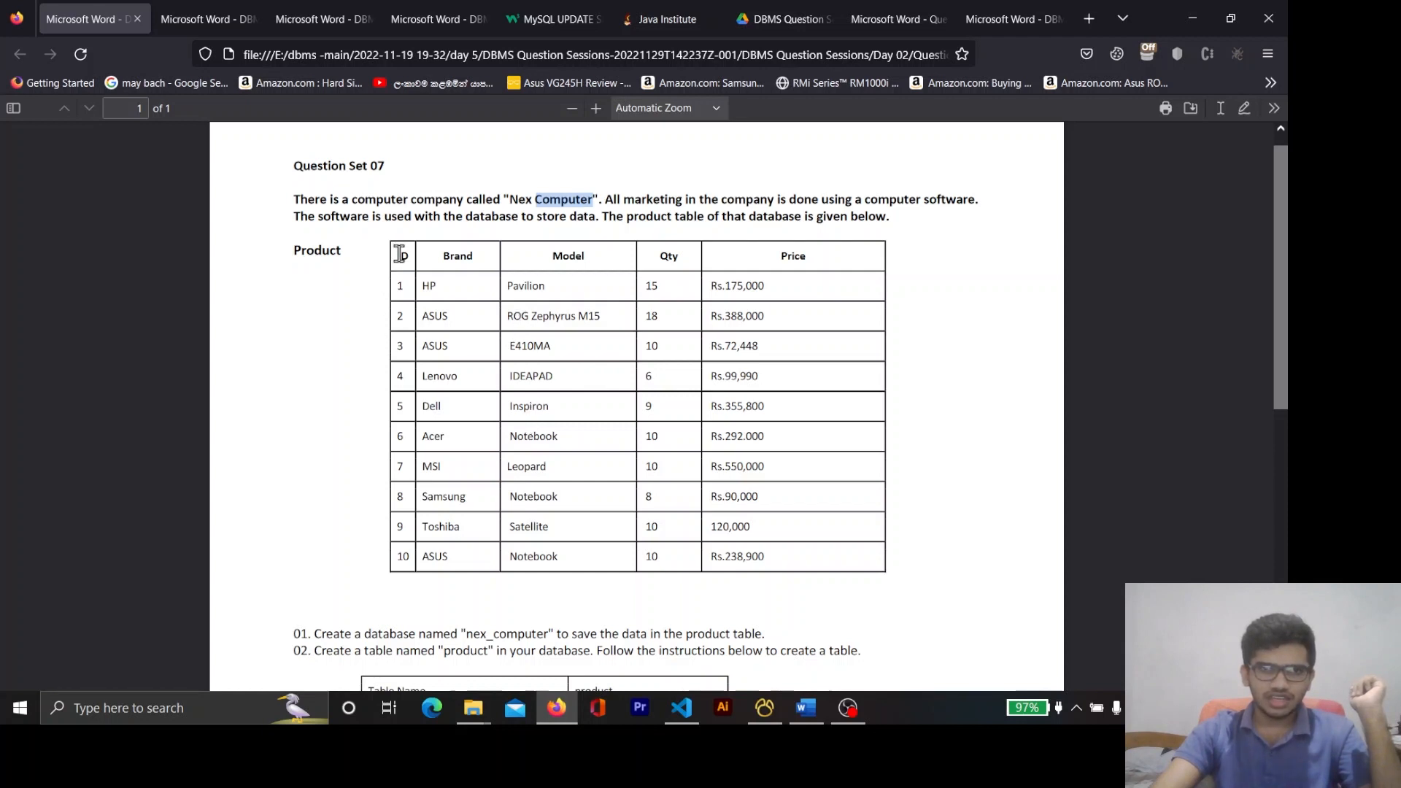
Read the Product table's ID, Brand, Model, Qty and Price columns and the database name required by task 01 in Question Set 07
drag(395, 250, 764, 420)
click(829, 560)
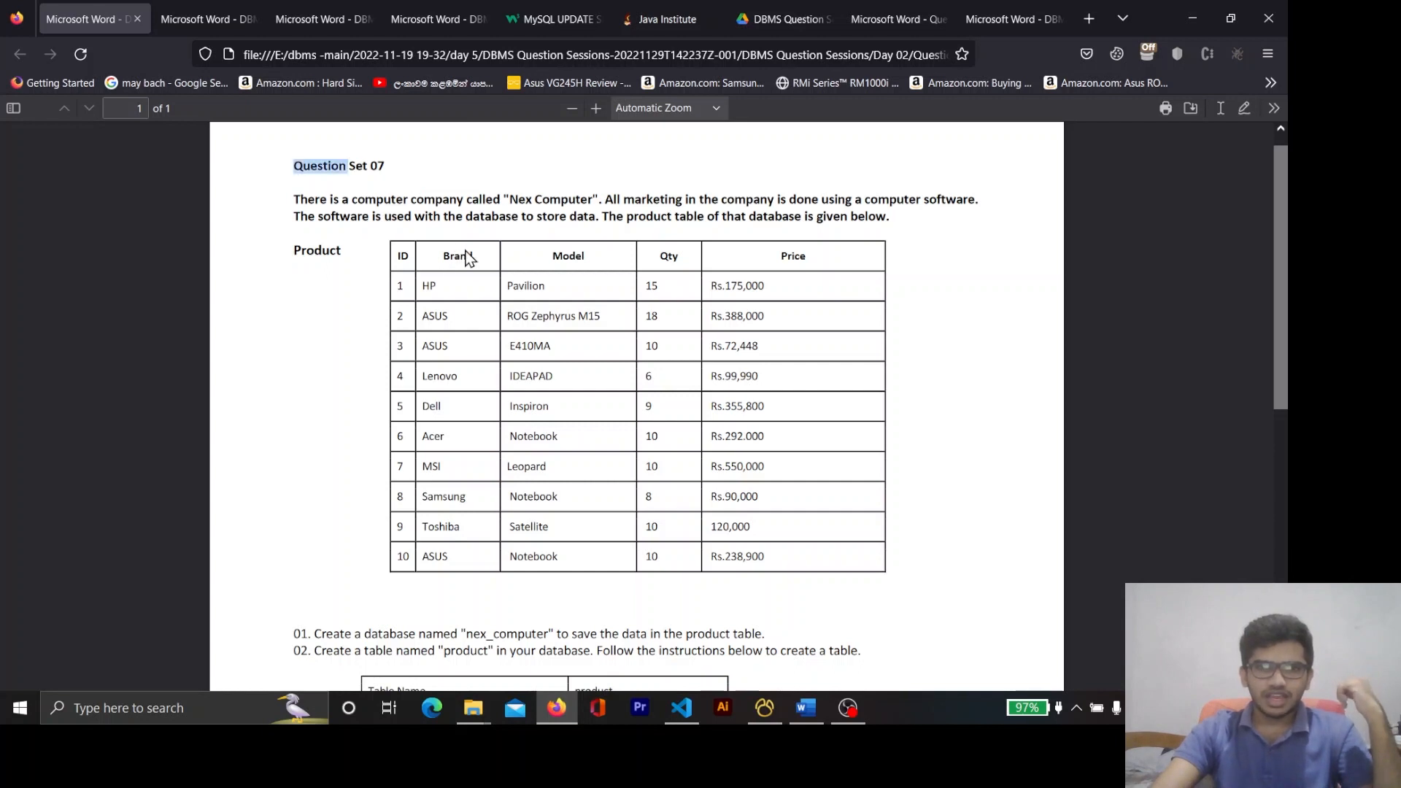
double_click(457, 255)
double_click(568, 256)
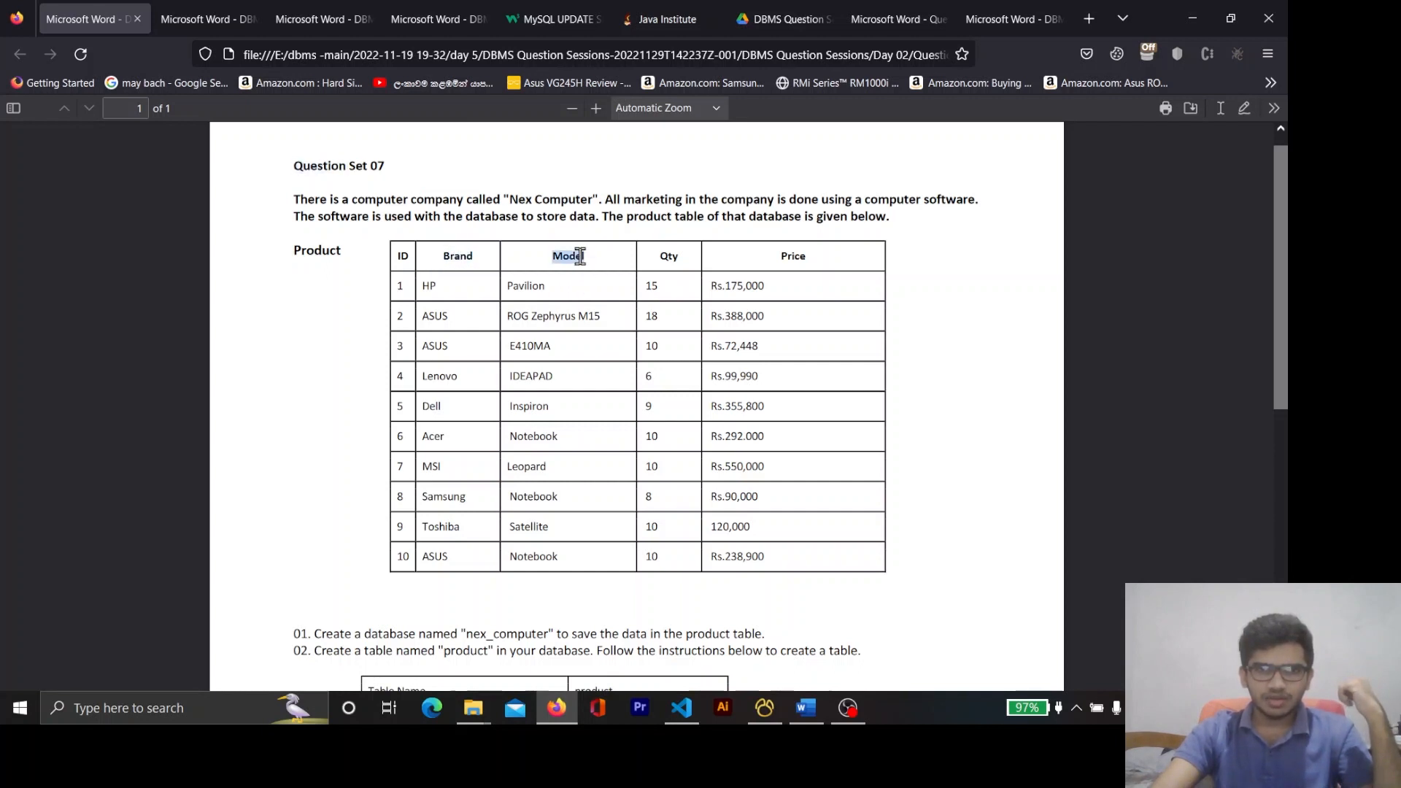
double_click(793, 255)
double_click(457, 255)
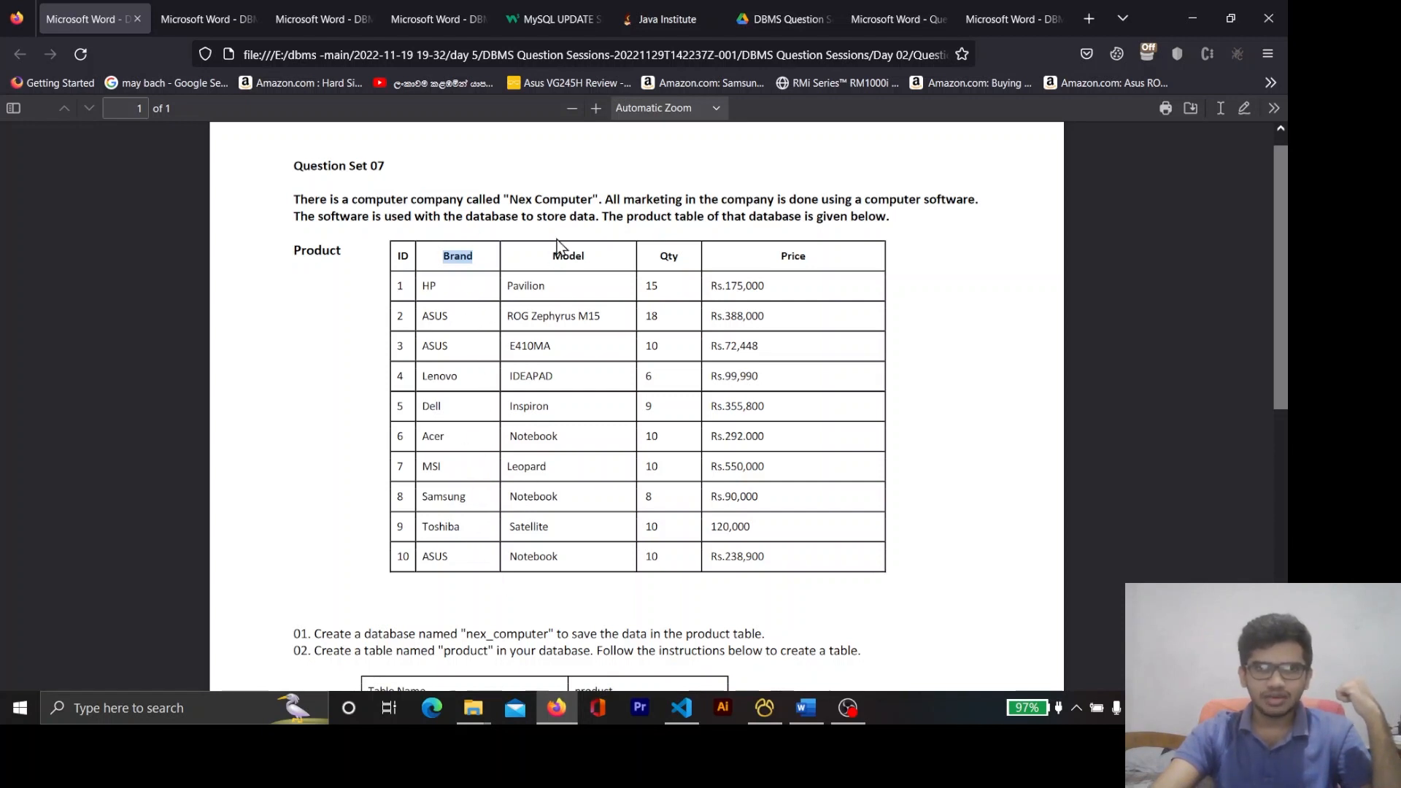
click(577, 251)
double_click(576, 252)
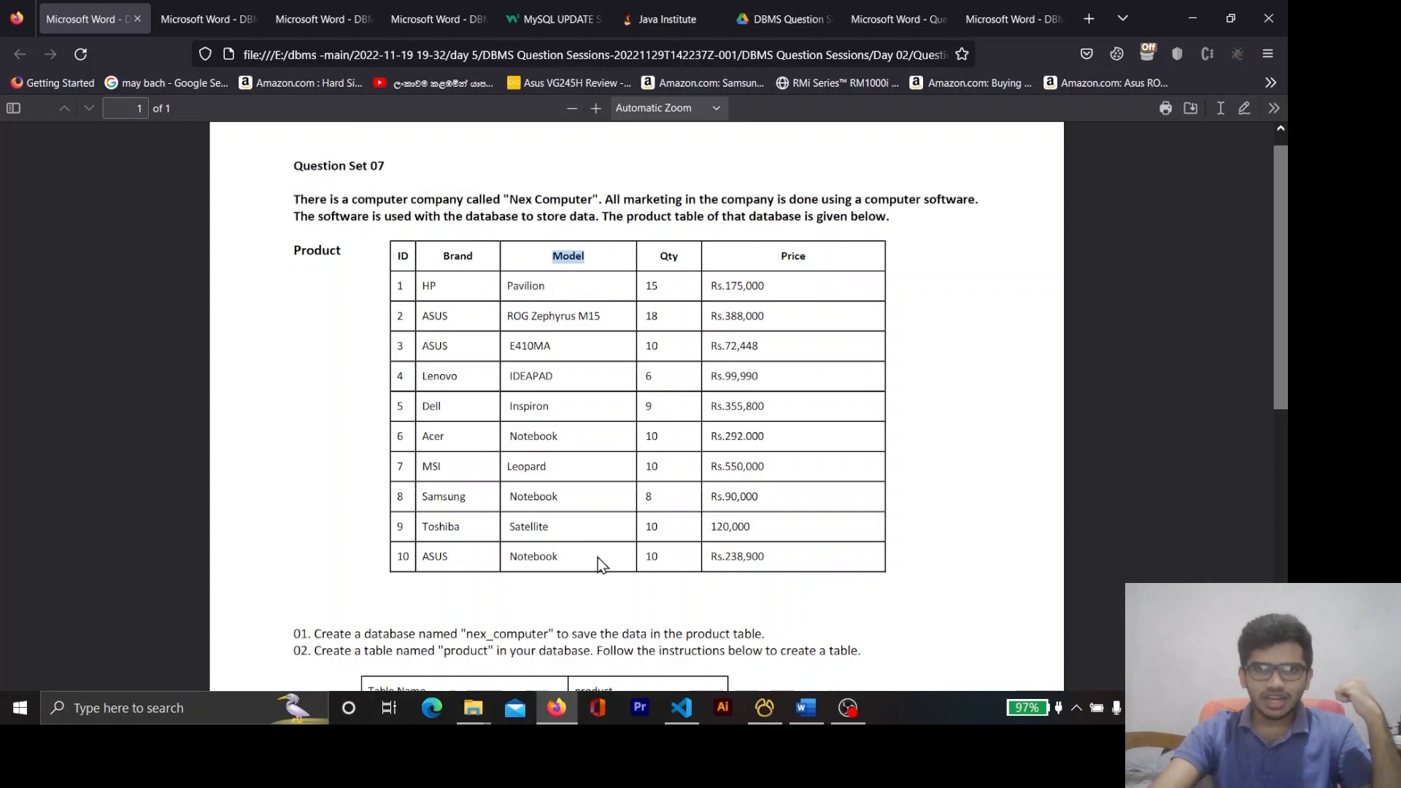
double_click(669, 256)
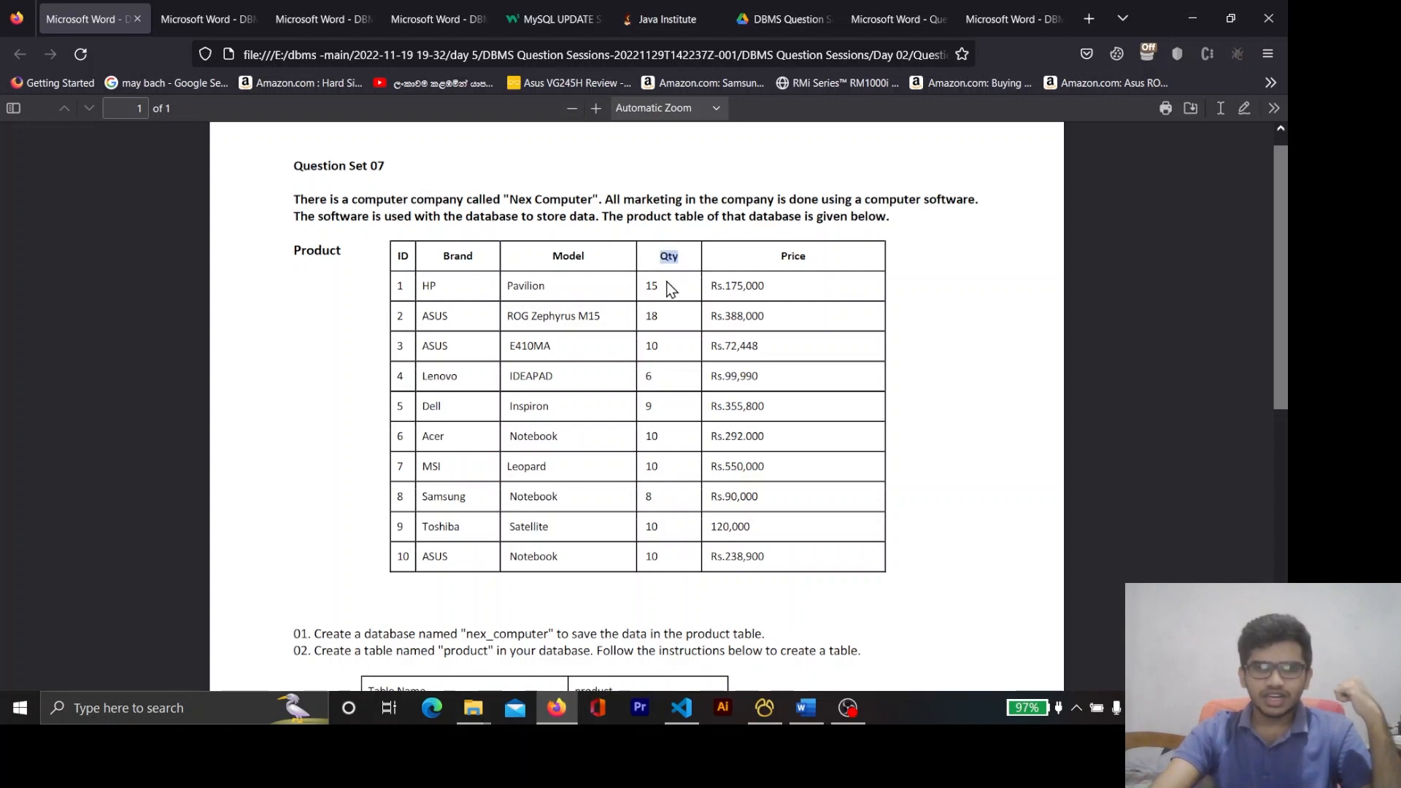
double_click(795, 255)
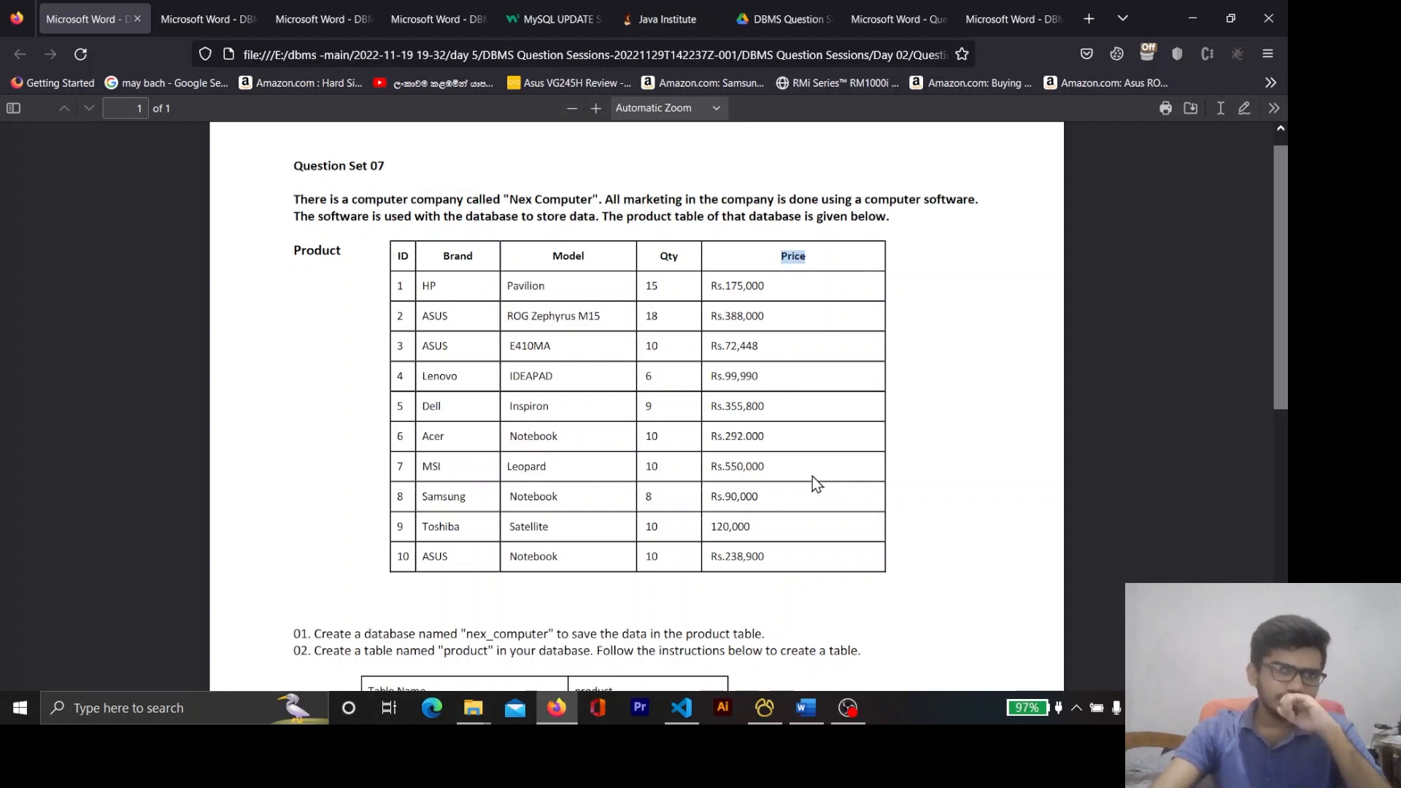
scroll(694, 342, down, 1)
scroll(730, 314, up, 2)
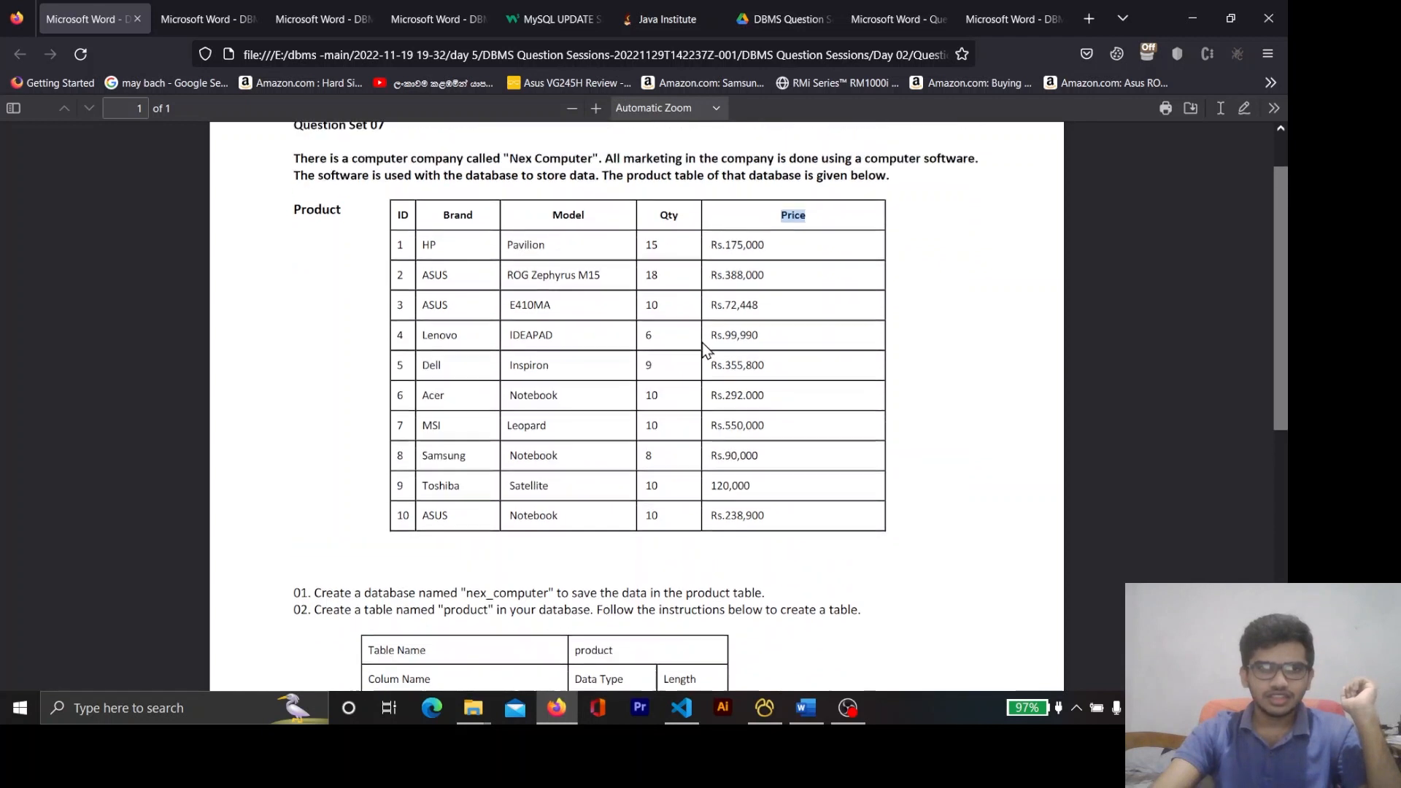
mouse_move(1283, 195)
mouse_down()
mouse_move(1282, 210)
mouse_move(1283, 196)
mouse_up()
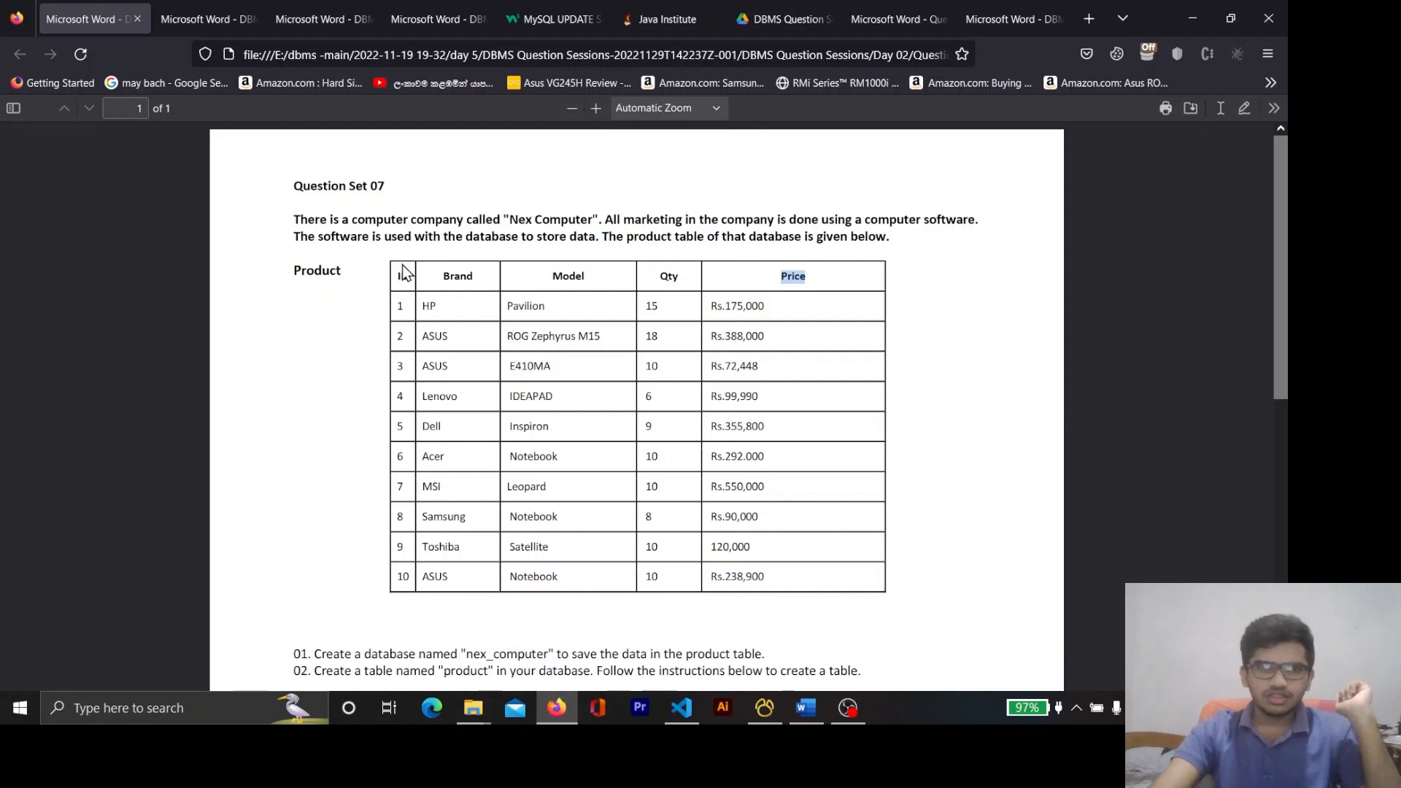
drag(401, 274, 694, 283)
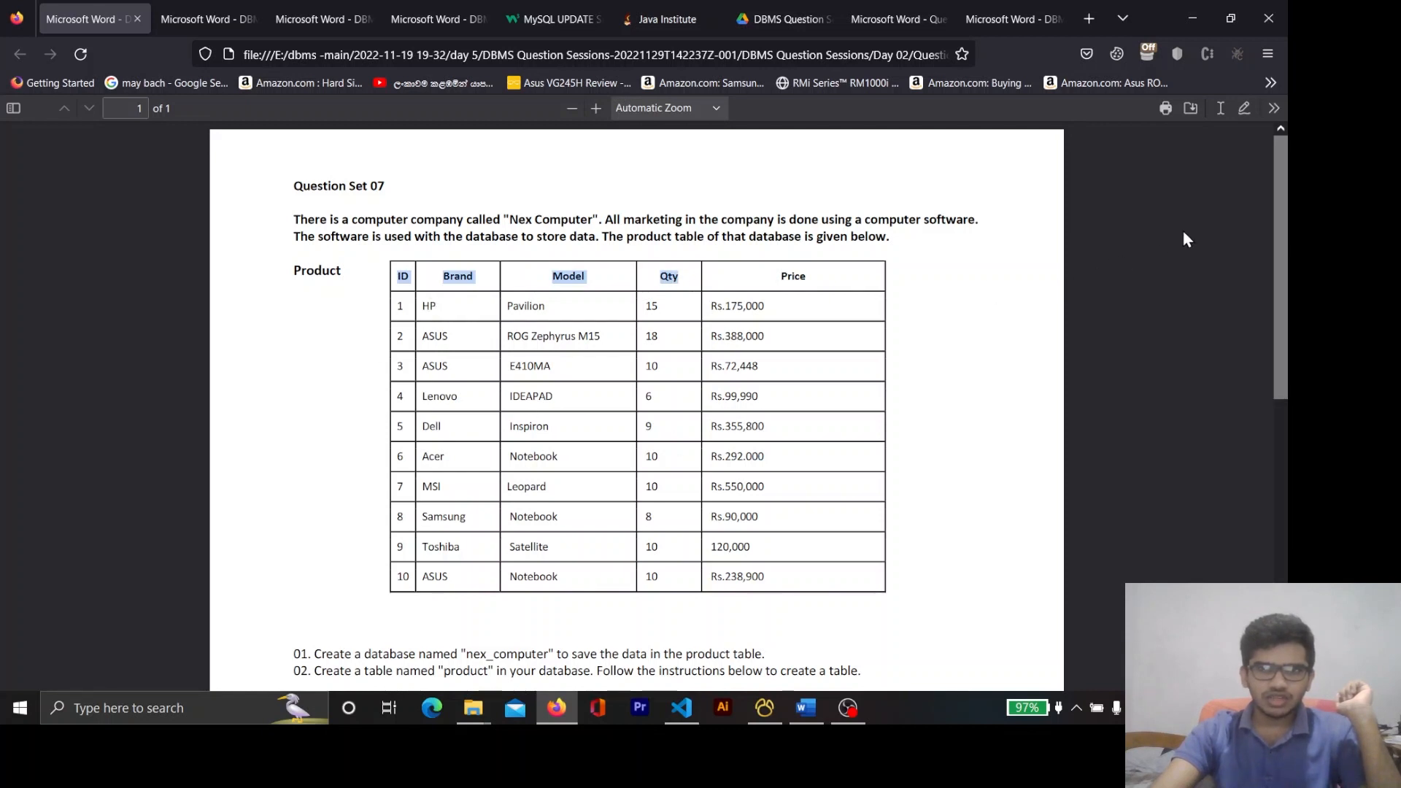
click(775, 255)
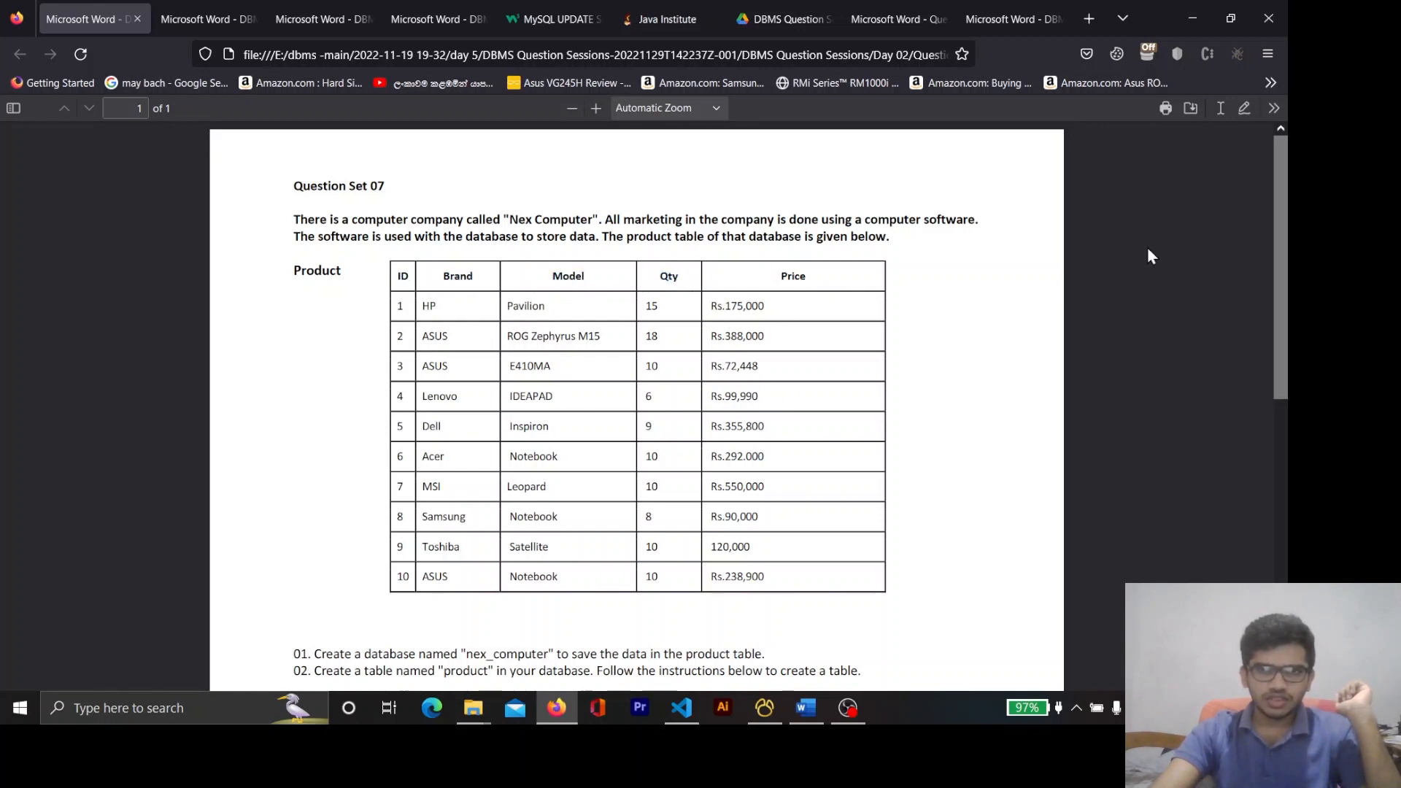
drag(1287, 201, 1286, 289)
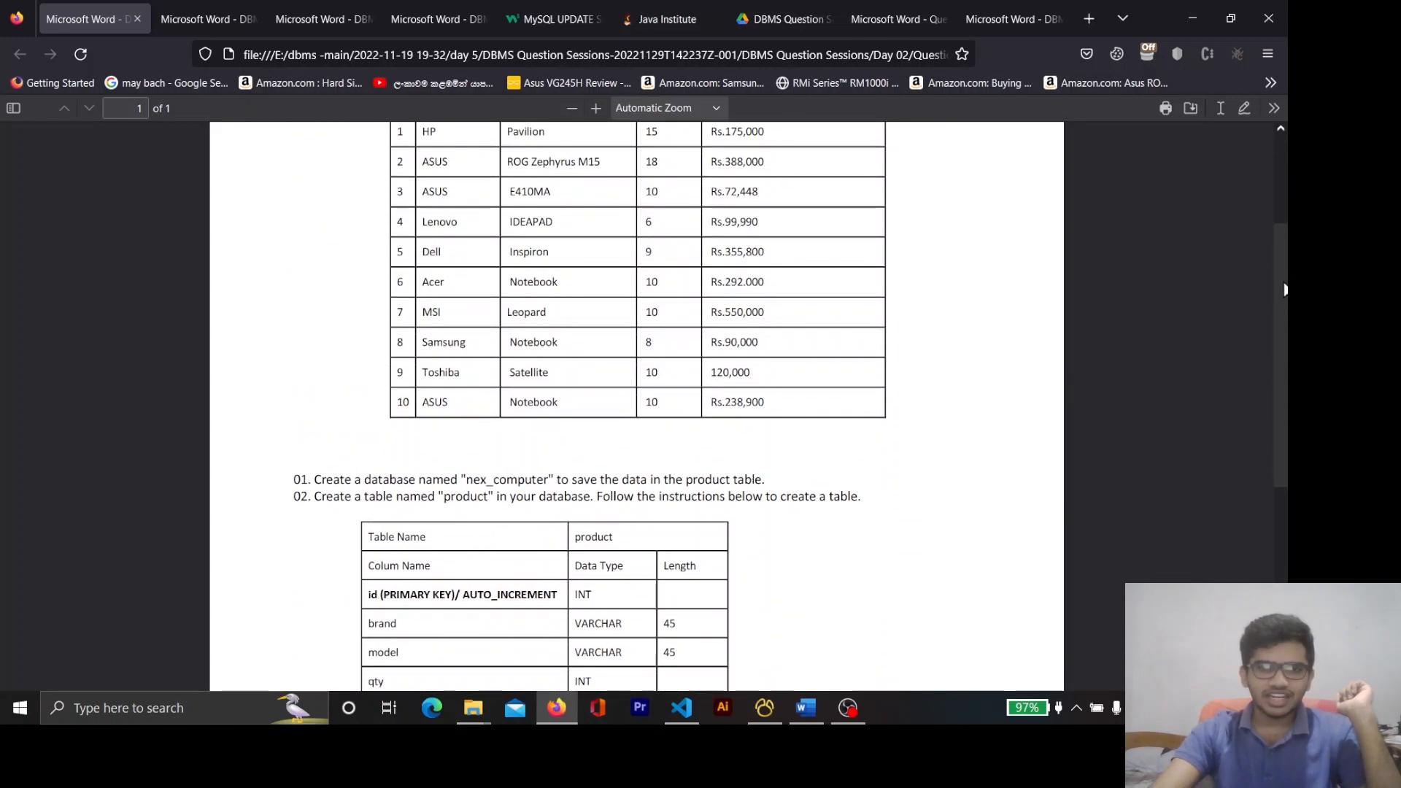
double_click(502, 479)
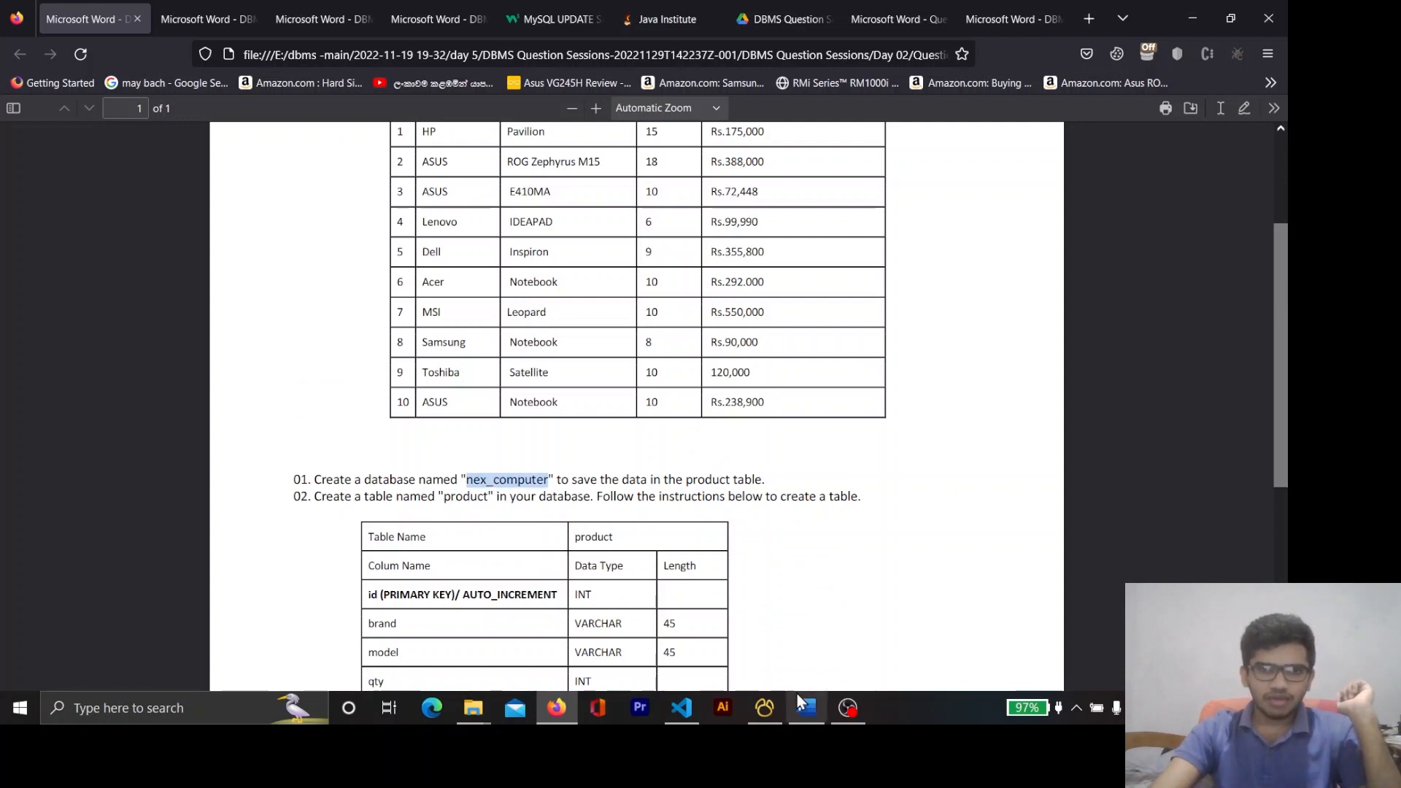
click(772, 704)
click(772, 702)
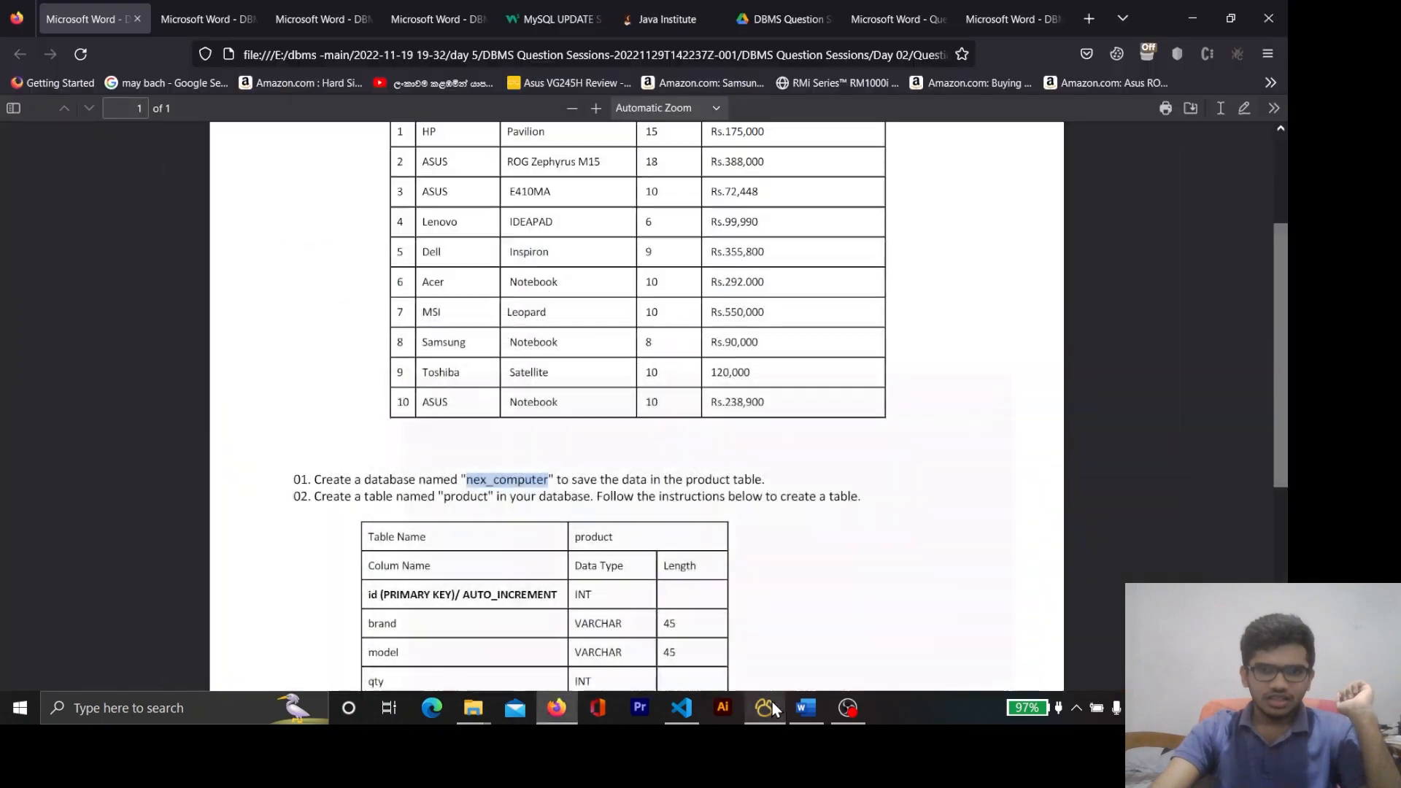
click(187, 708)
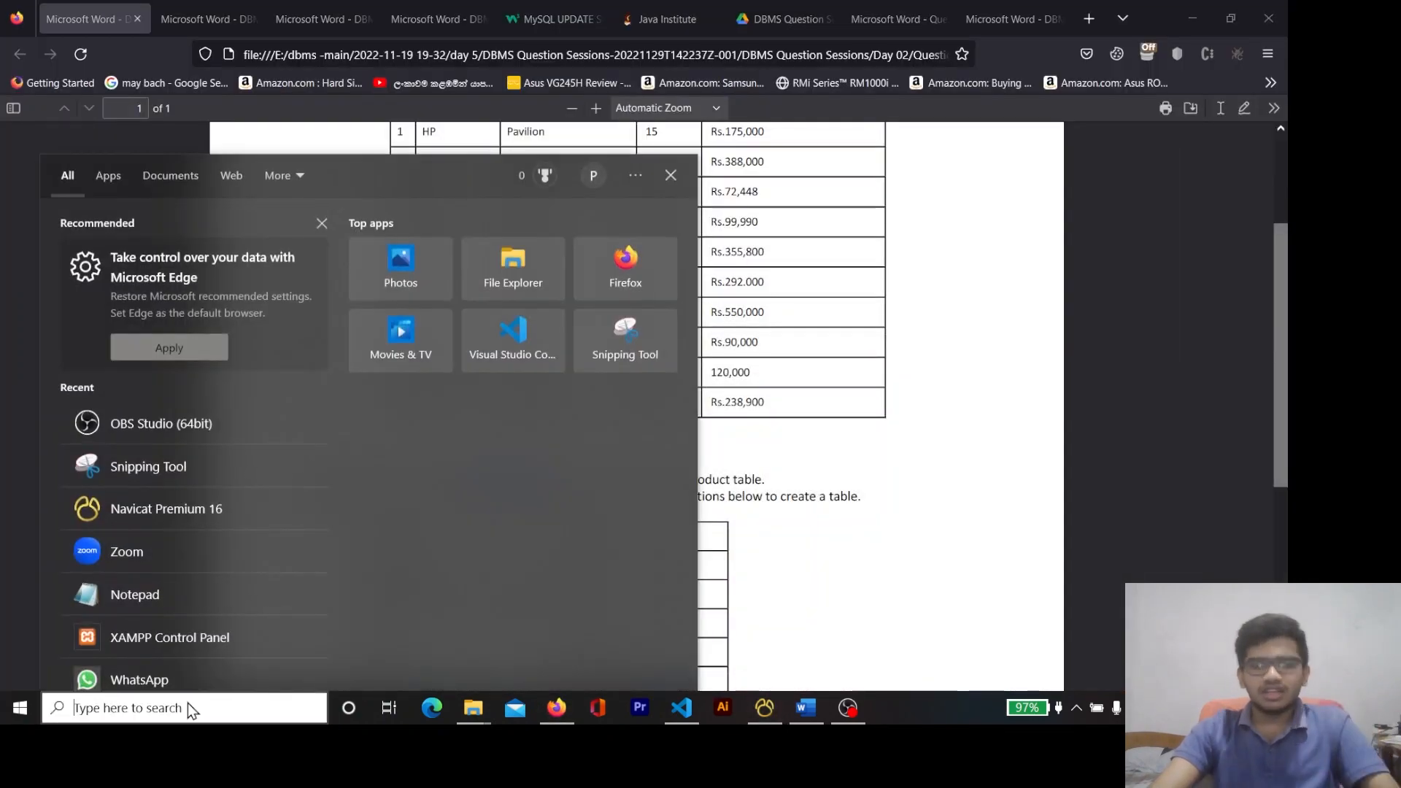
text(mysq)
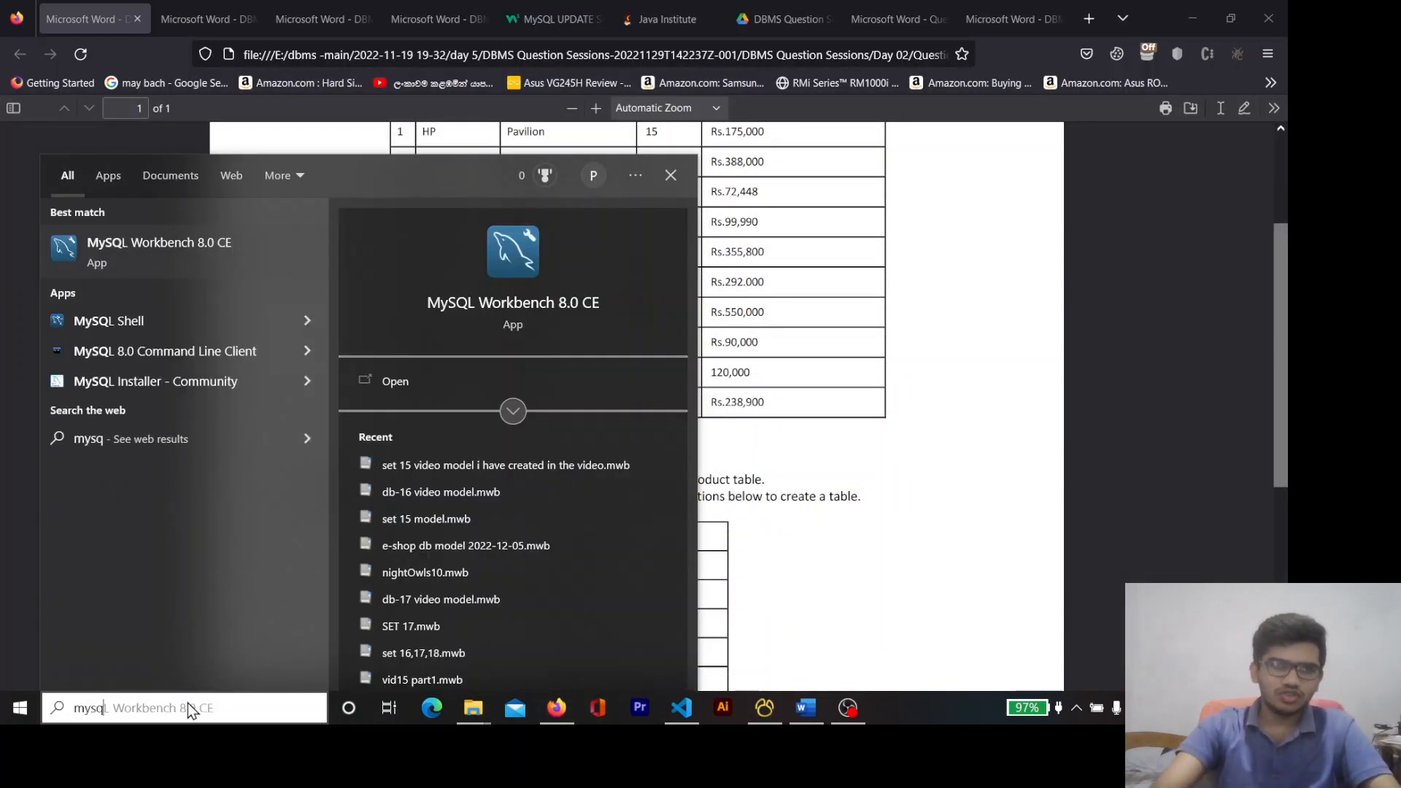
drag(222, 710, 3, 708)
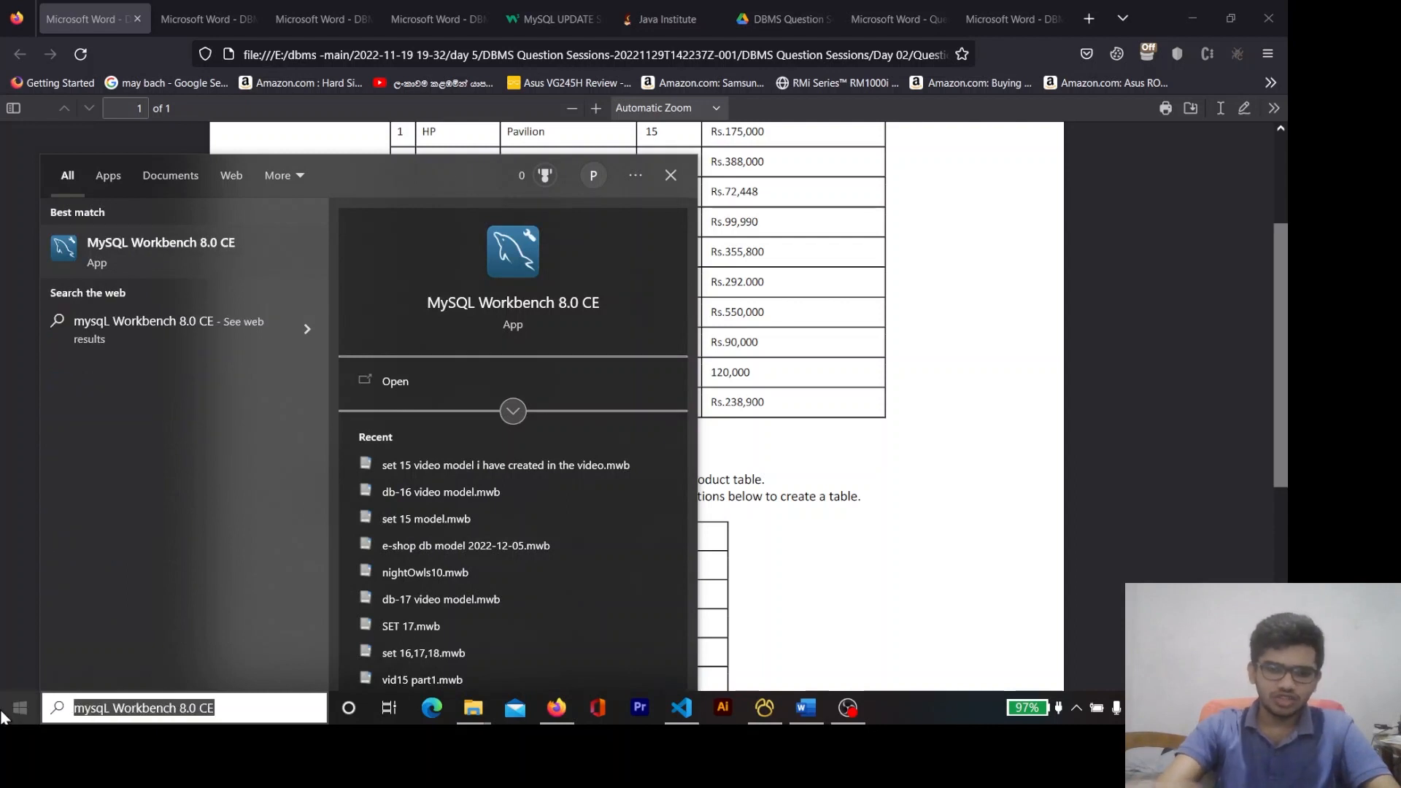
text(hei)
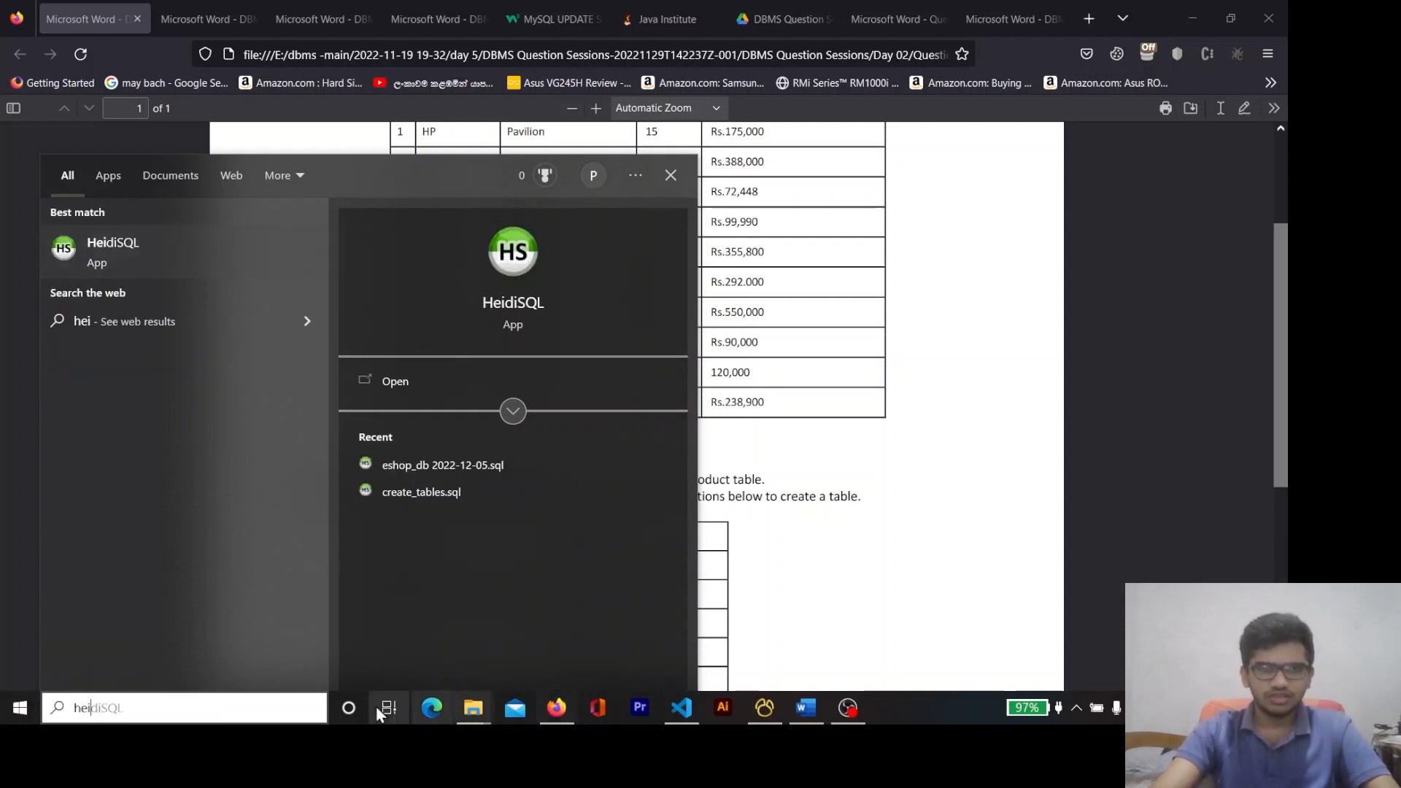
click(979, 491)
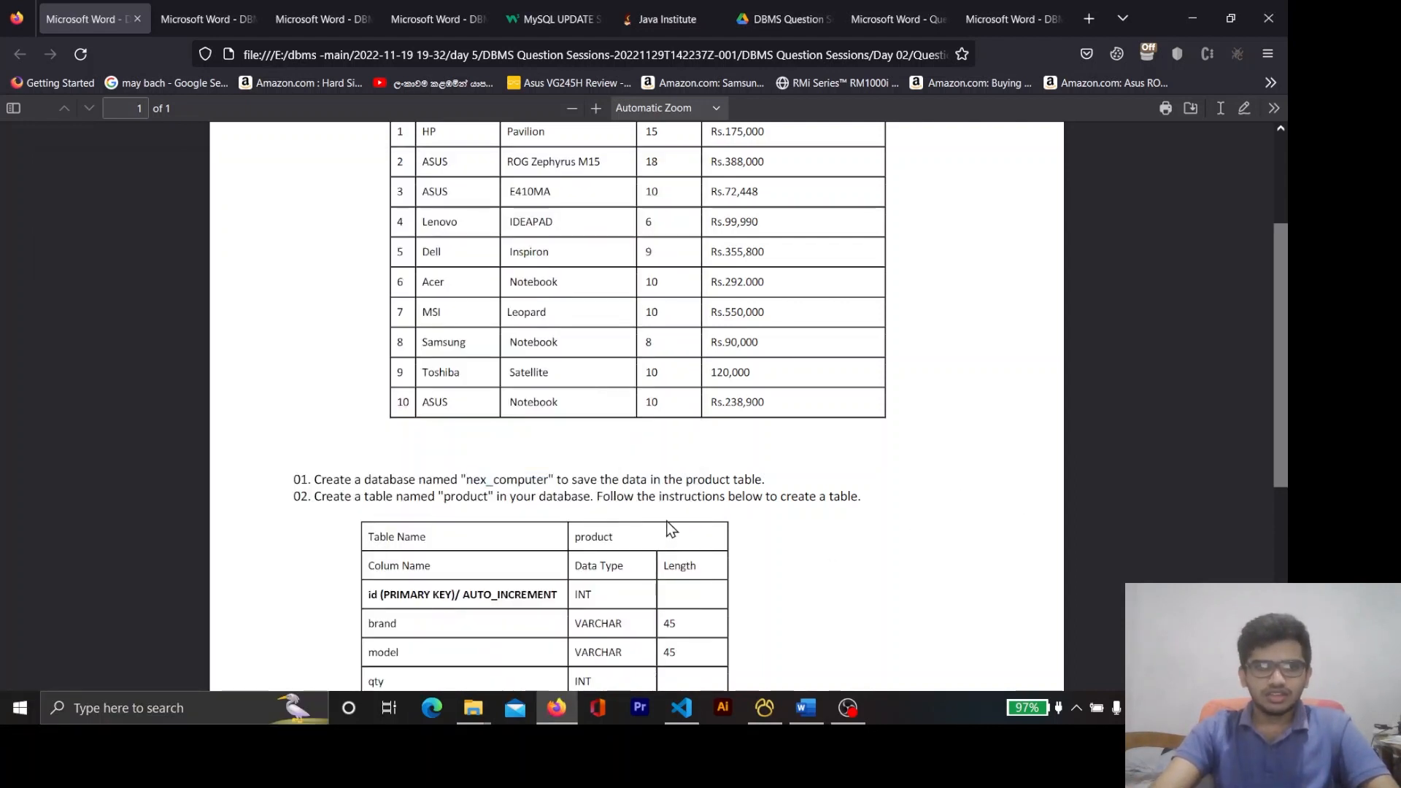
Switch to Navicat Premium, examine the database list under conn1, and return to the question document
click(763, 716)
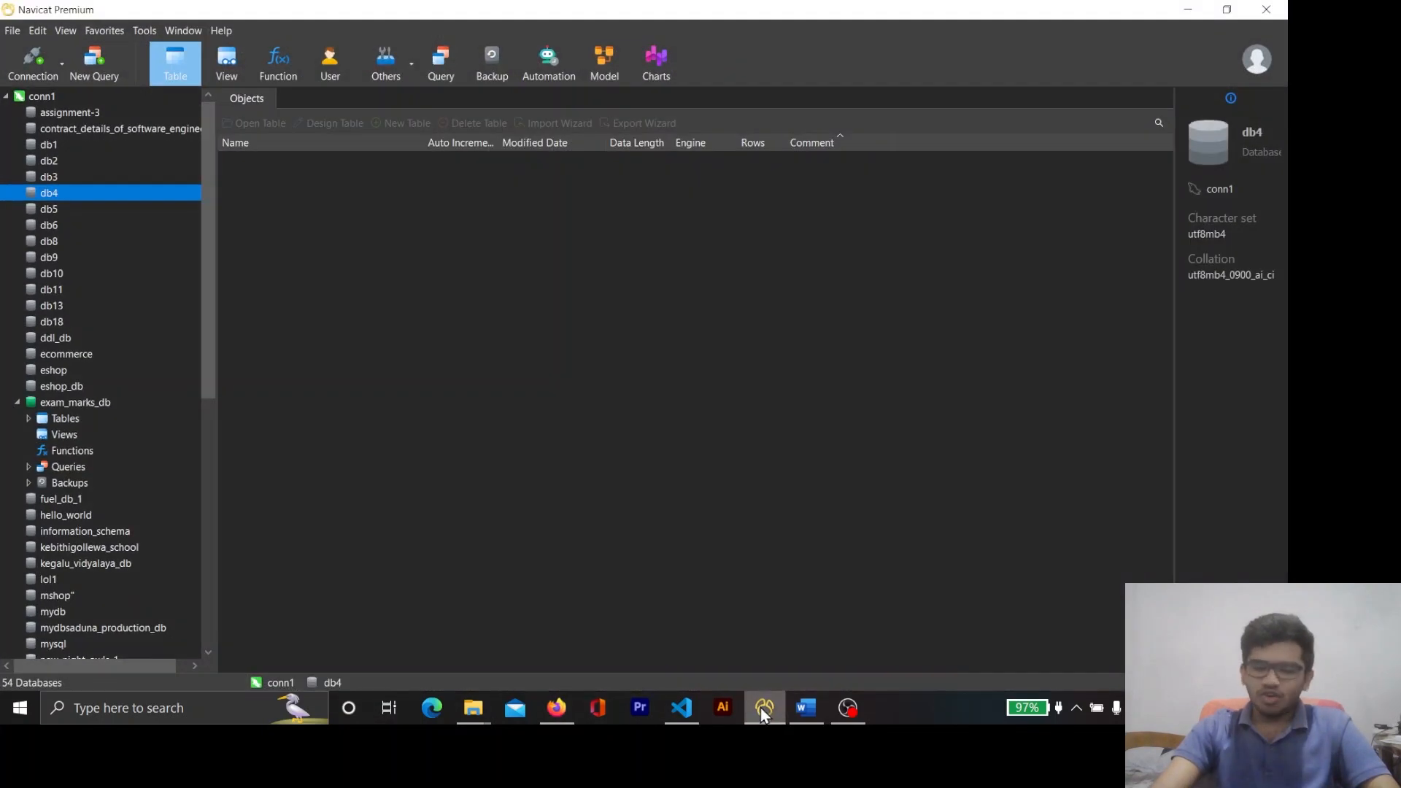
click(9, 100)
click(11, 100)
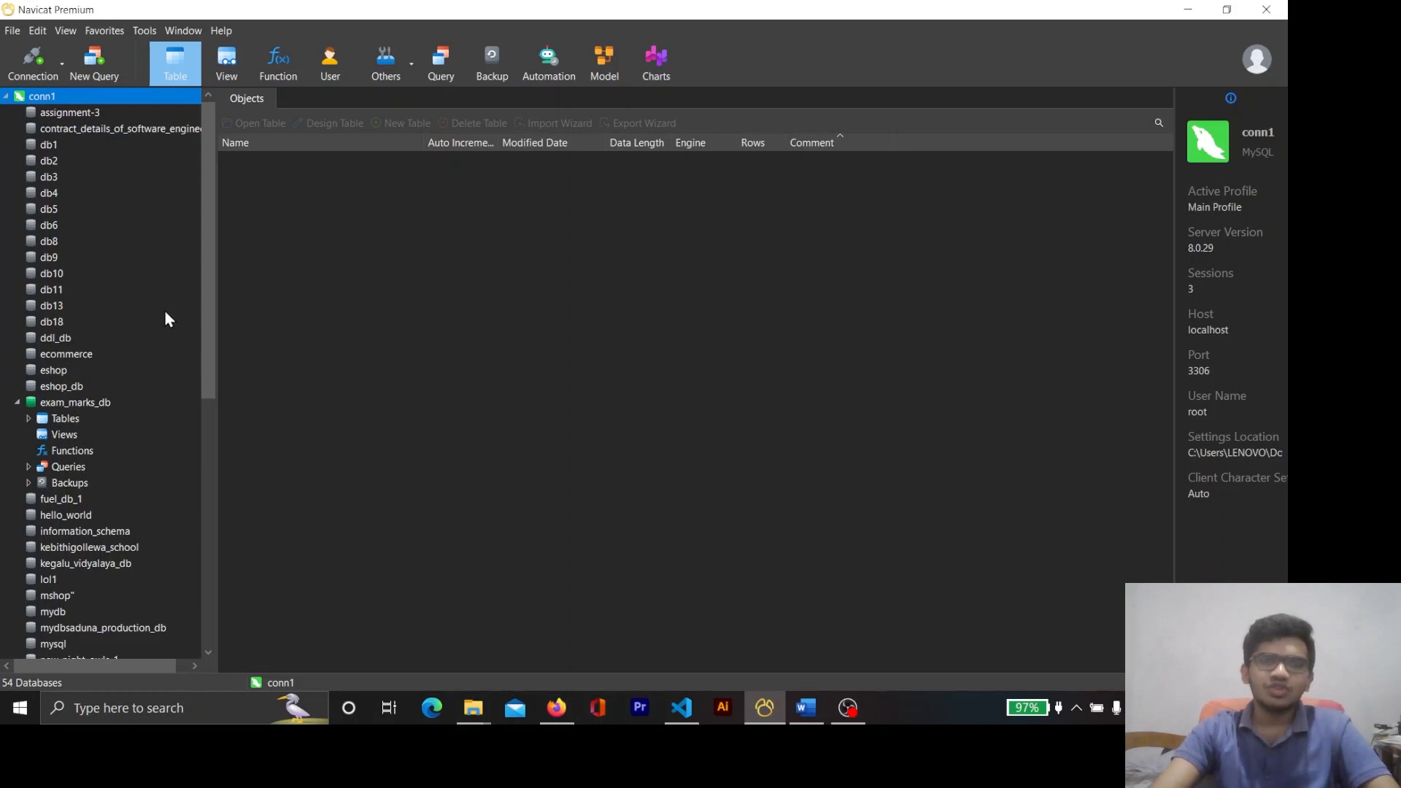
drag(794, 10, 835, 67)
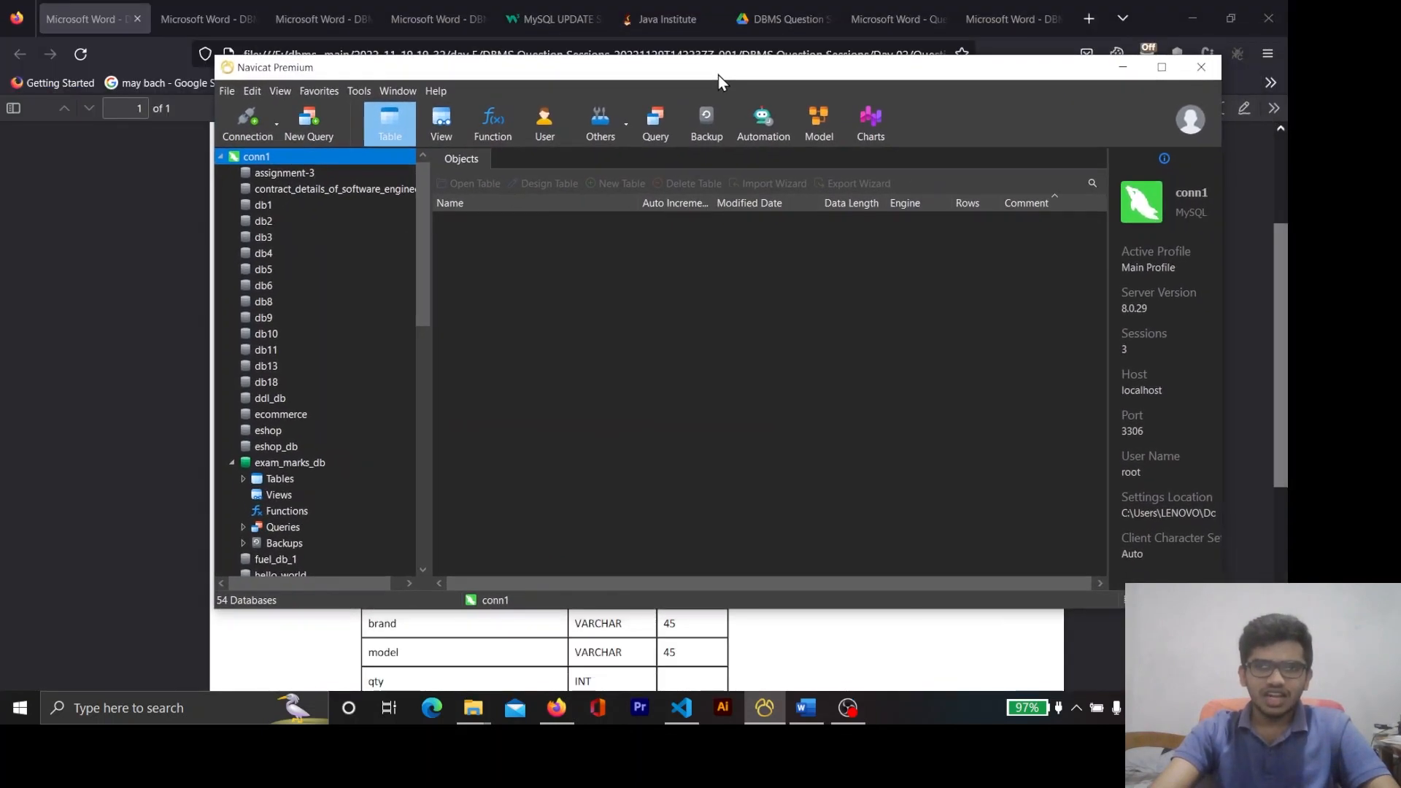
drag(1225, 297, 958, 289)
click(1023, 322)
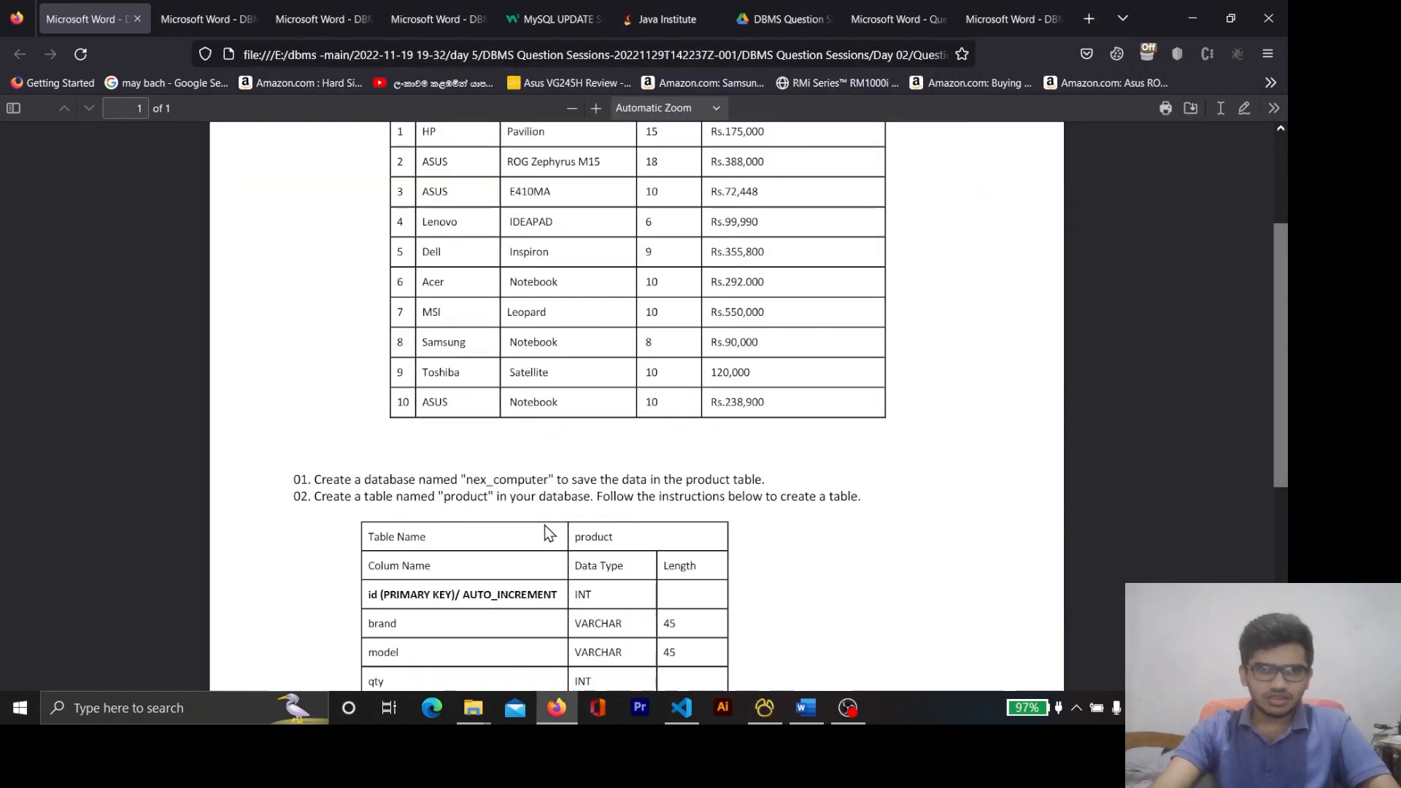
Copy the database name nex_computer from task 01 and switch to a maximized Navicat Premium window
double_click(517, 482)
key(ctrl+c)
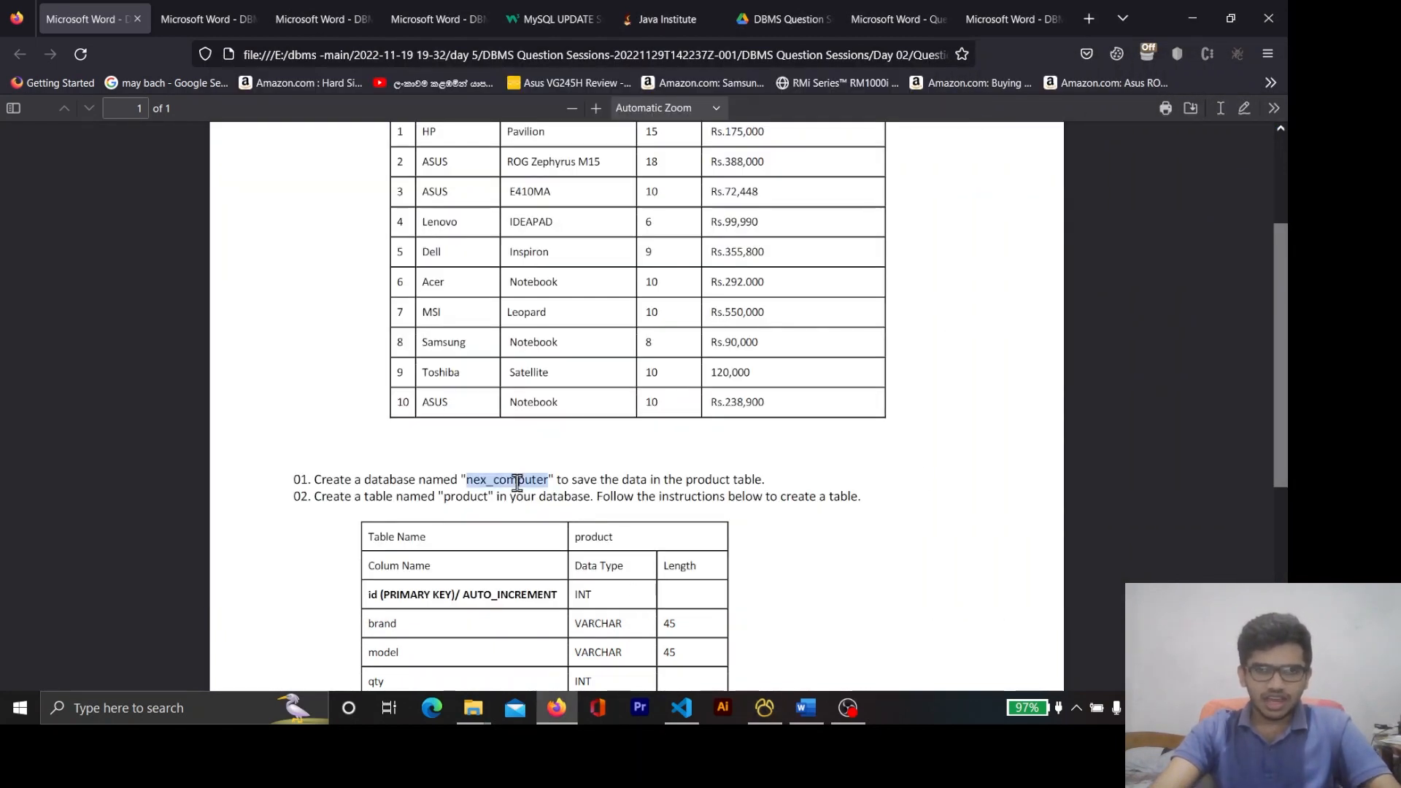
key(alt+Tab)
click(894, 66)
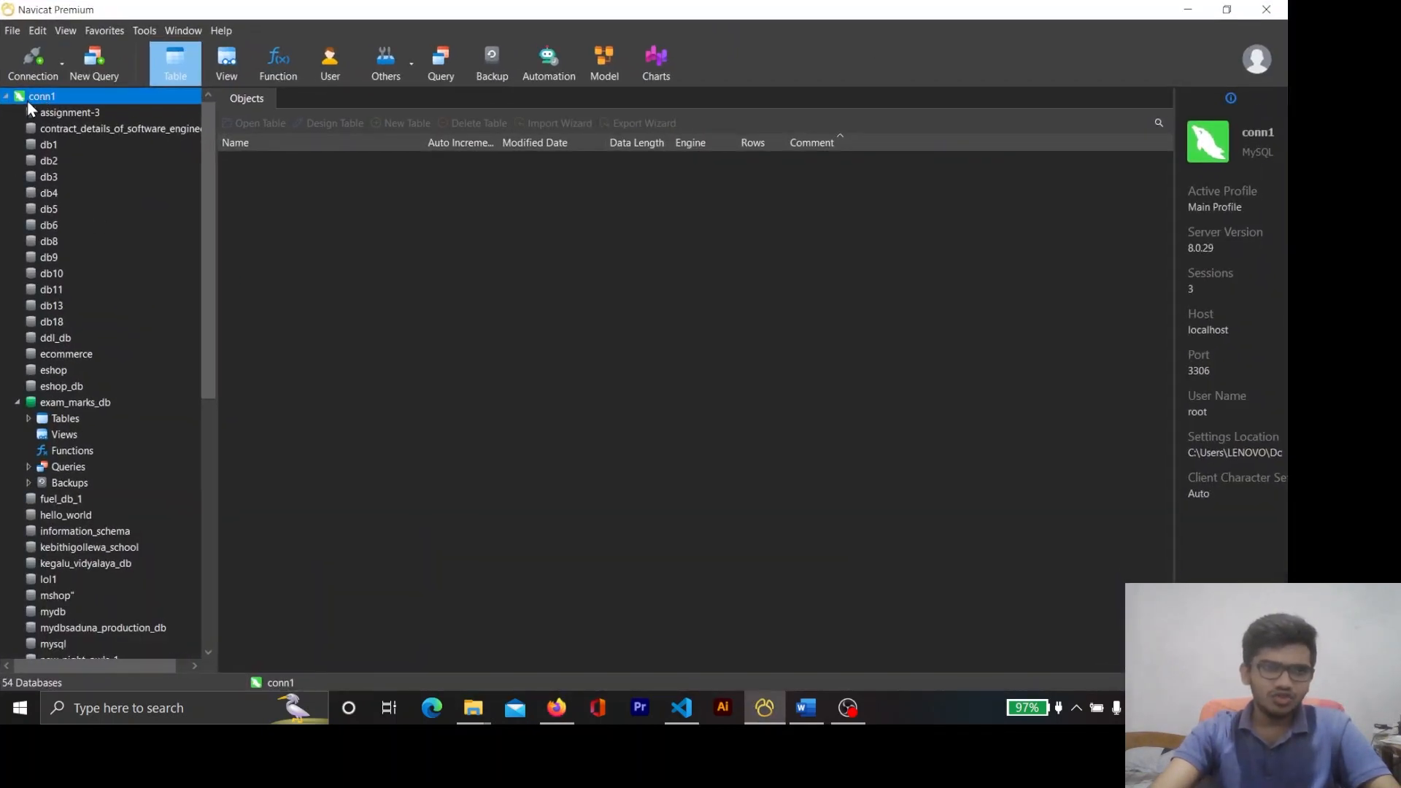
Create a new database in conn1 named nex_computer with the utf8mb3 character set
right_click(51, 241)
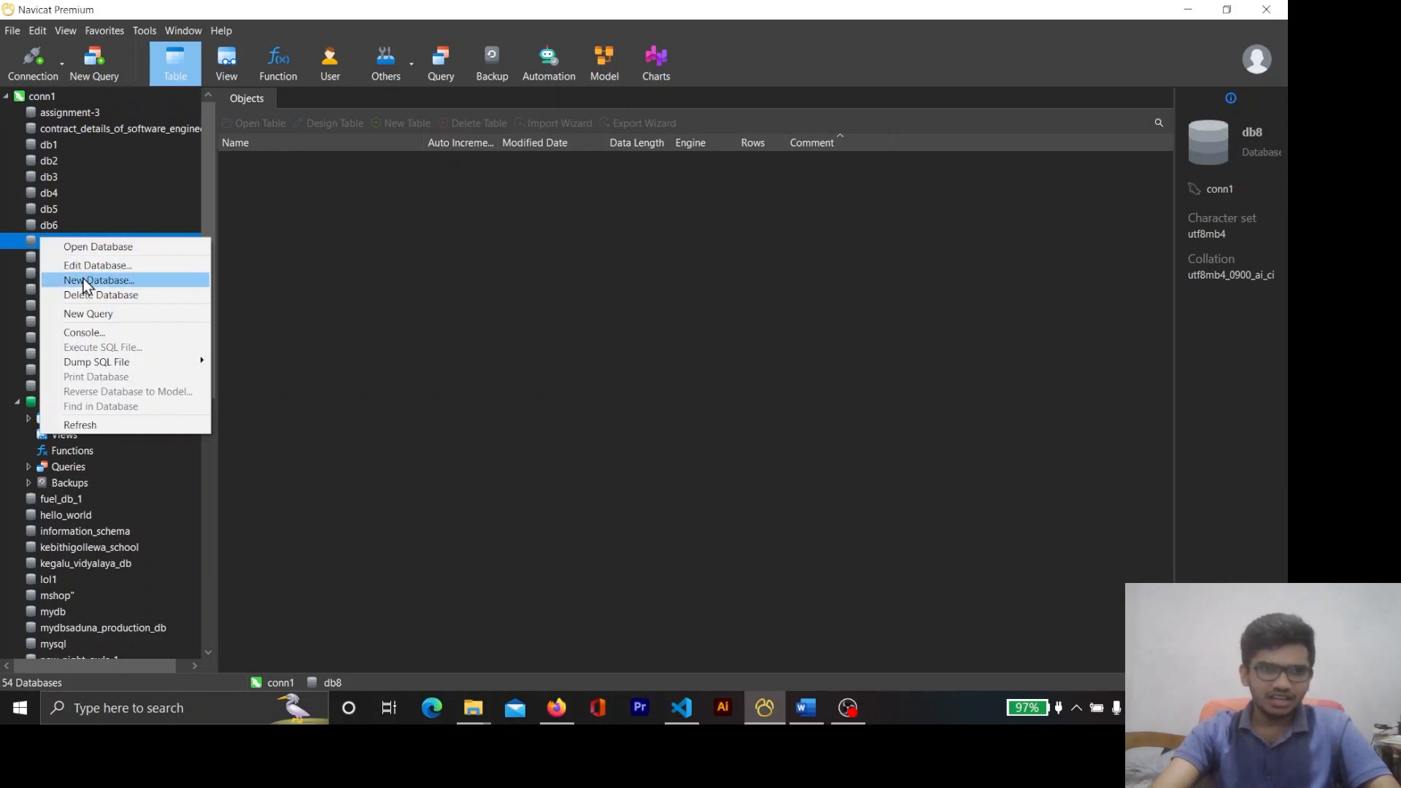
click(443, 268)
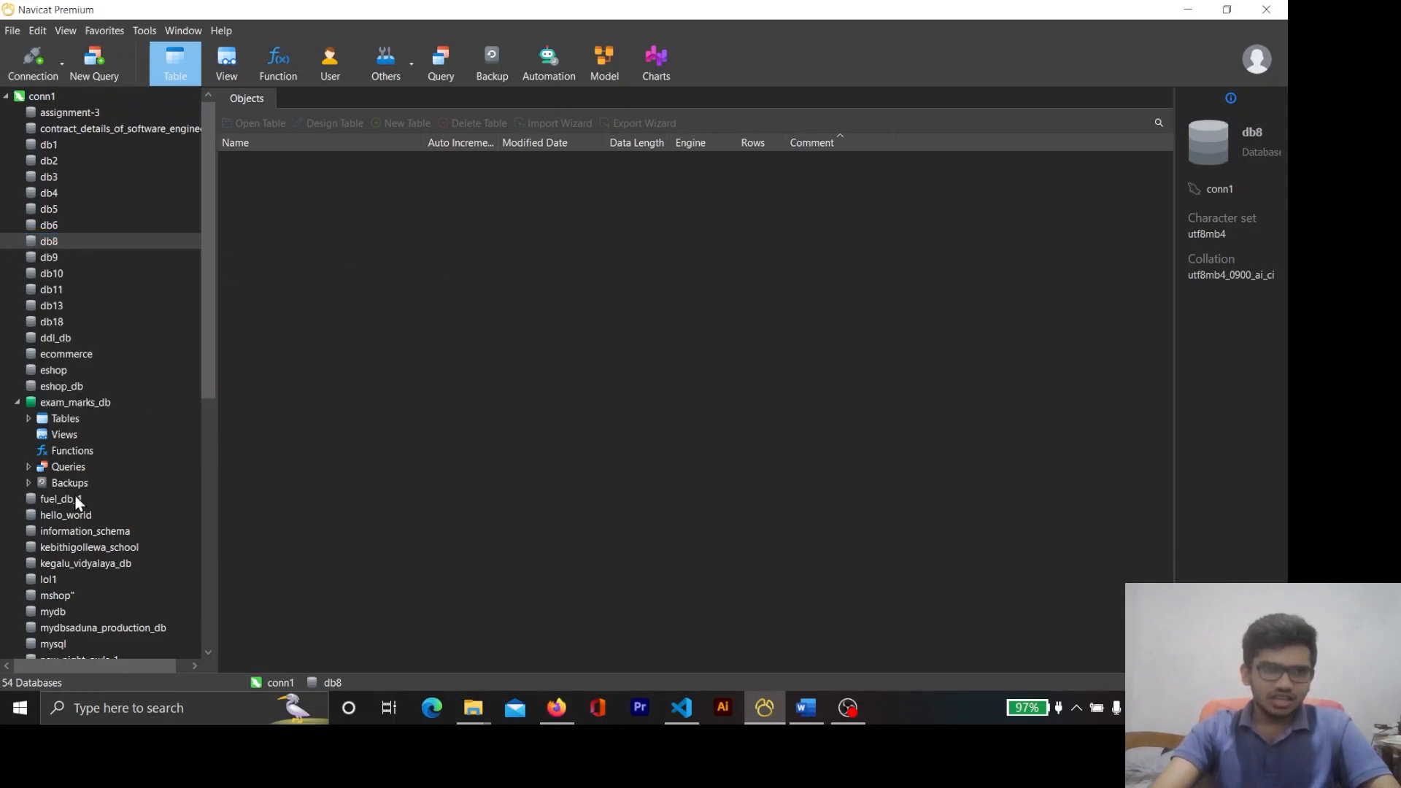
right_click(41, 245)
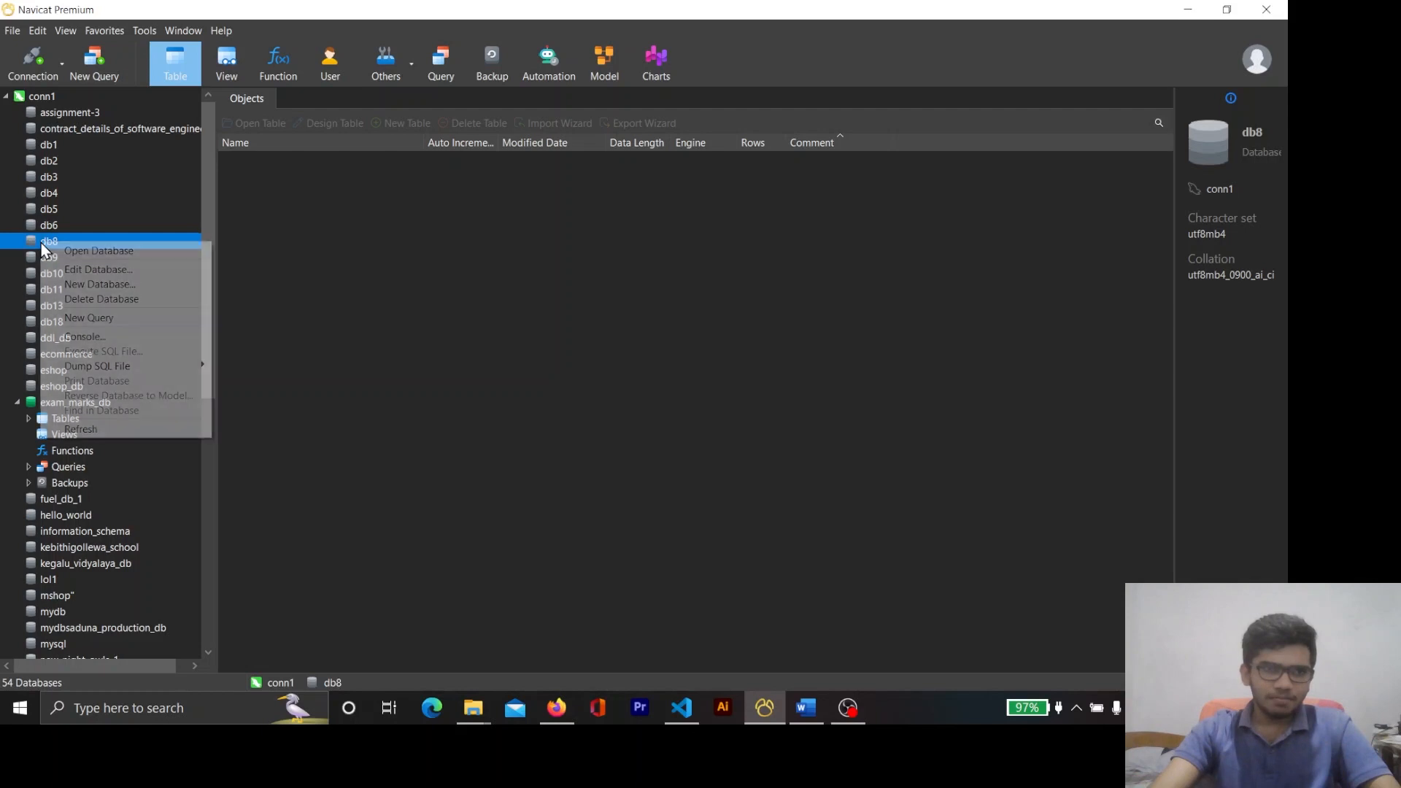
click(98, 283)
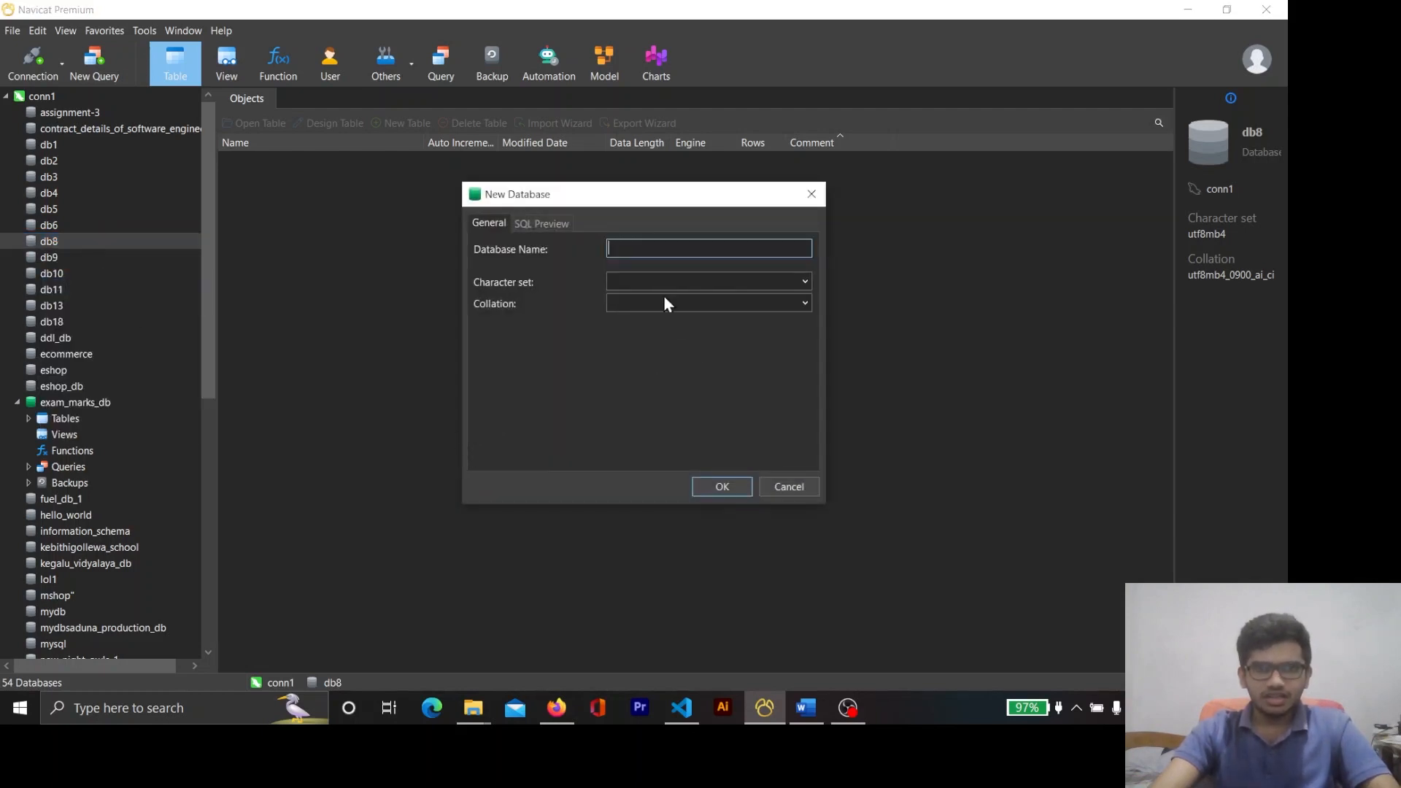
key(ctrl+v)
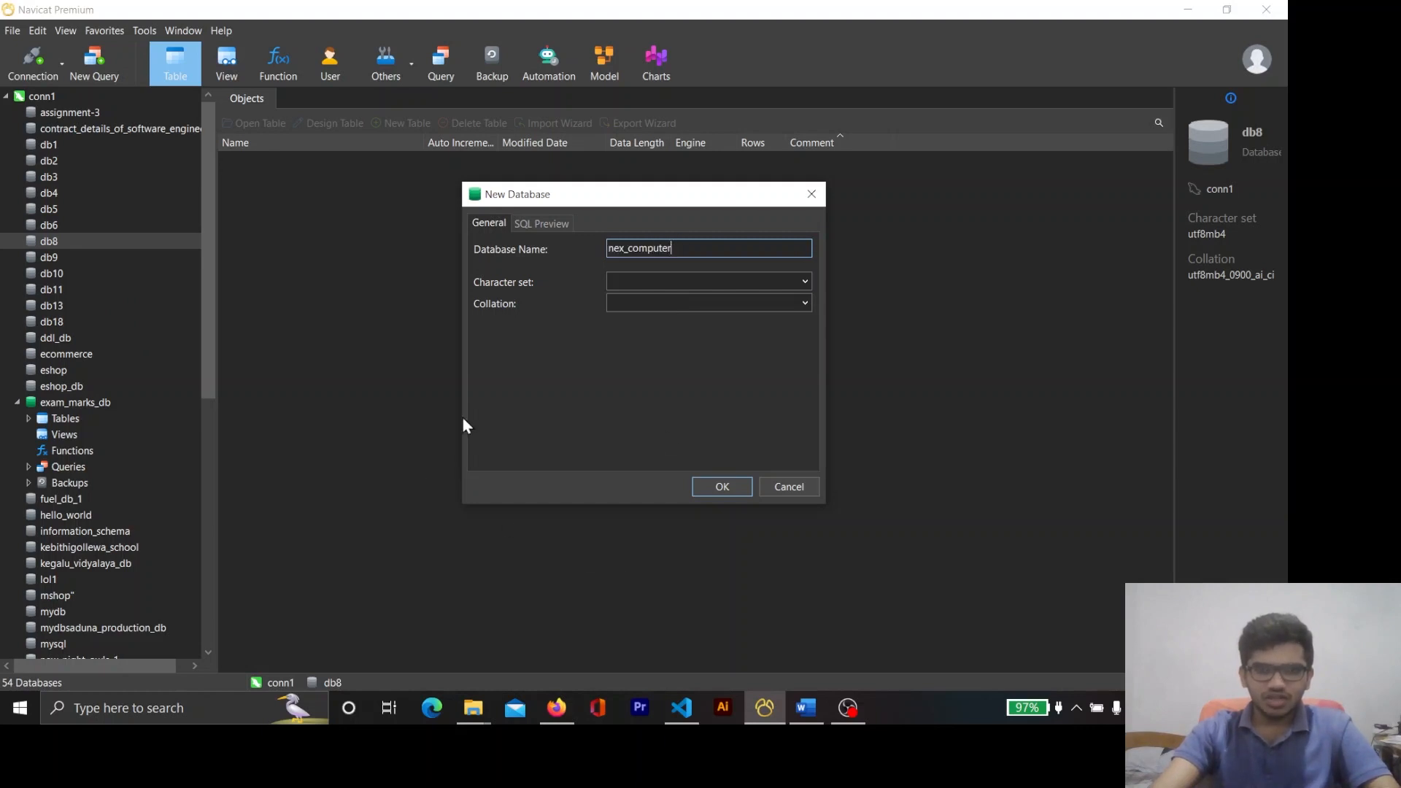
click(672, 282)
text(utf)
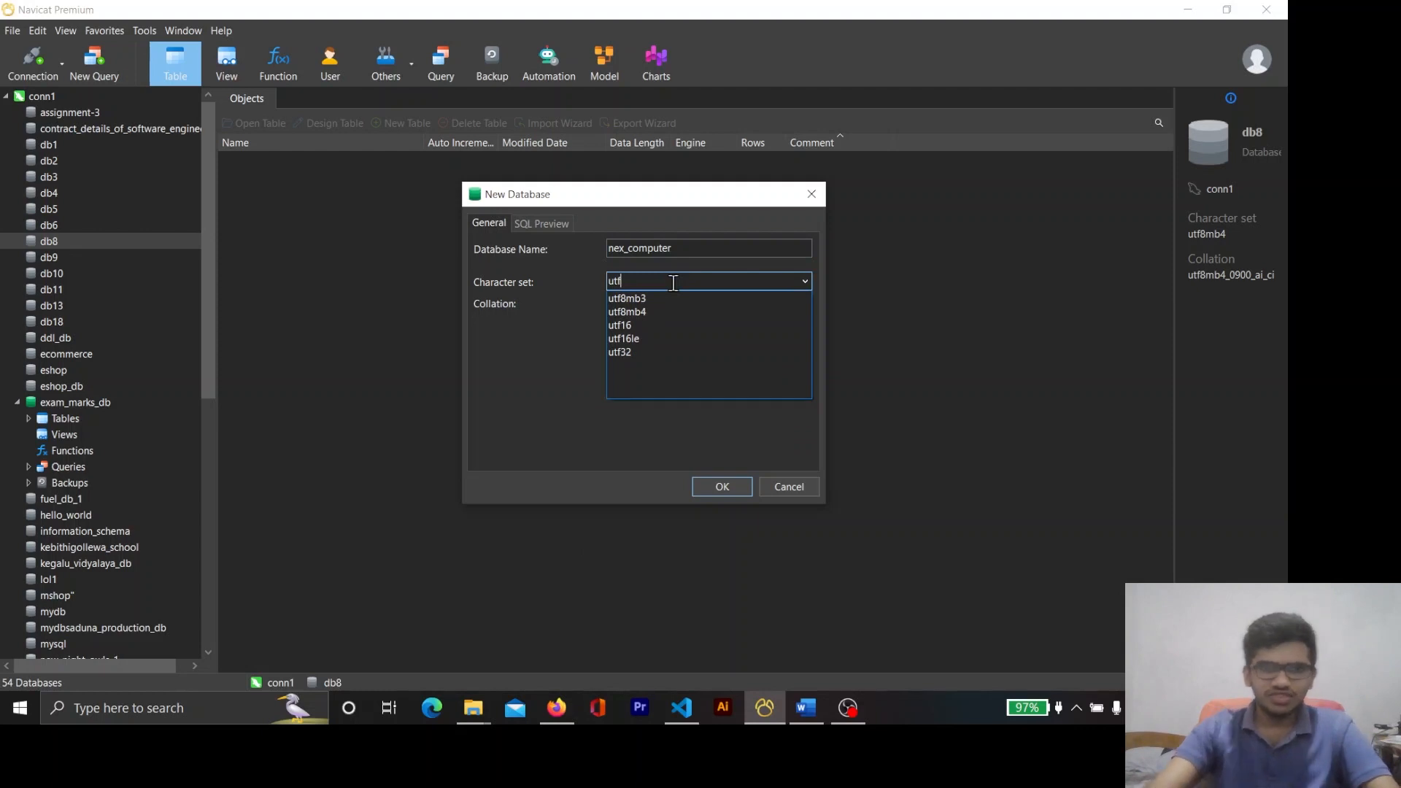
click(657, 296)
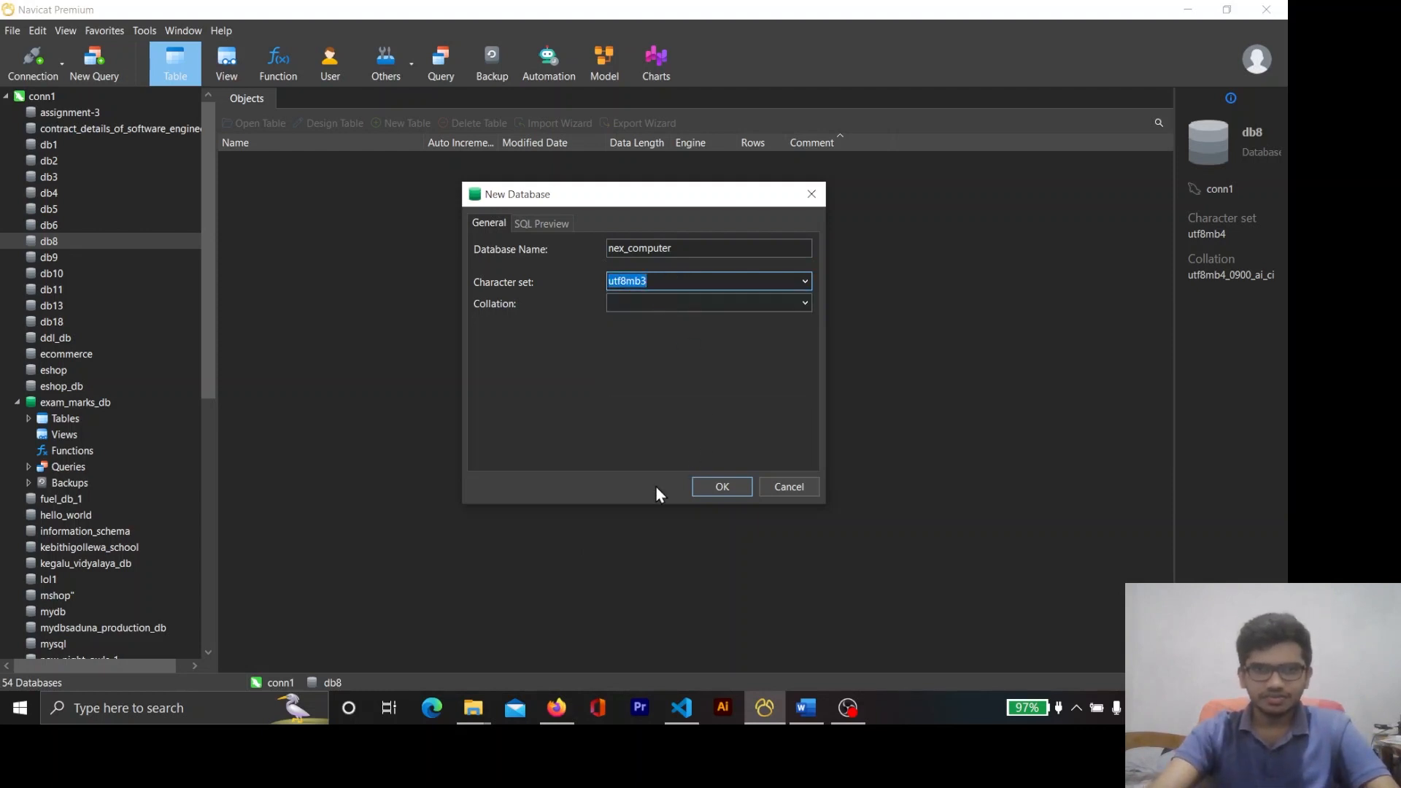
click(735, 493)
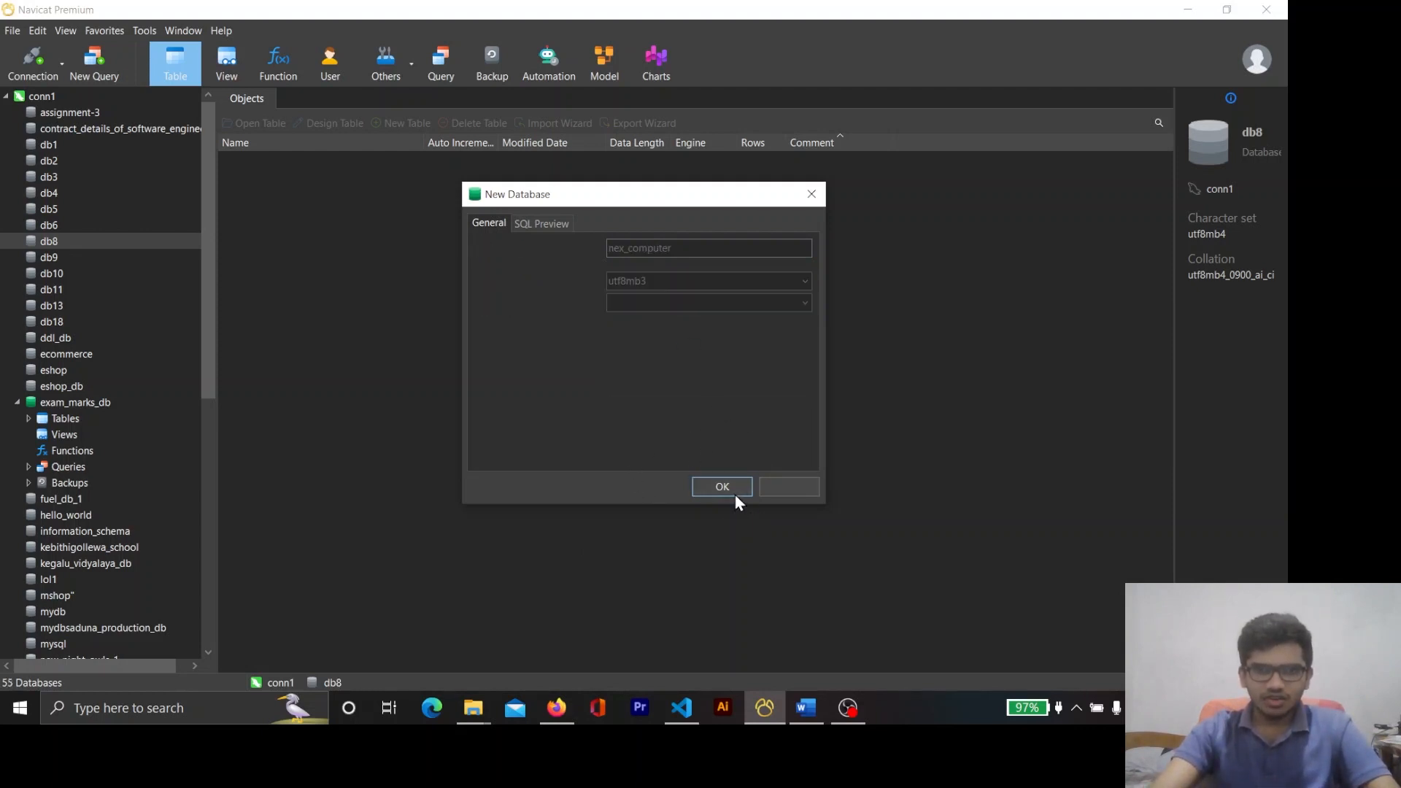
Open the nex_computer database in the conn1 tree and leave its contents expanded
scroll(61, 387, down, 4)
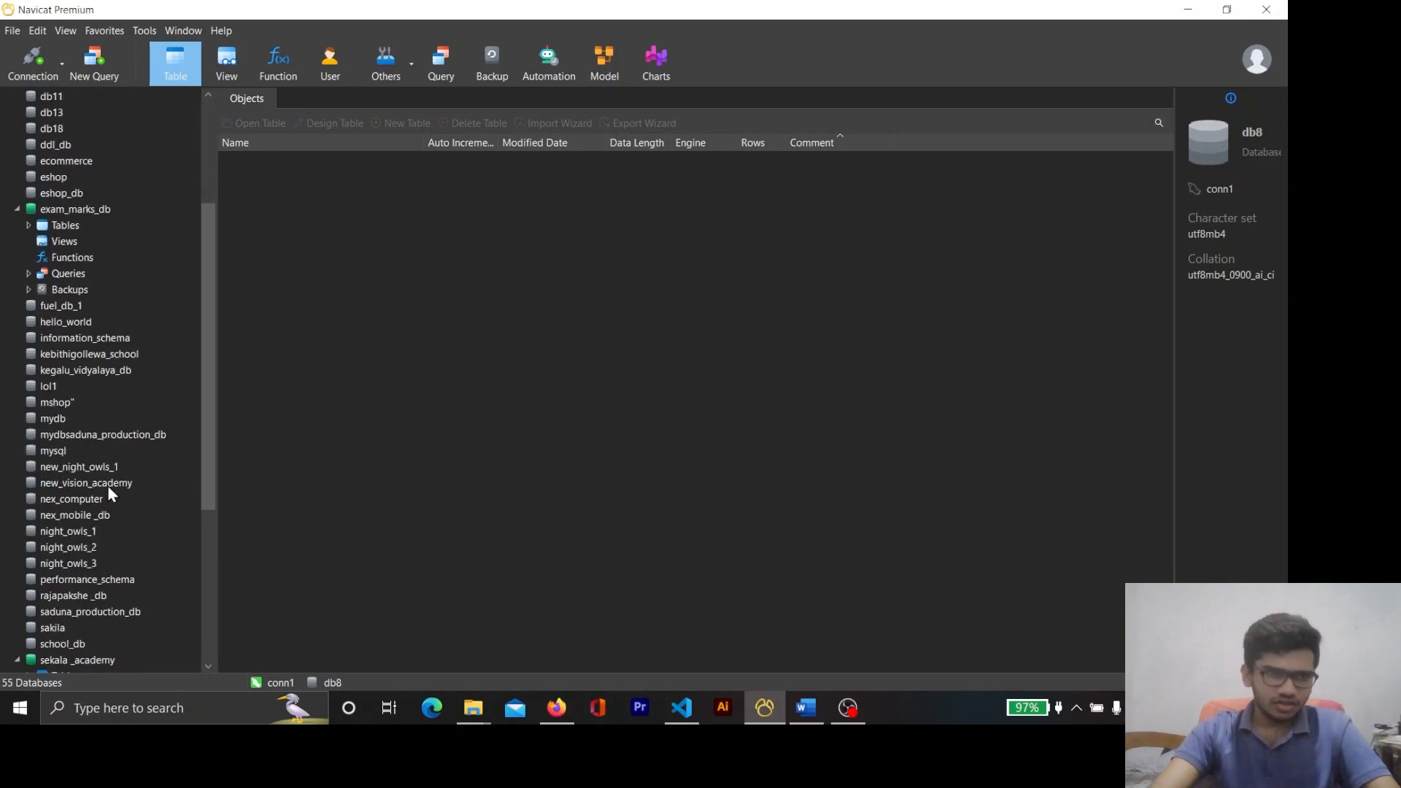
double_click(50, 500)
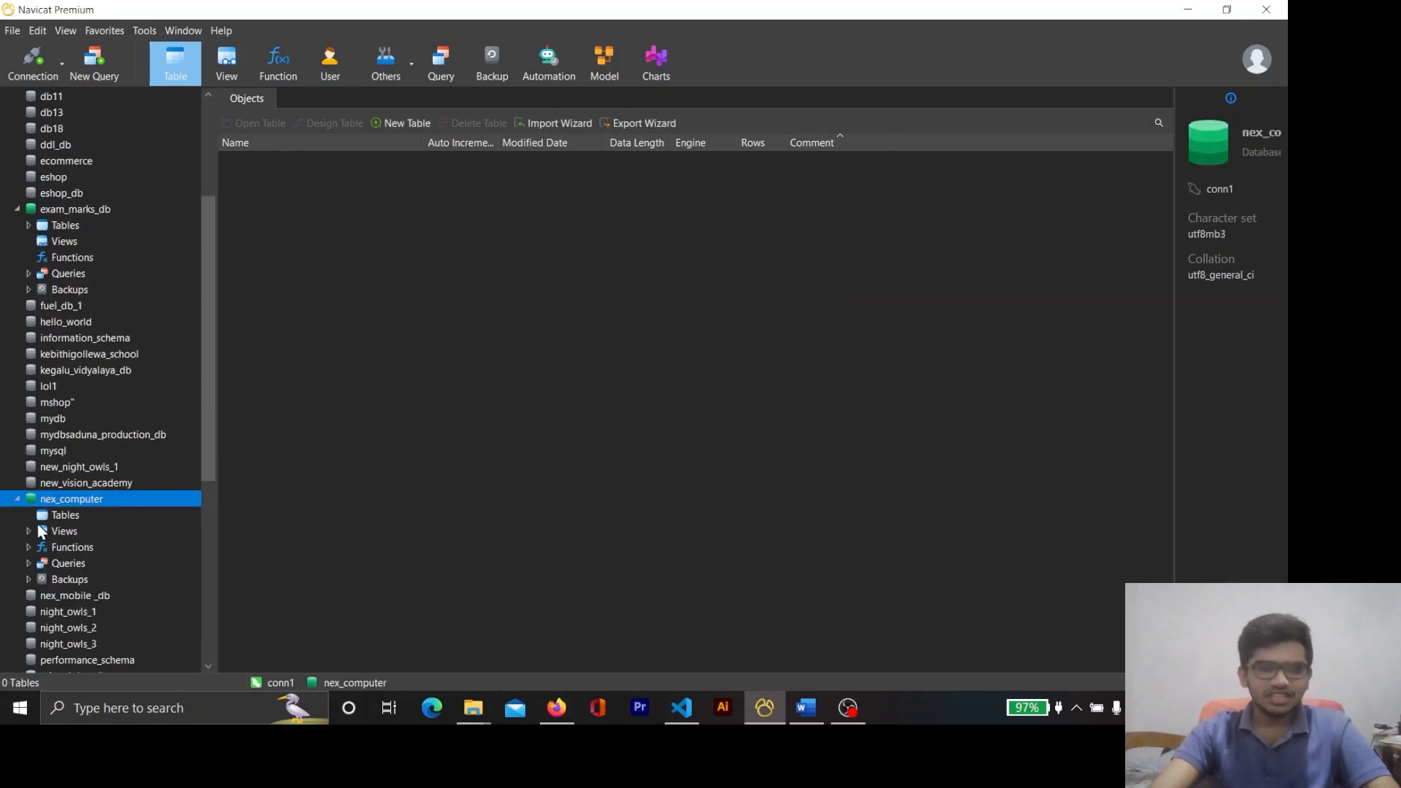
click(18, 501)
click(19, 501)
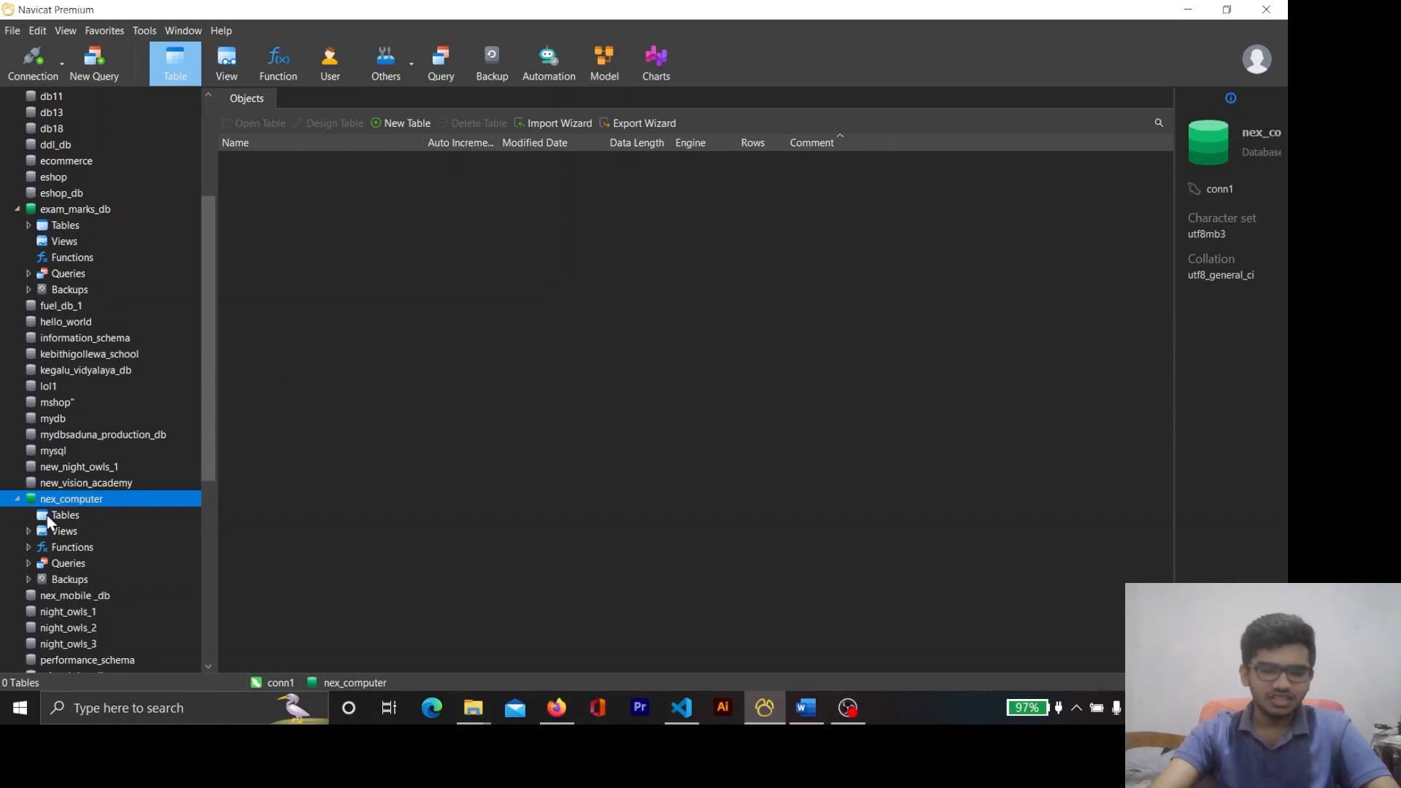
Switch to the question document in Firefox and read tasks 01 and 02 together with the product data
click(557, 709)
drag(294, 480, 773, 483)
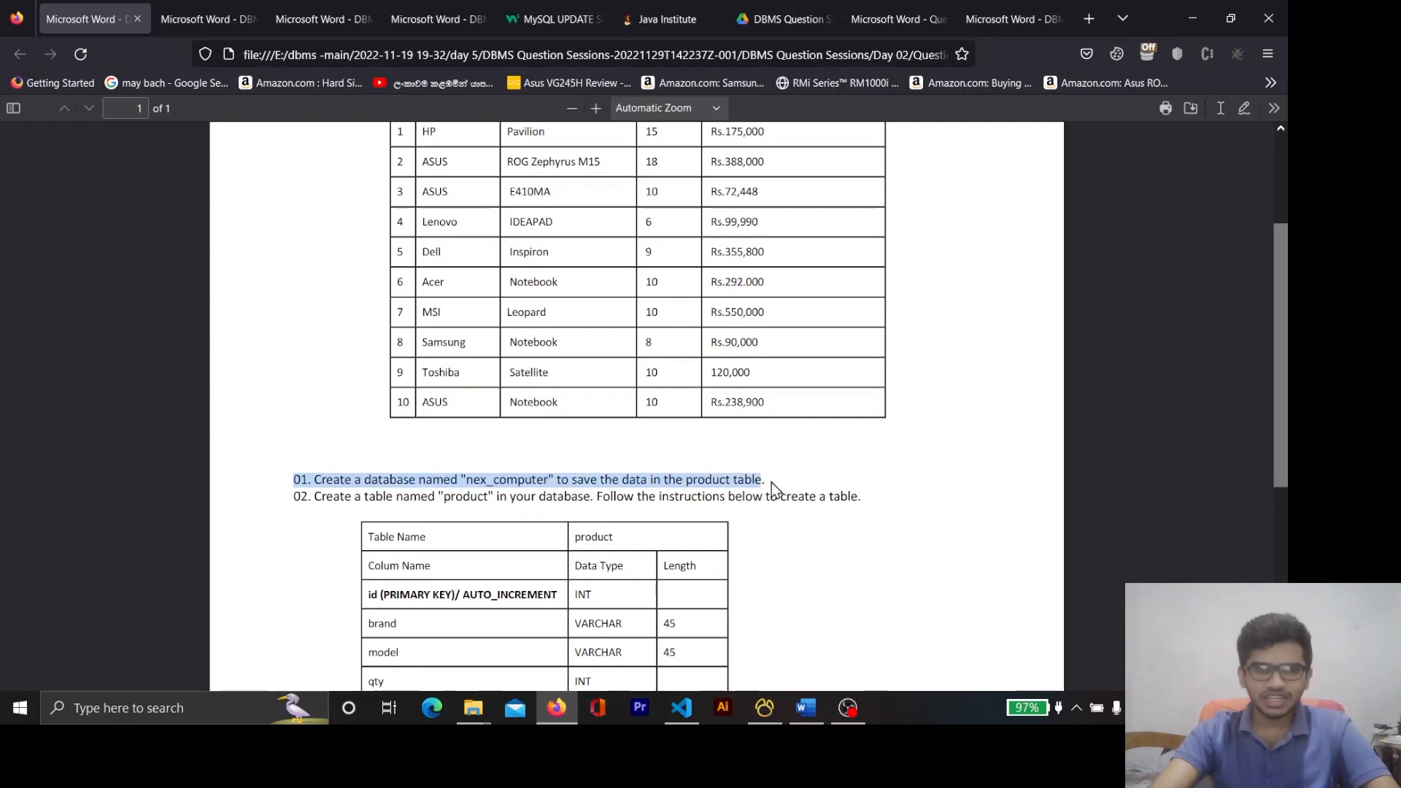
scroll(343, 522, down, 3)
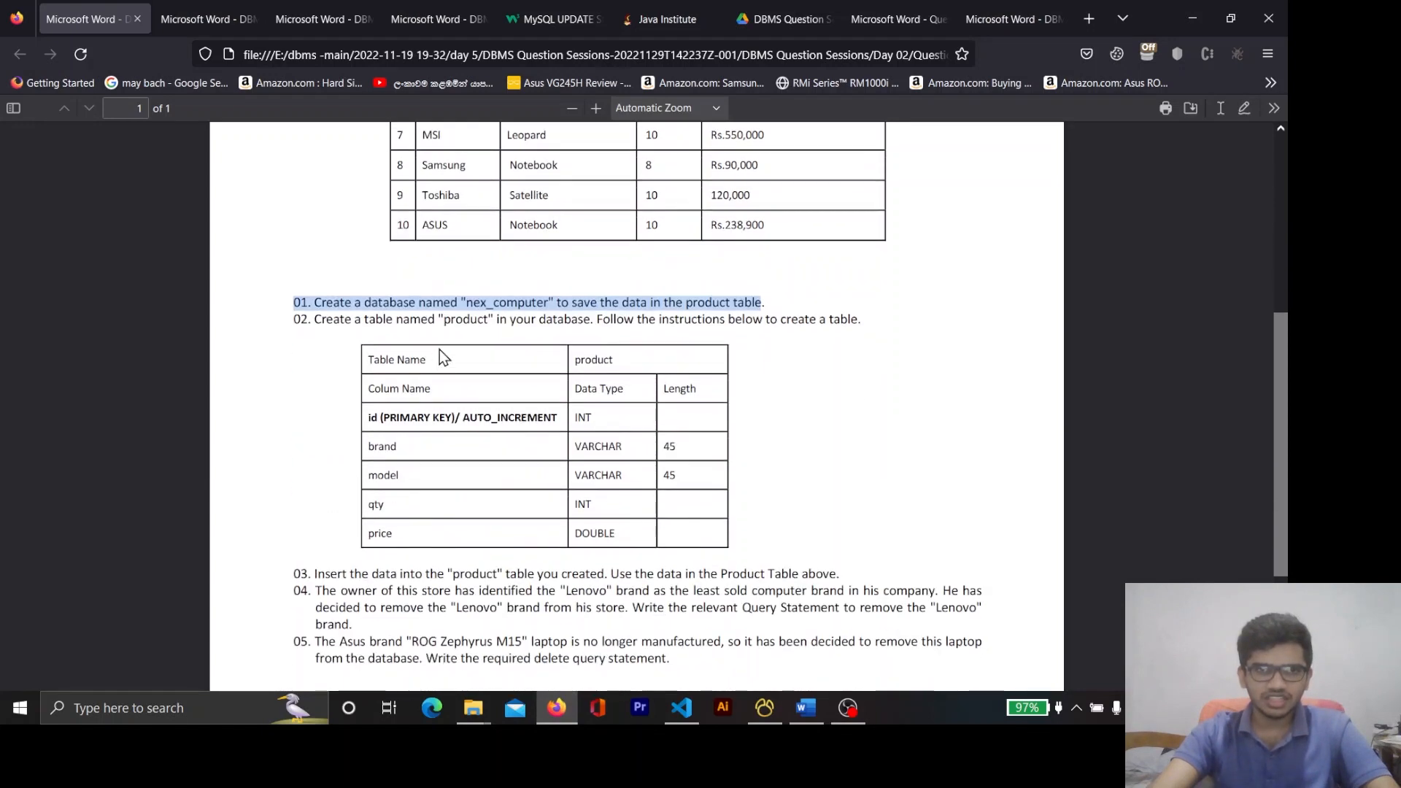
double_click(463, 320)
scroll(549, 427, up, 5)
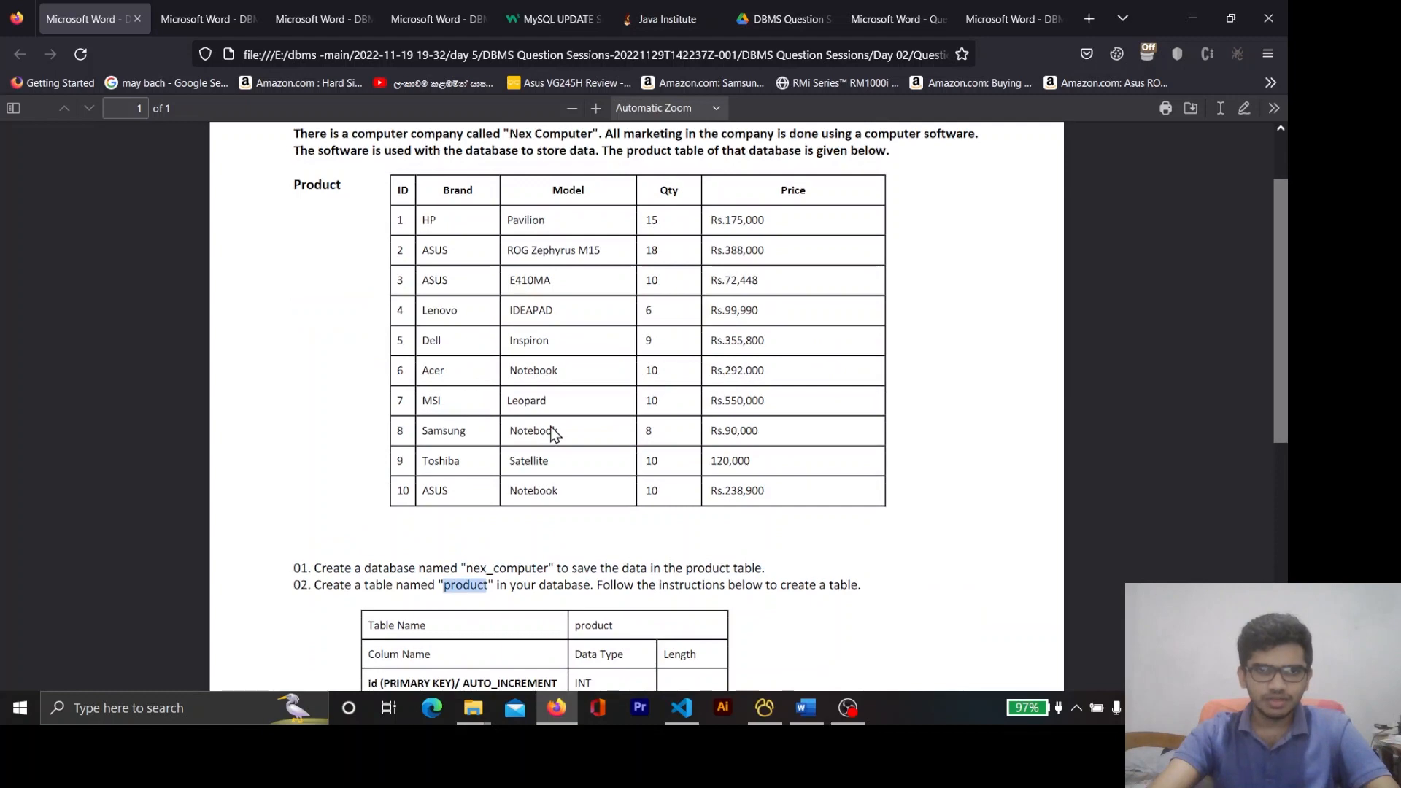
scroll(552, 432, down, 3)
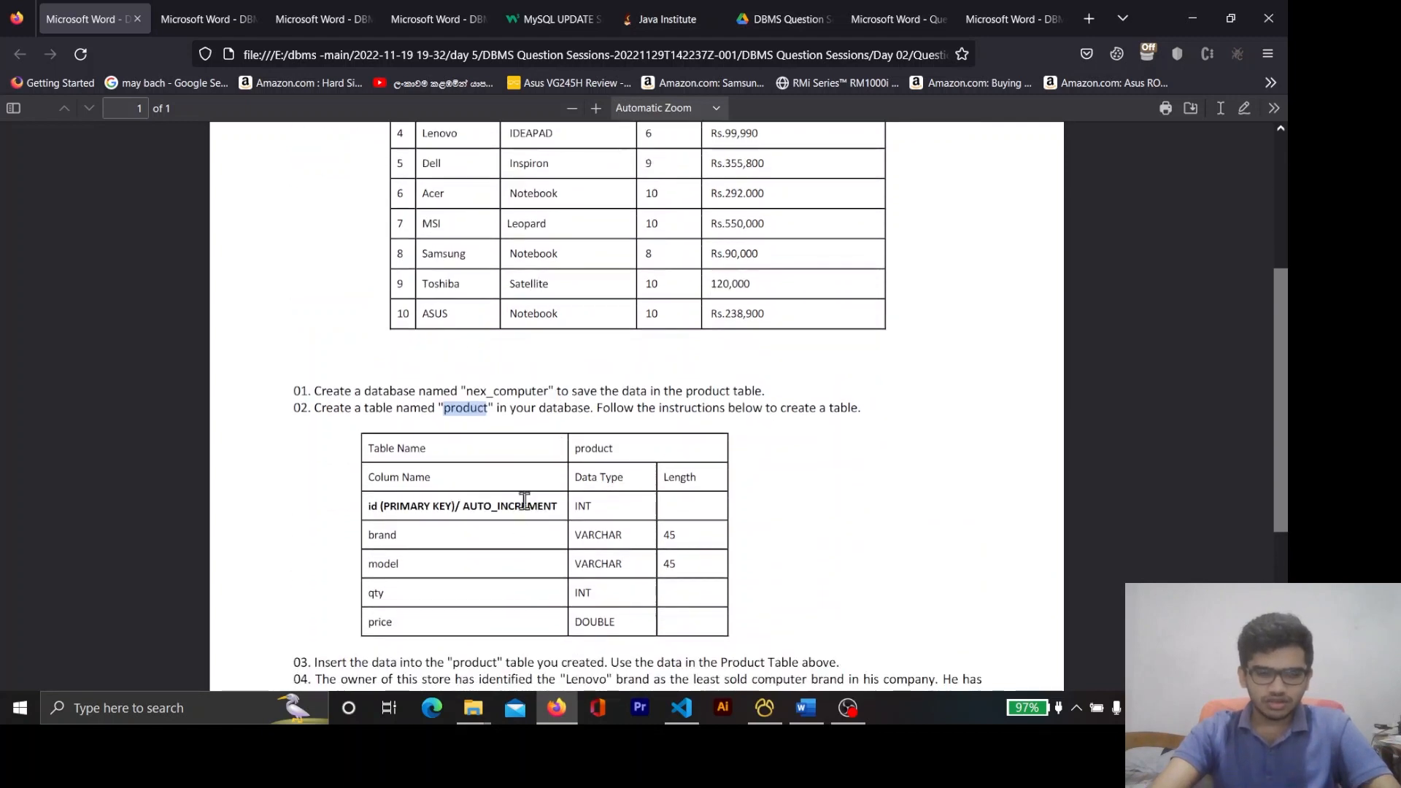
Switch to Navicat Premium and start designing a new table in the nex_computer database
key(alt+Tab)
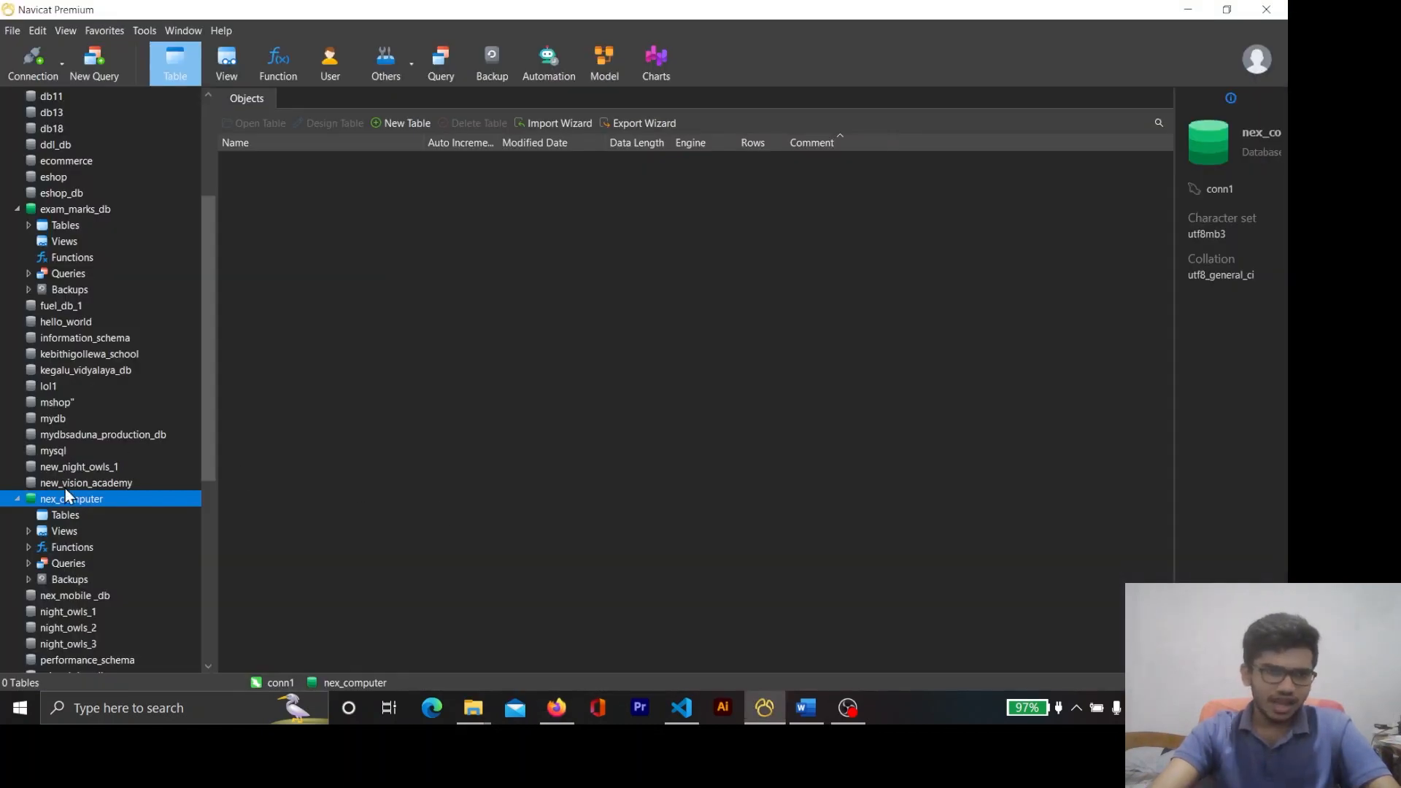
right_click(60, 502)
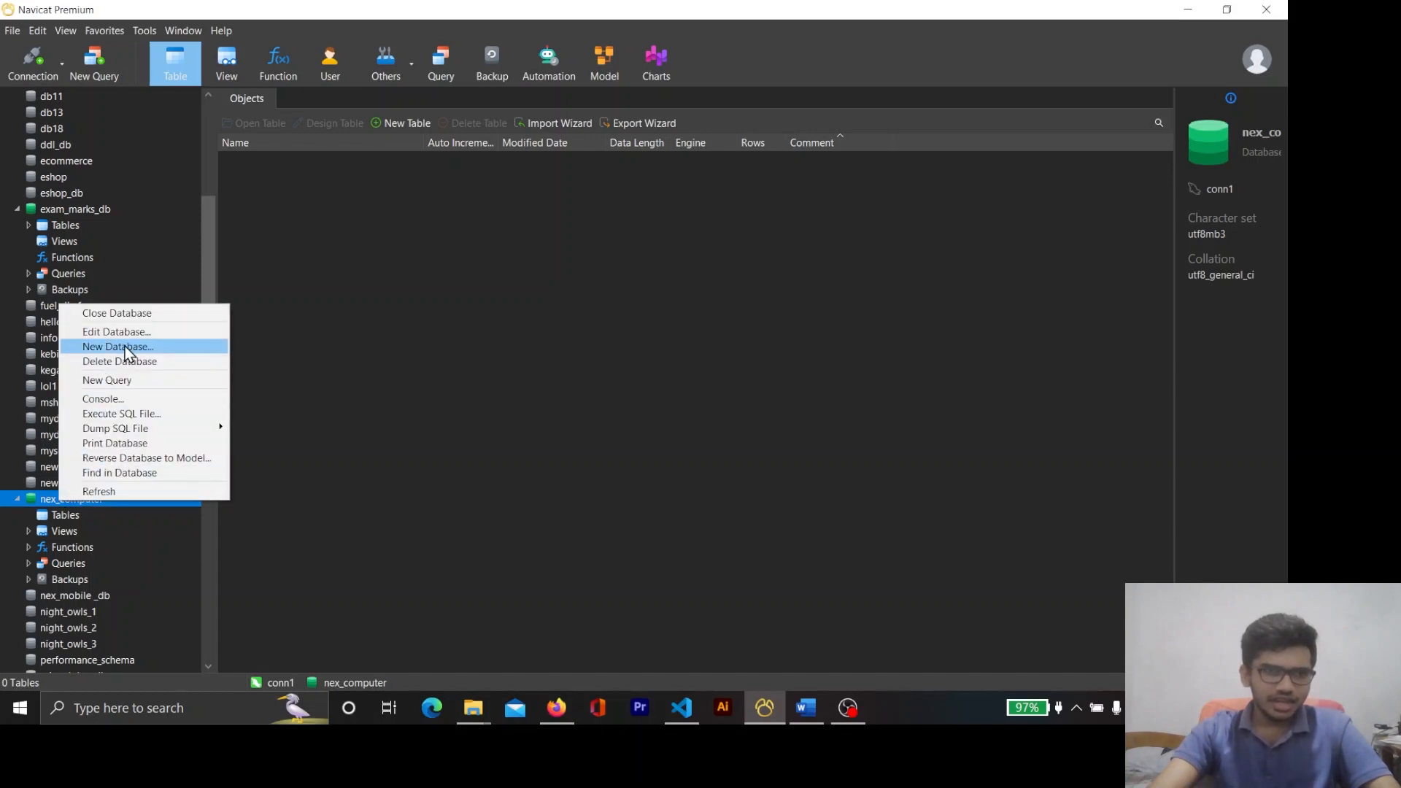
click(481, 295)
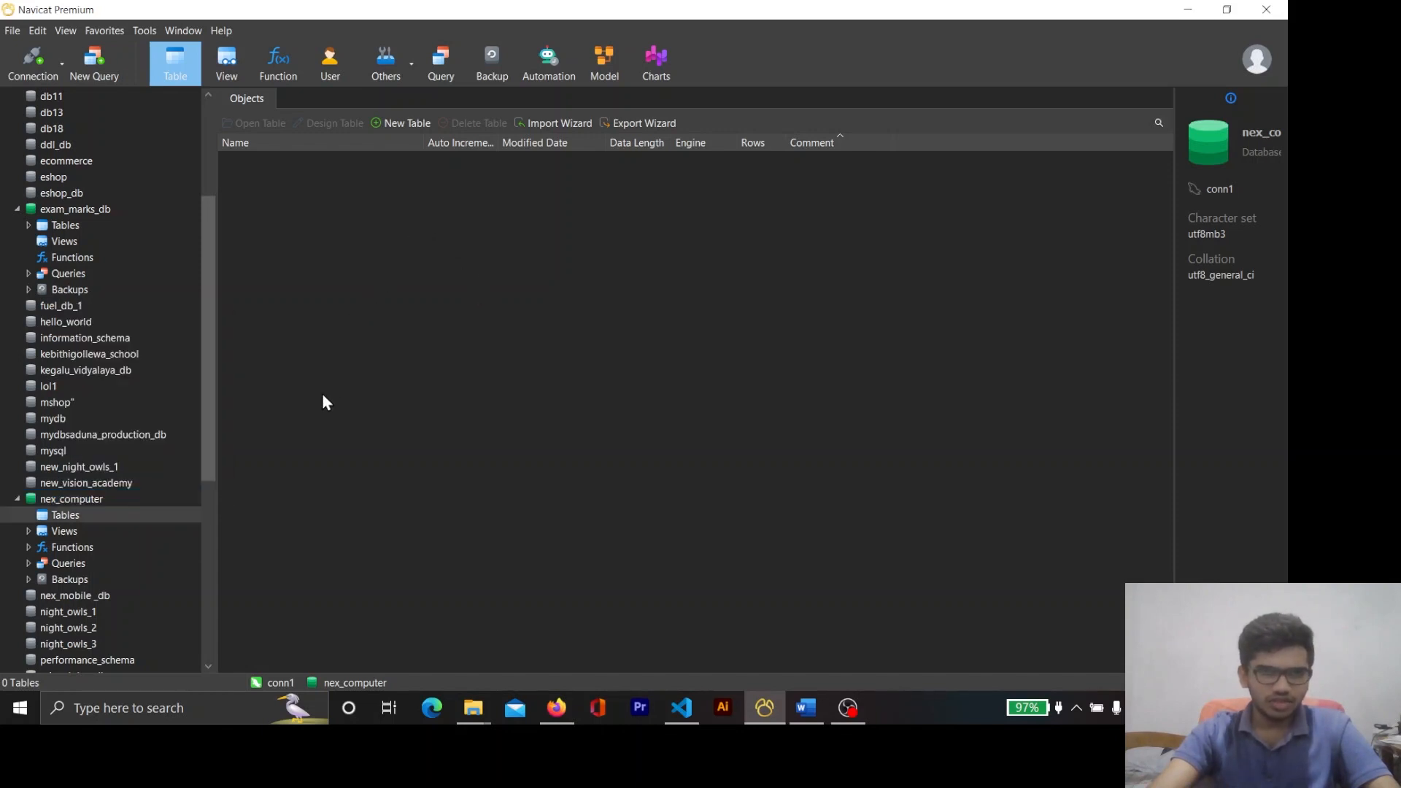
click(58, 504)
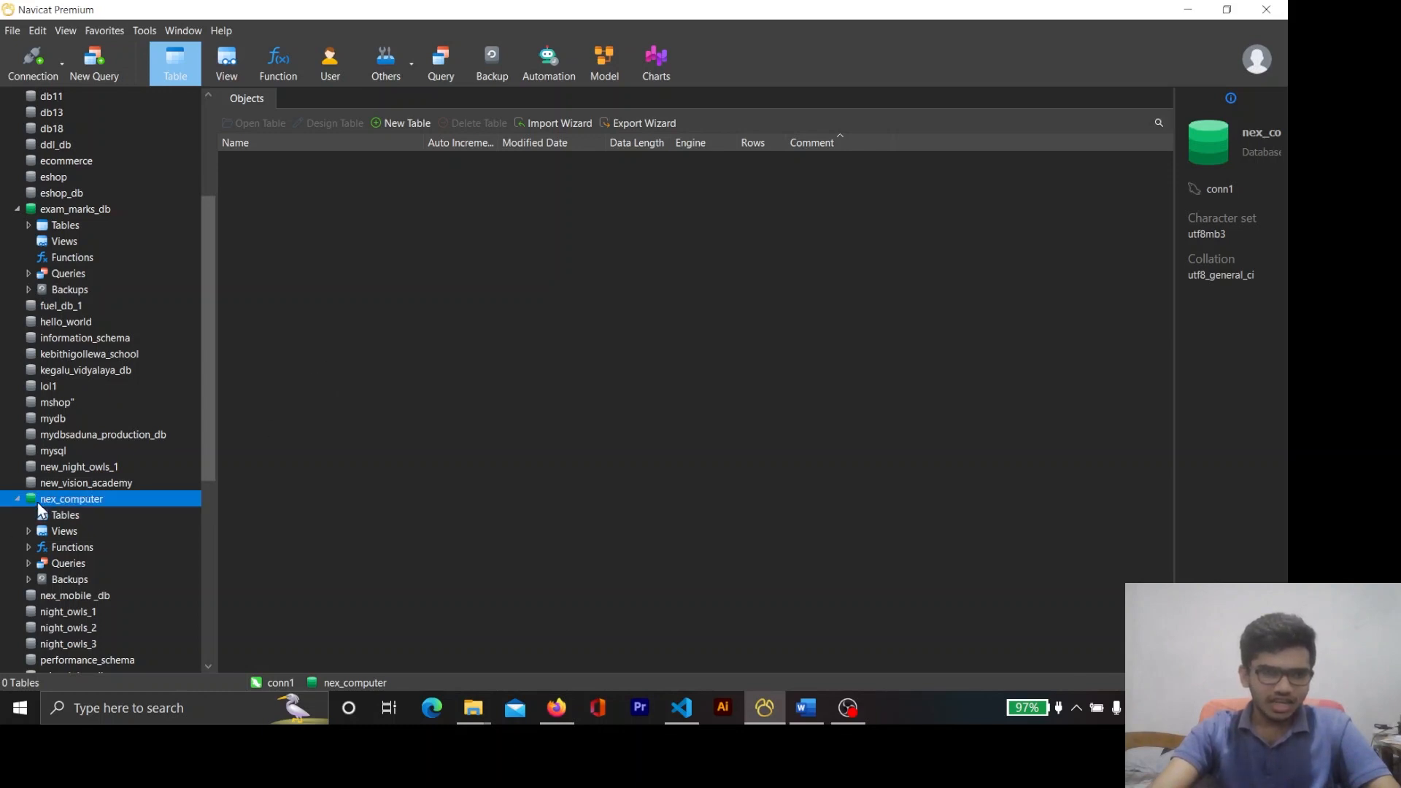
click(392, 124)
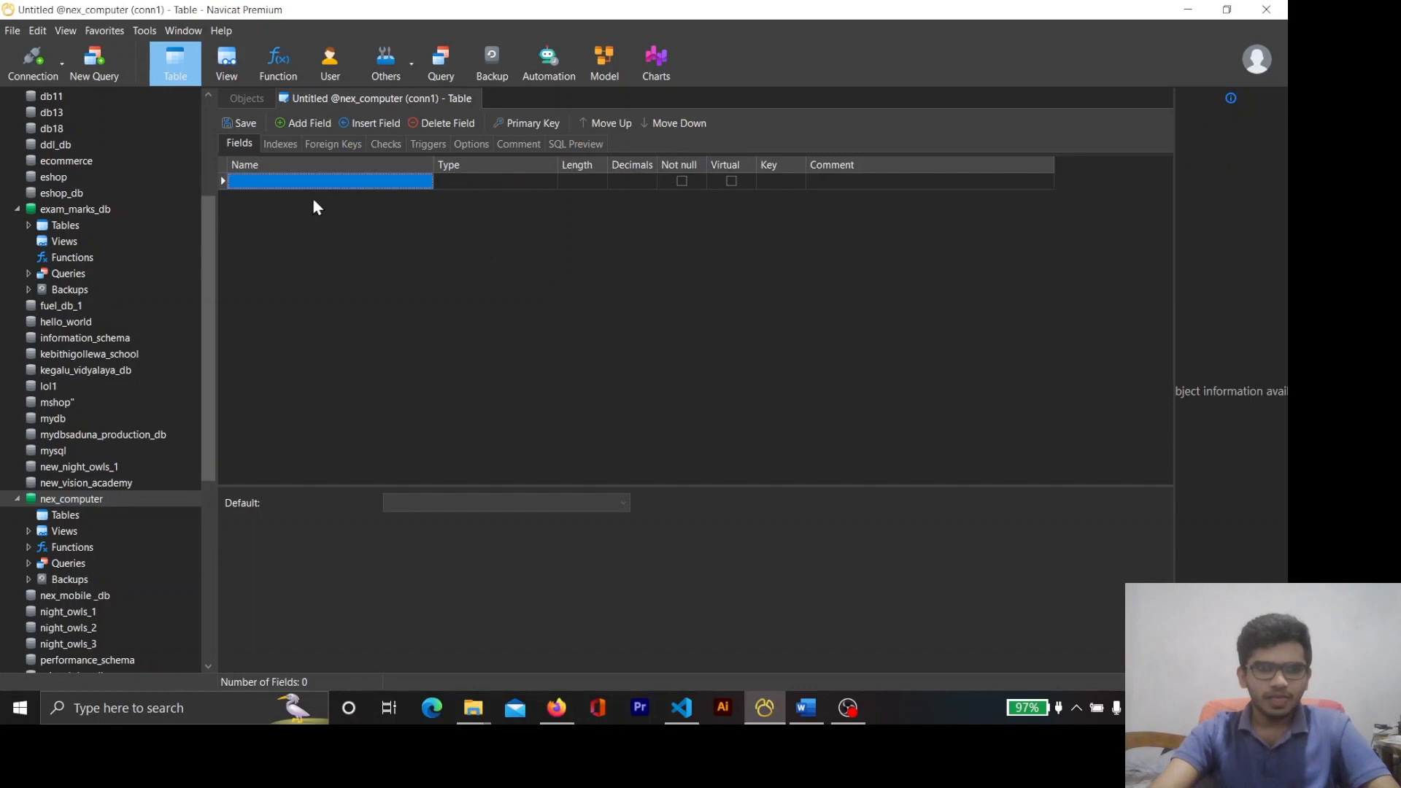
Switch to the question document and review the column names, data types and lengths specified for the product table
key(alt+Tab)
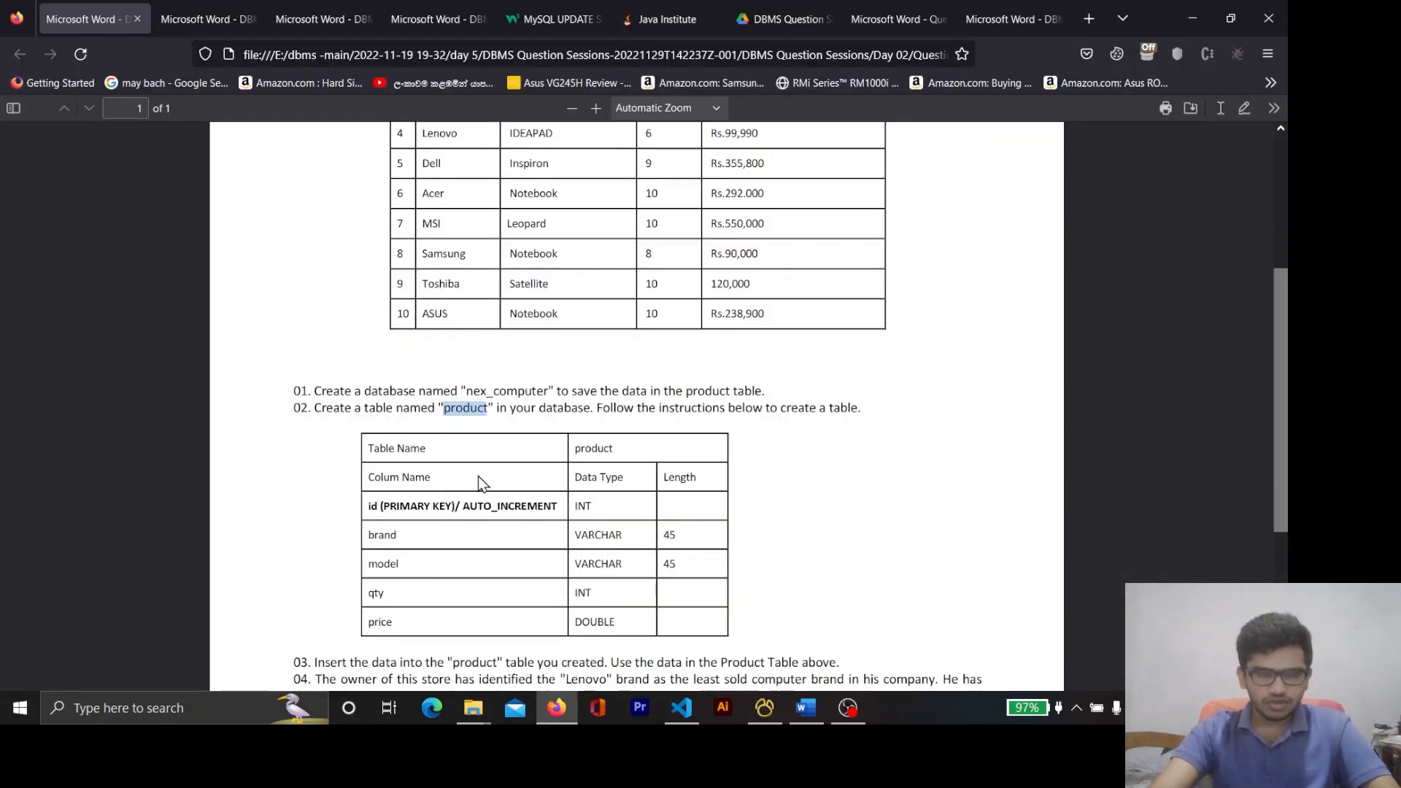
key(alt+Tab)
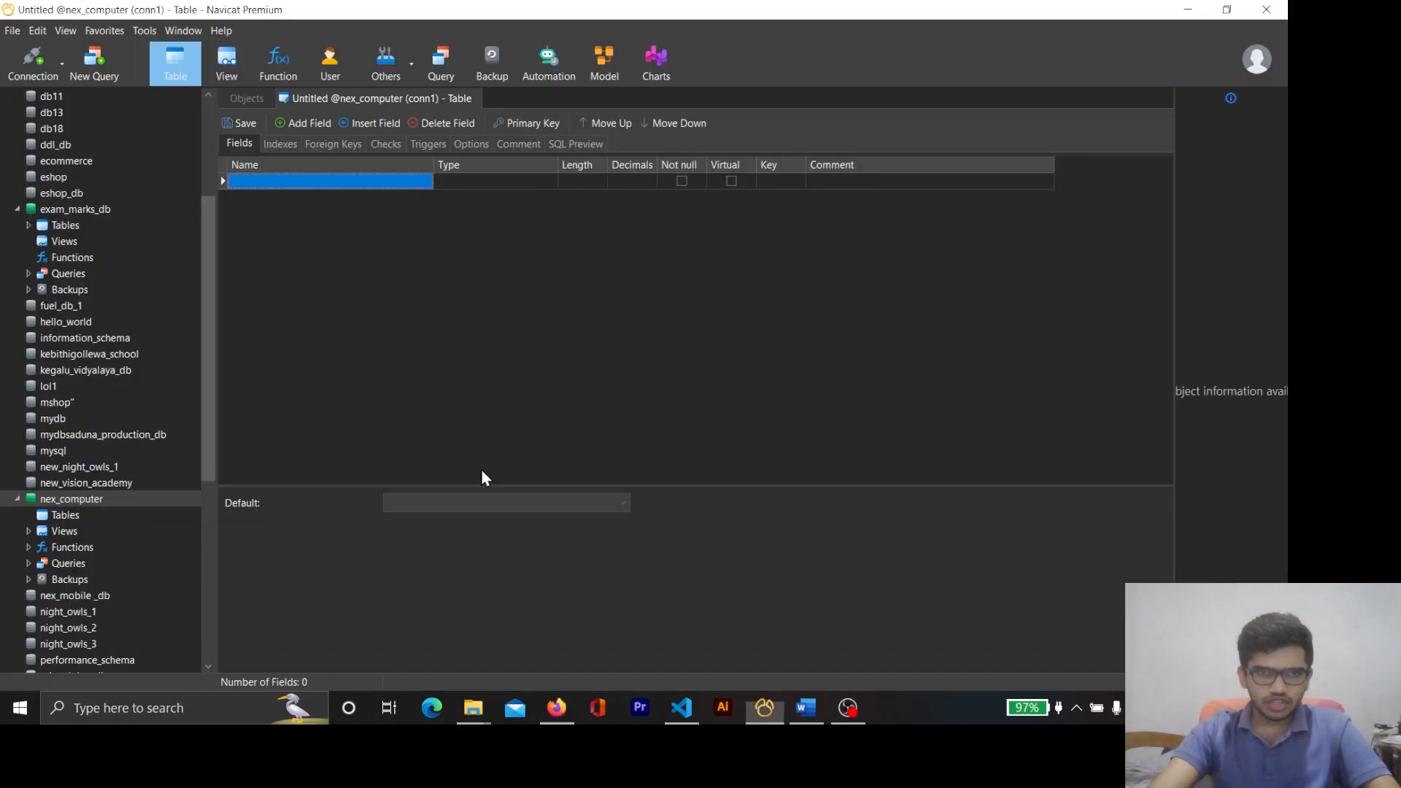
key(alt+Tab)
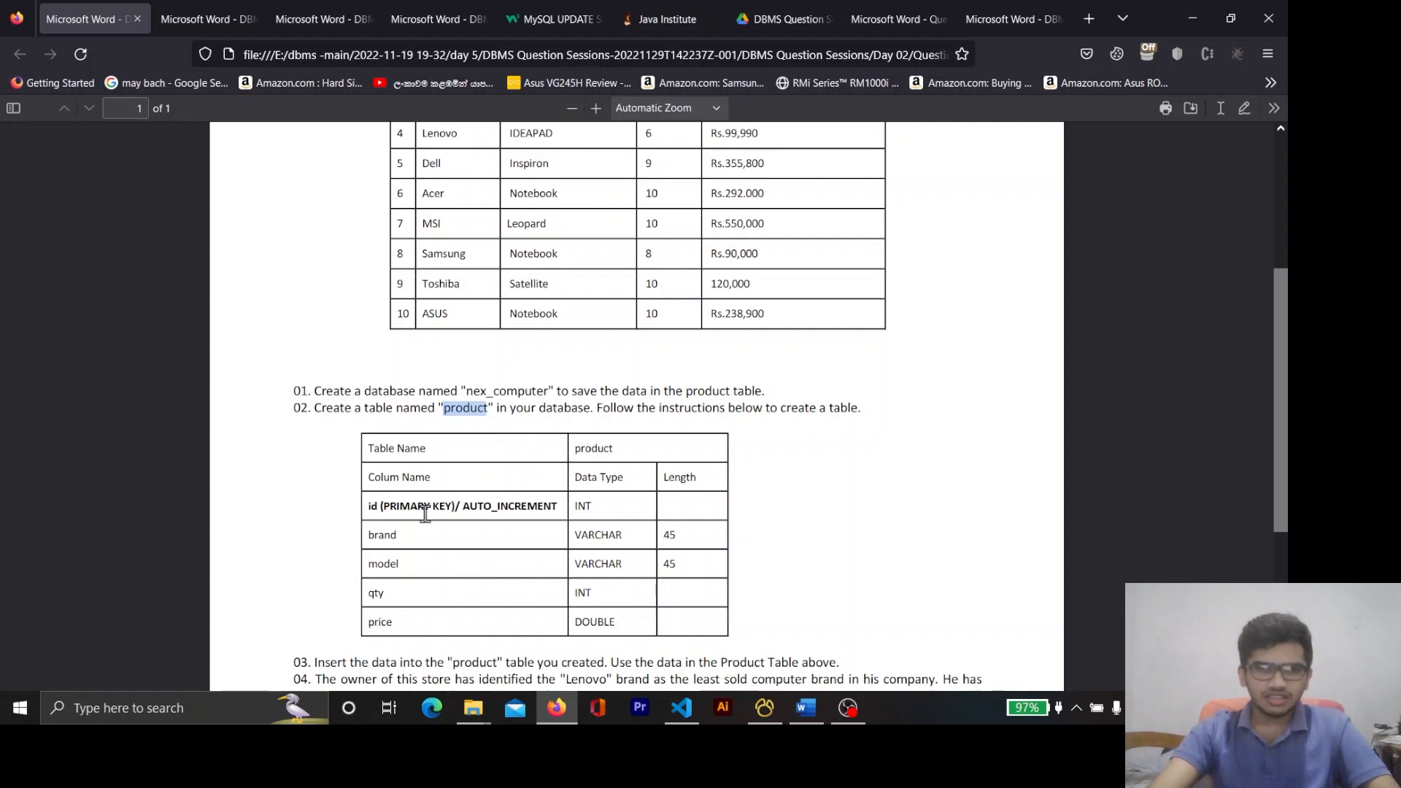
scroll(380, 502, down, 2)
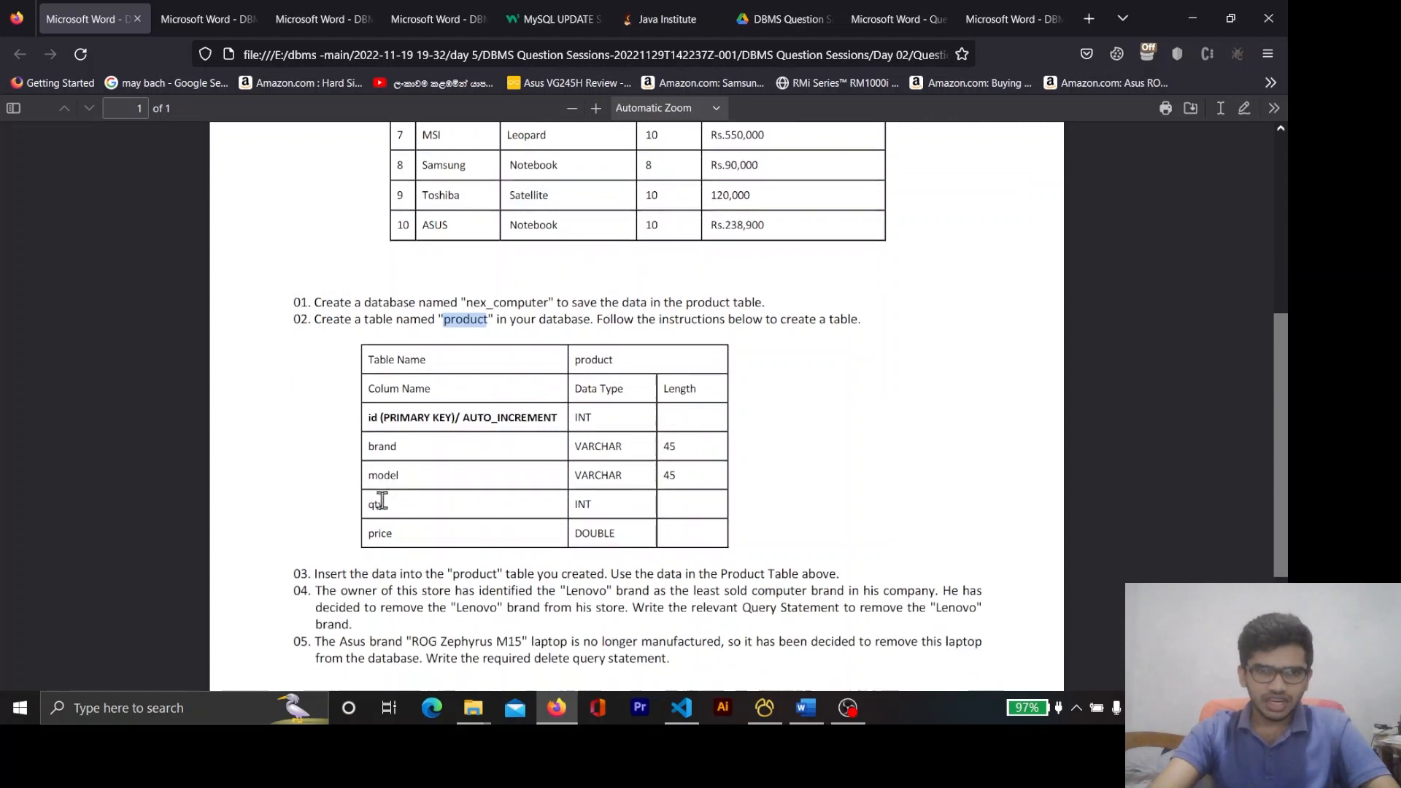
drag(370, 417, 389, 476)
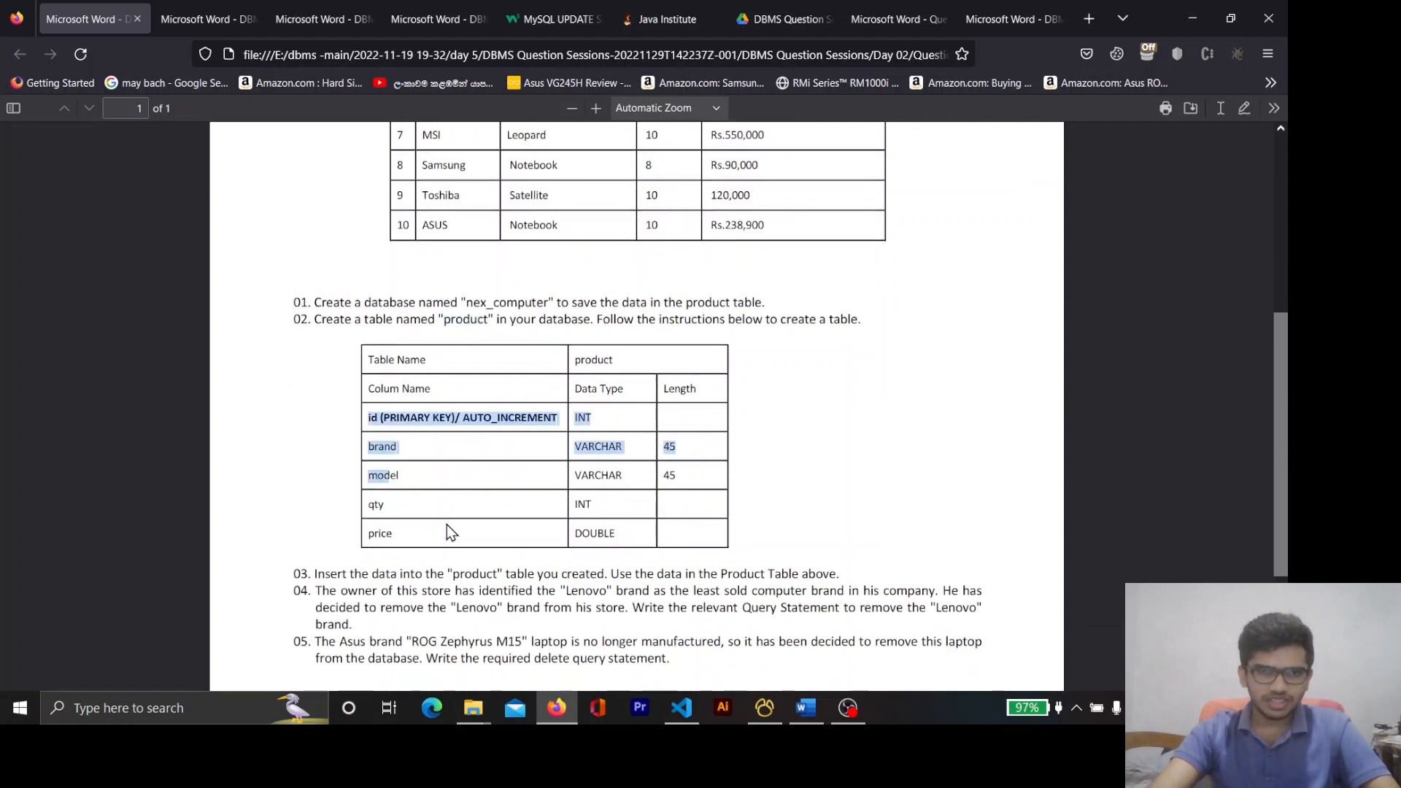
click(450, 531)
Copy the column name id from the question document and enter it as the new table's first field name in Navicat Premium
double_click(373, 417)
key(ctrl+c)
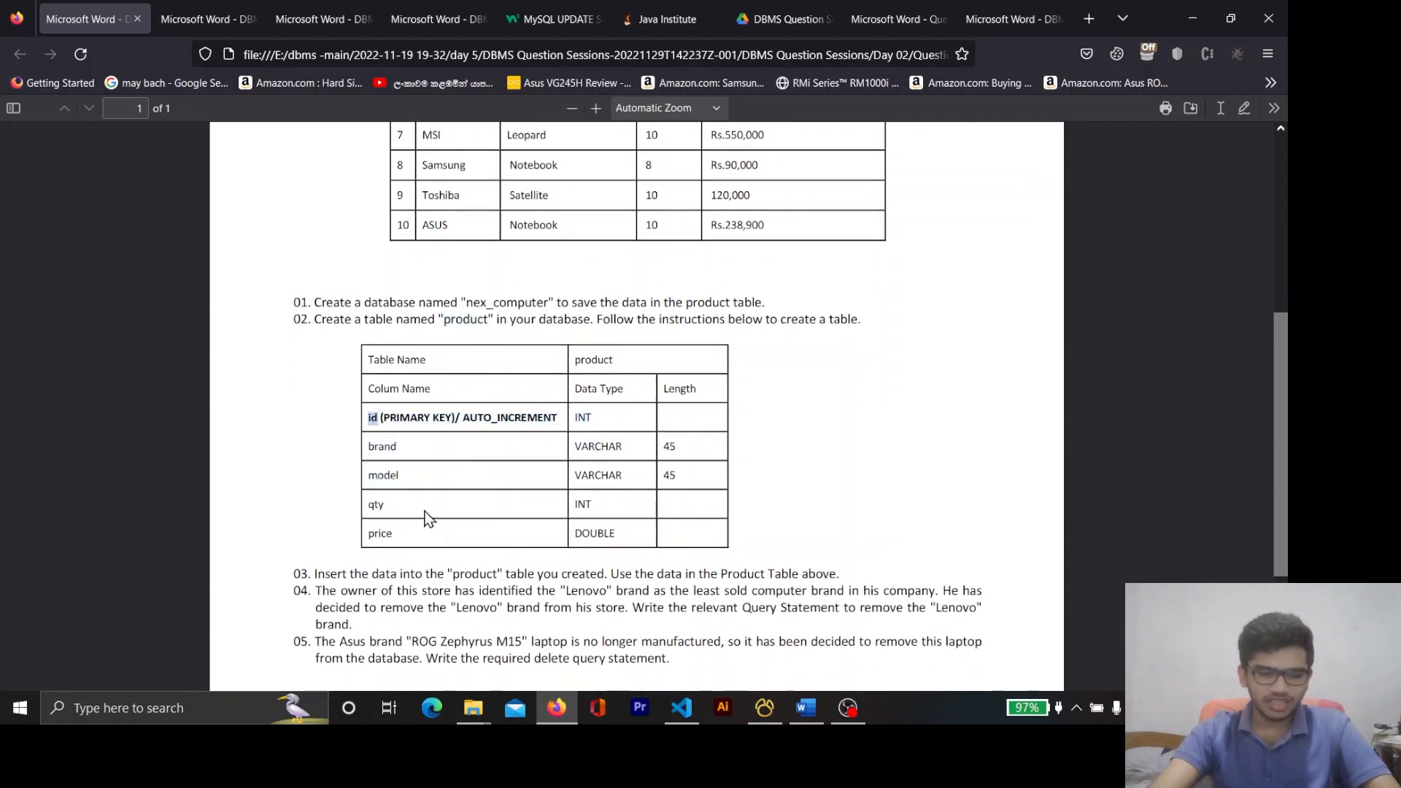
key(alt+Tab)
click(305, 178)
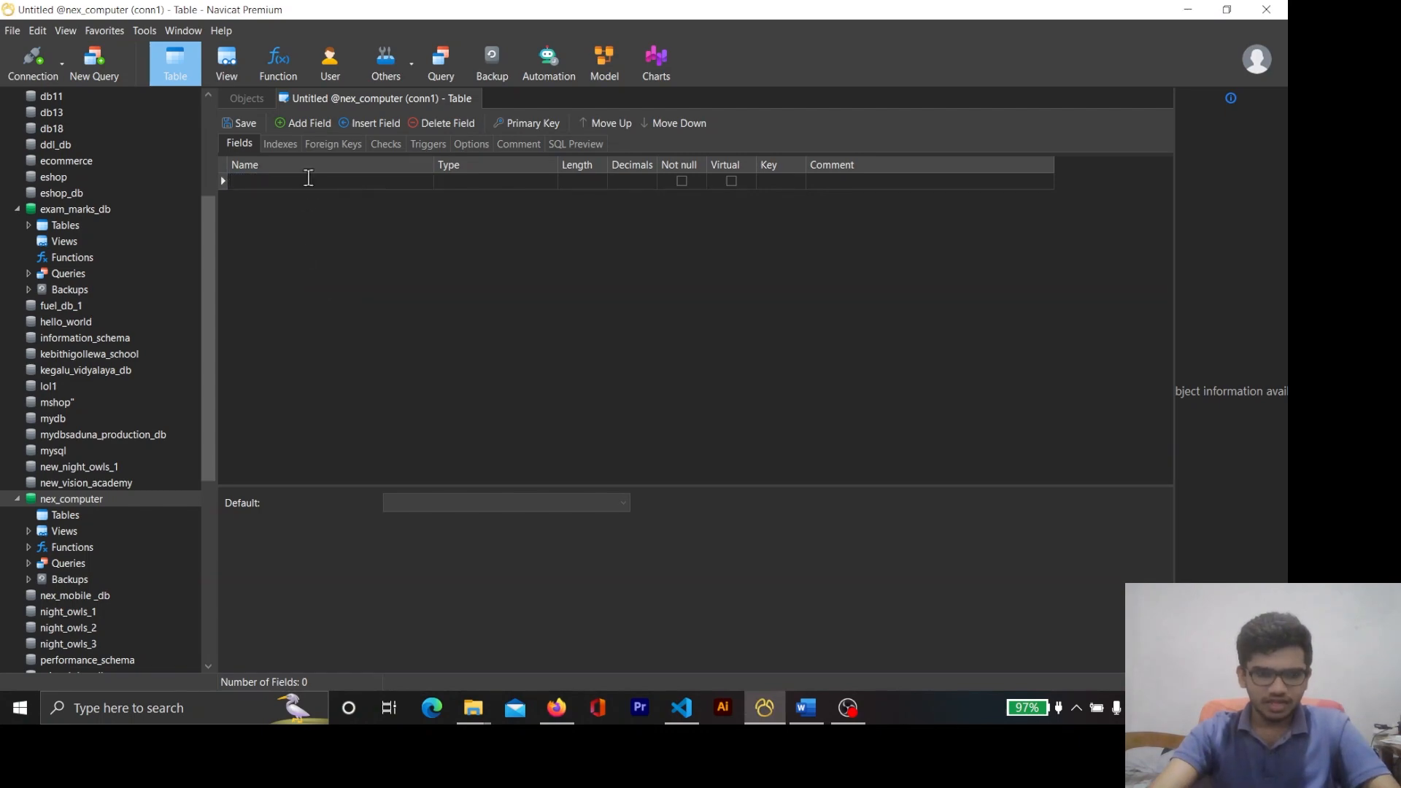
key(ctrl+v)
click(392, 231)
Look up the id column's data type in the question document and set the id field's type to int in Navicat Premium
key(alt+Tab)
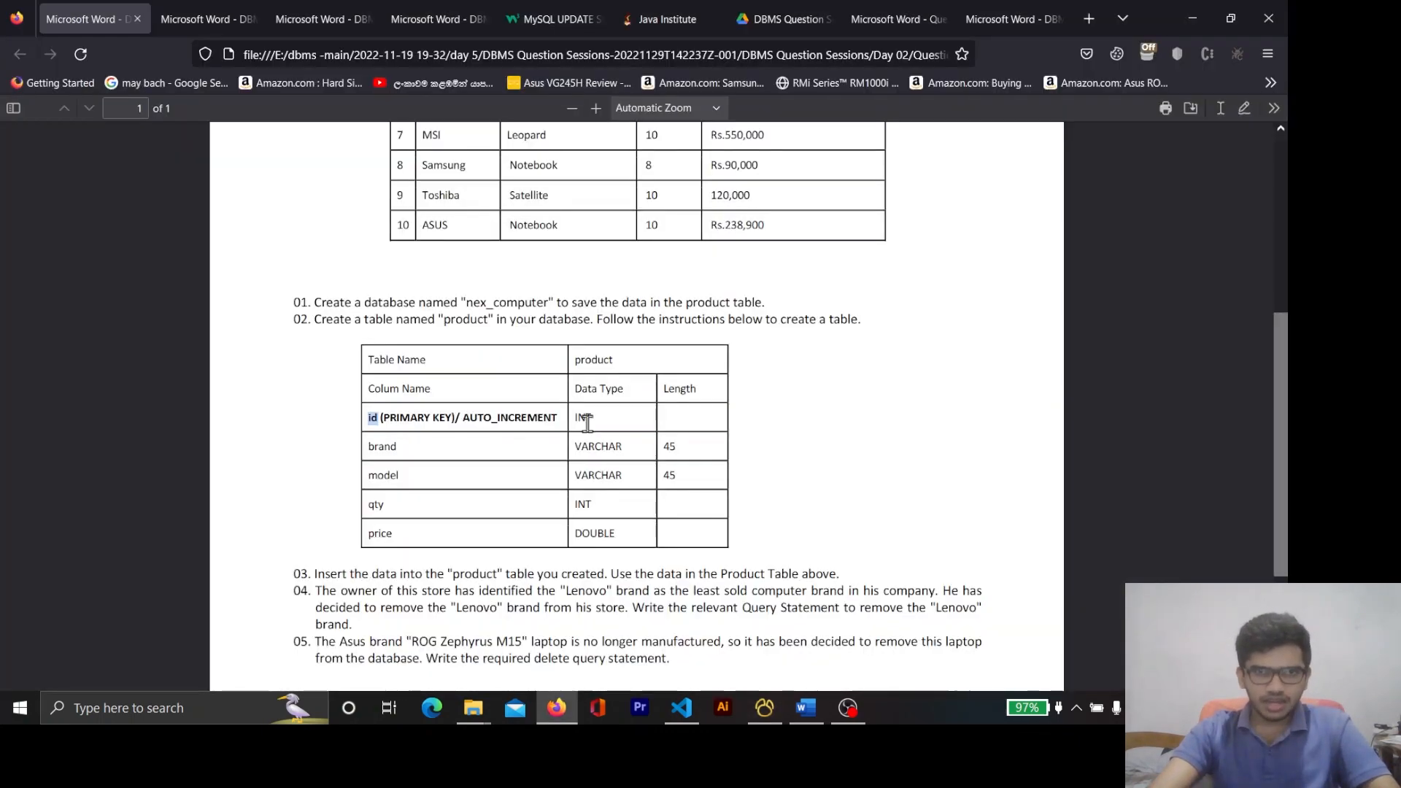
drag(575, 418, 589, 418)
key(alt+Tab)
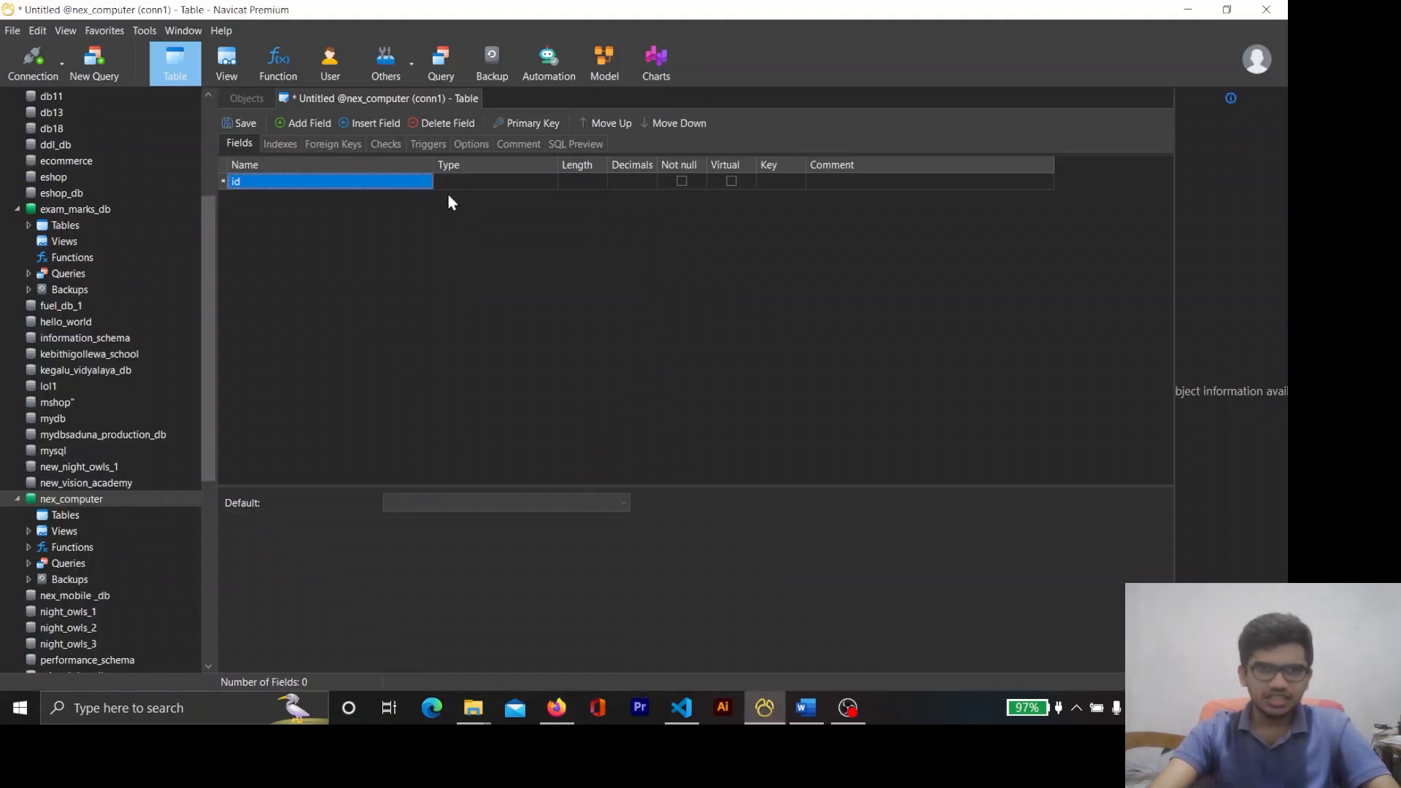
click(465, 183)
drag(492, 184, 430, 175)
text(int)
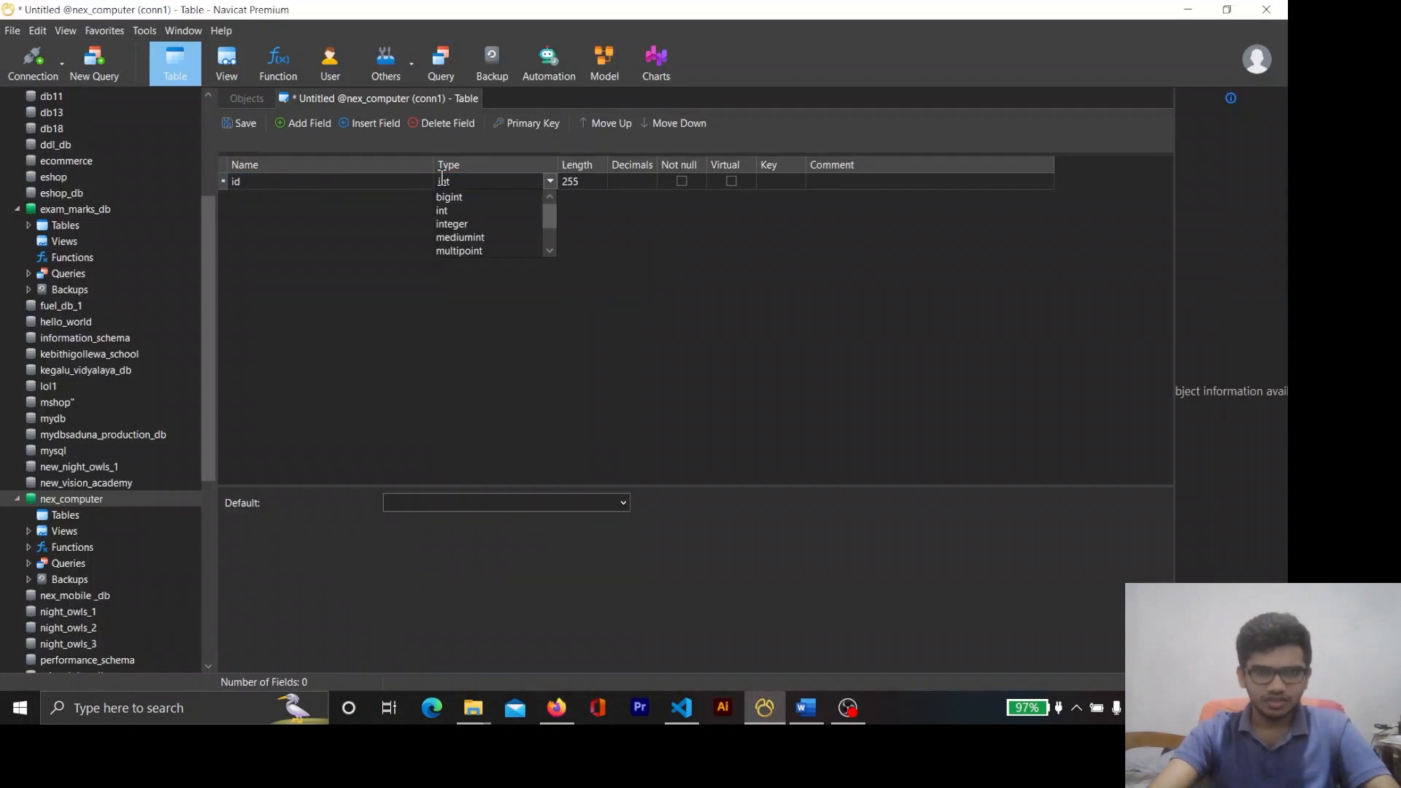
click(528, 251)
text(int)
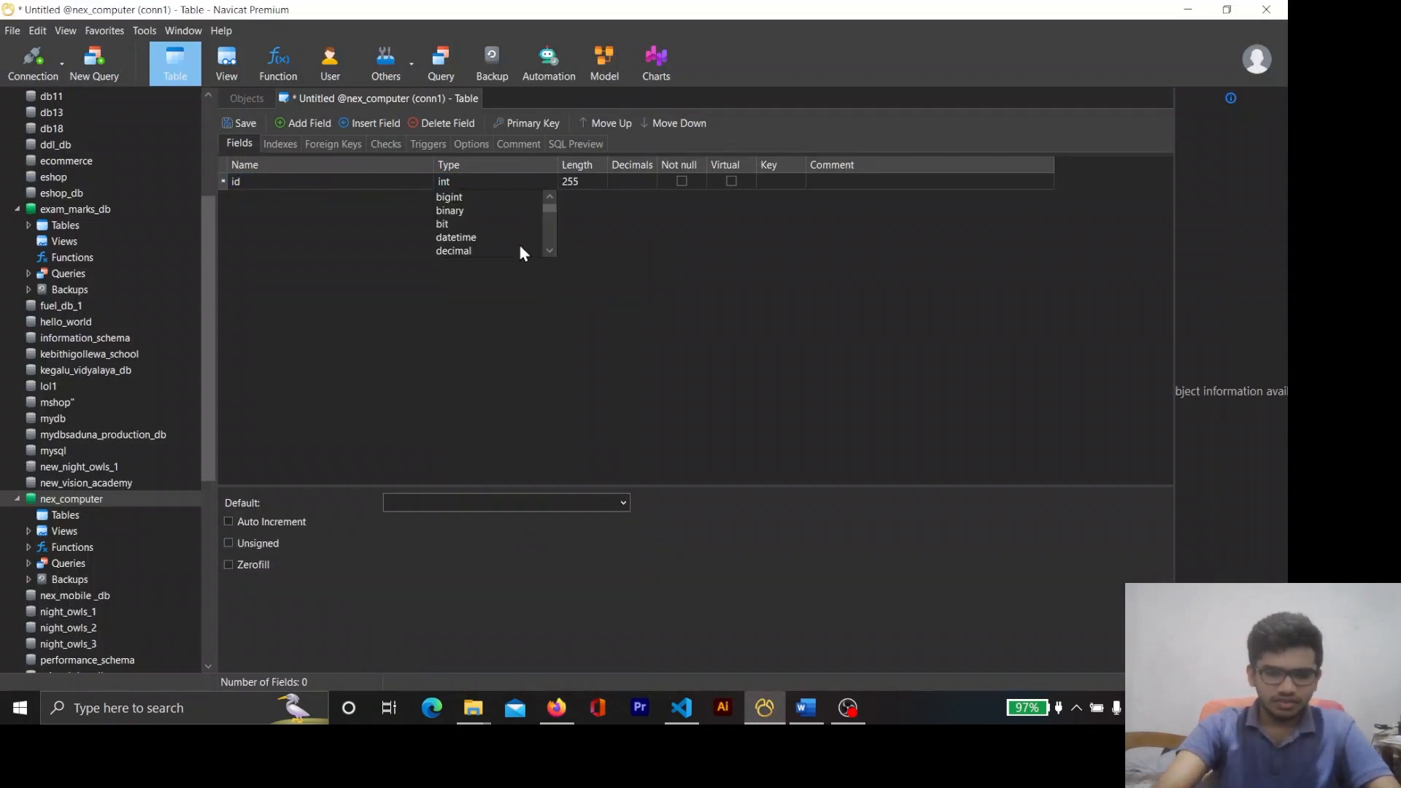
click(625, 358)
Check the id column's requirements in the question document and enable Auto Increment for the id field in Navicat Premium
key(alt+Tab)
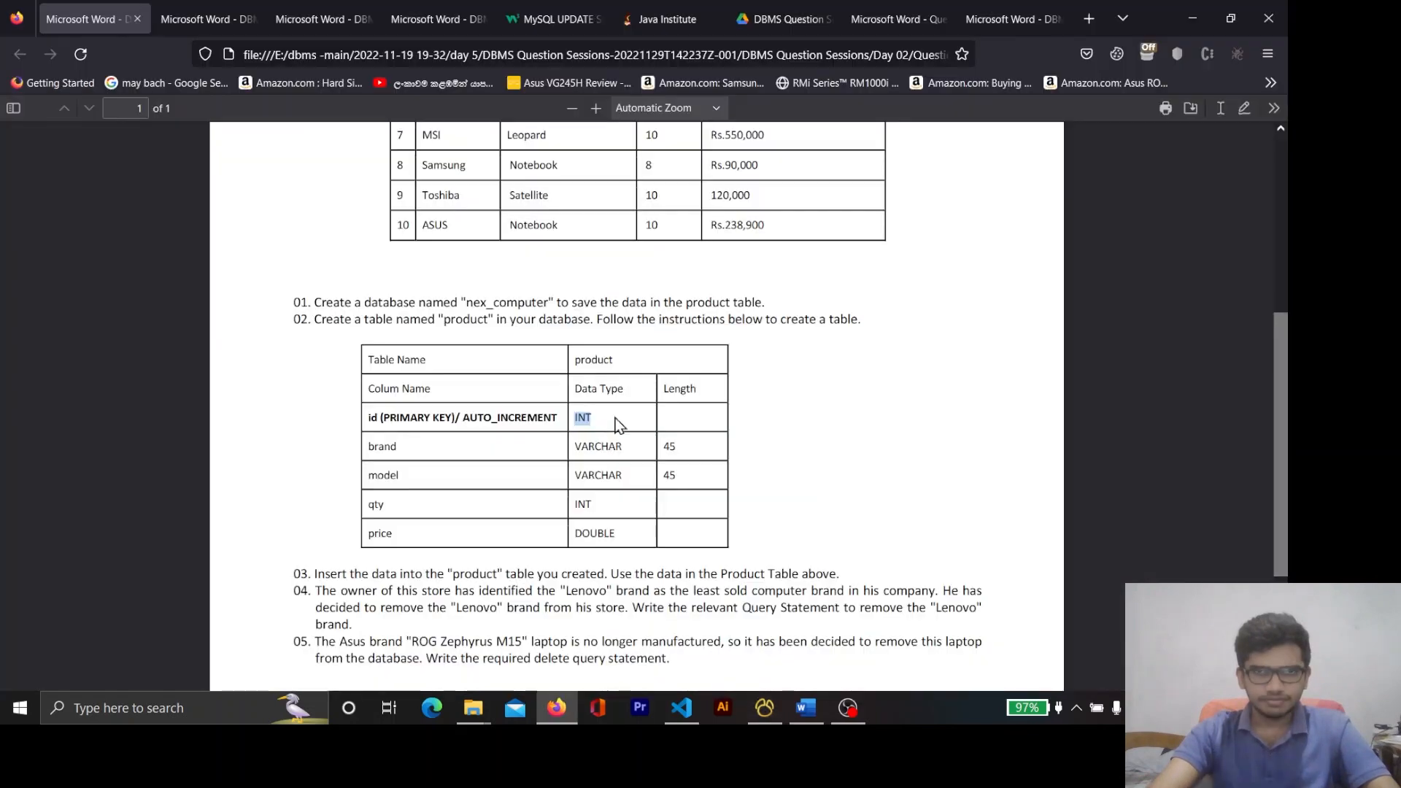
key(alt+Tab)
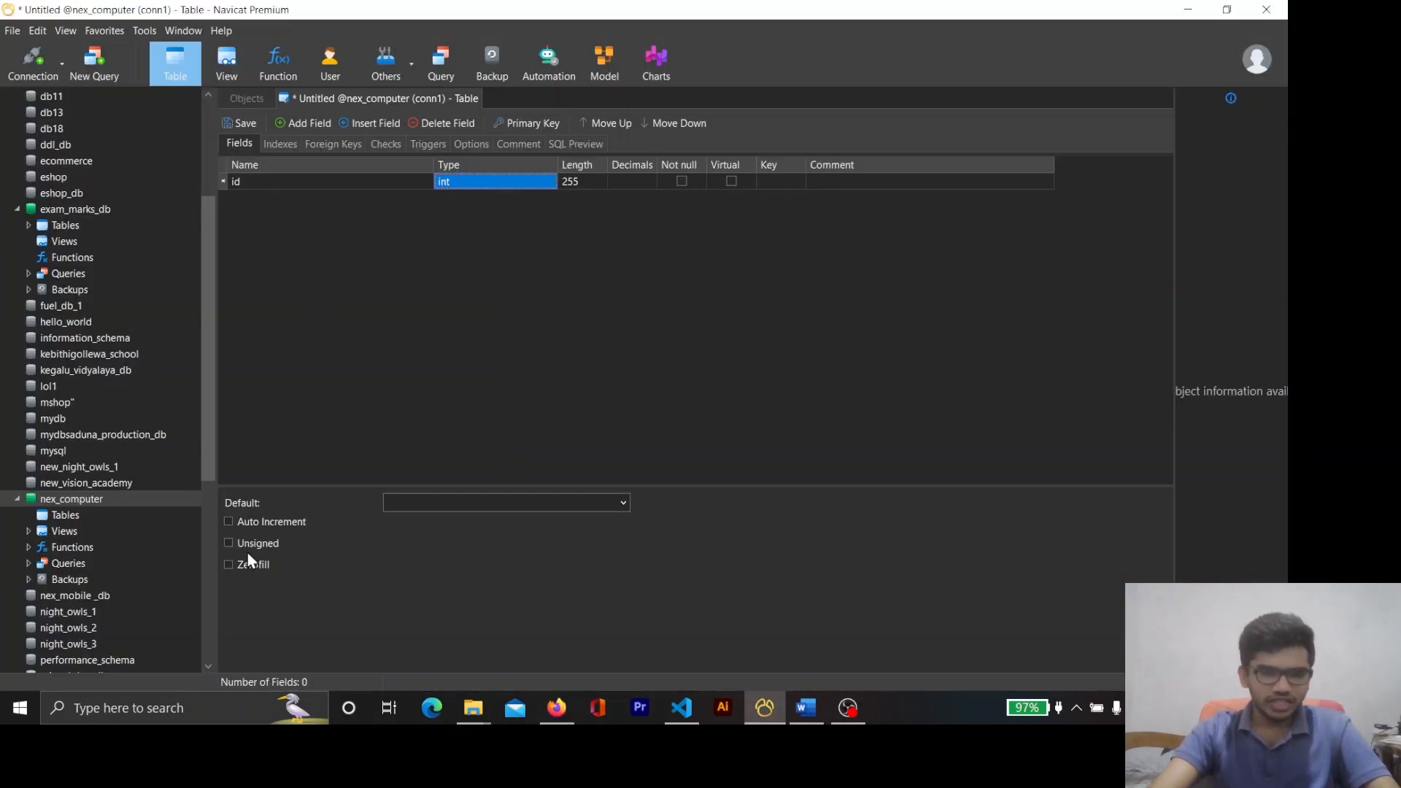
click(229, 522)
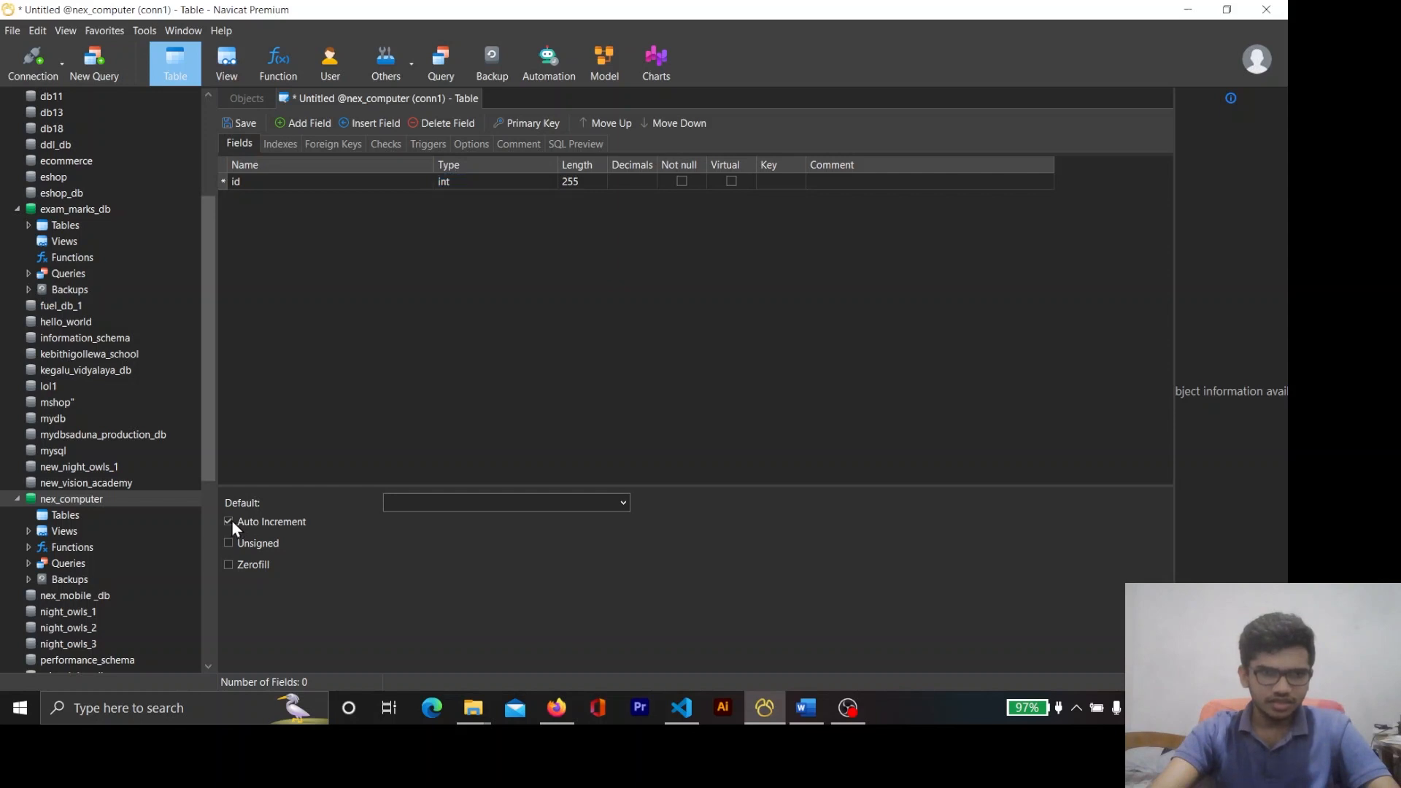
click(384, 209)
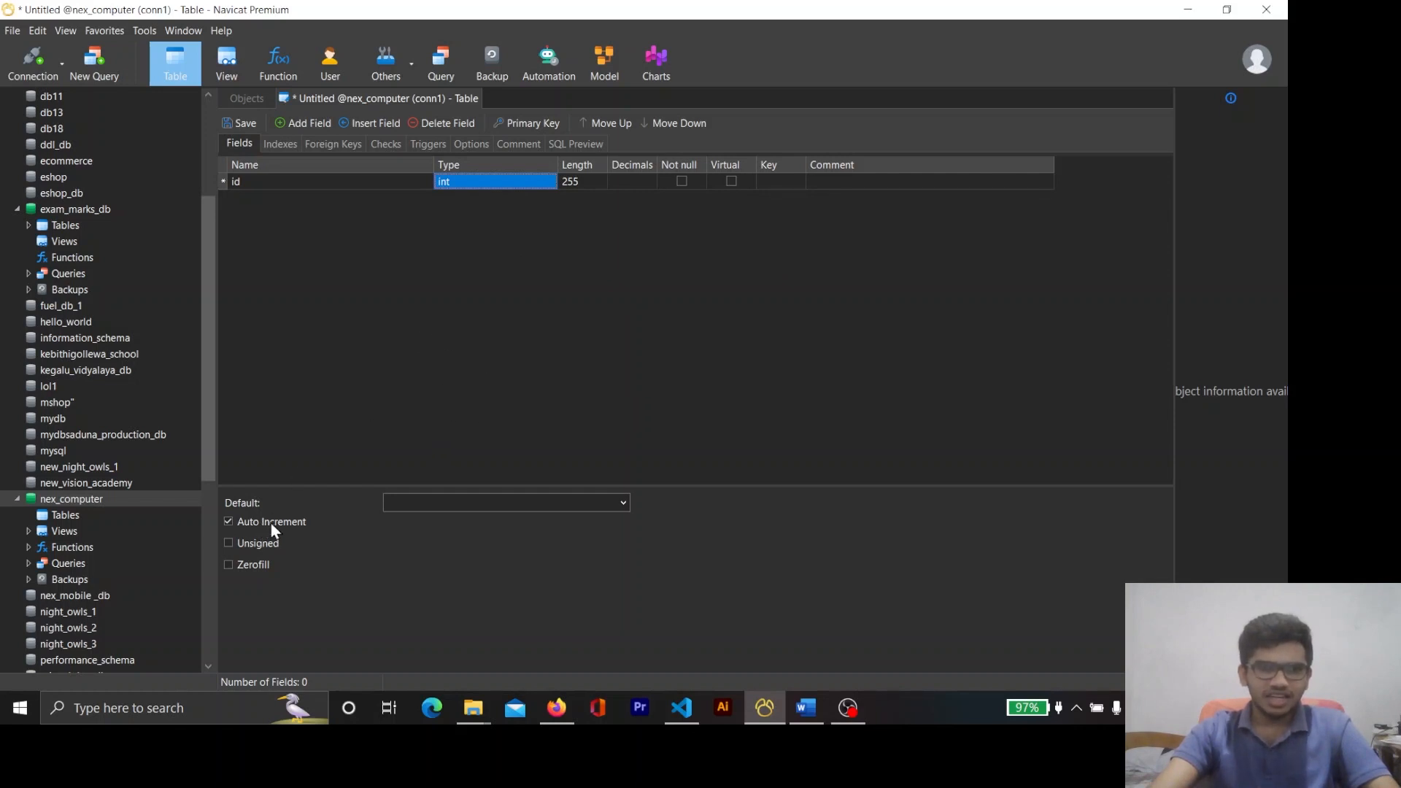
Look up the second column in the question document and add a field named brand to the table in Navicat Premium
key(alt+Tab)
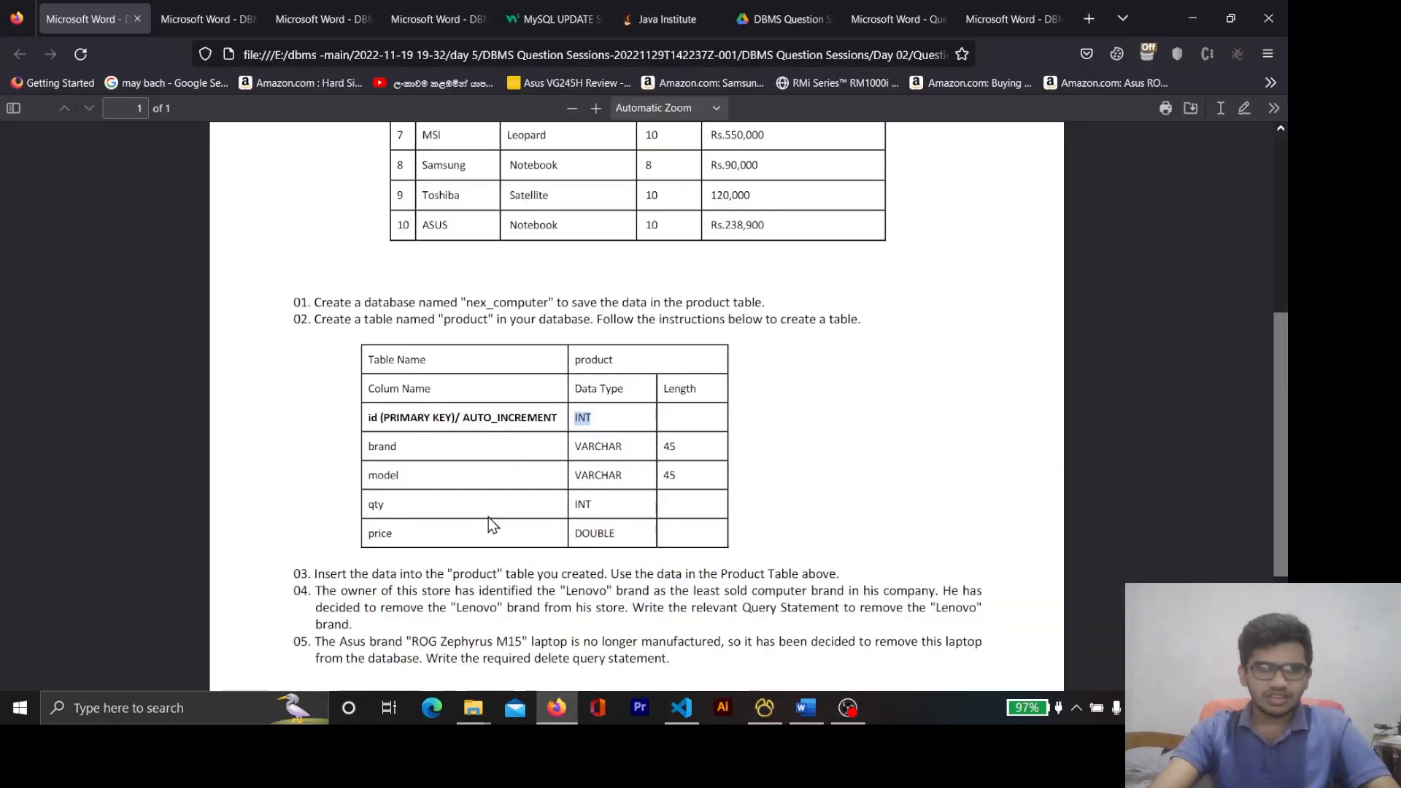
double_click(381, 447)
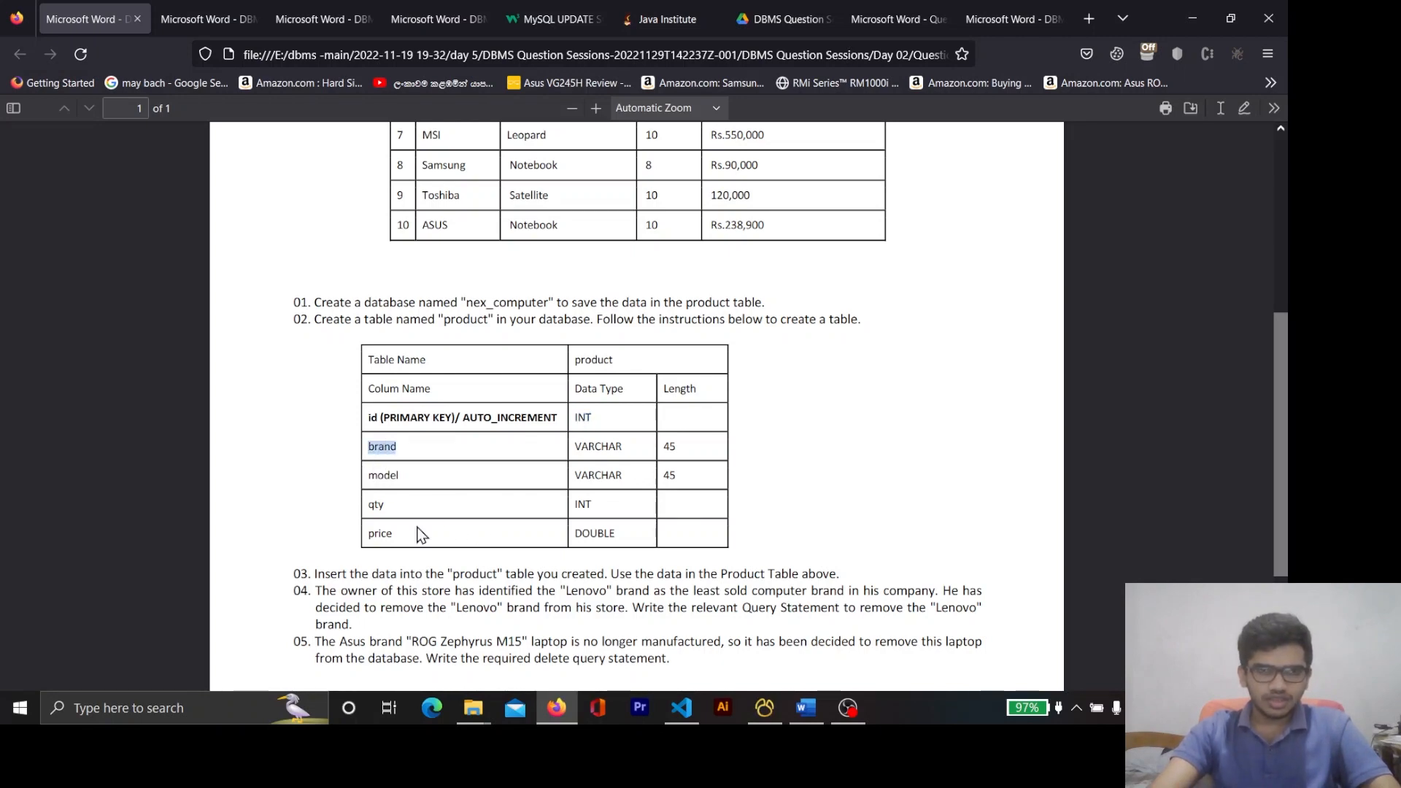
key(alt+Tab)
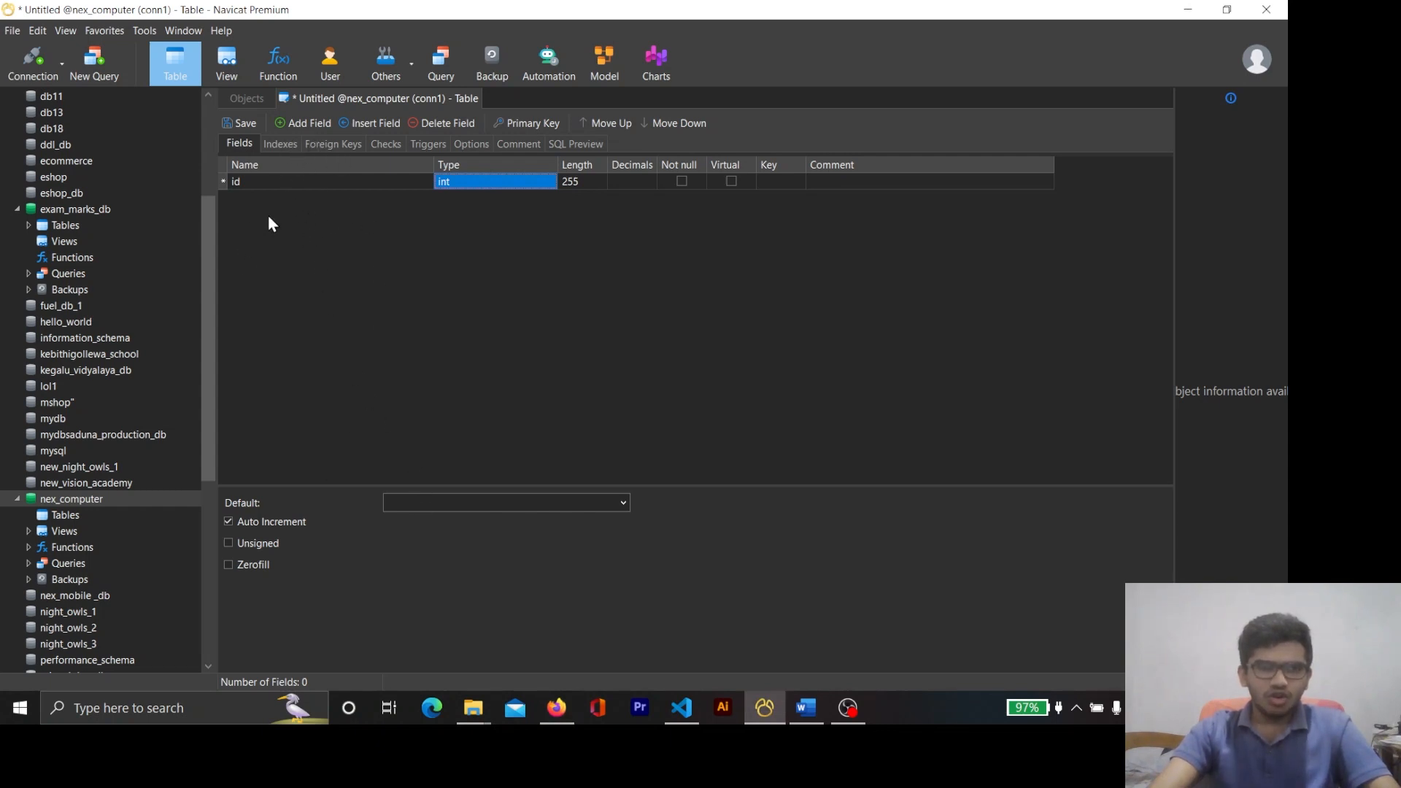
click(283, 122)
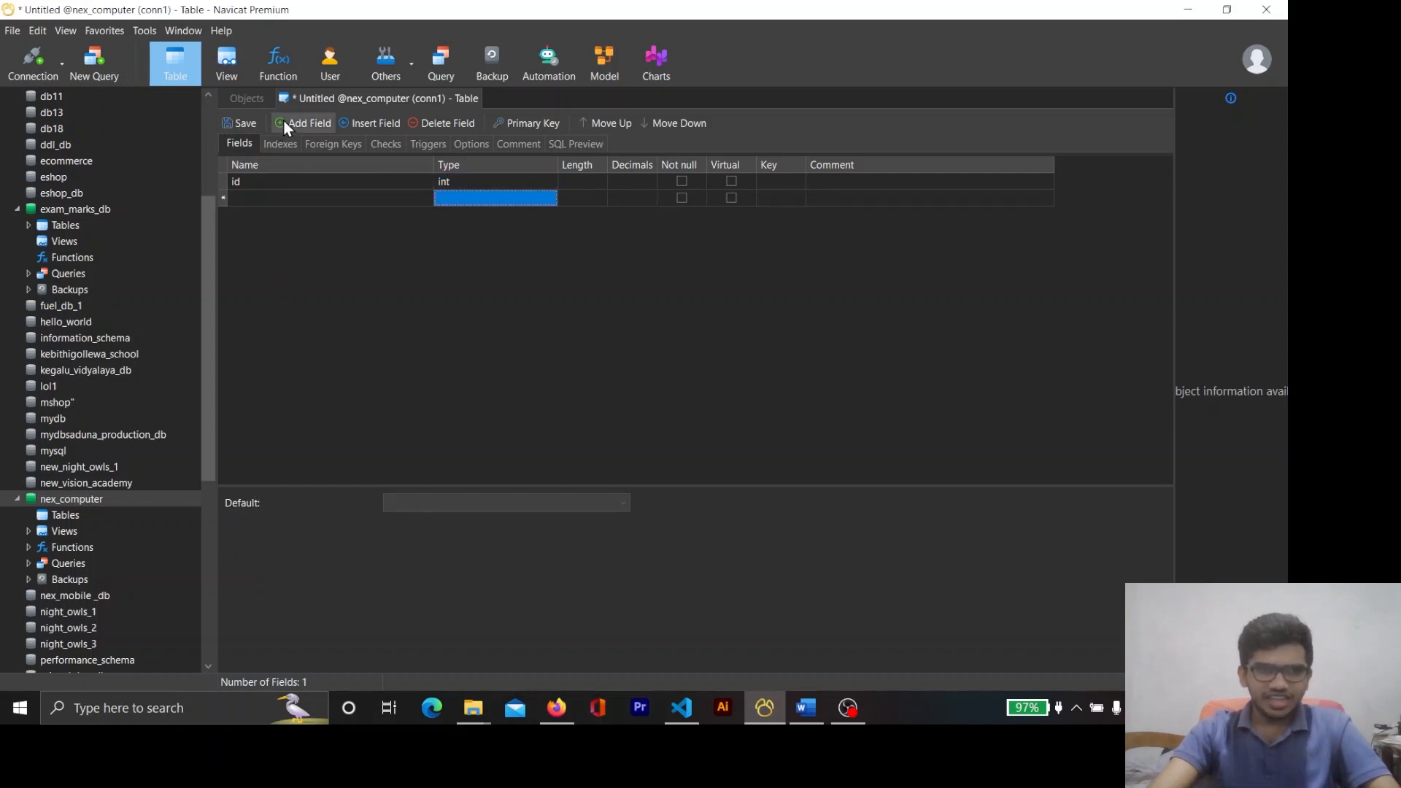
click(274, 196)
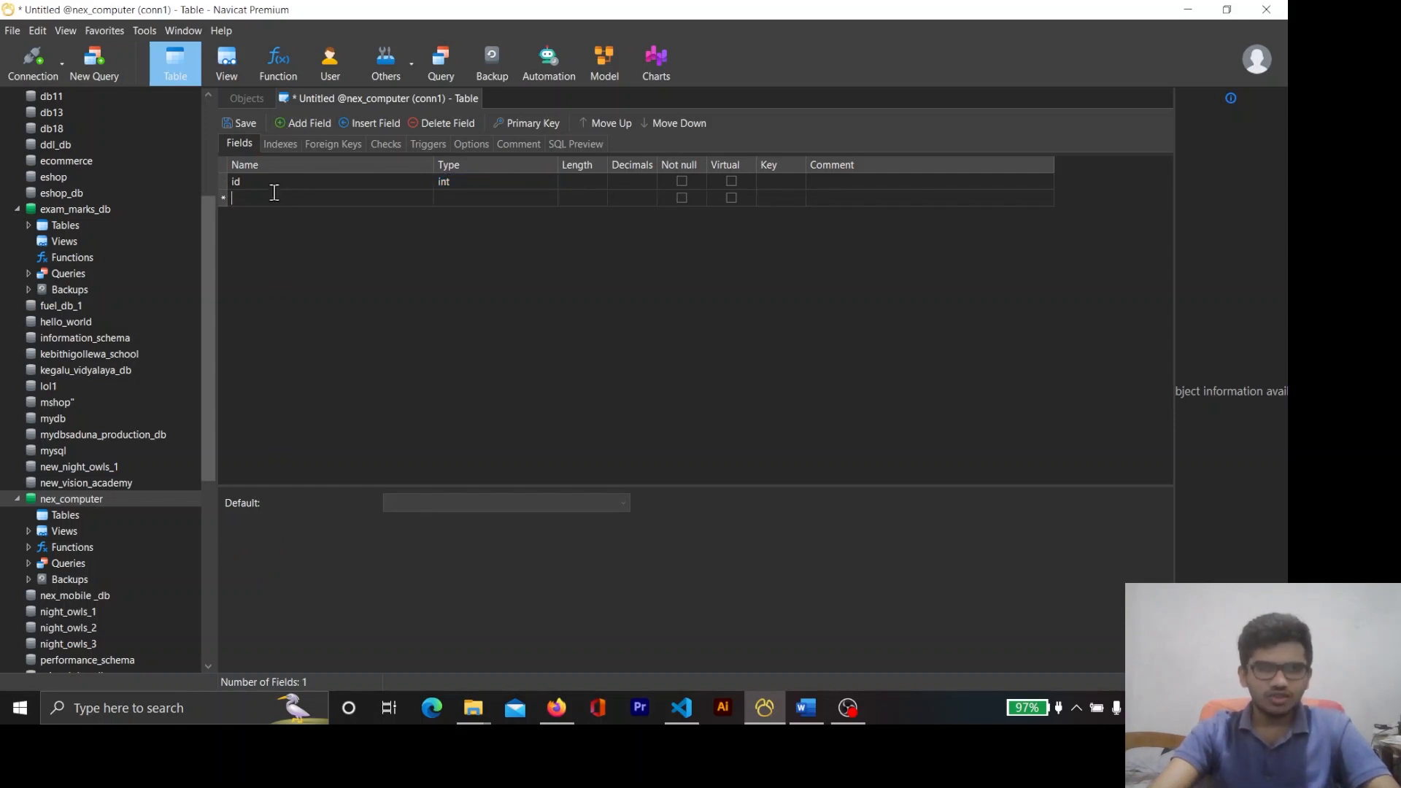
text(brand)
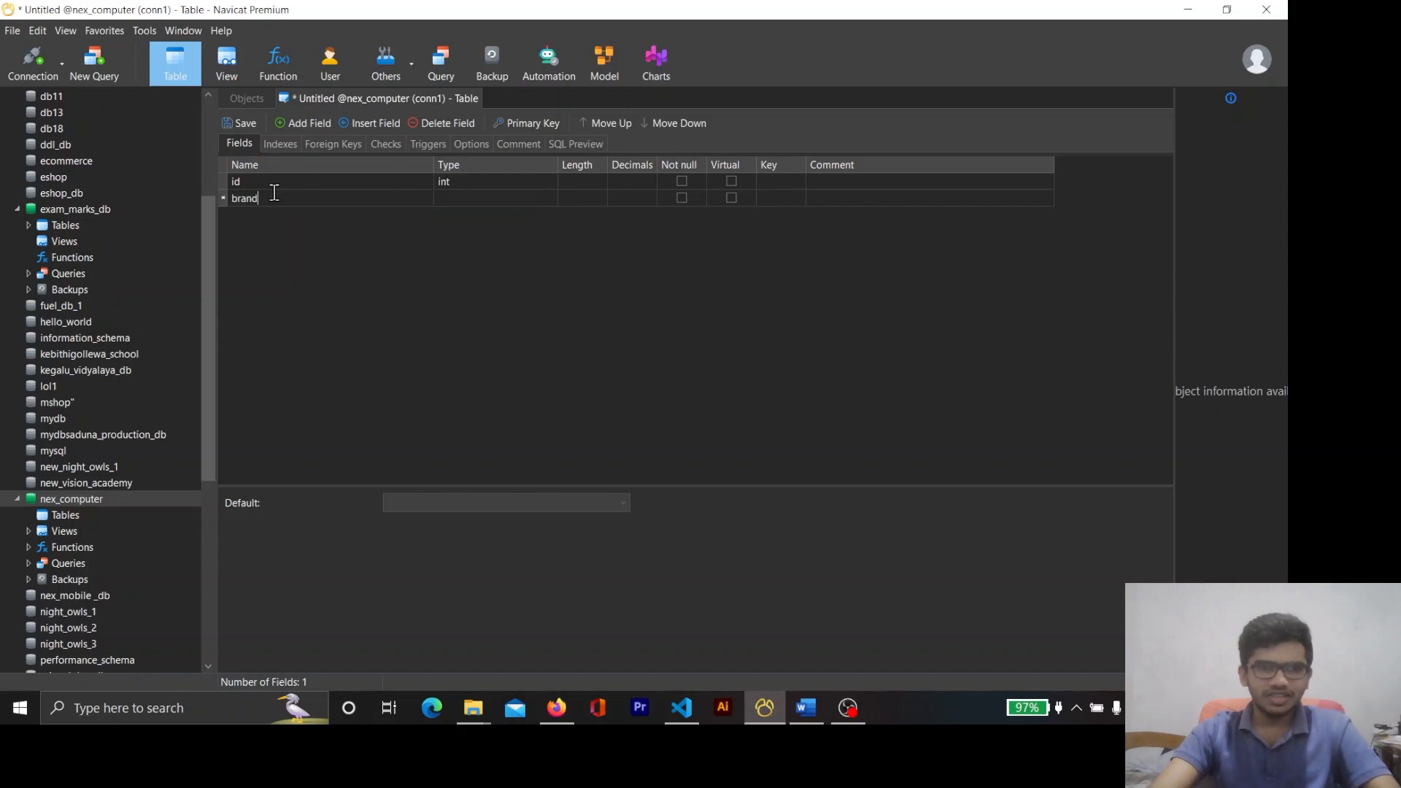
click(348, 240)
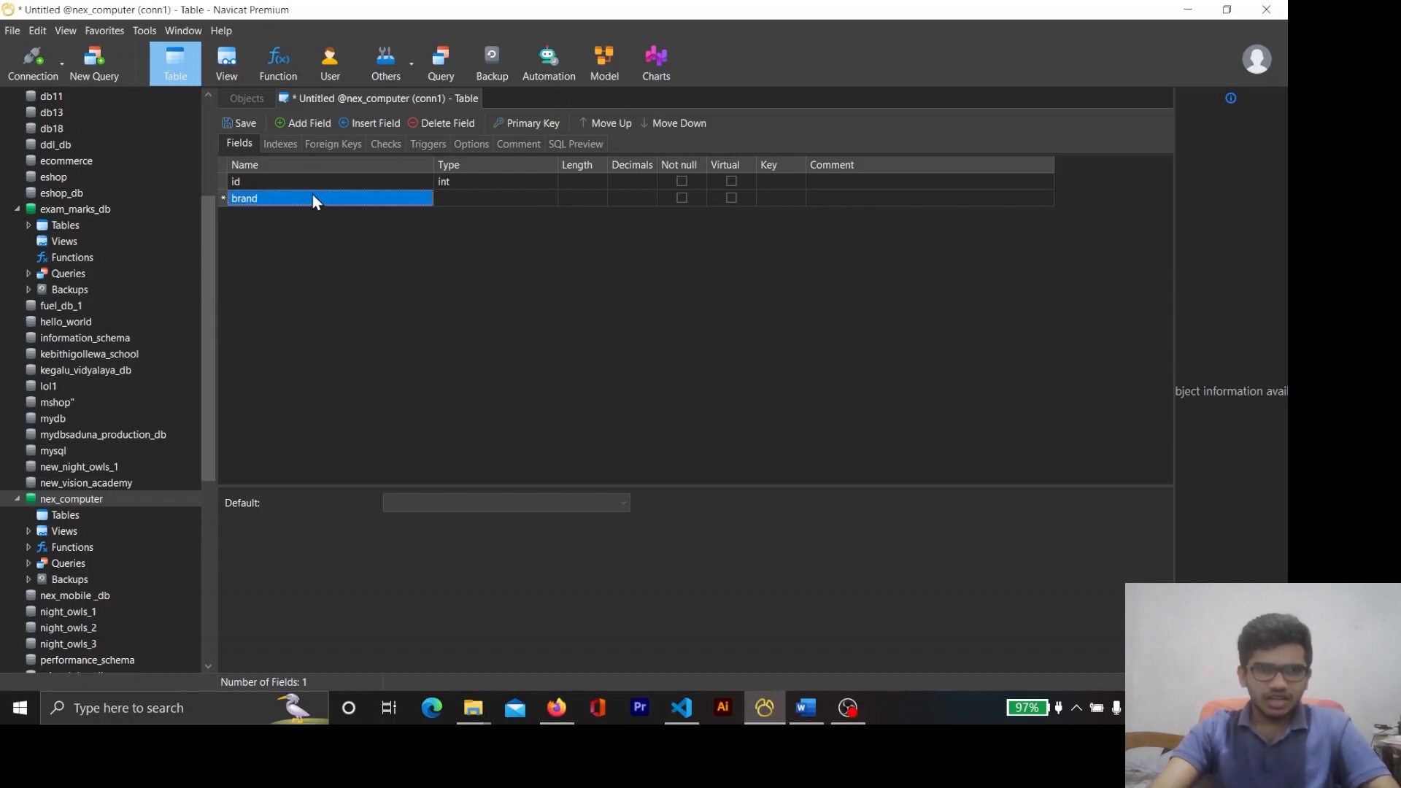
Look up the brand column's data type in the question document and set the brand field to varchar with length 45 in Navicat Premium
key(alt+Tab)
double_click(605, 447)
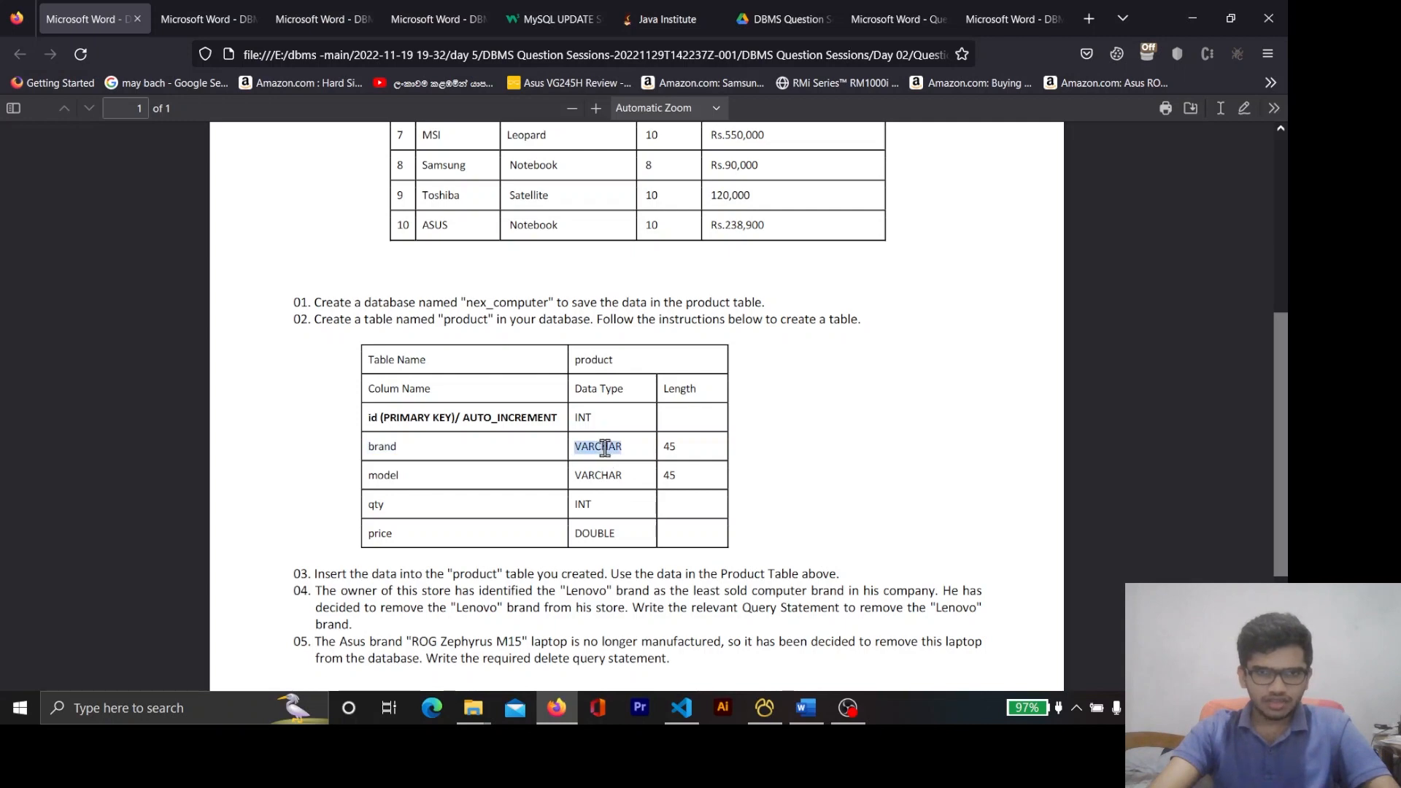
key(alt+Tab)
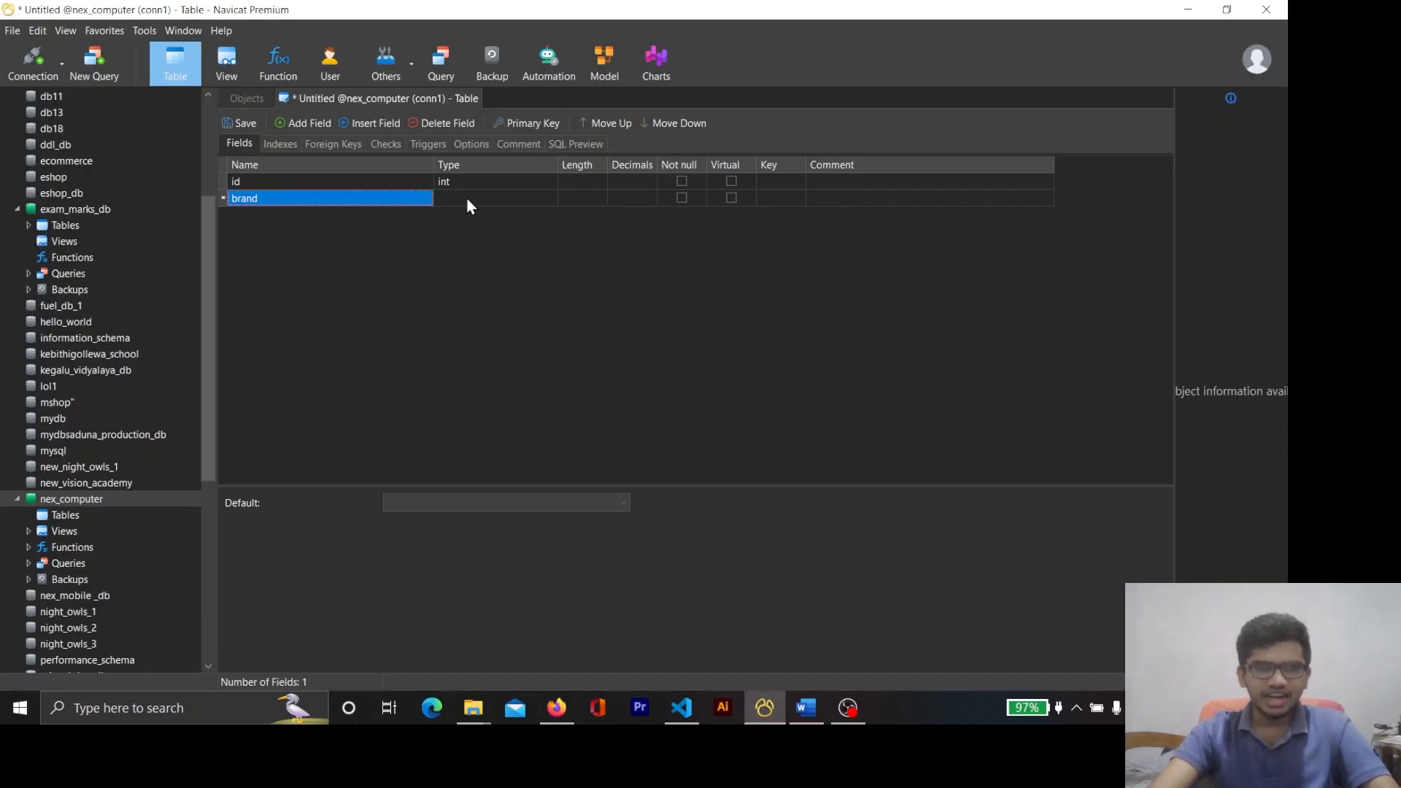
click(466, 197)
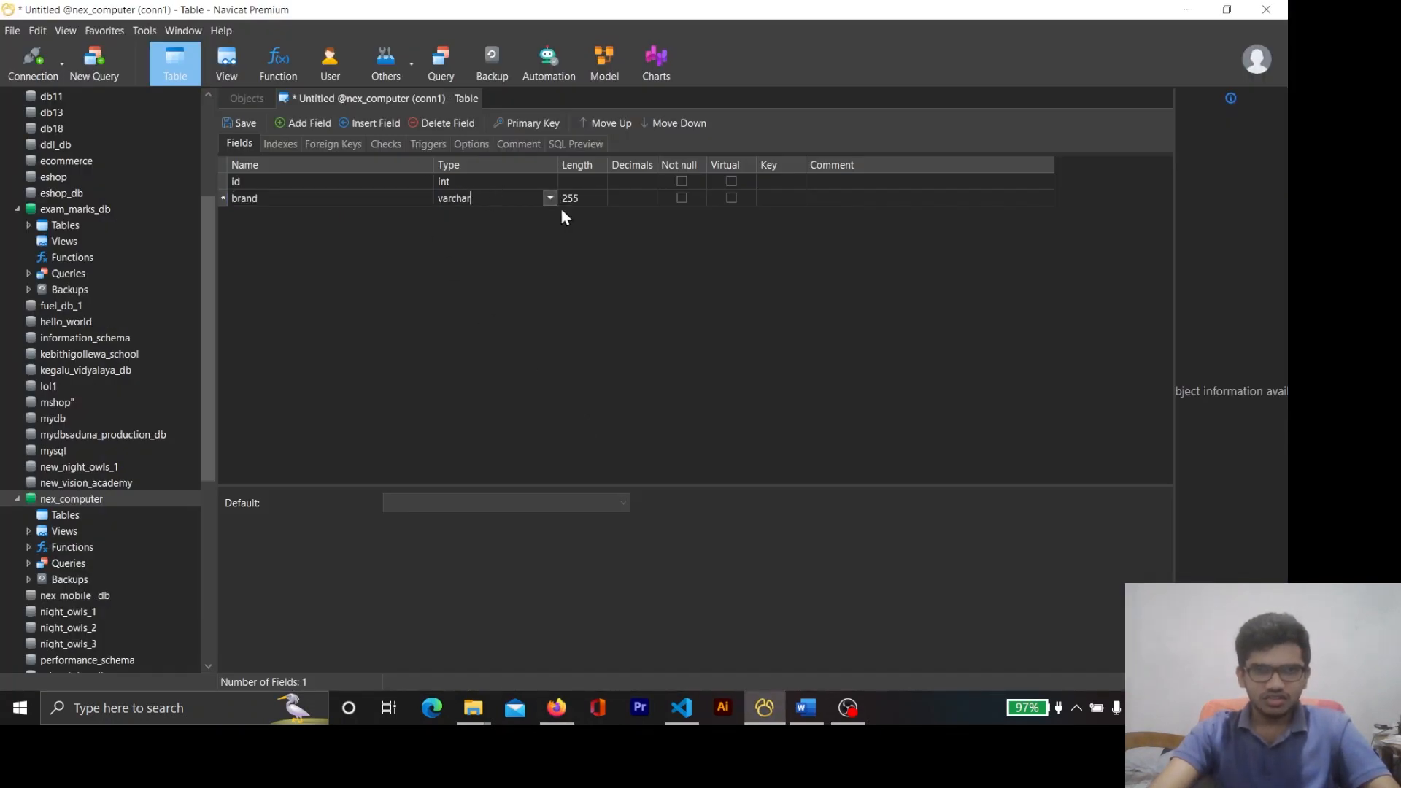
double_click(588, 195)
key(alt+Tab)
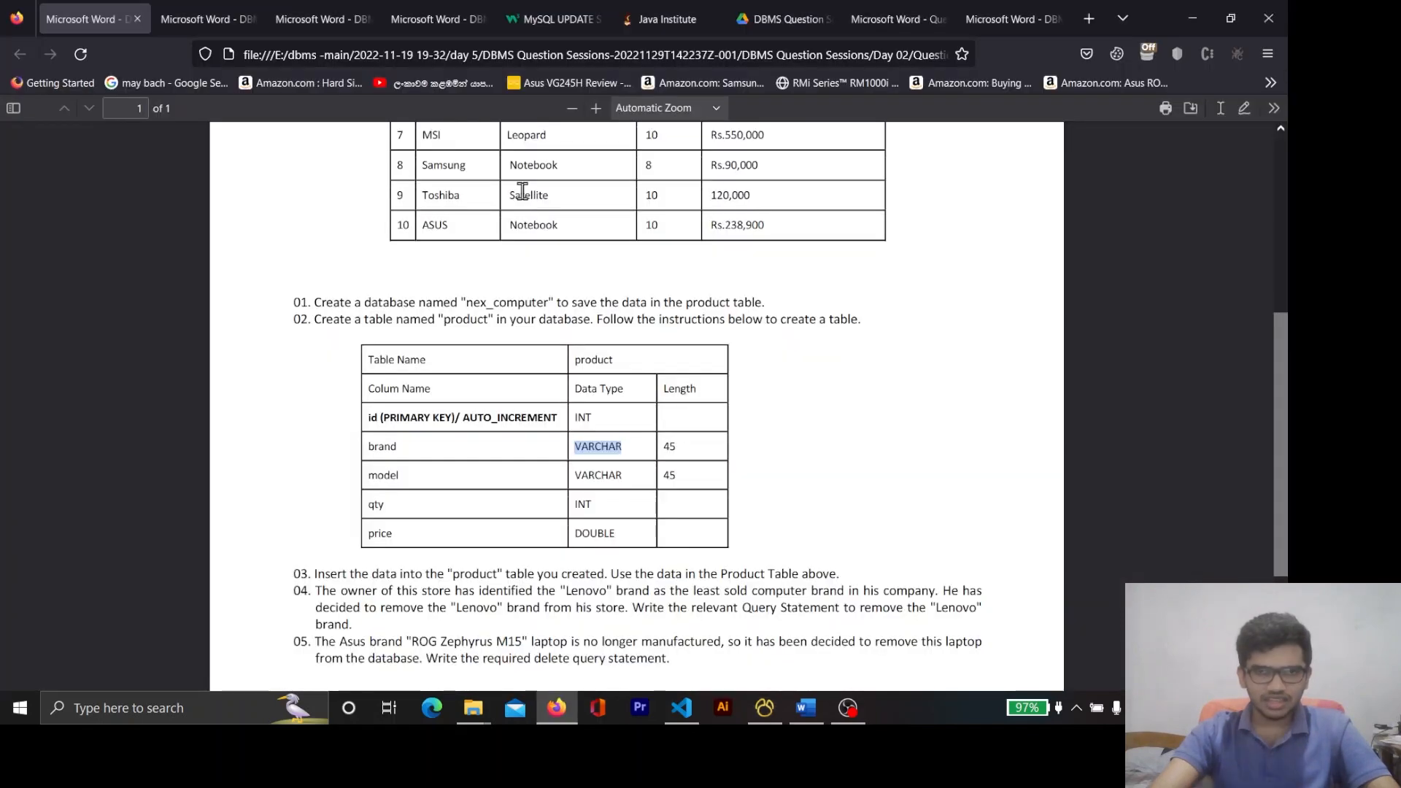
key(alt+Tab)
text(45)
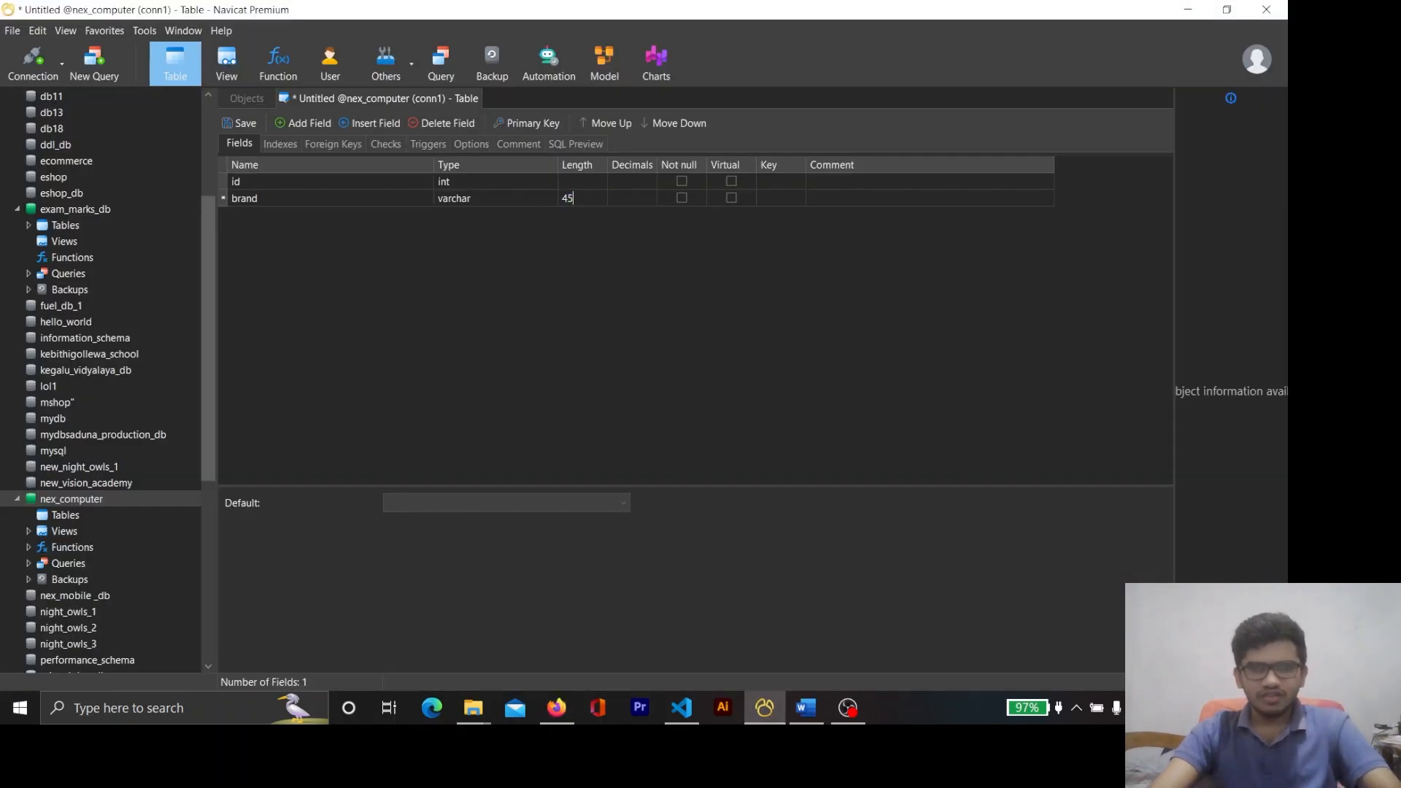
click(571, 282)
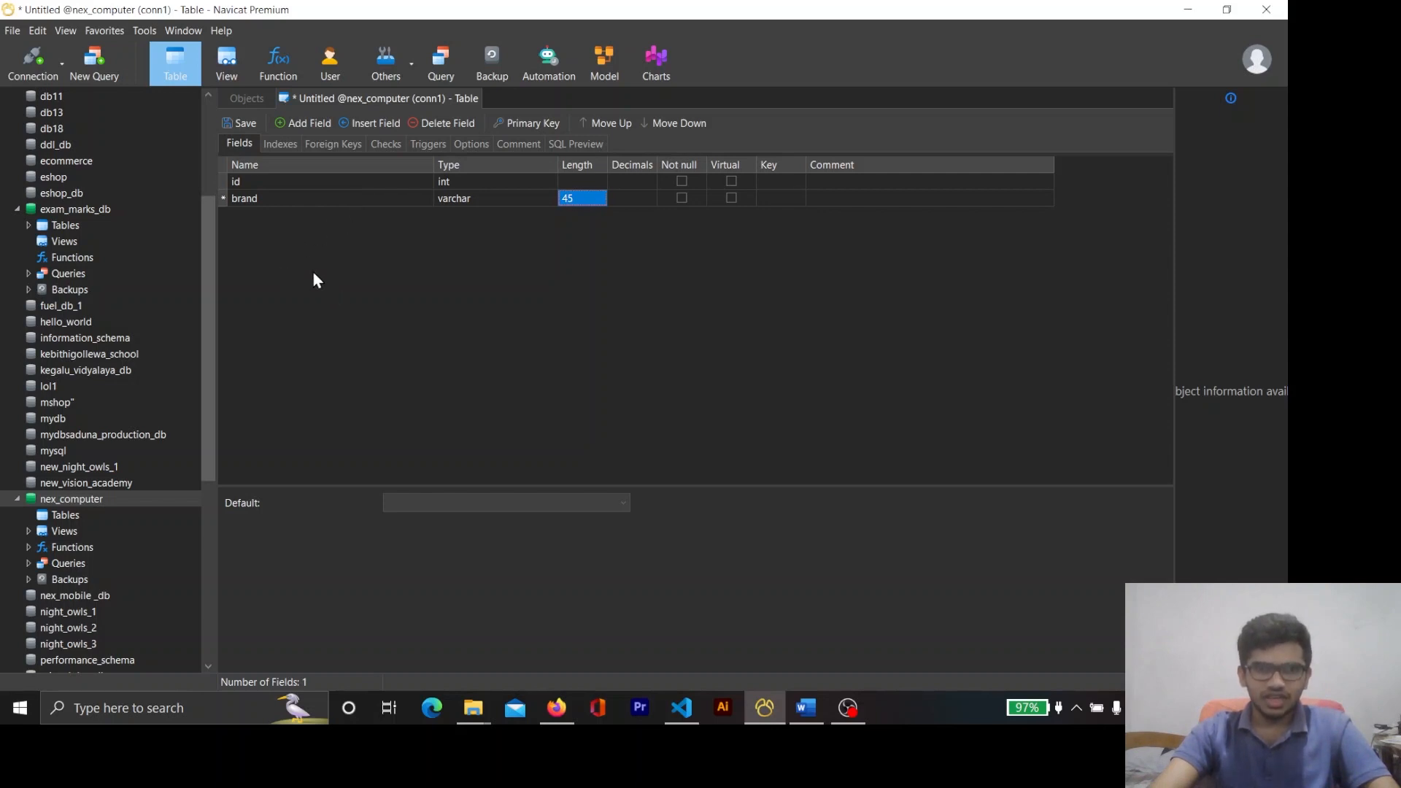
Mark the id and brand fields as not null and review both columns' data types in the question document
click(686, 184)
click(685, 199)
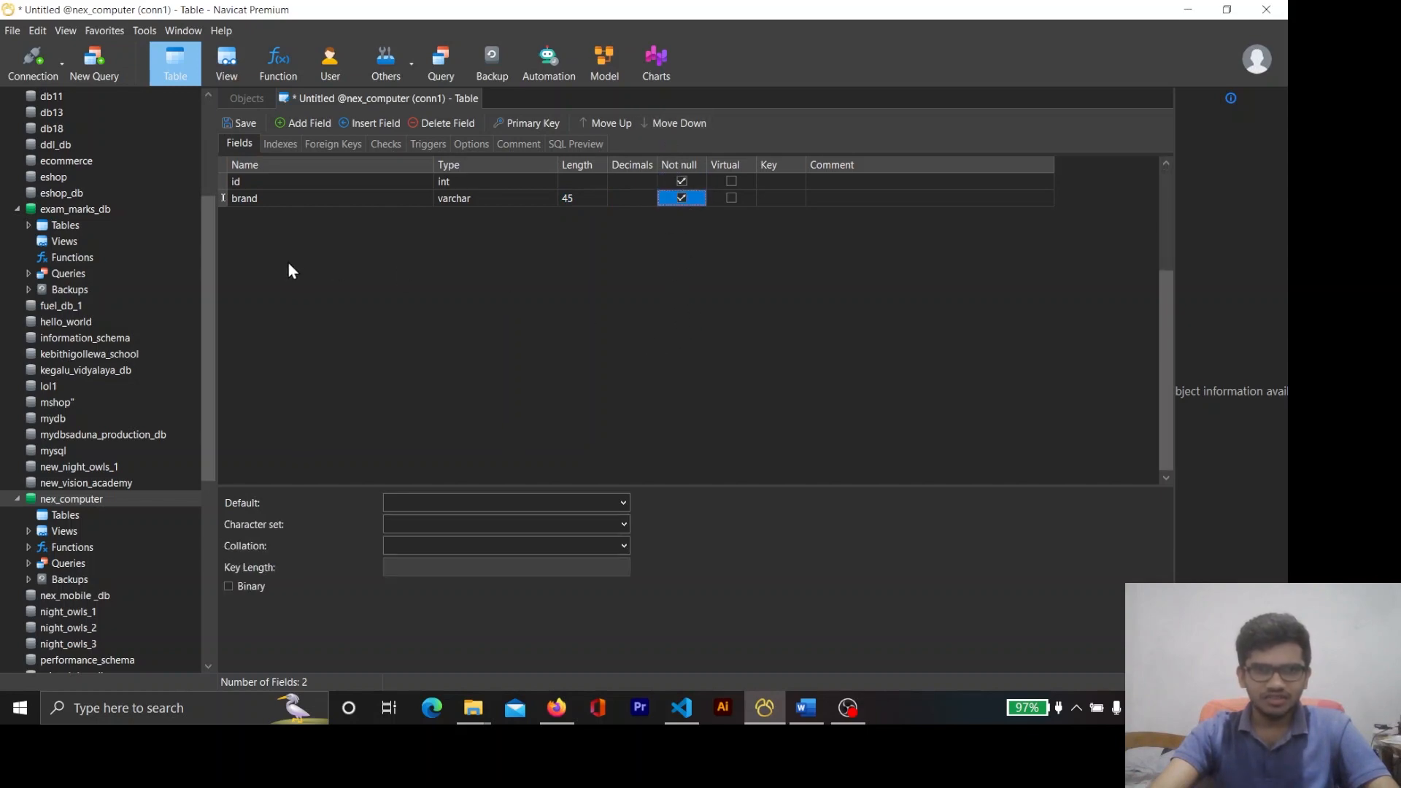
key(alt+Tab)
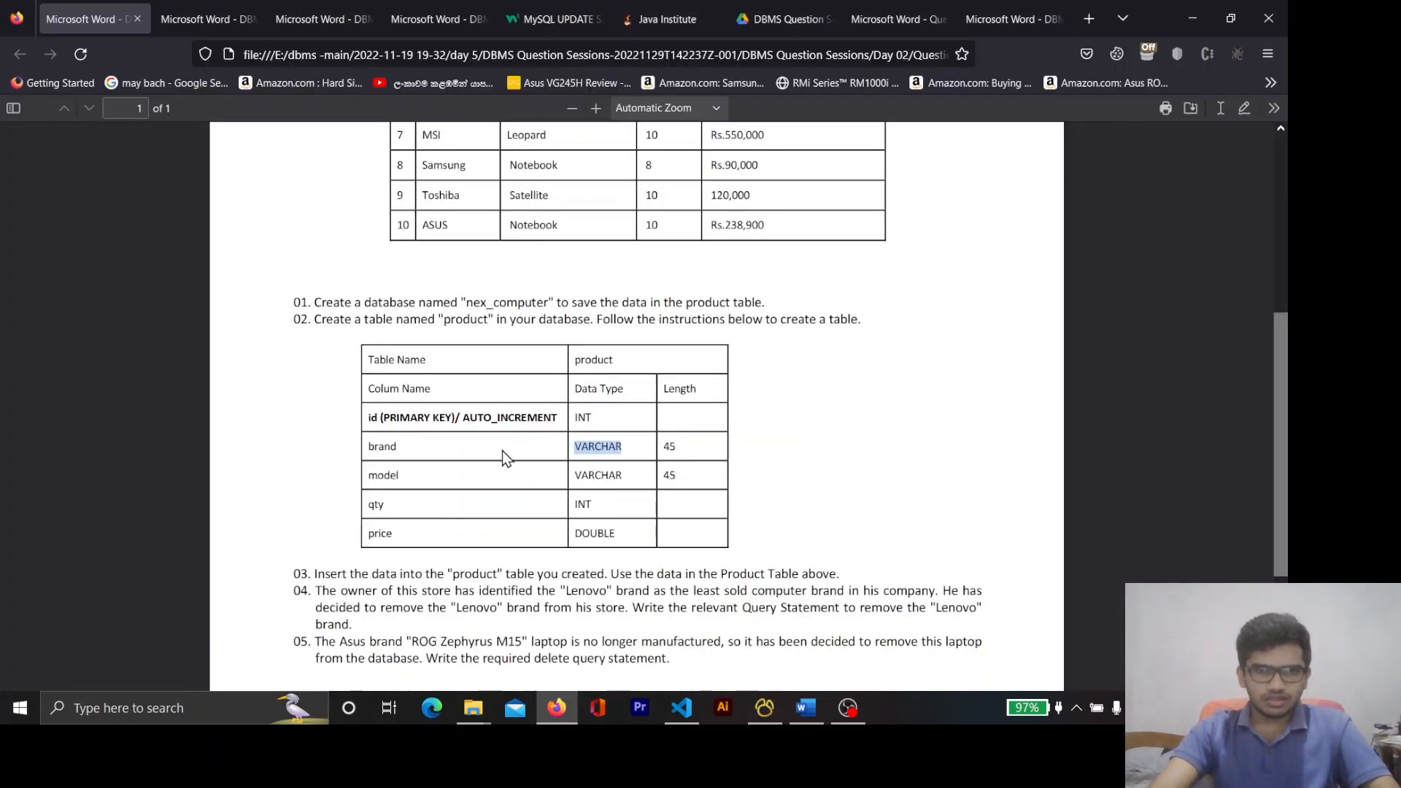
double_click(584, 417)
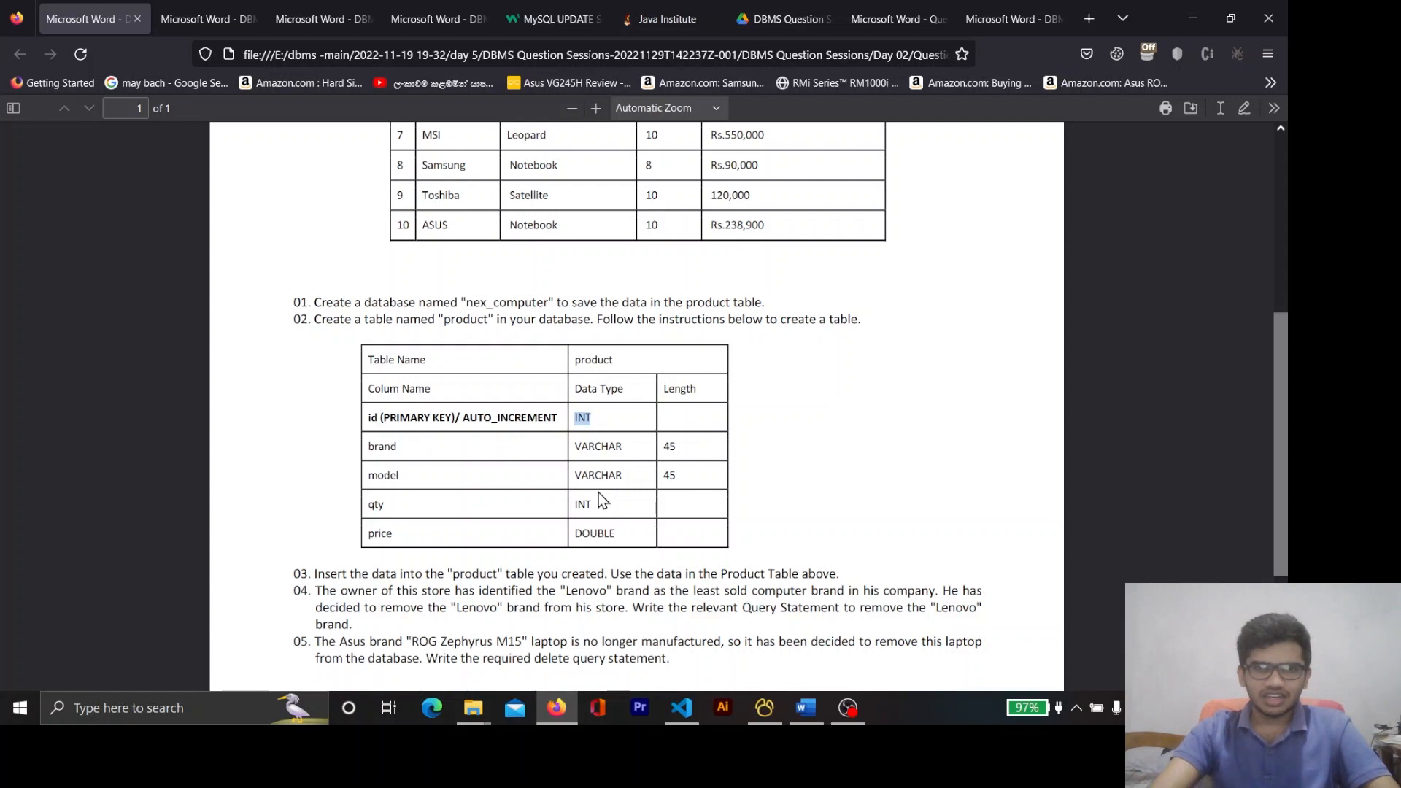
double_click(599, 448)
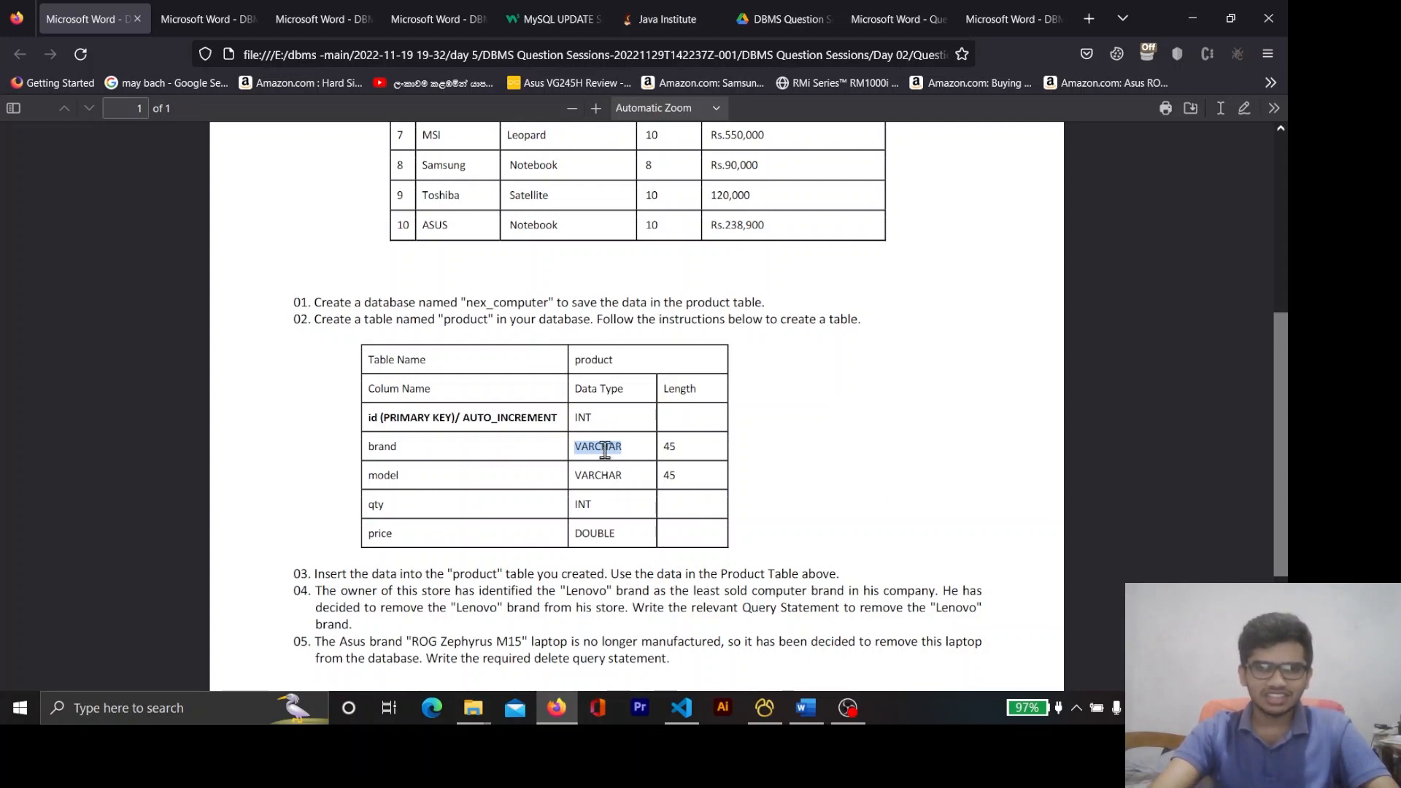
click(1204, 16)
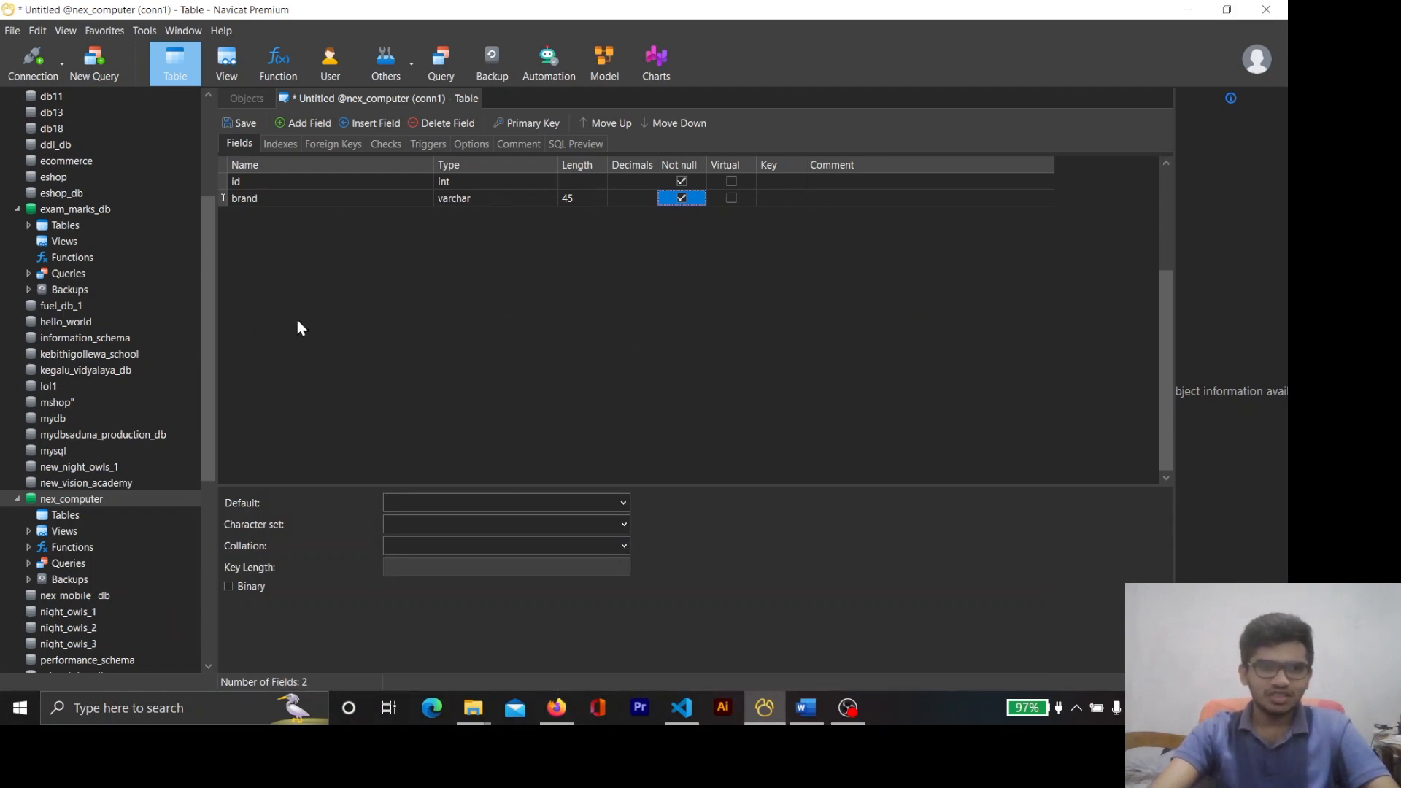
Add a new field to the table and name it model, copying the name from the question document
click(284, 124)
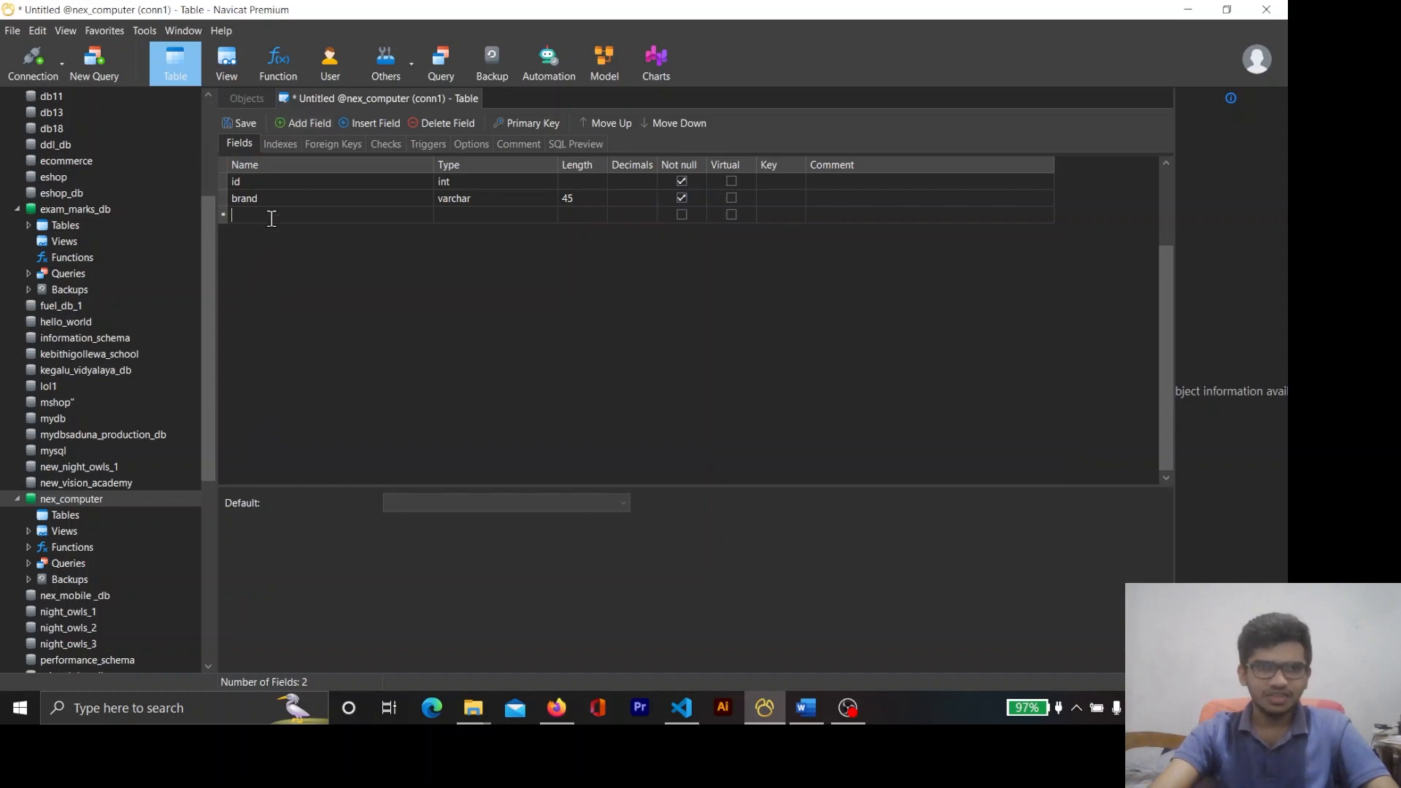
key(alt+Tab)
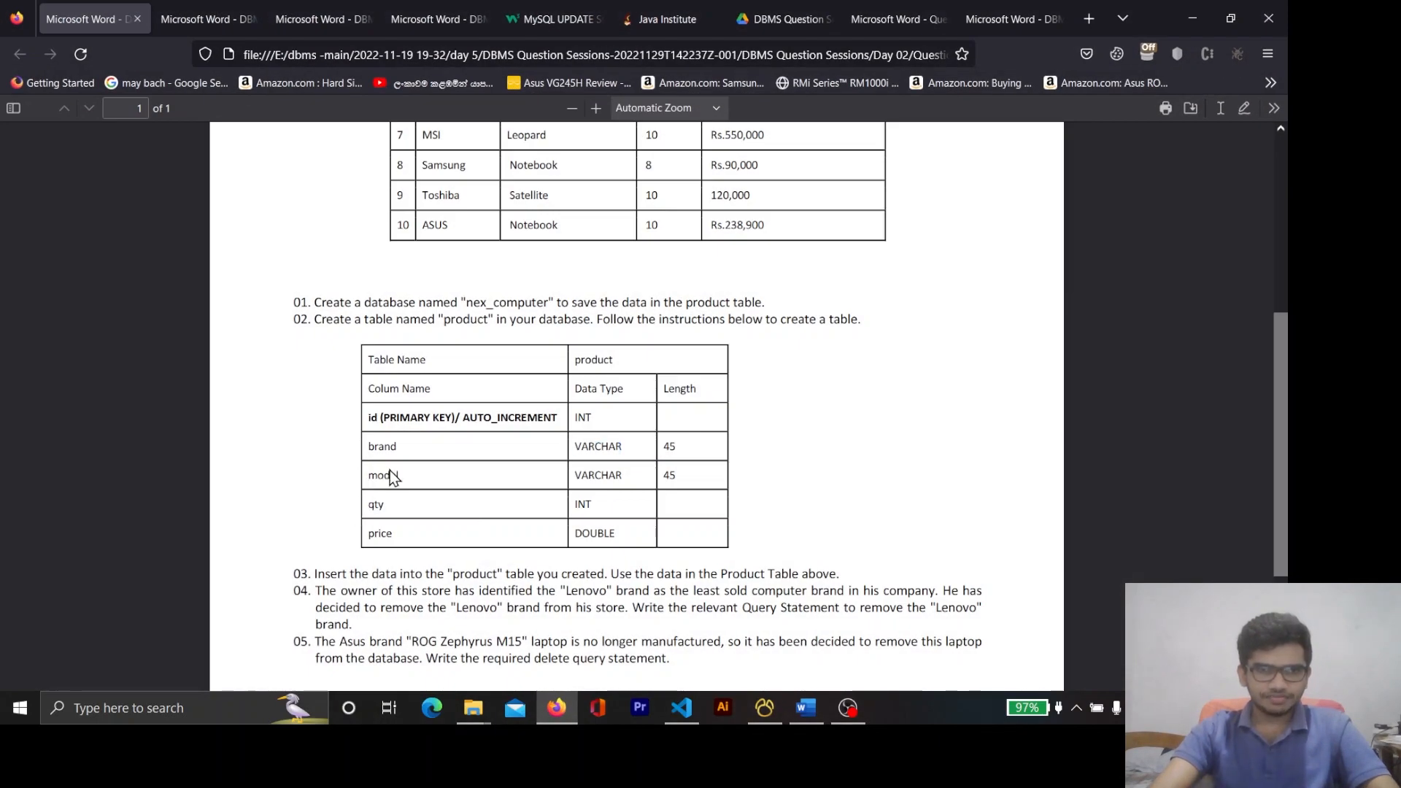
double_click(390, 475)
key(ctrl+c)
key(alt+Tab)
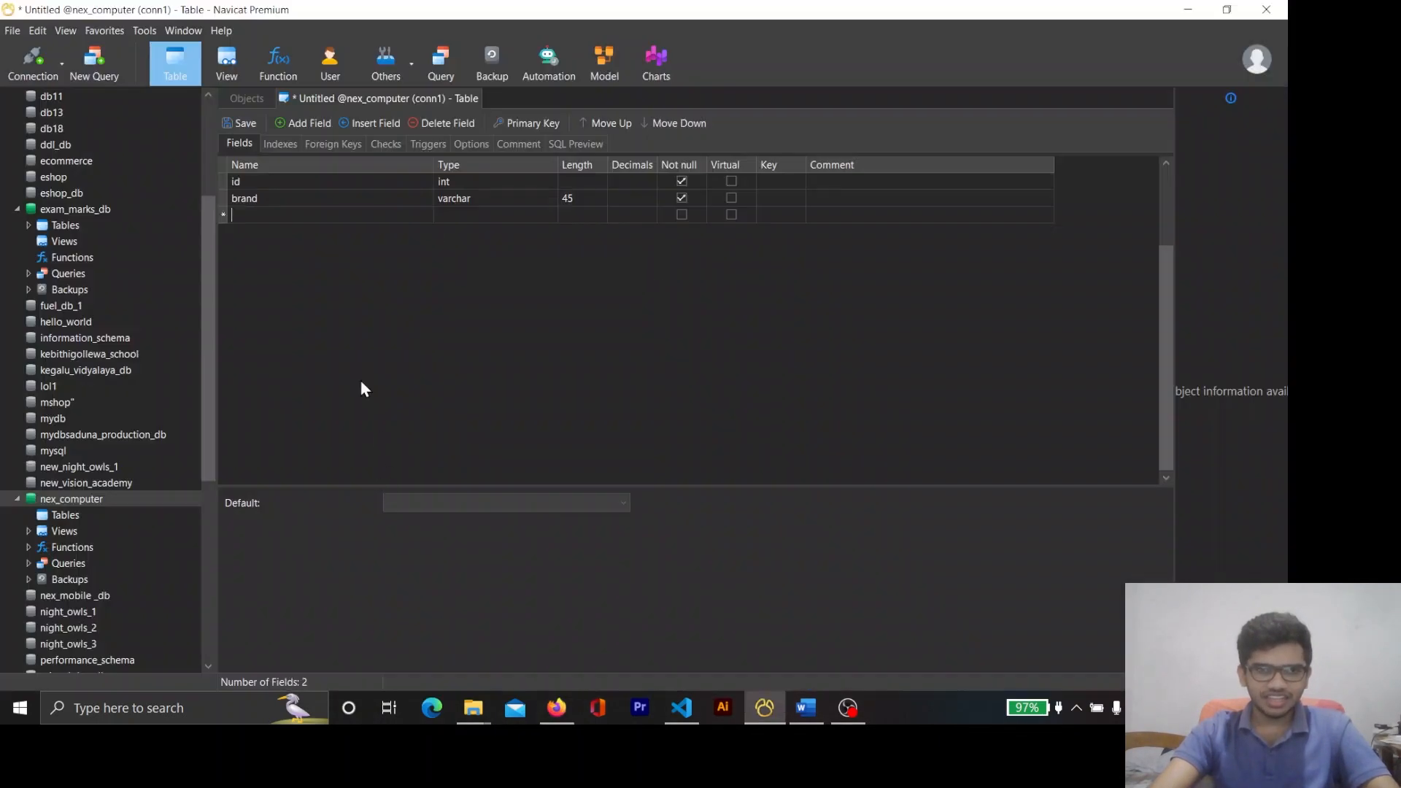
click(278, 214)
key(ctrl+v)
Set the model field to varchar with length 45 as given in the question document, and mark it not null
key(alt+Tab)
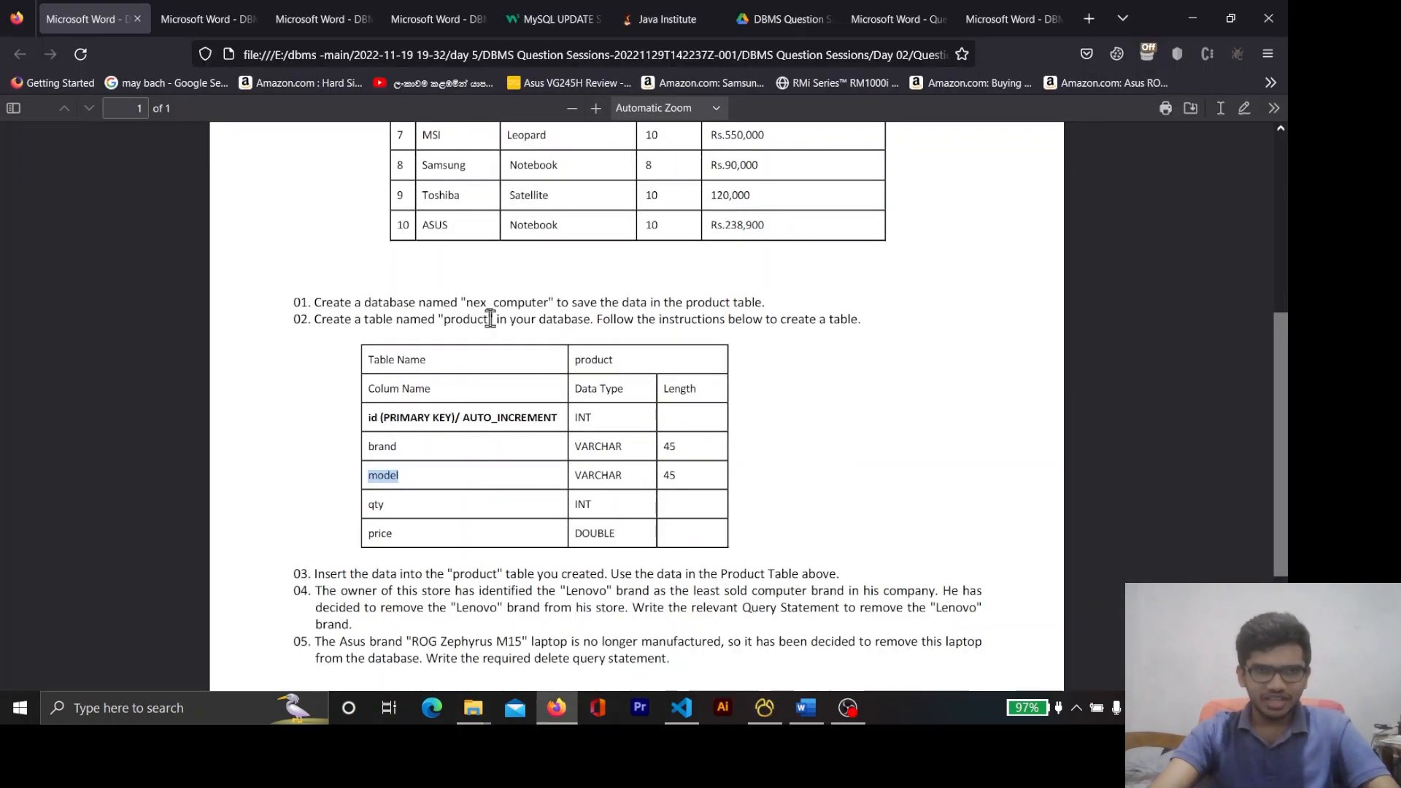
double_click(592, 475)
key(ctrl+c)
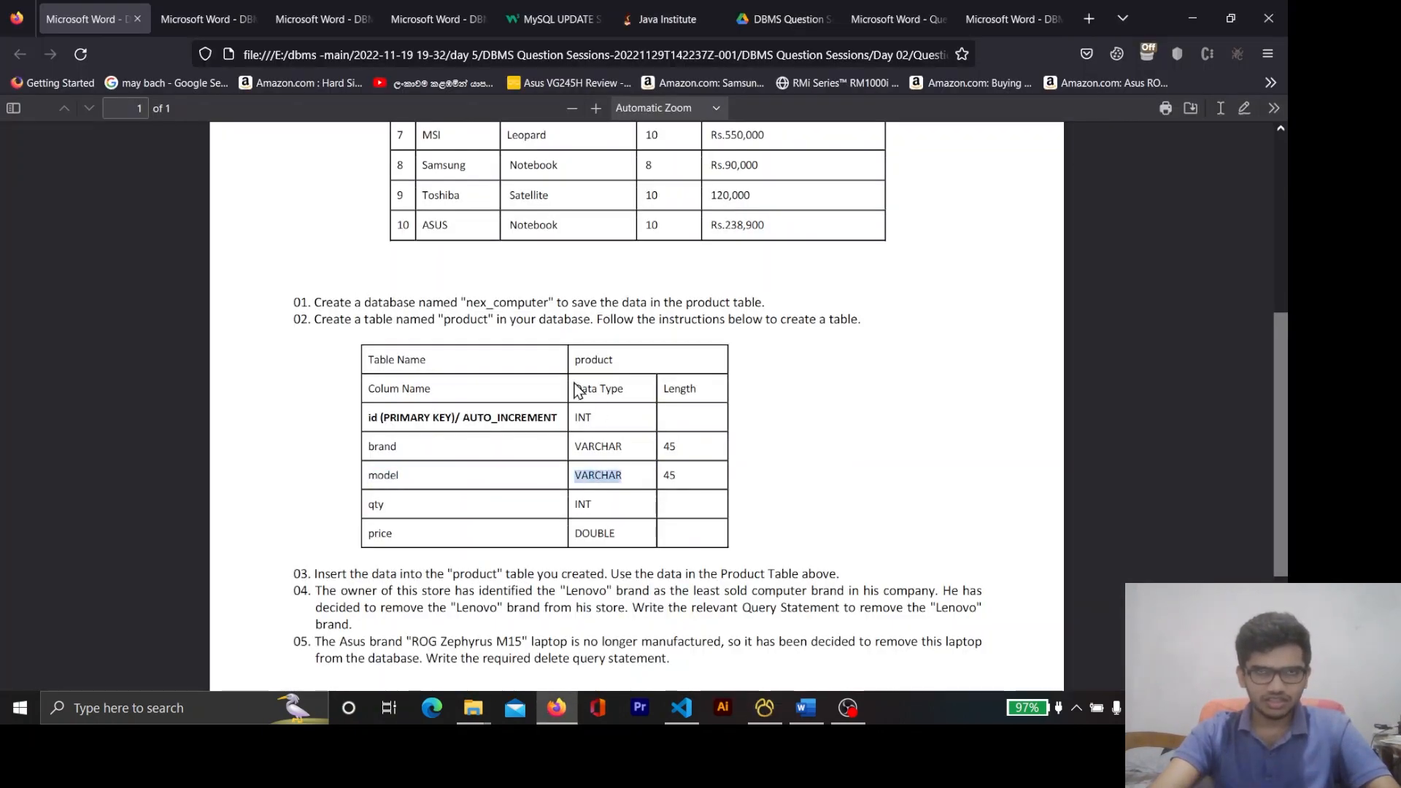
key(alt+Tab)
click(462, 215)
key(ctrl+v)
click(574, 216)
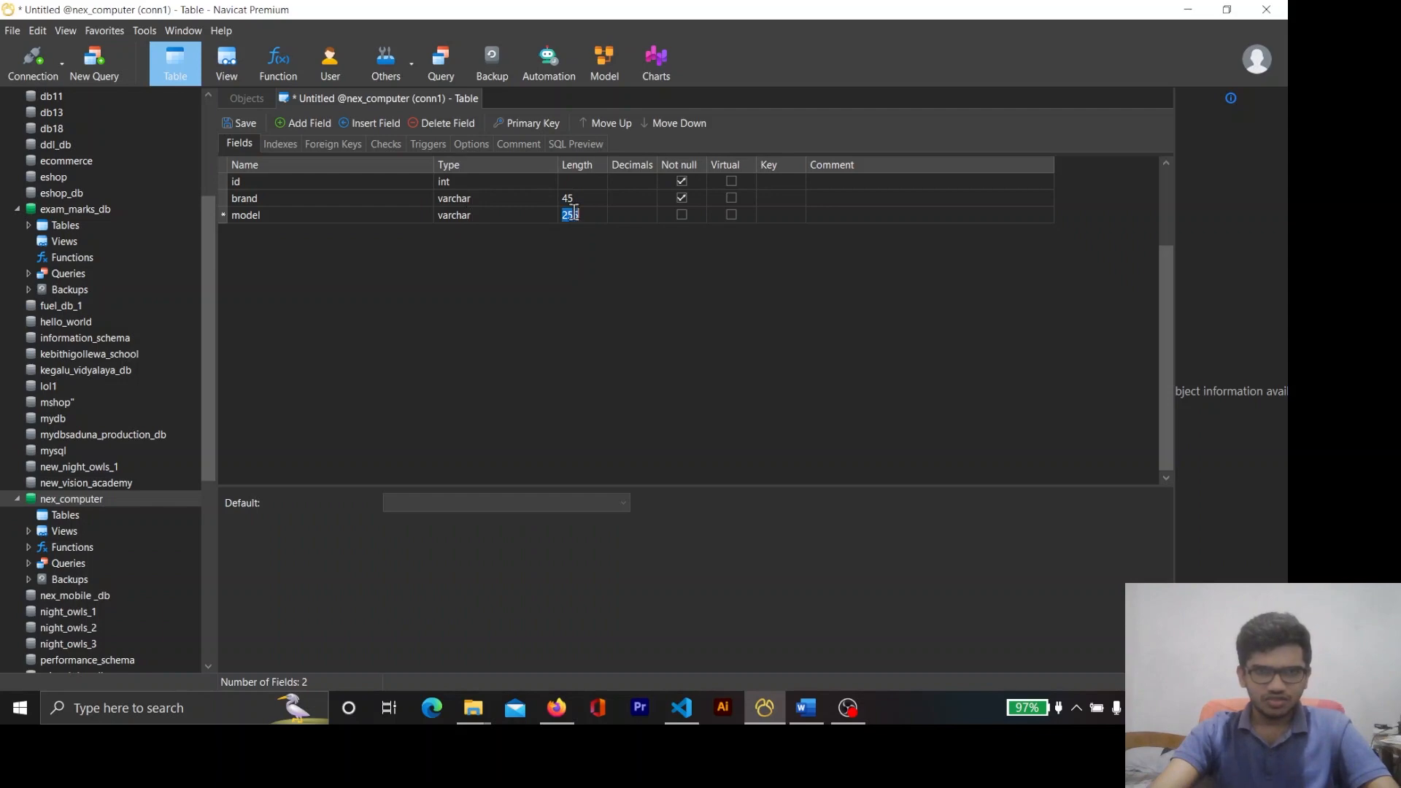
text(45)
key(alt+Tab)
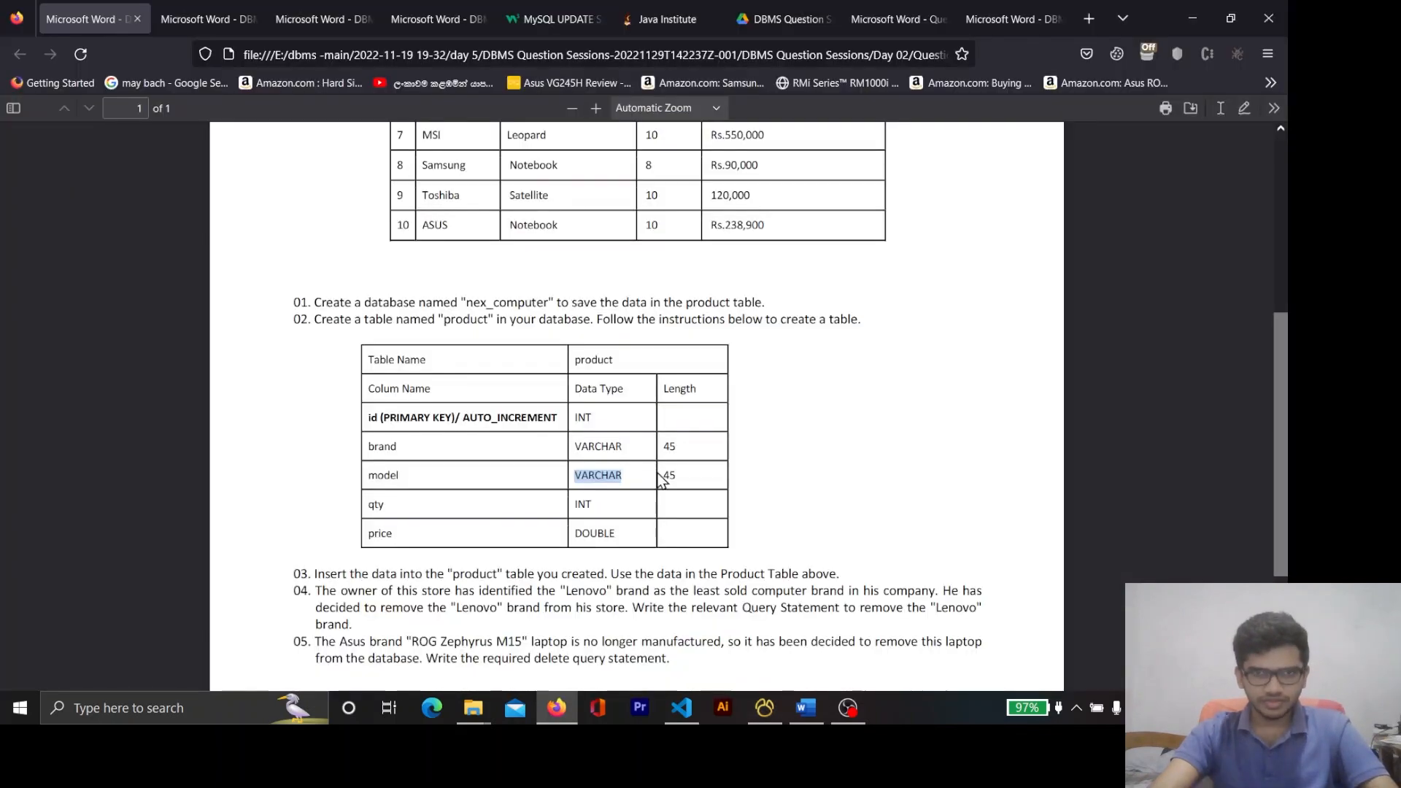
key(alt+Tab)
click(686, 214)
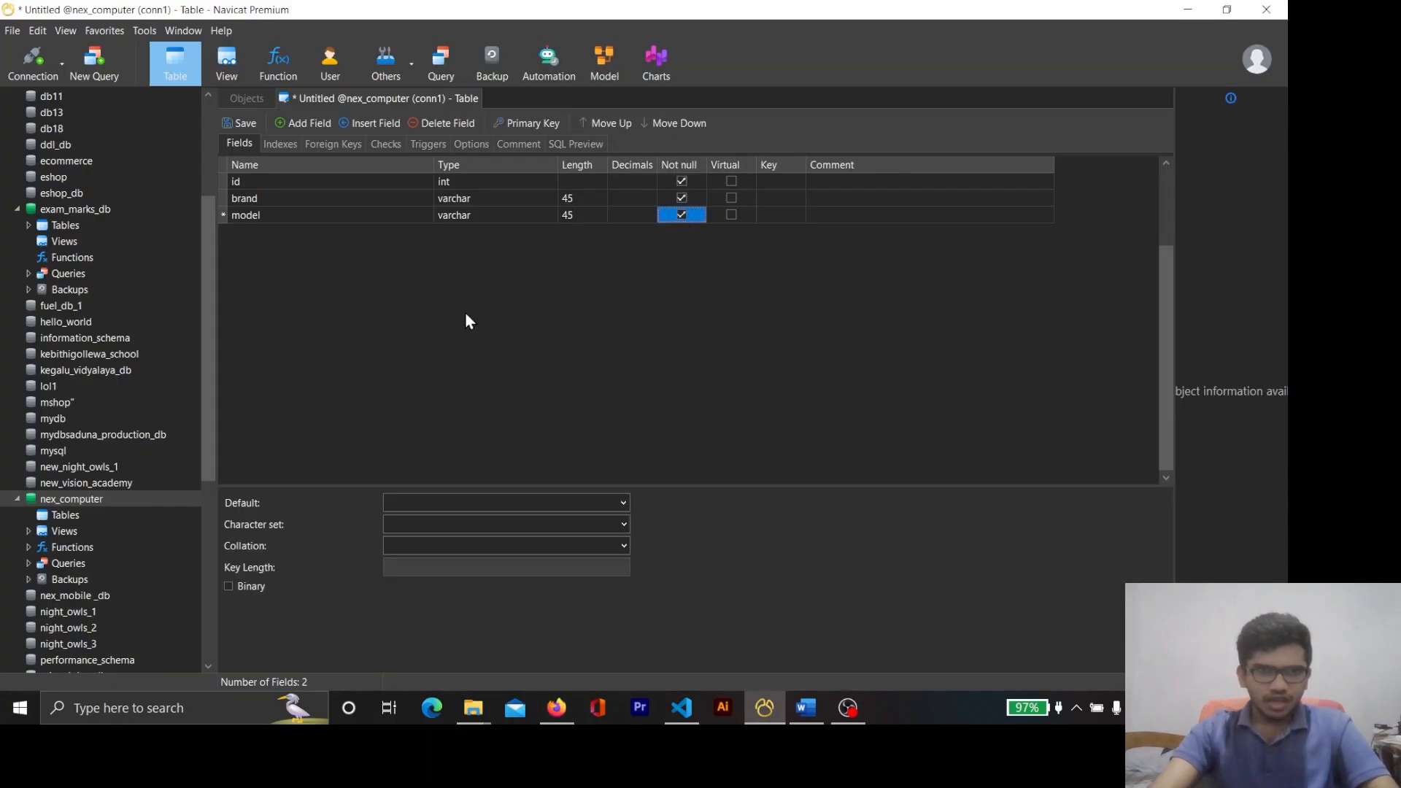
Check the qty column's name and data type in the question document and add a blank field below model in Navicat Premium
key(alt+Tab)
double_click(372, 506)
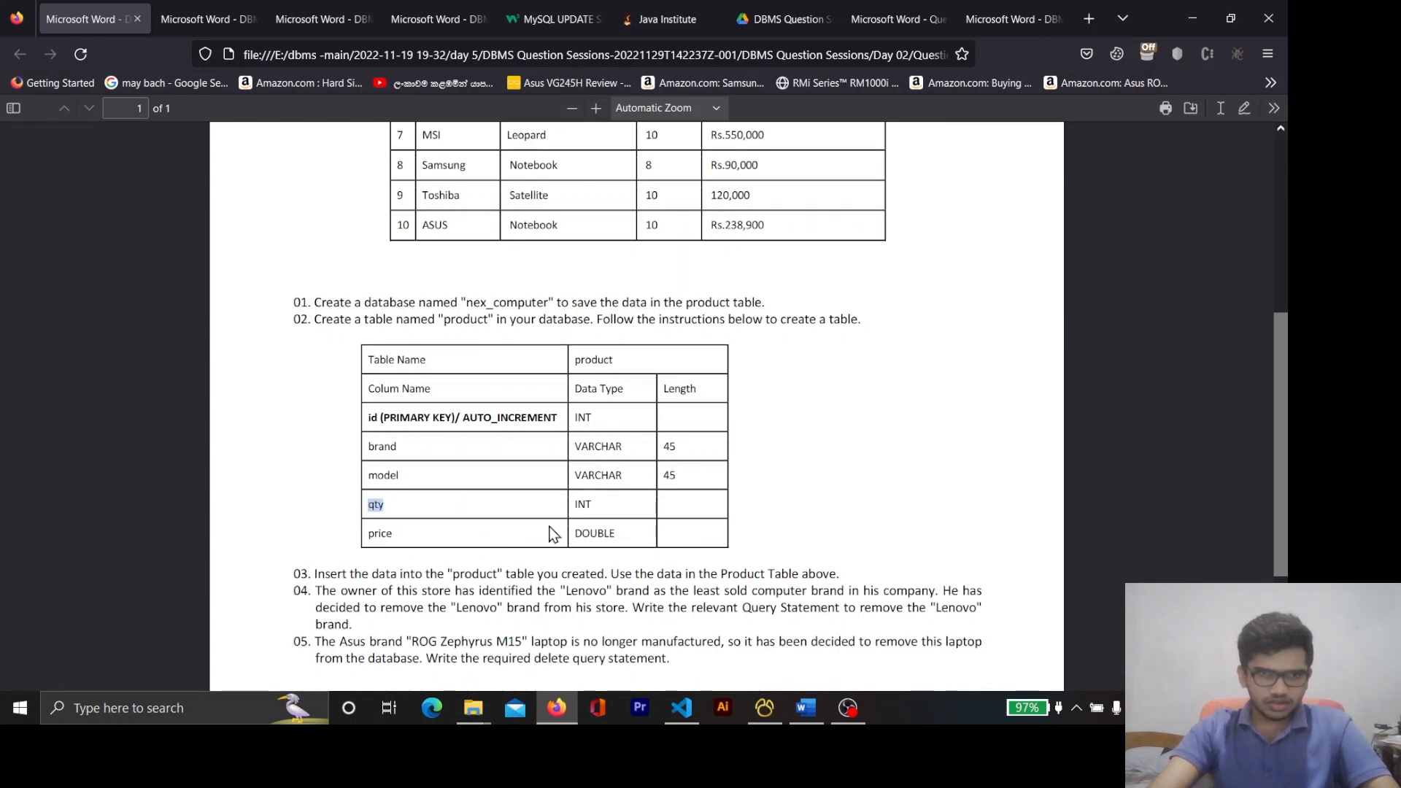
double_click(580, 505)
key(alt+Tab)
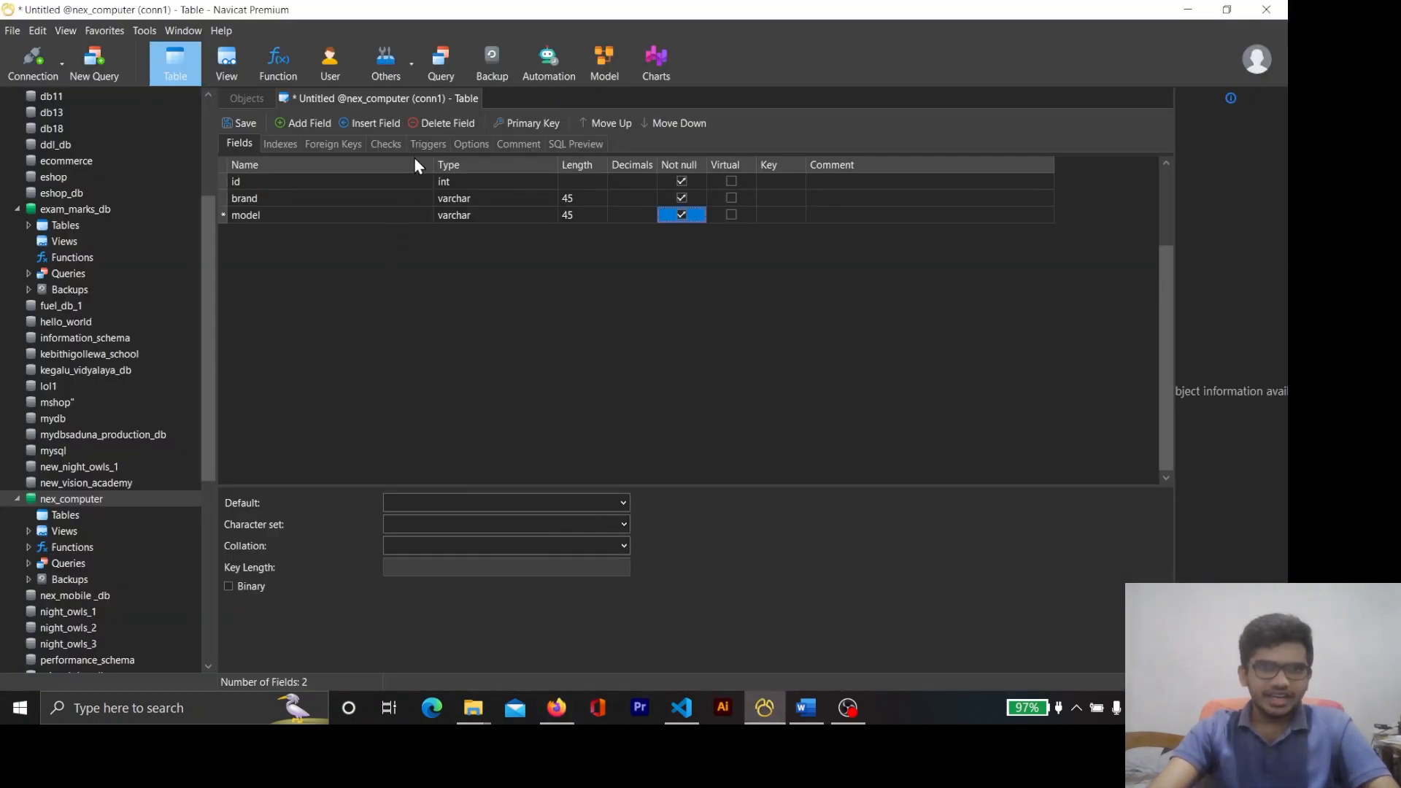
click(300, 124)
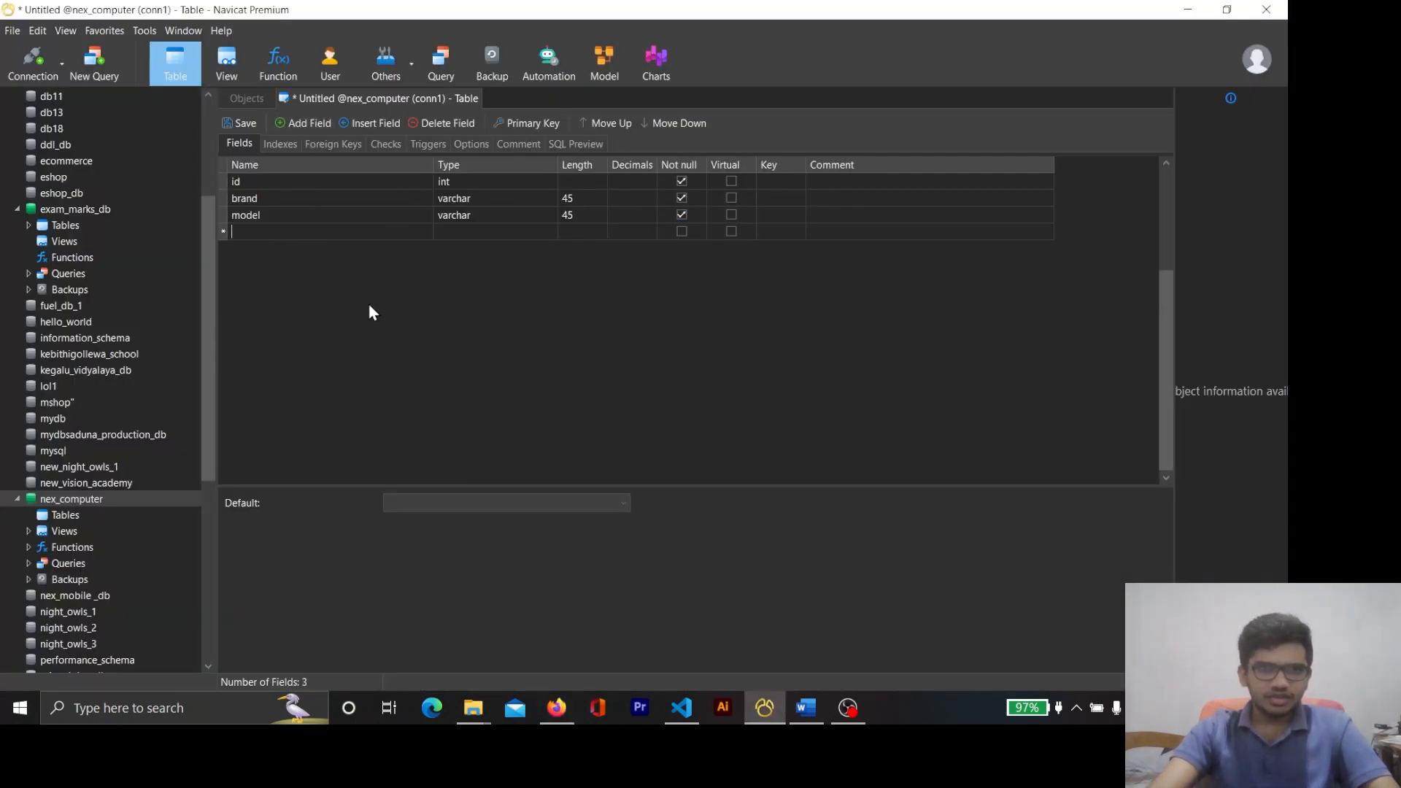
Review the Qty values in the question document's product data, and name the blank field qty with type int in Navicat Premium
key(alt+Tab)
scroll(687, 359, up, 5)
double_click(651, 305)
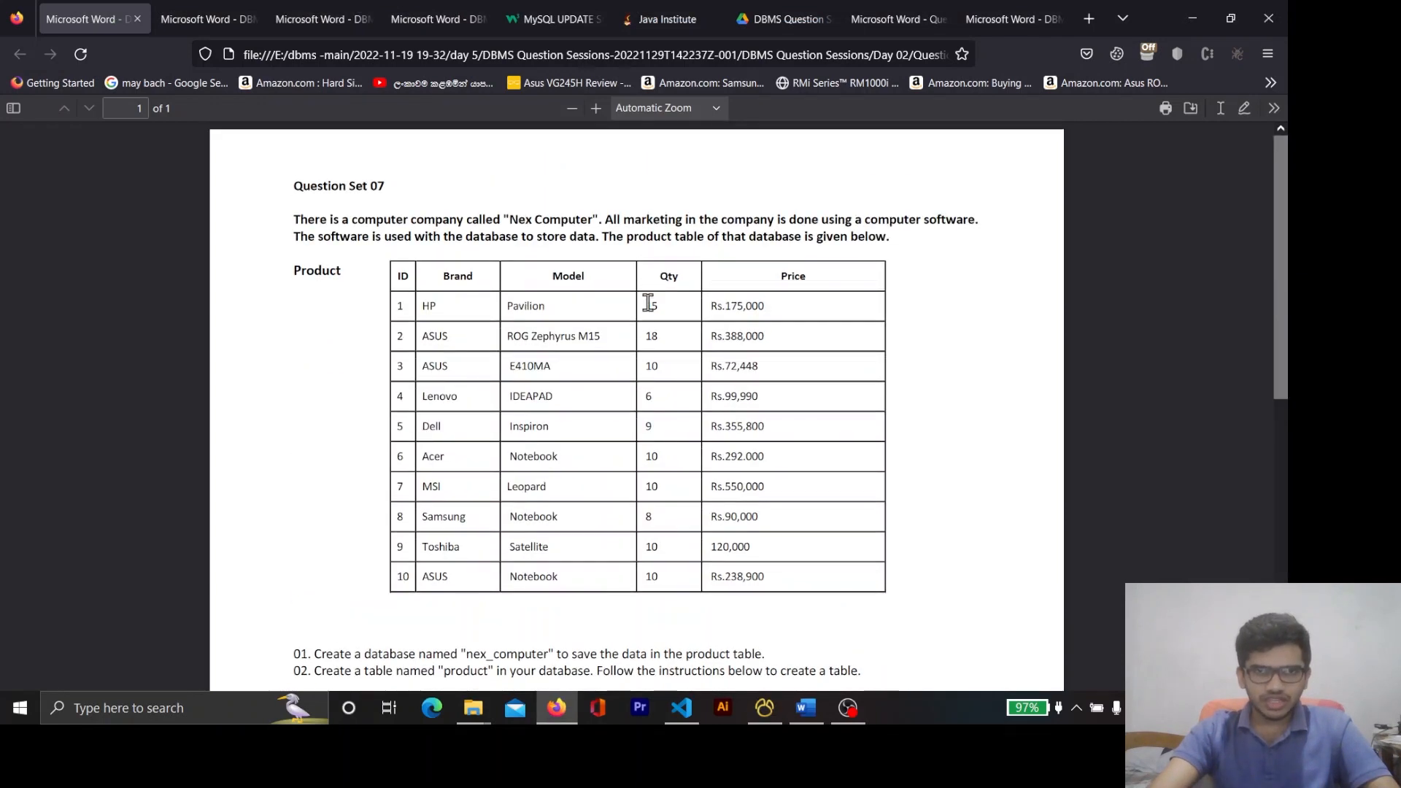
double_click(650, 336)
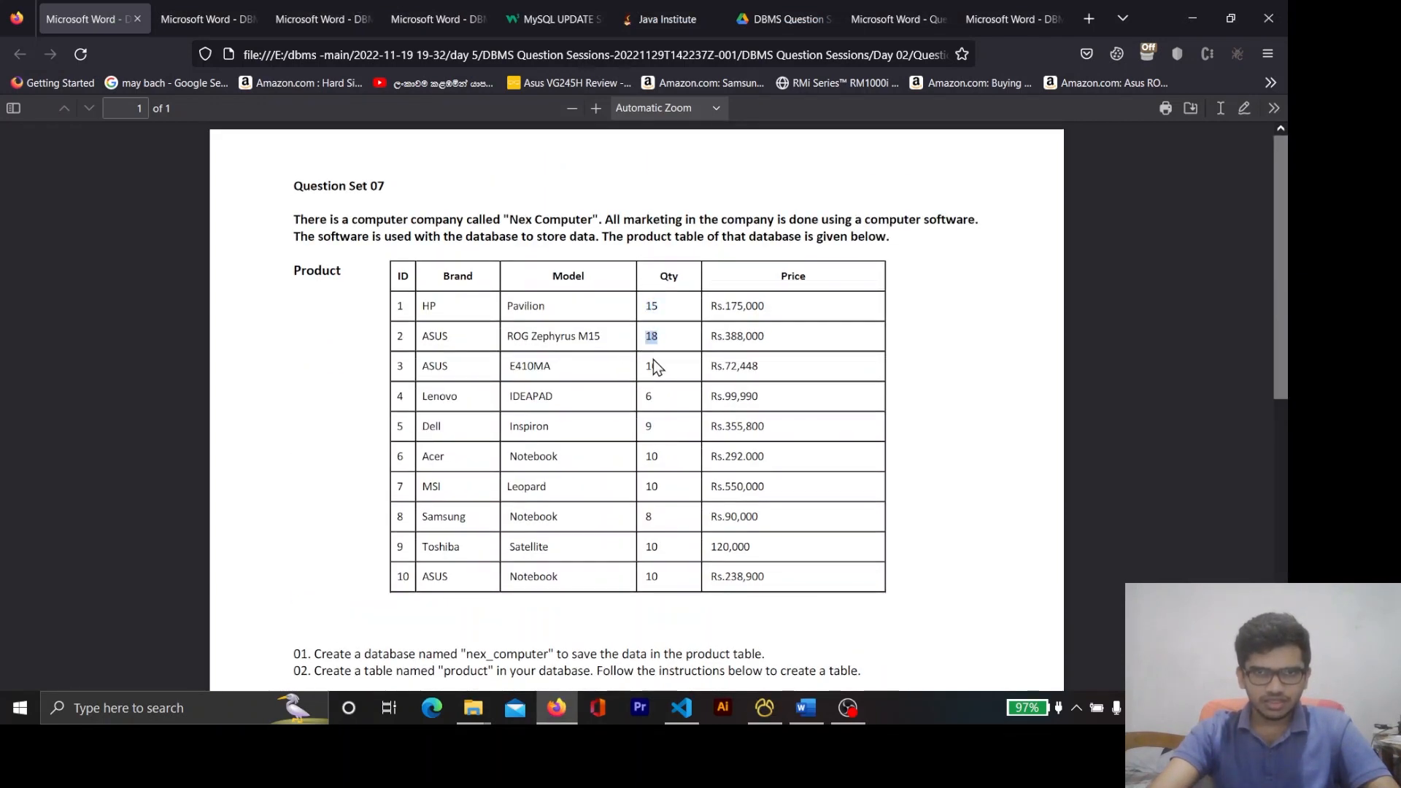
scroll(654, 365, down, 2)
scroll(654, 360, down, 3)
key(alt+Tab)
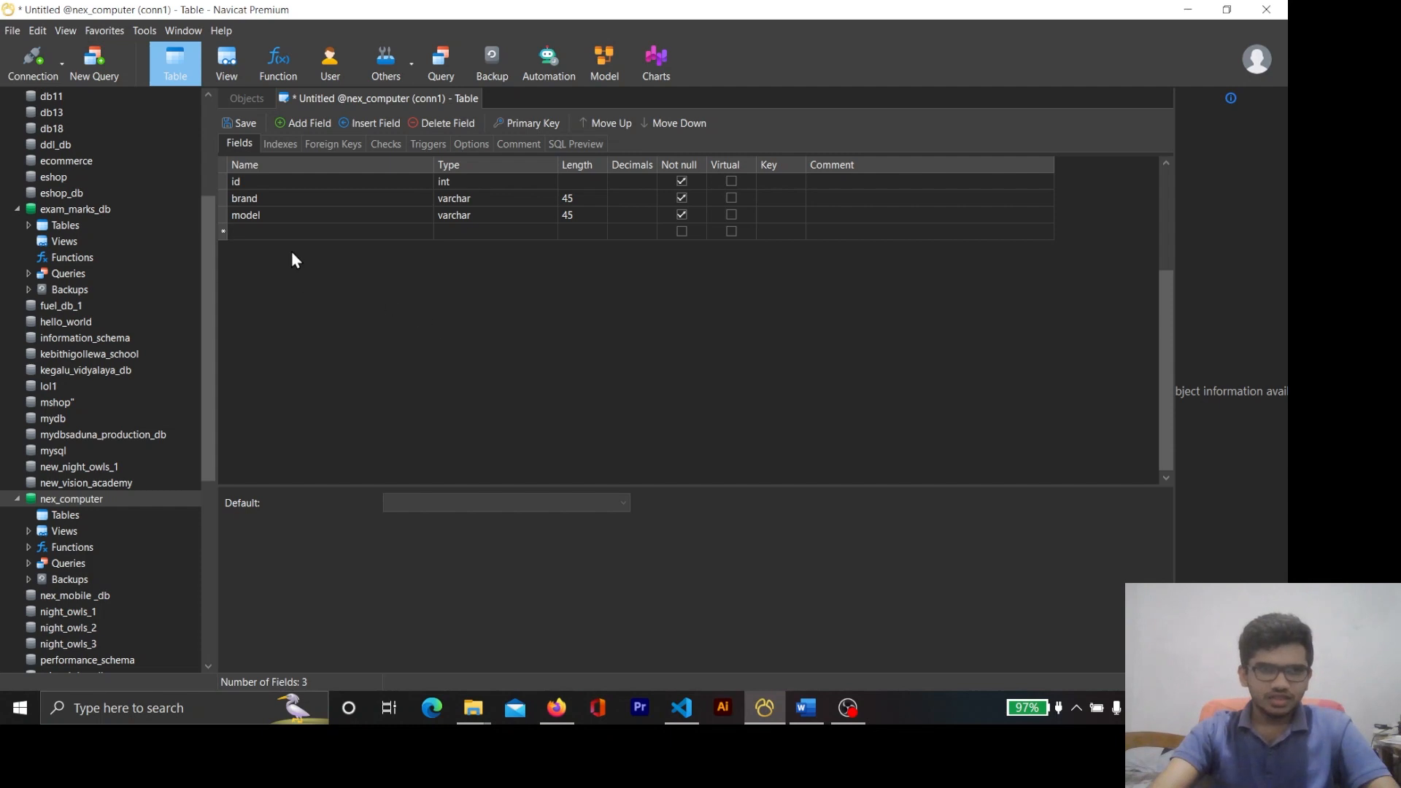
text(qty)
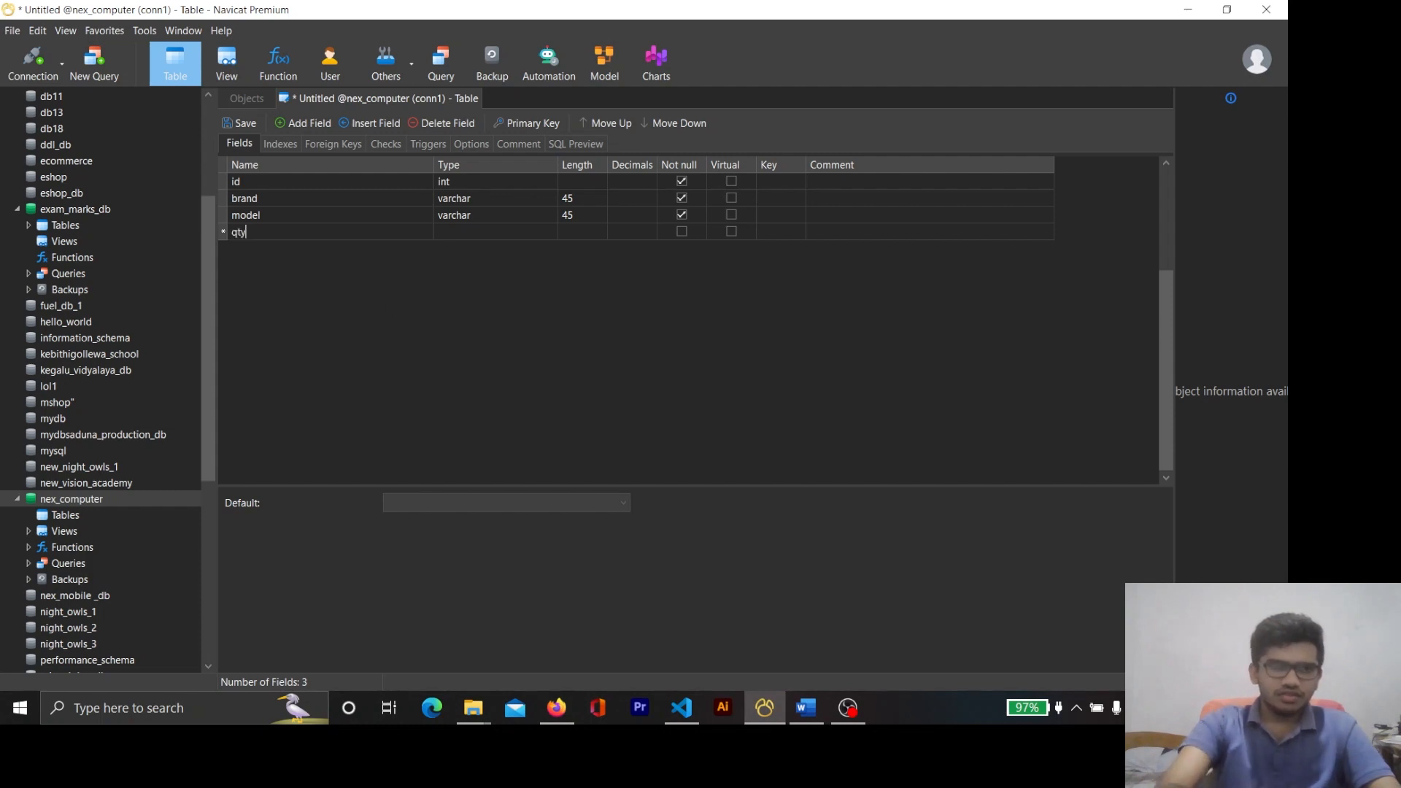
click(469, 235)
text(int)
click(592, 235)
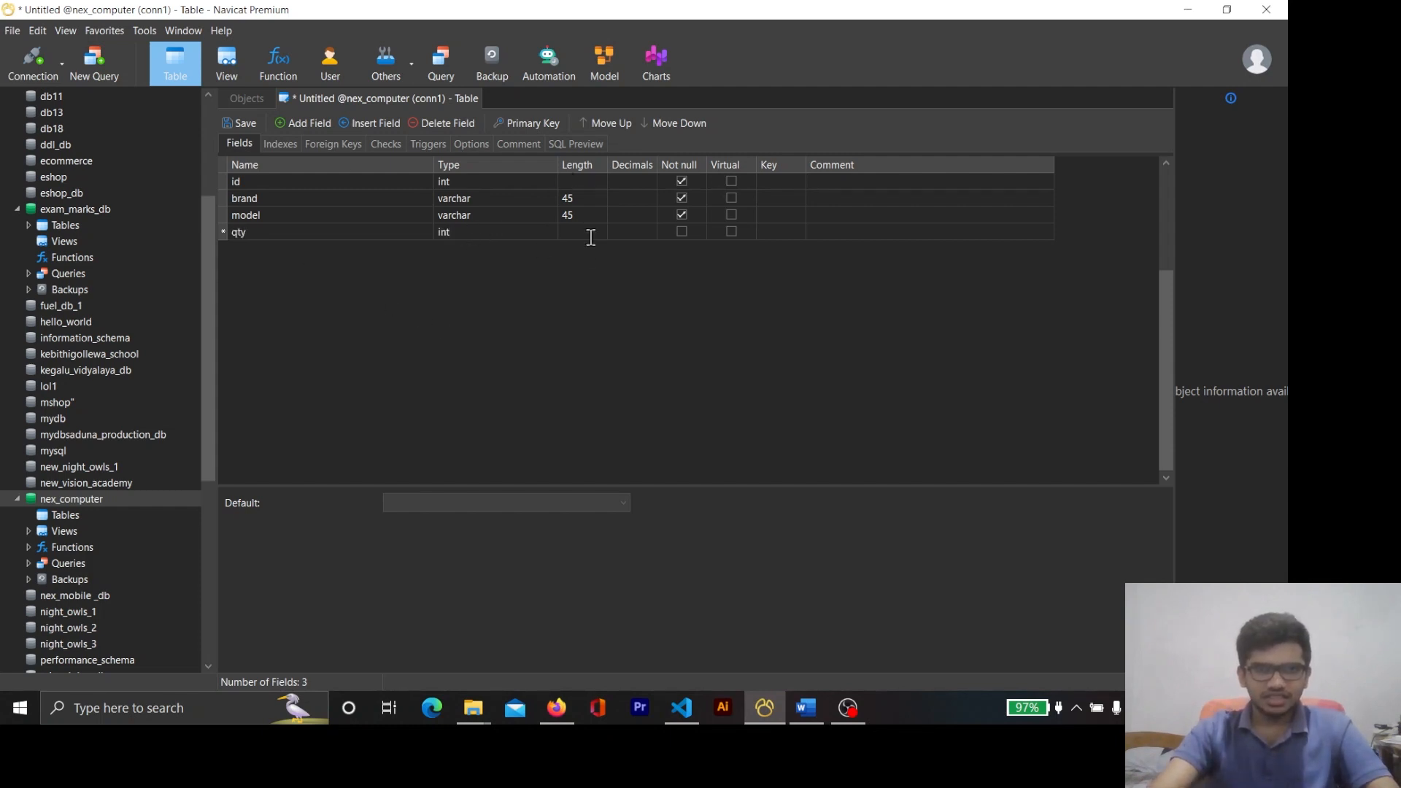
Recheck the qty column's data type and length in the question document and mark the qty field as not null
key(alt+Tab)
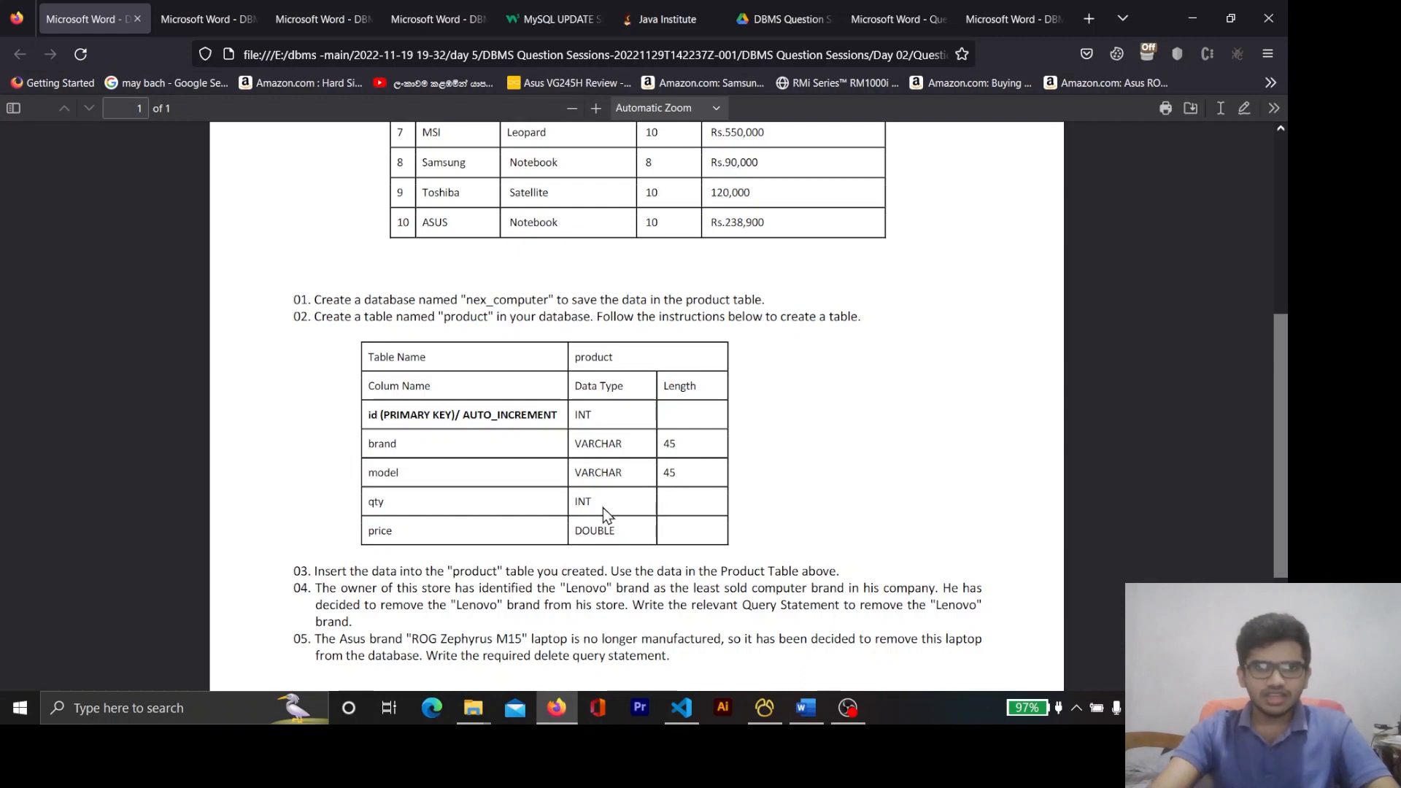
double_click(582, 502)
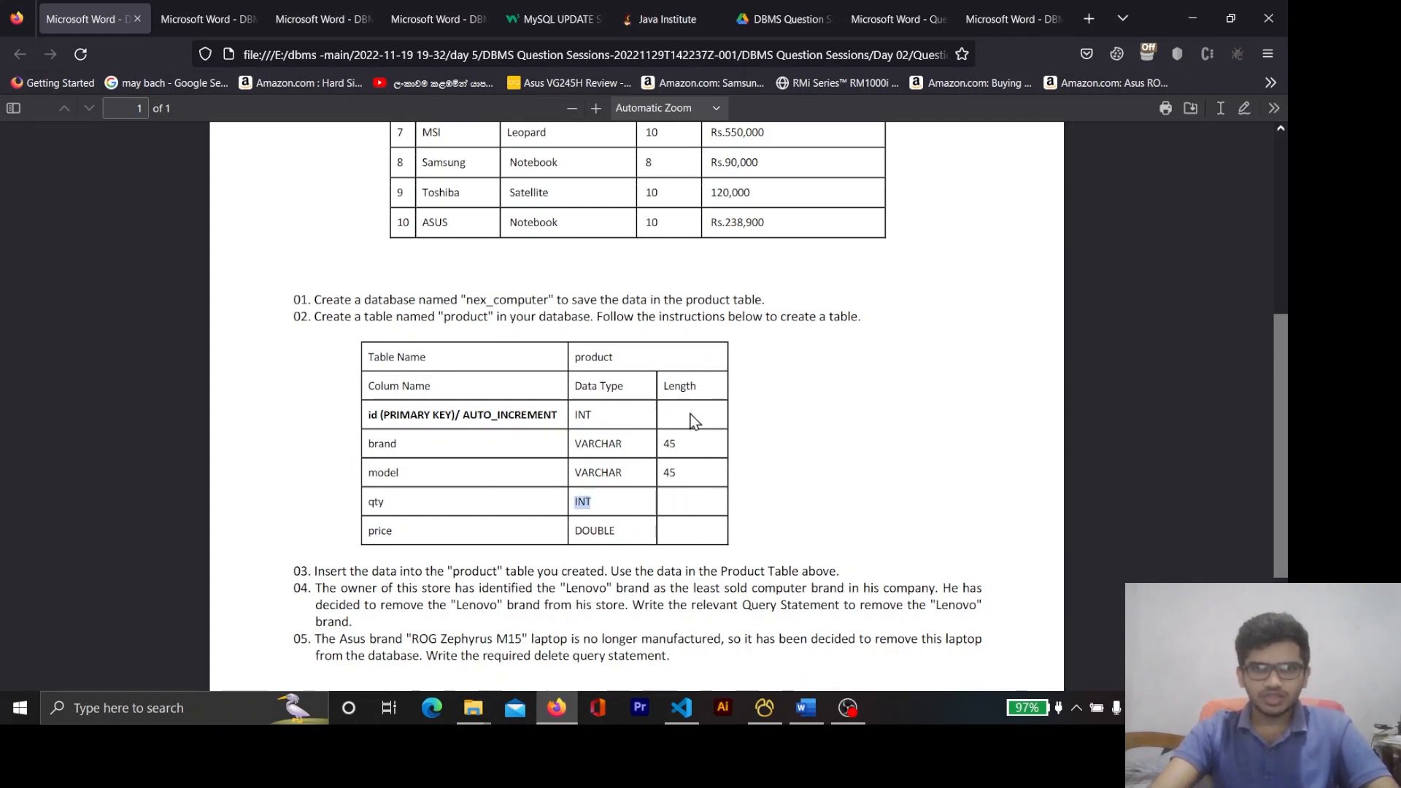
key(alt+Tab)
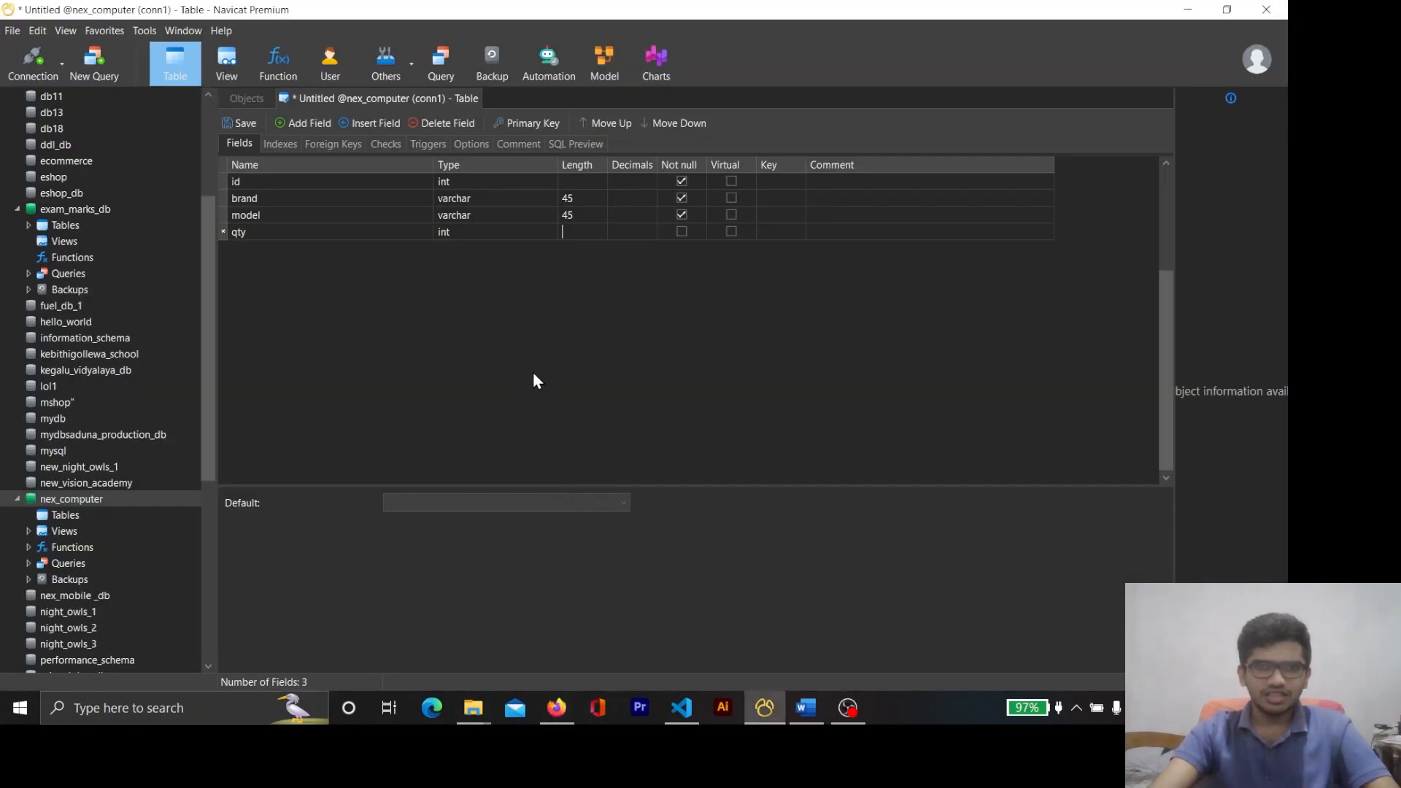
click(683, 232)
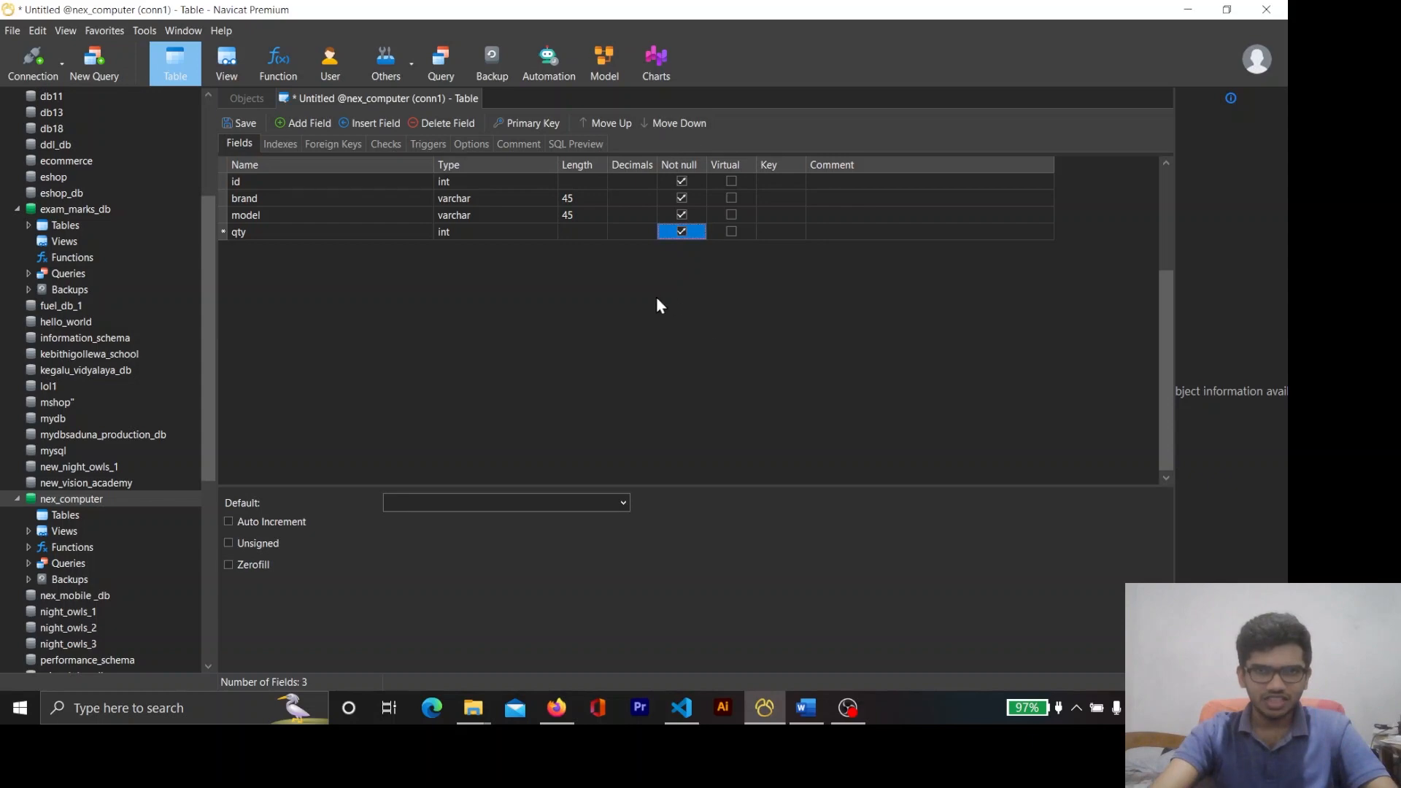
Add another field below qty and name it price, copying the name from the question document
click(304, 125)
key(alt+Tab)
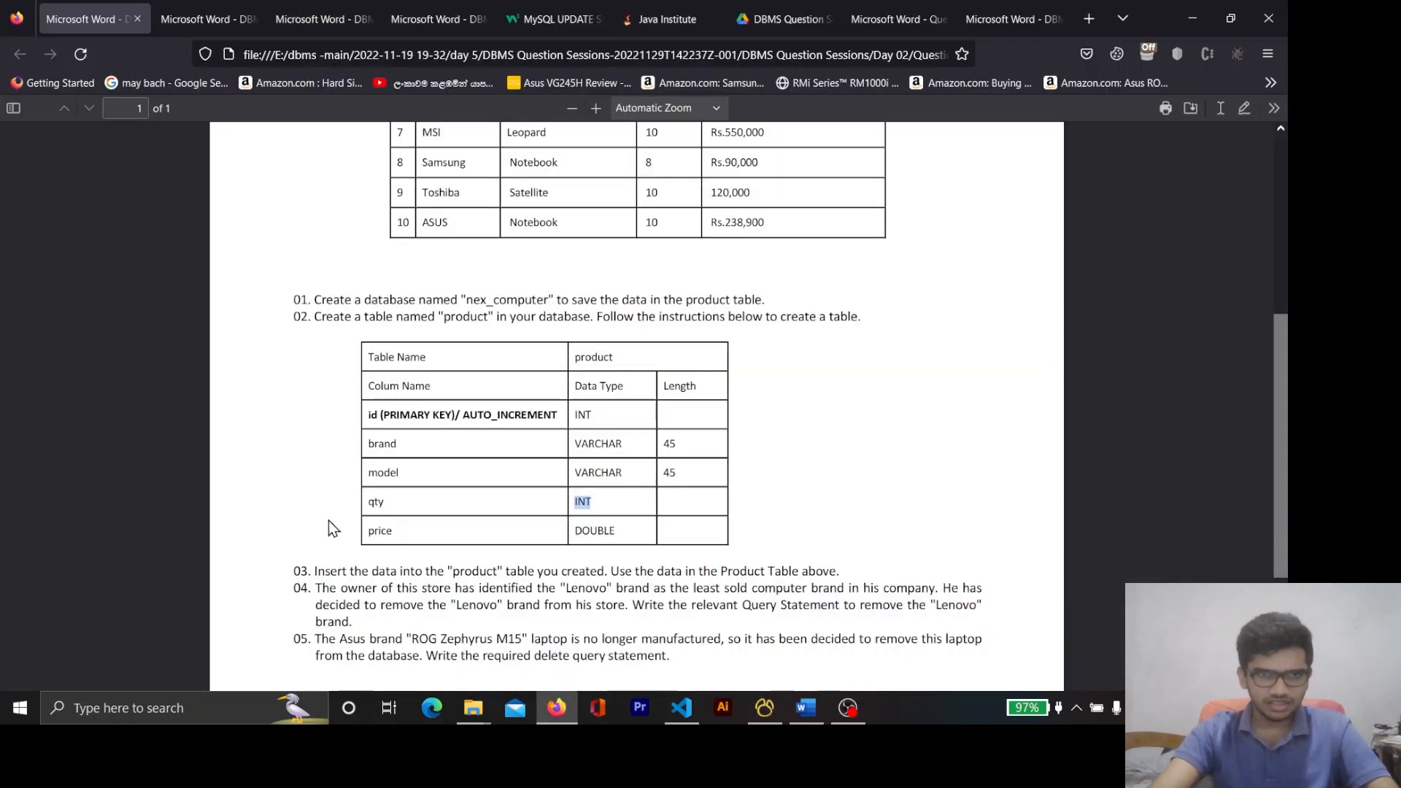
double_click(379, 531)
key(ctrl+c)
key(alt+Tab)
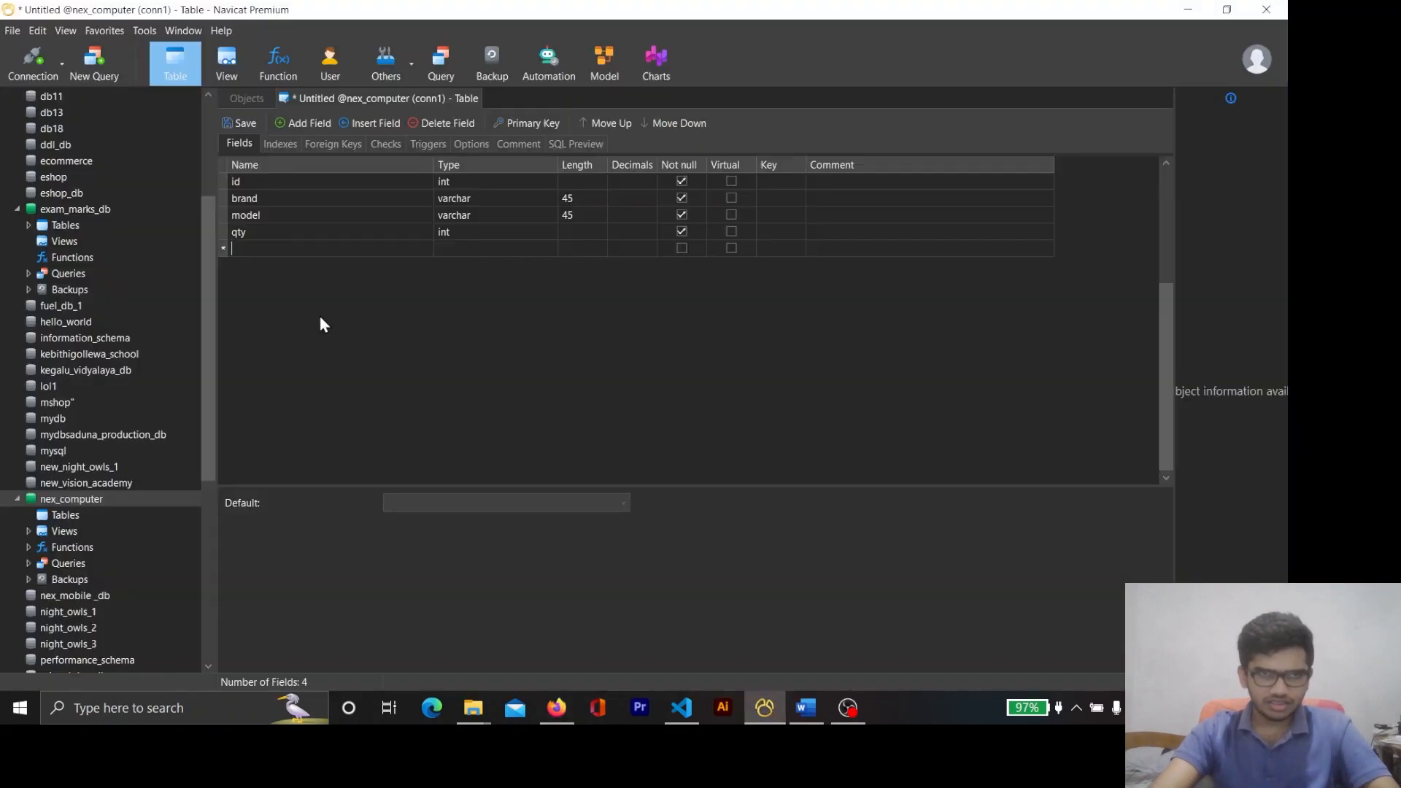
key(ctrl+v)
Review the price column's data type and the Price values of the product data in the question document
key(alt+Tab)
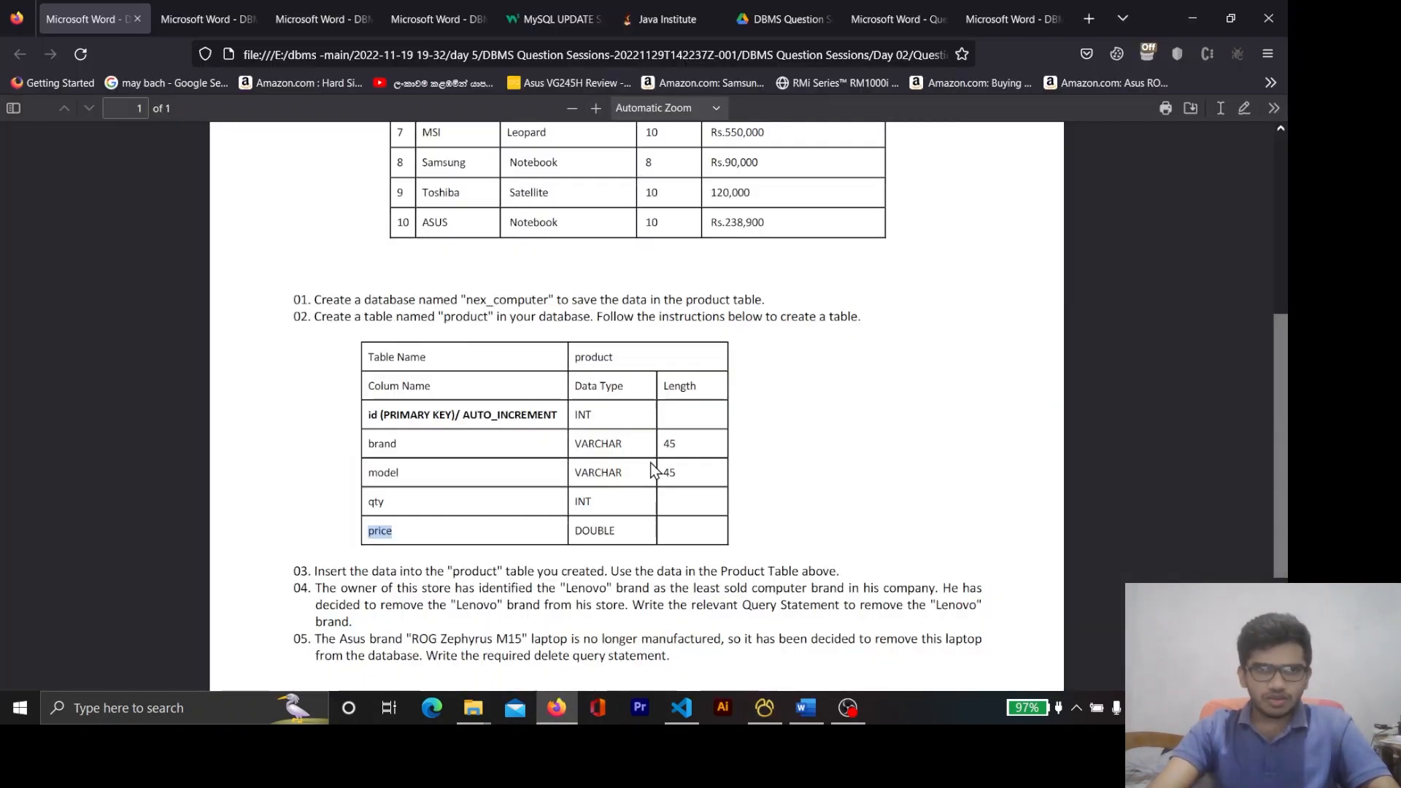
click(603, 544)
scroll(707, 477, up, 5)
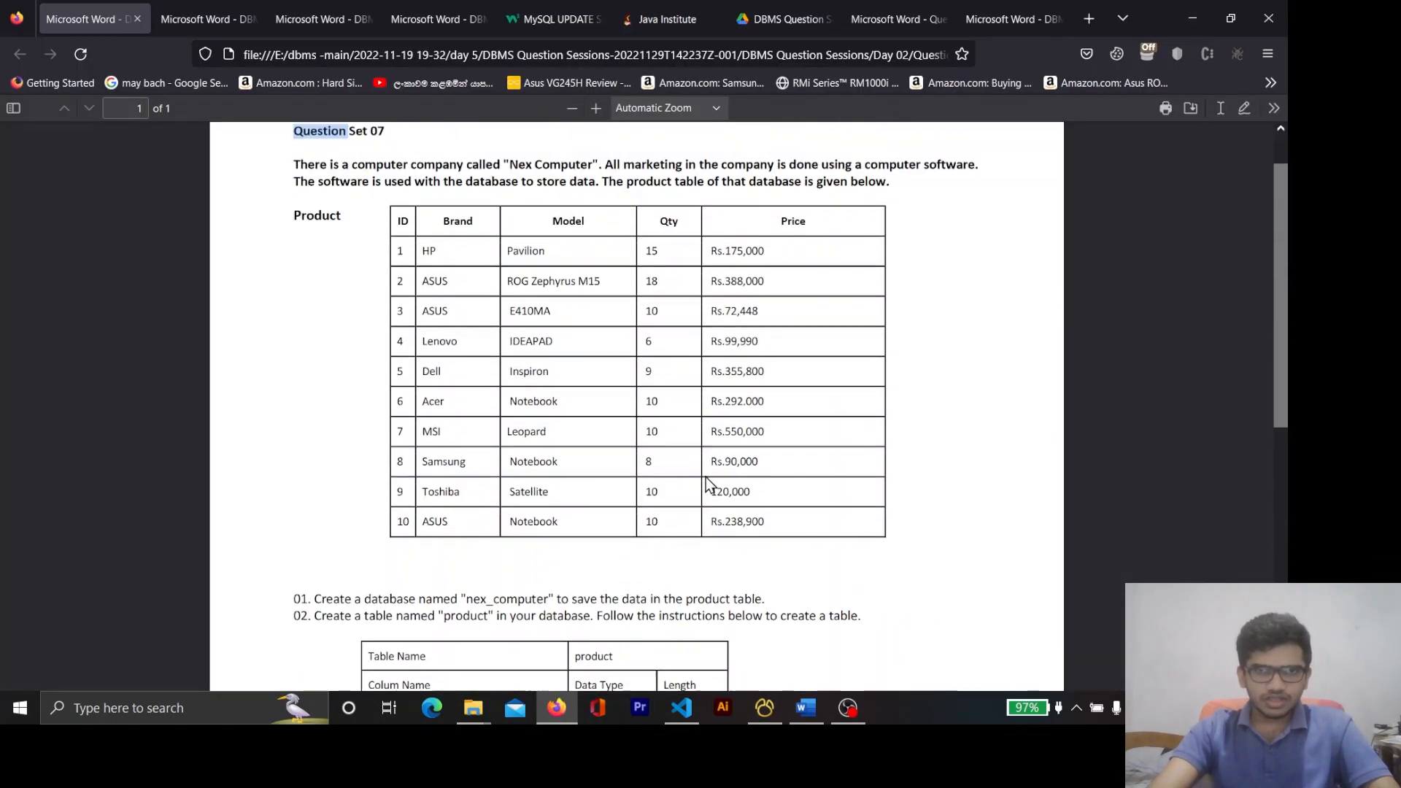
scroll(772, 296, down, 6)
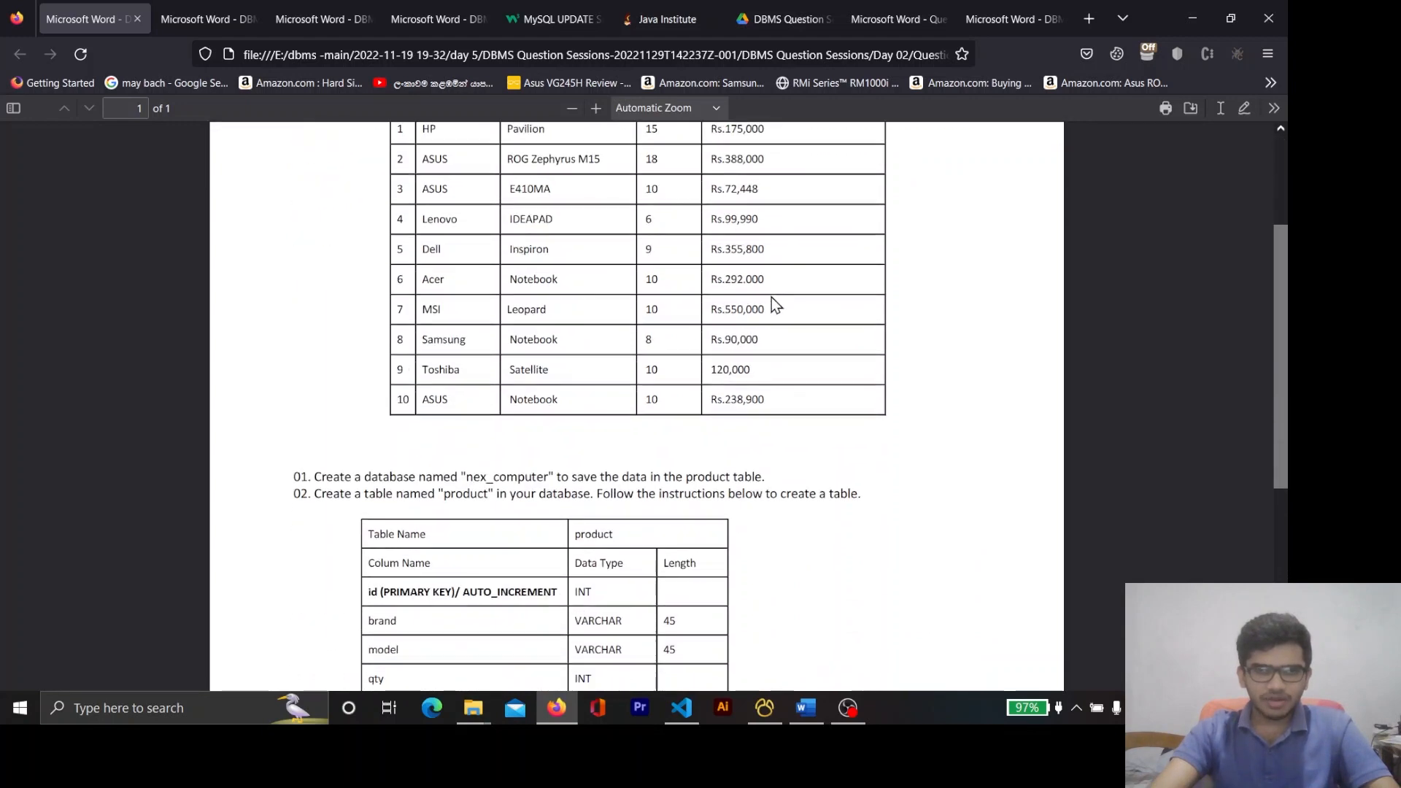
key(alt+Tab)
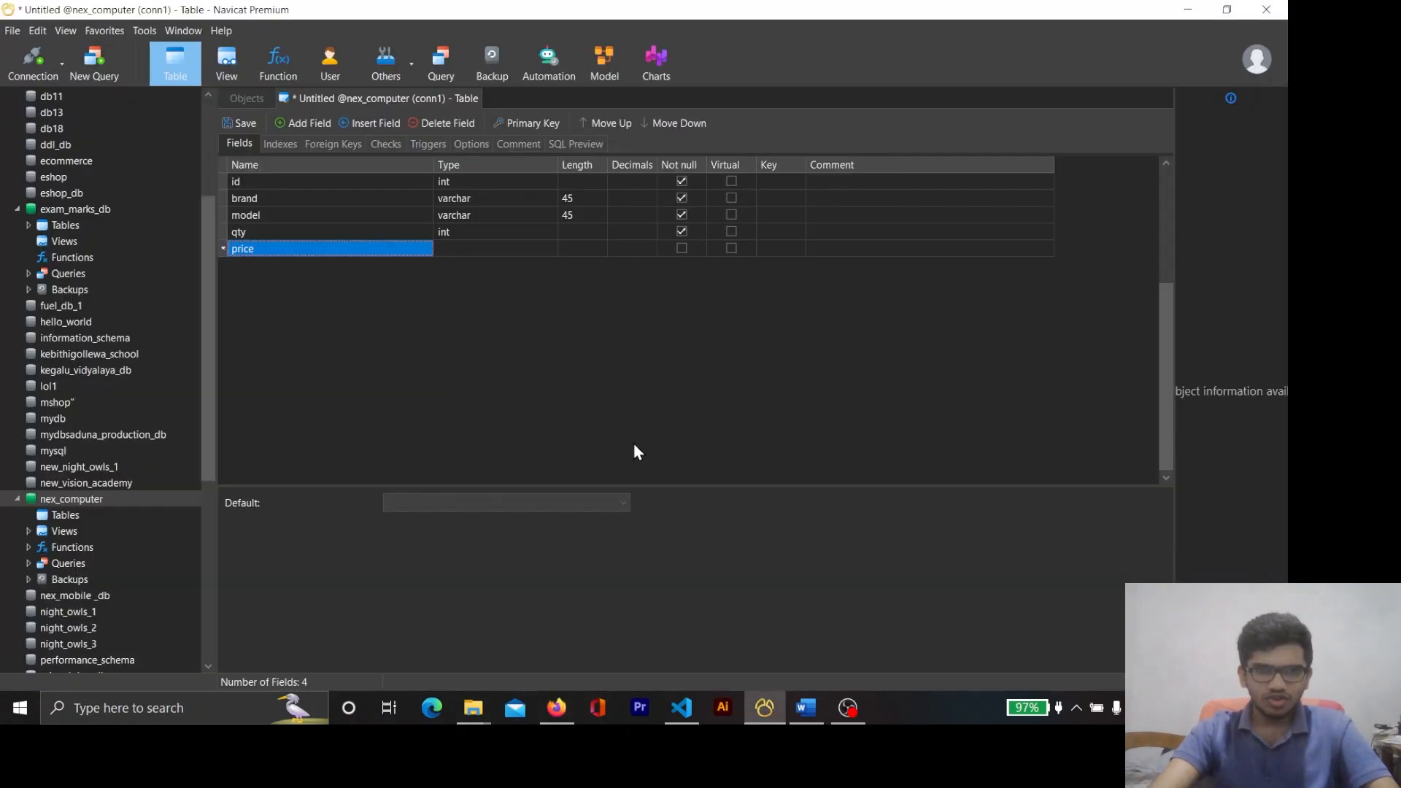
Open a blank Notepad note, enter the sample price 175.00, highlight its decimal digits and put the note out of view
key(alt+Tab)
click(221, 715)
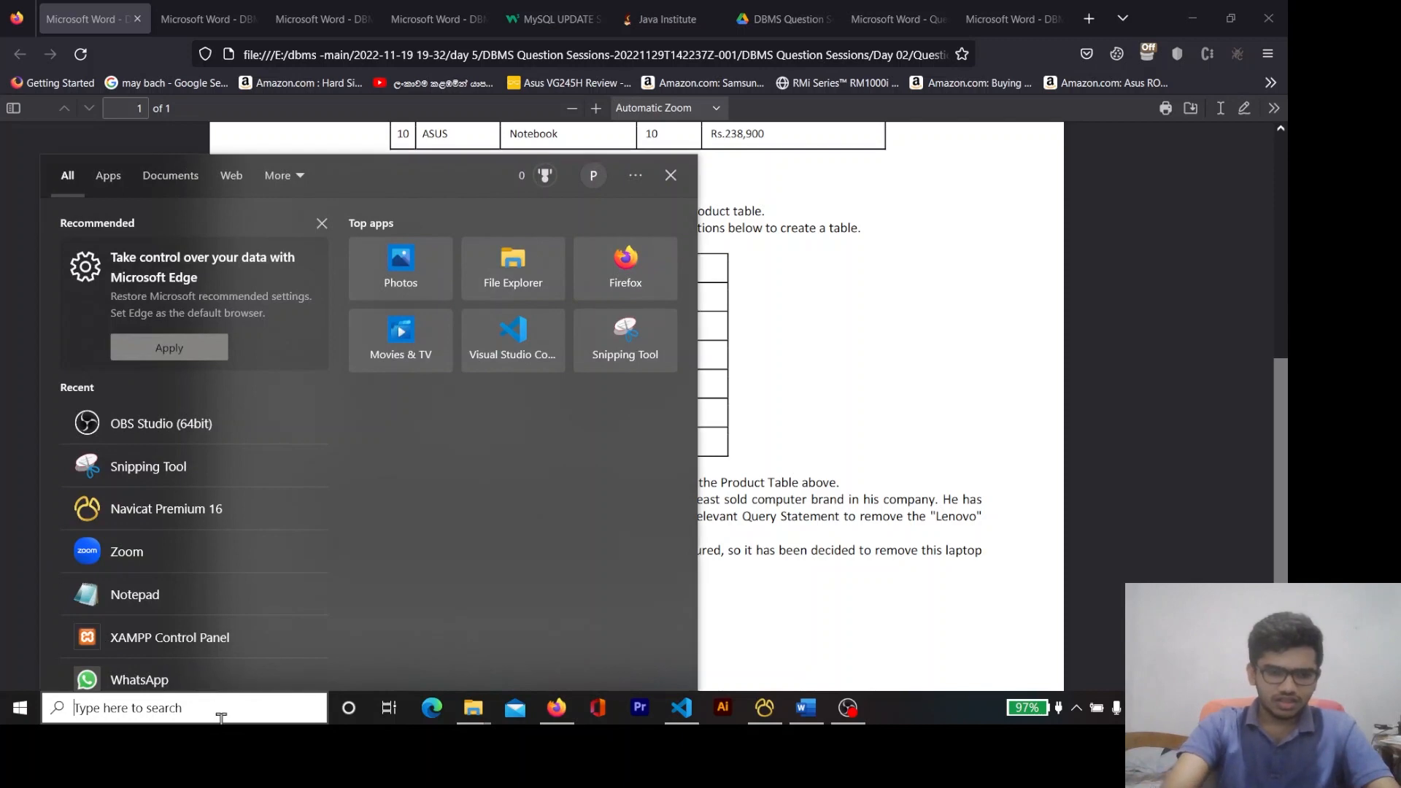
text(no)
key(Return)
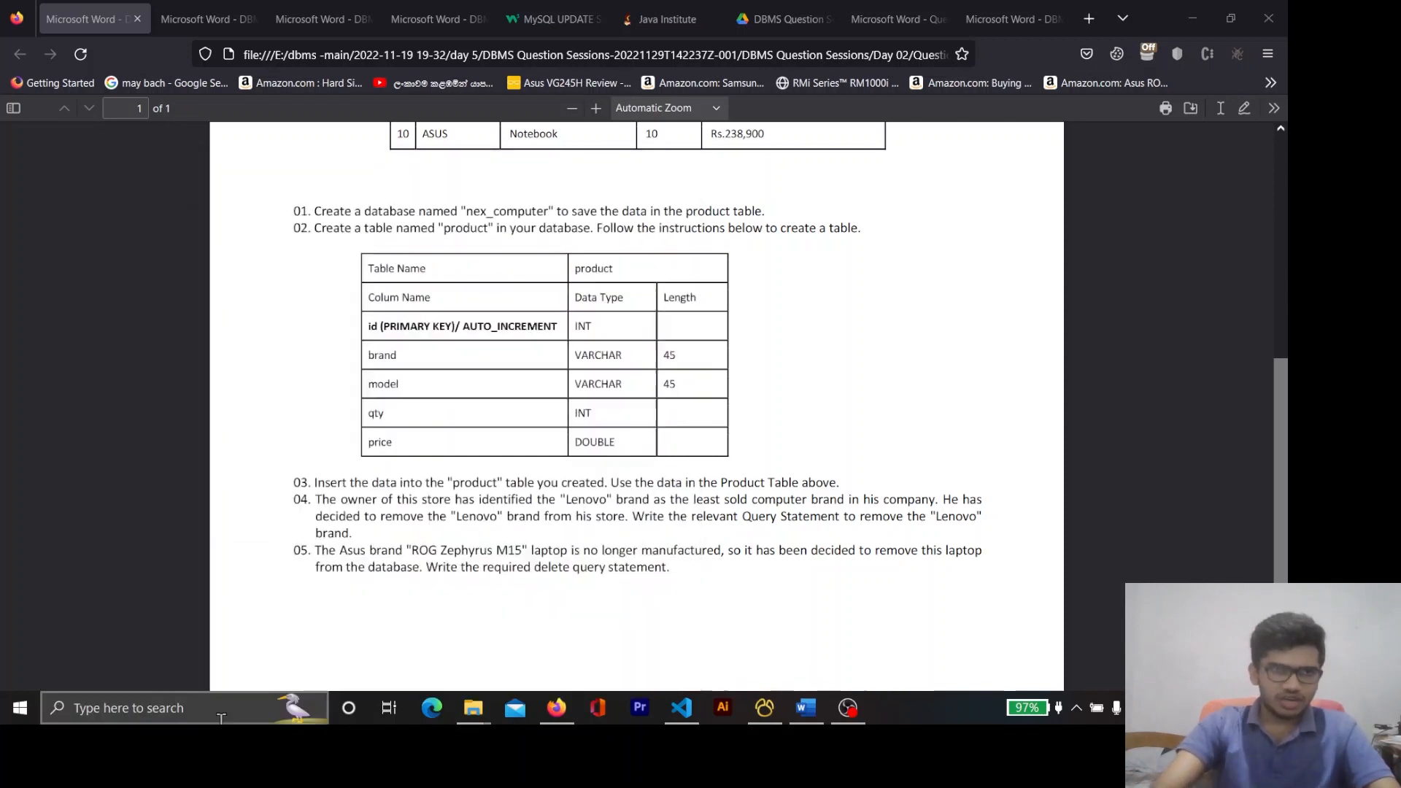
text(1)
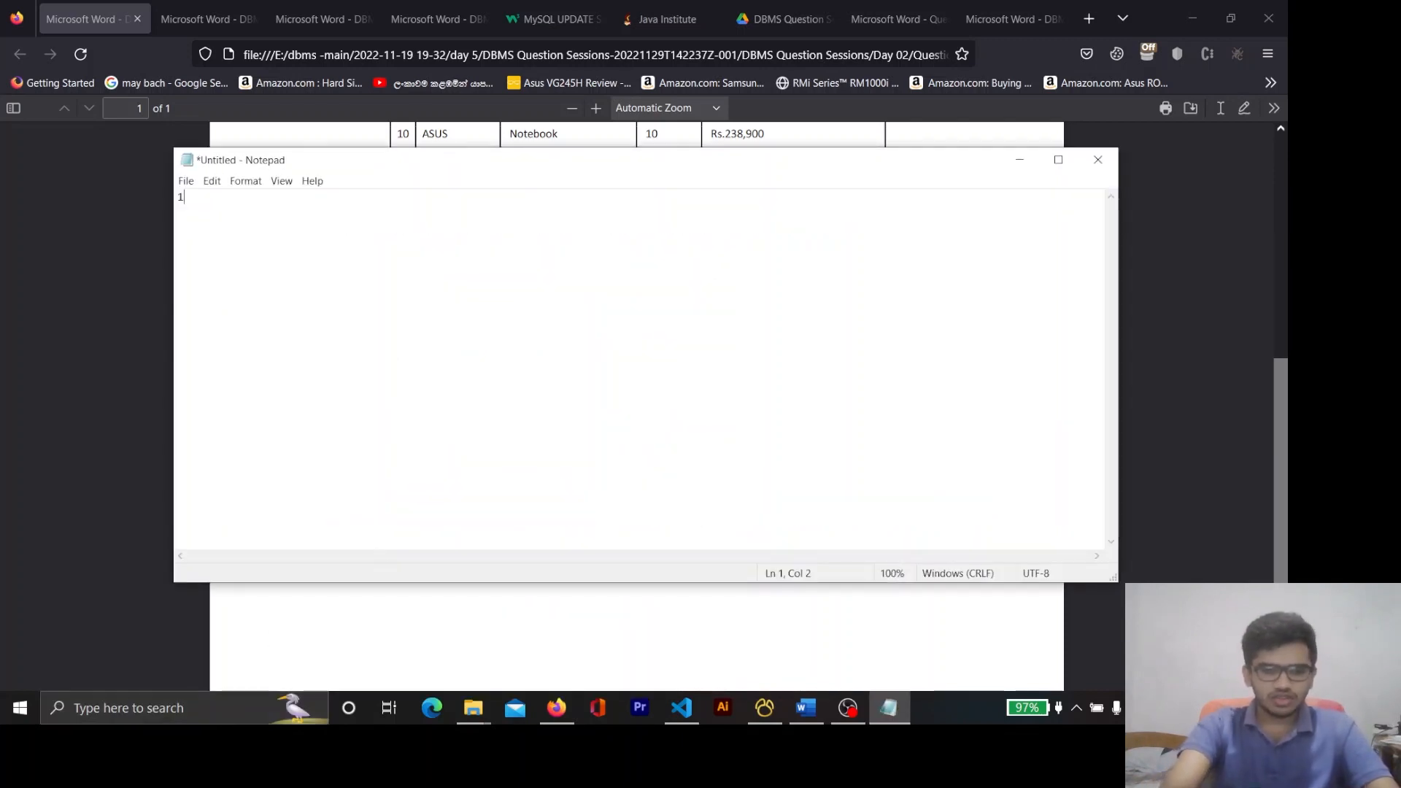
text(75.)
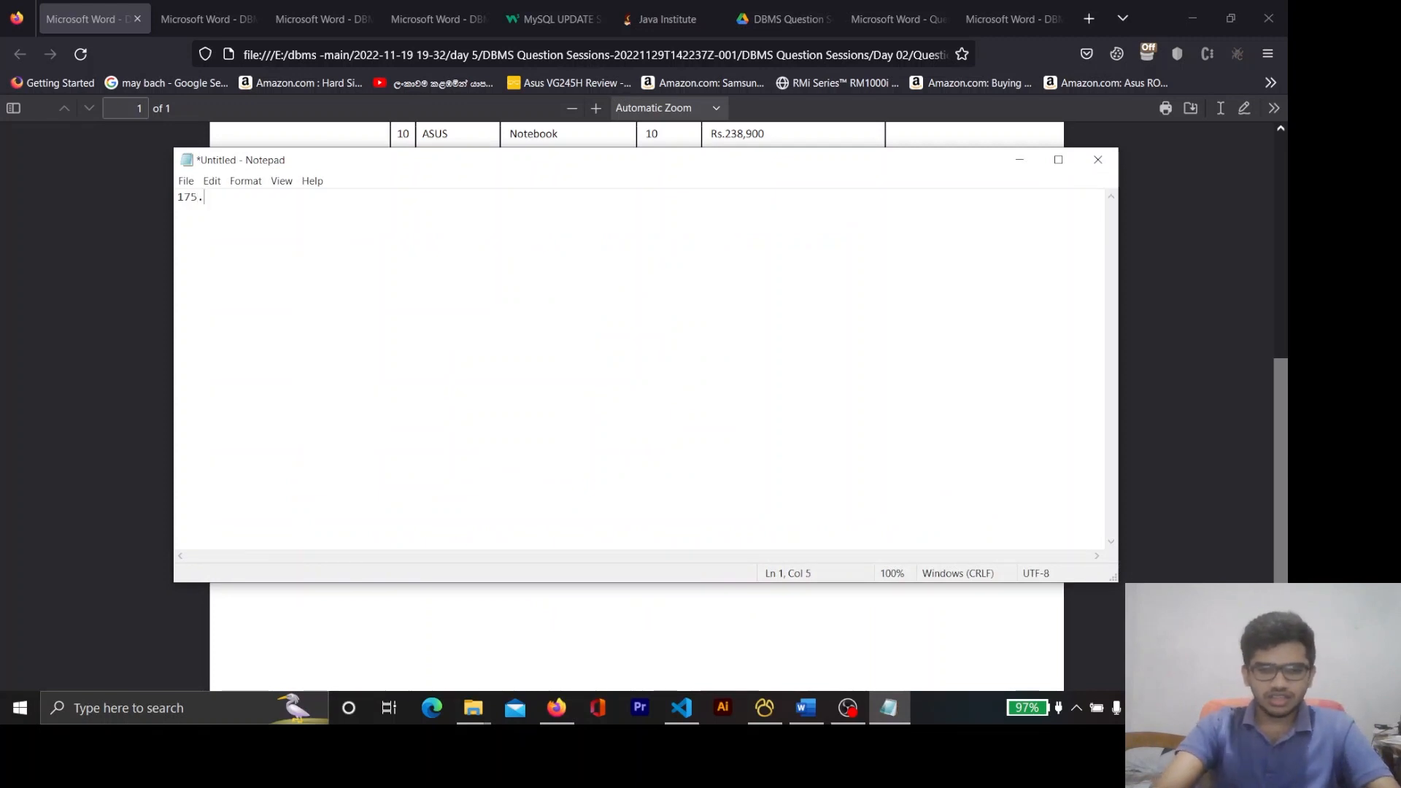
text( 00)
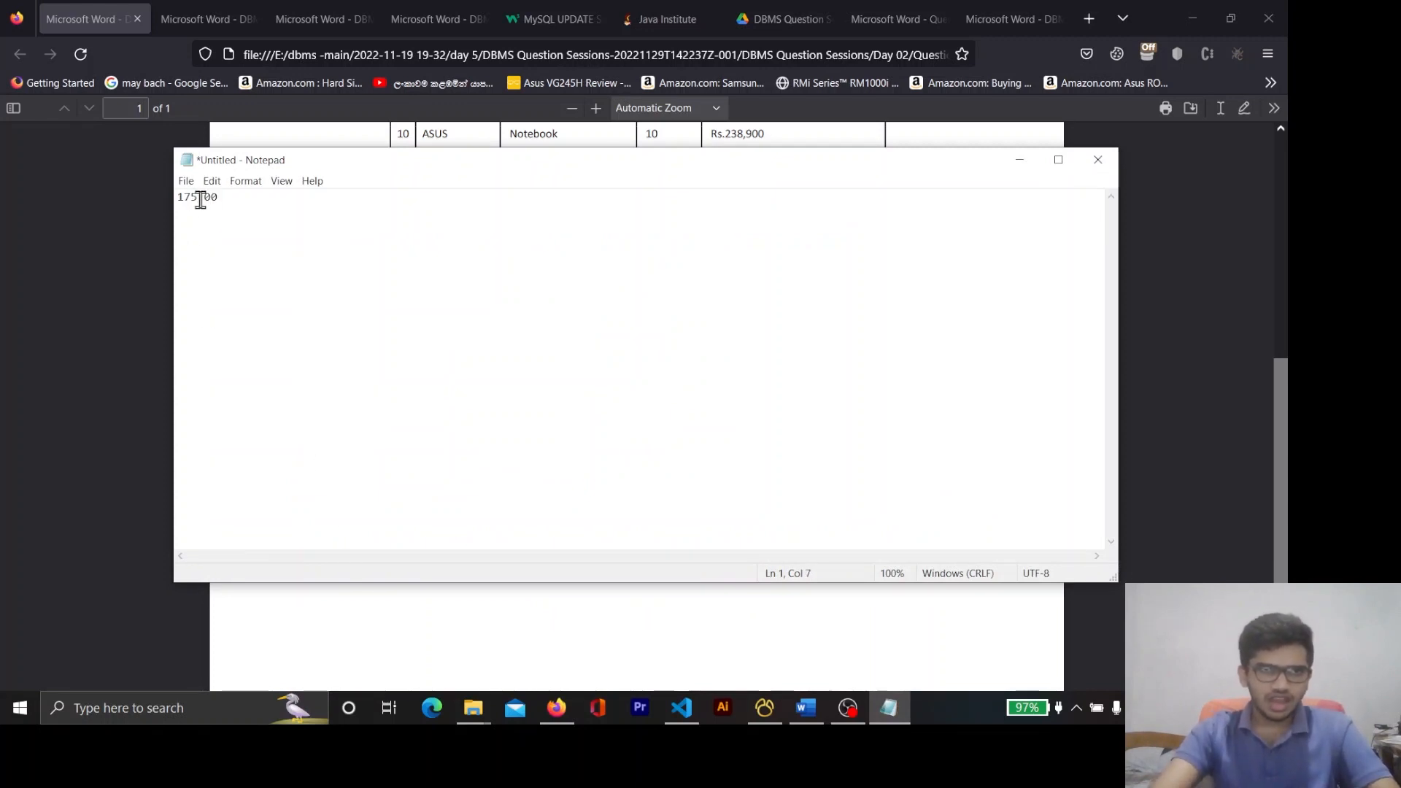
drag(205, 197, 230, 198)
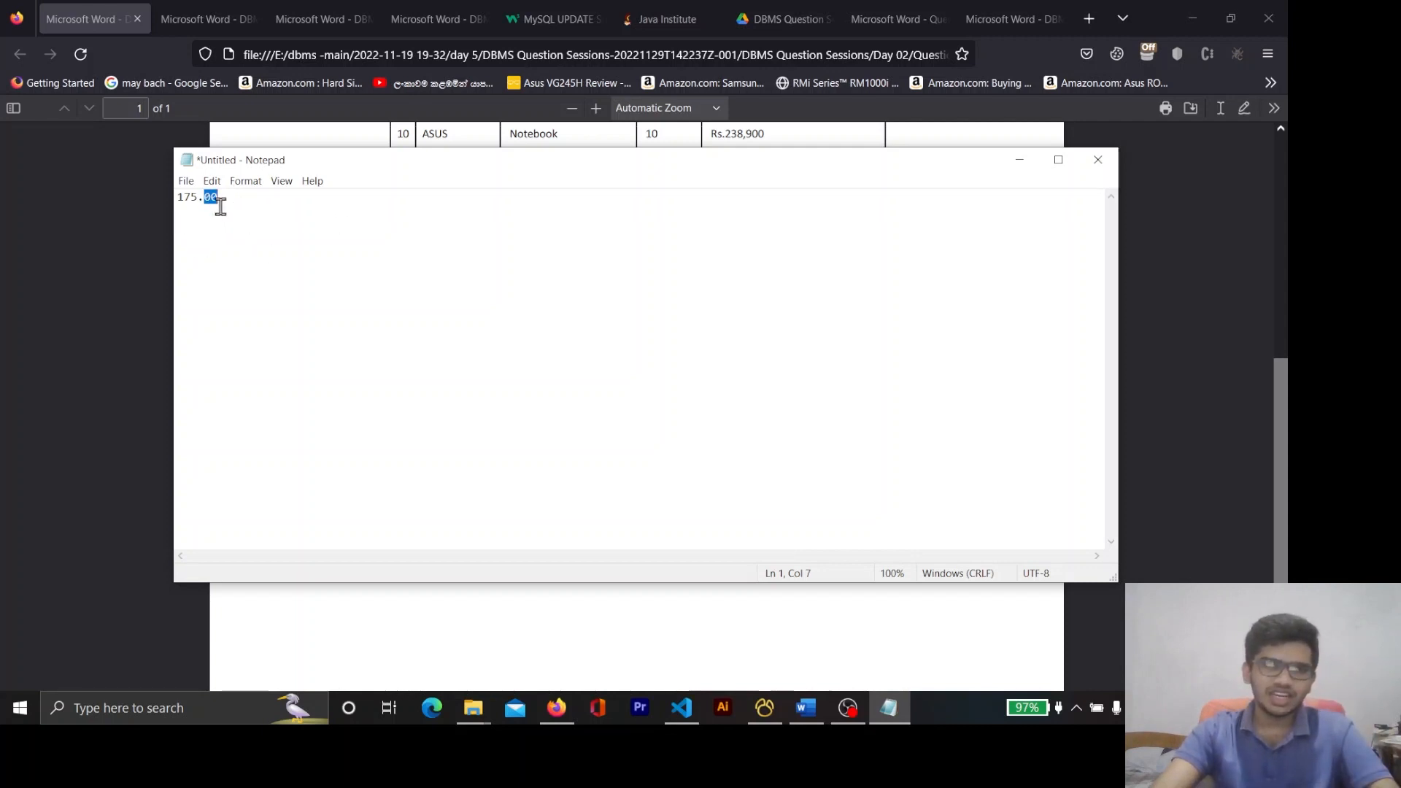
click(1019, 160)
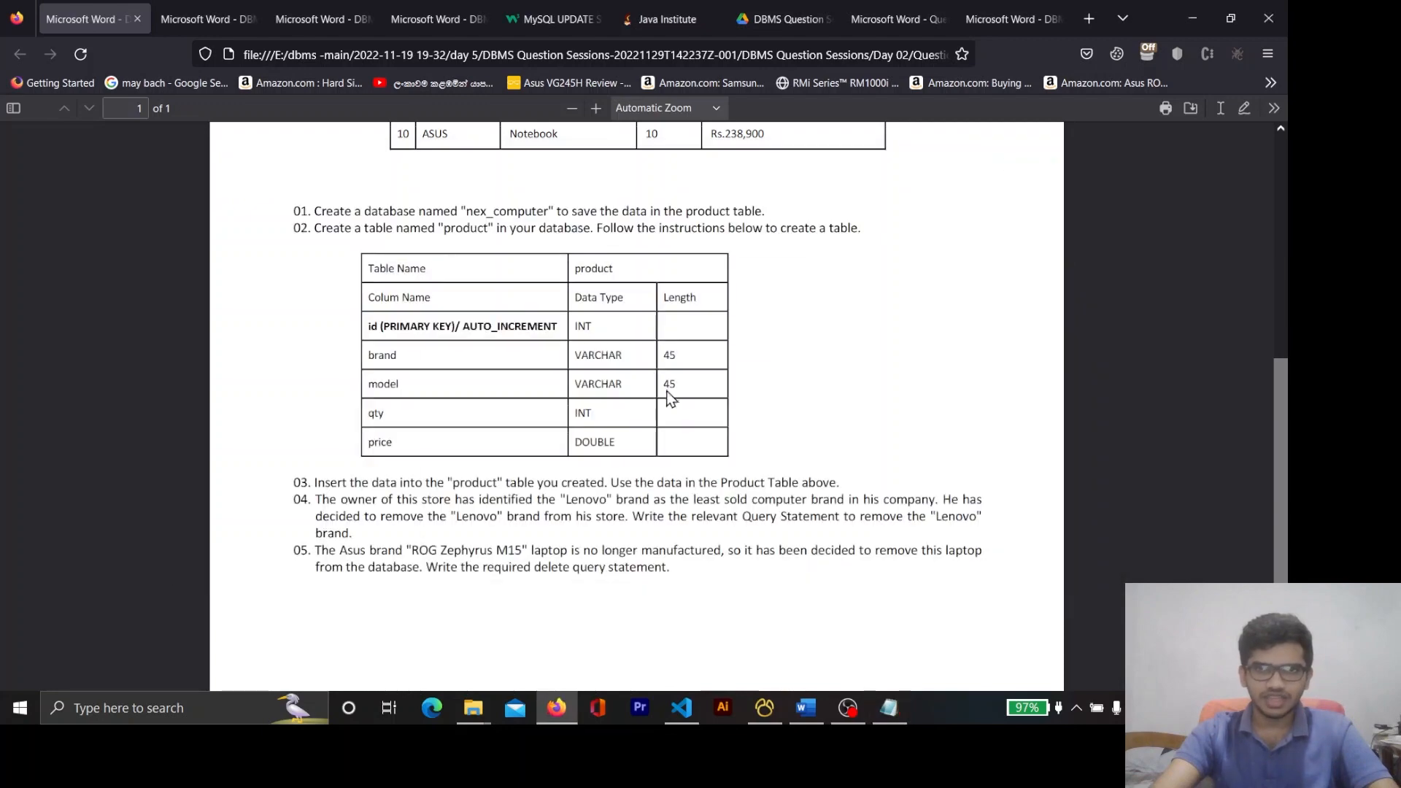
Return to the table design in Navicat Premium and set the price field's type to double
click(1199, 19)
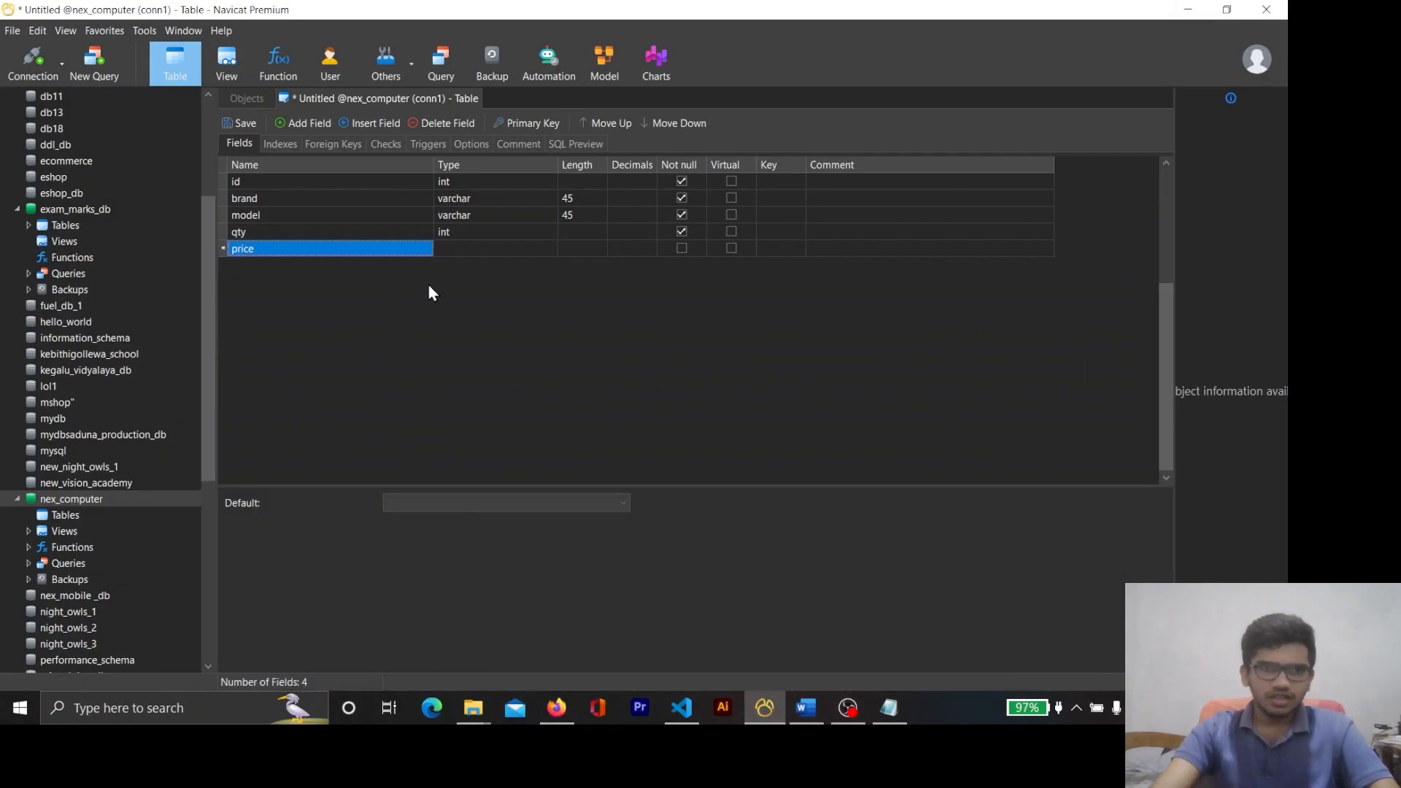
click(471, 252)
drag(491, 253, 403, 251)
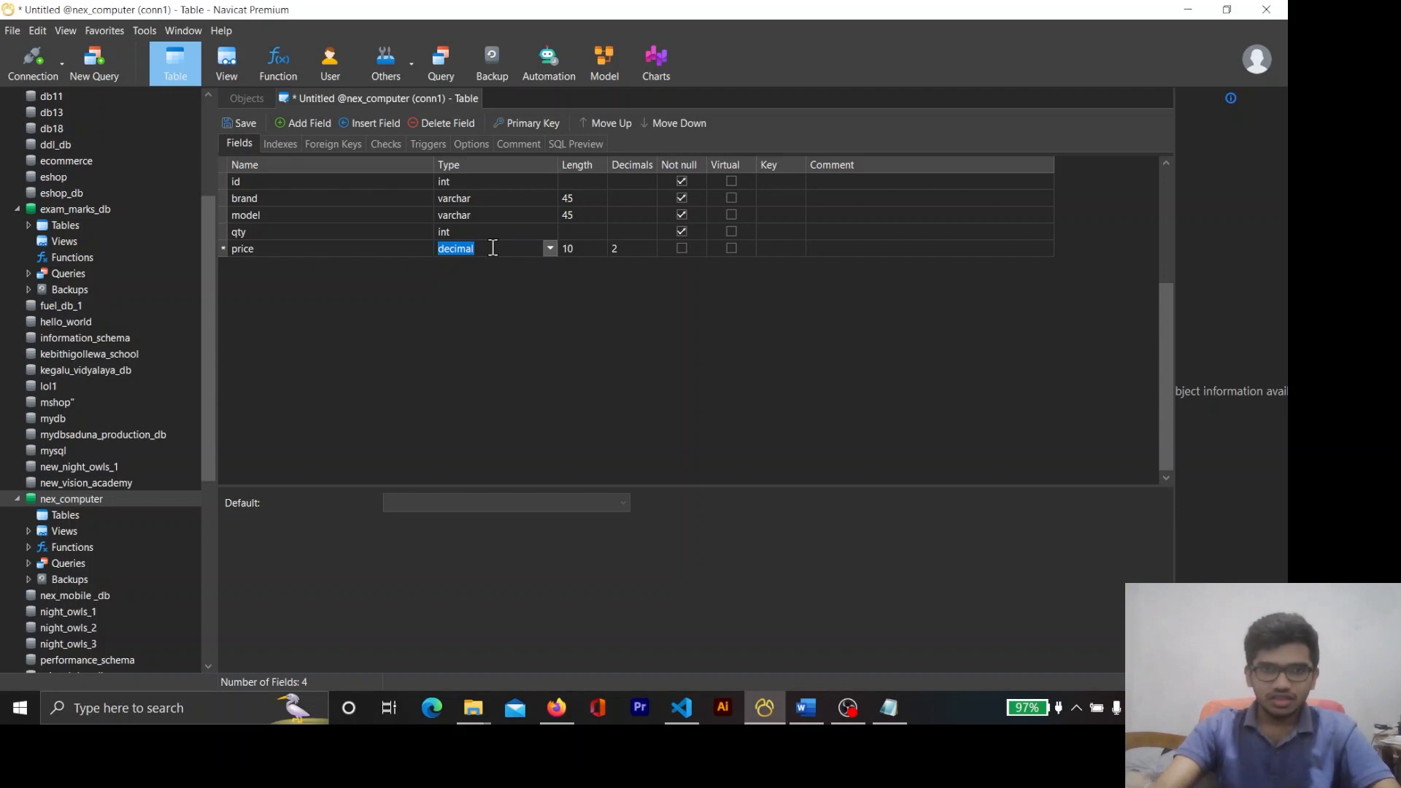
text(double)
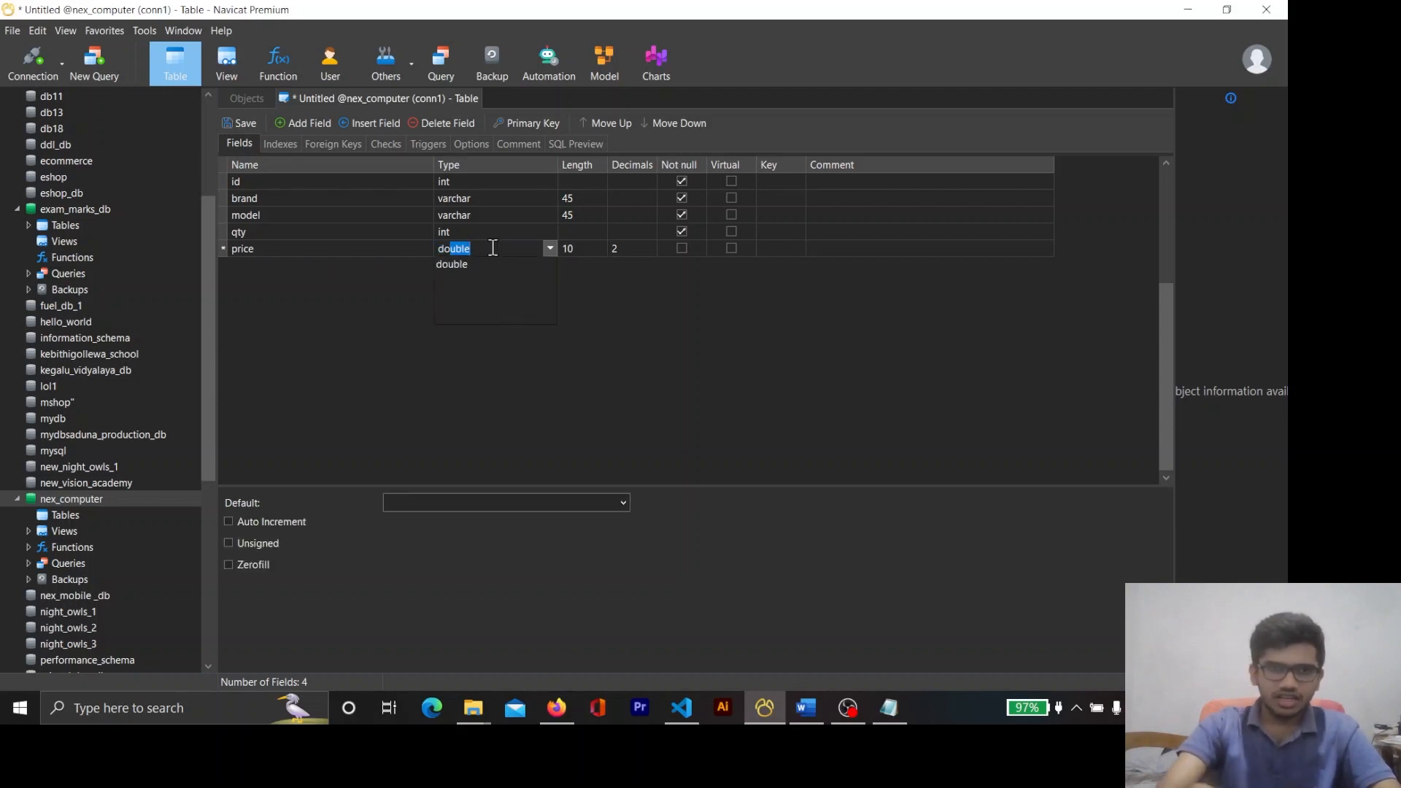
key(Return)
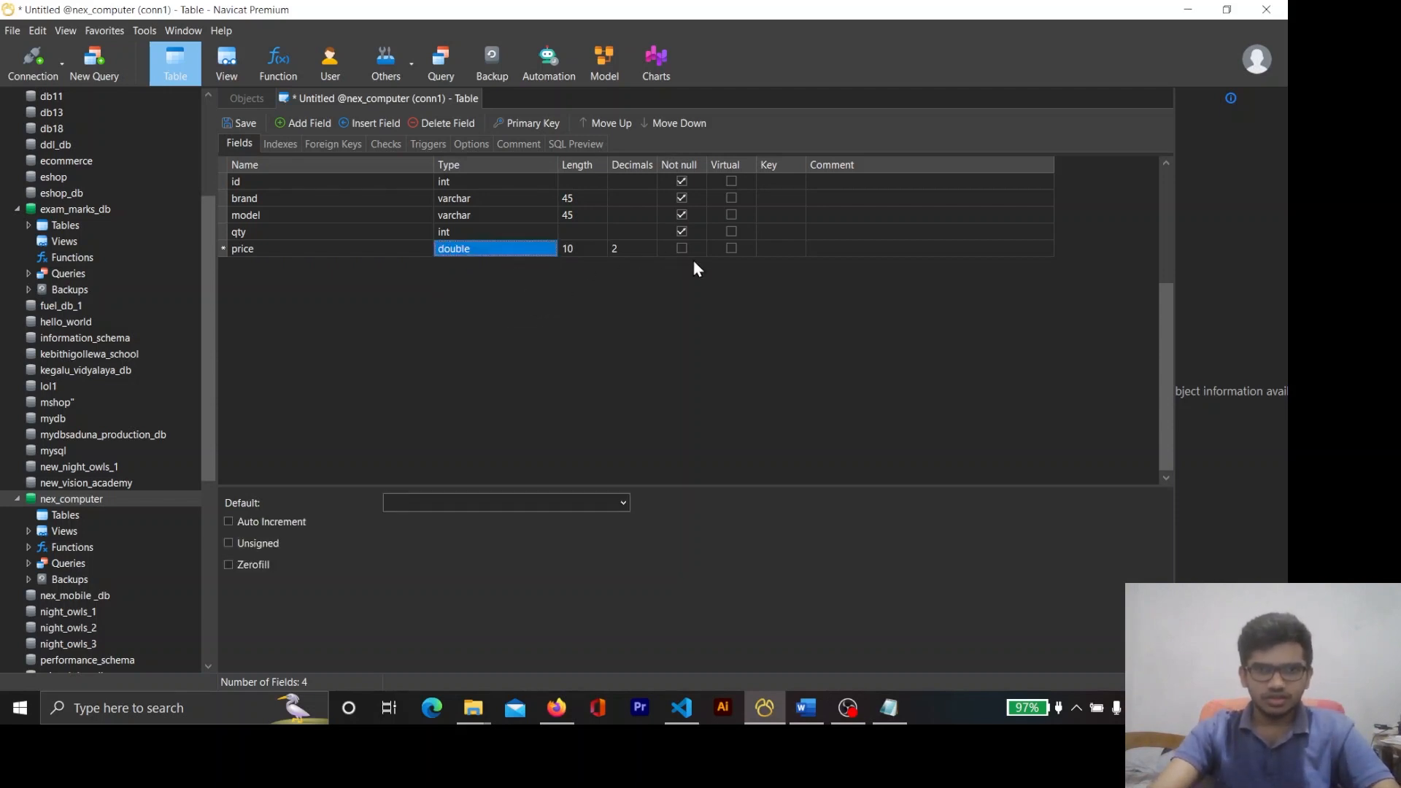
Clear the price field's length and decimals and mark the field as not null
click(567, 248)
click(541, 285)
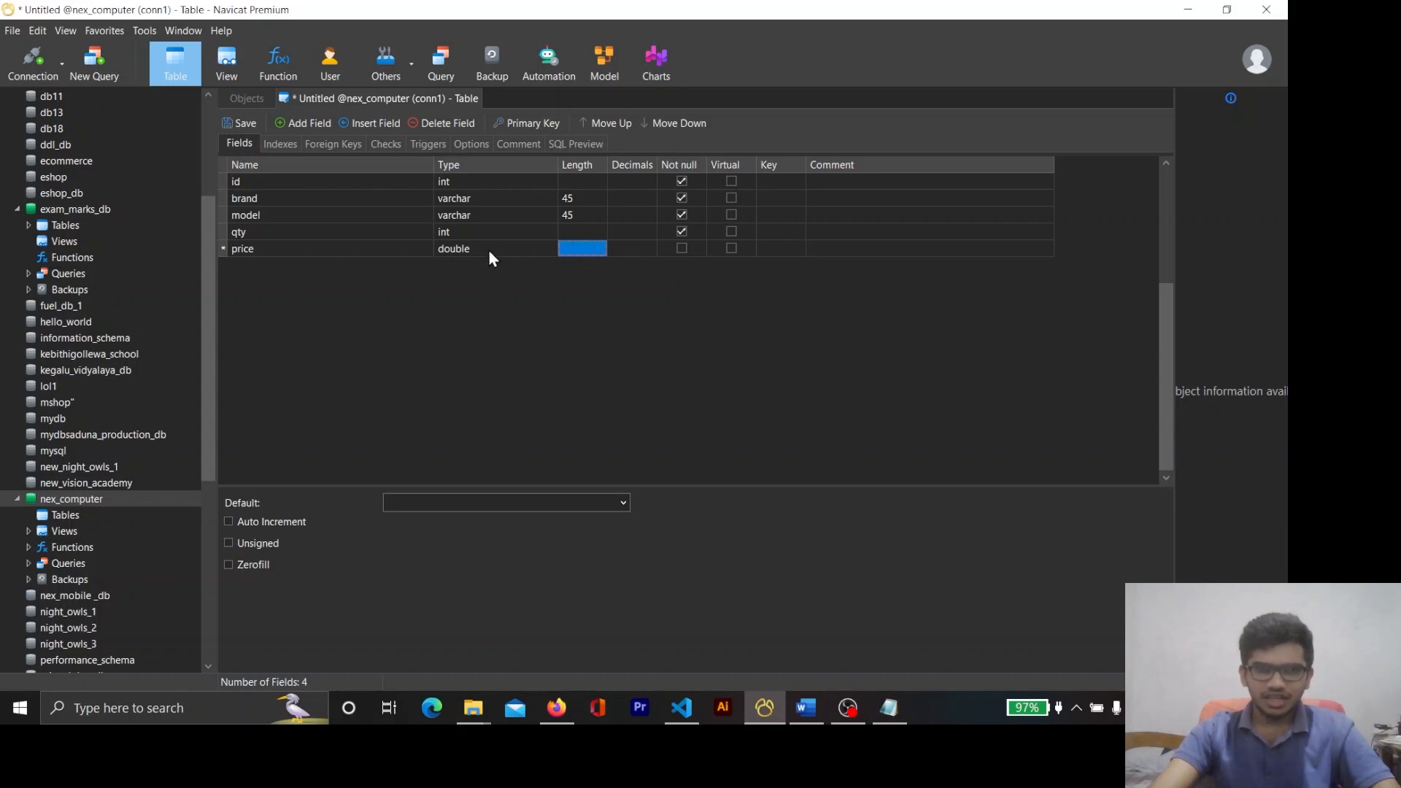
click(578, 232)
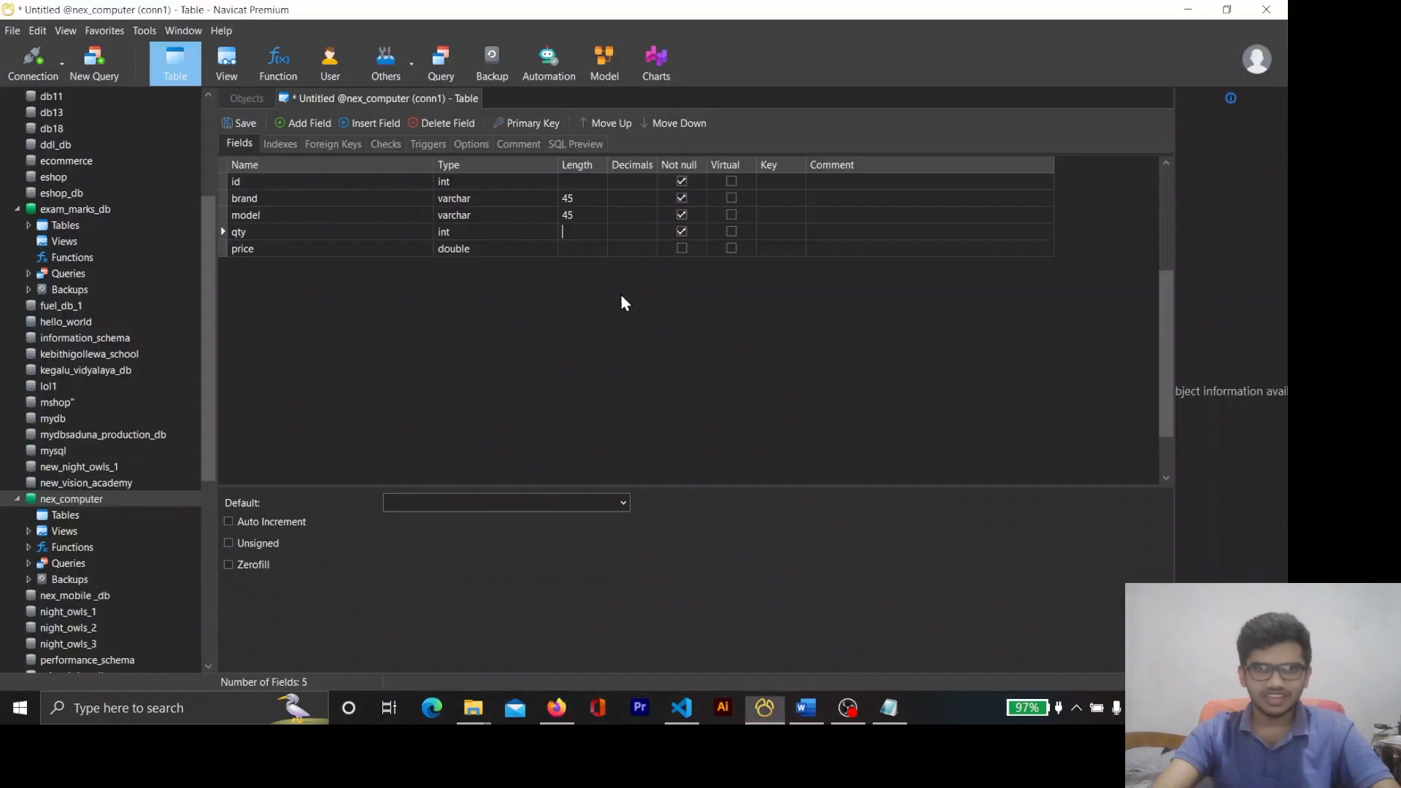
click(685, 249)
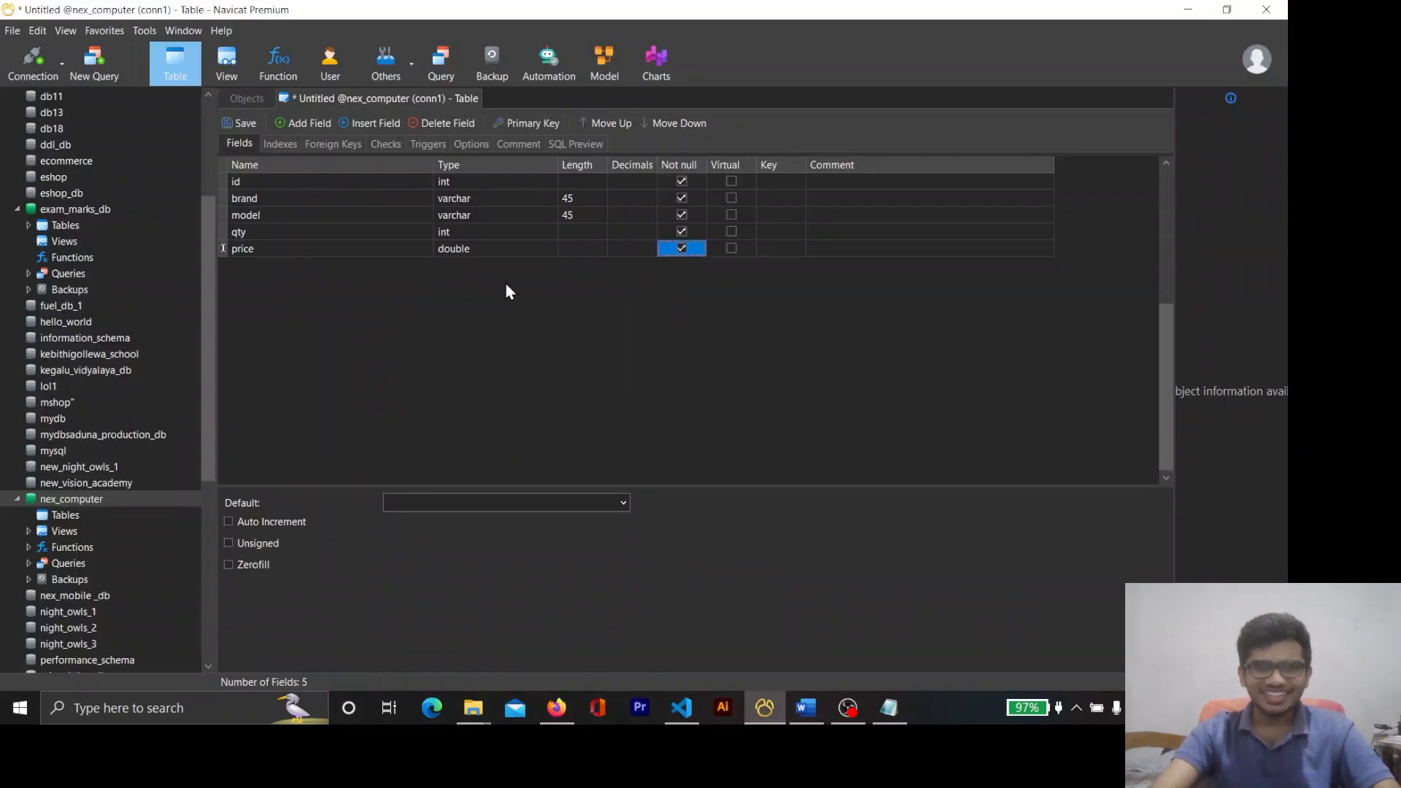
Check the designed fields against the product table specification in the question document
key(alt+Tab)
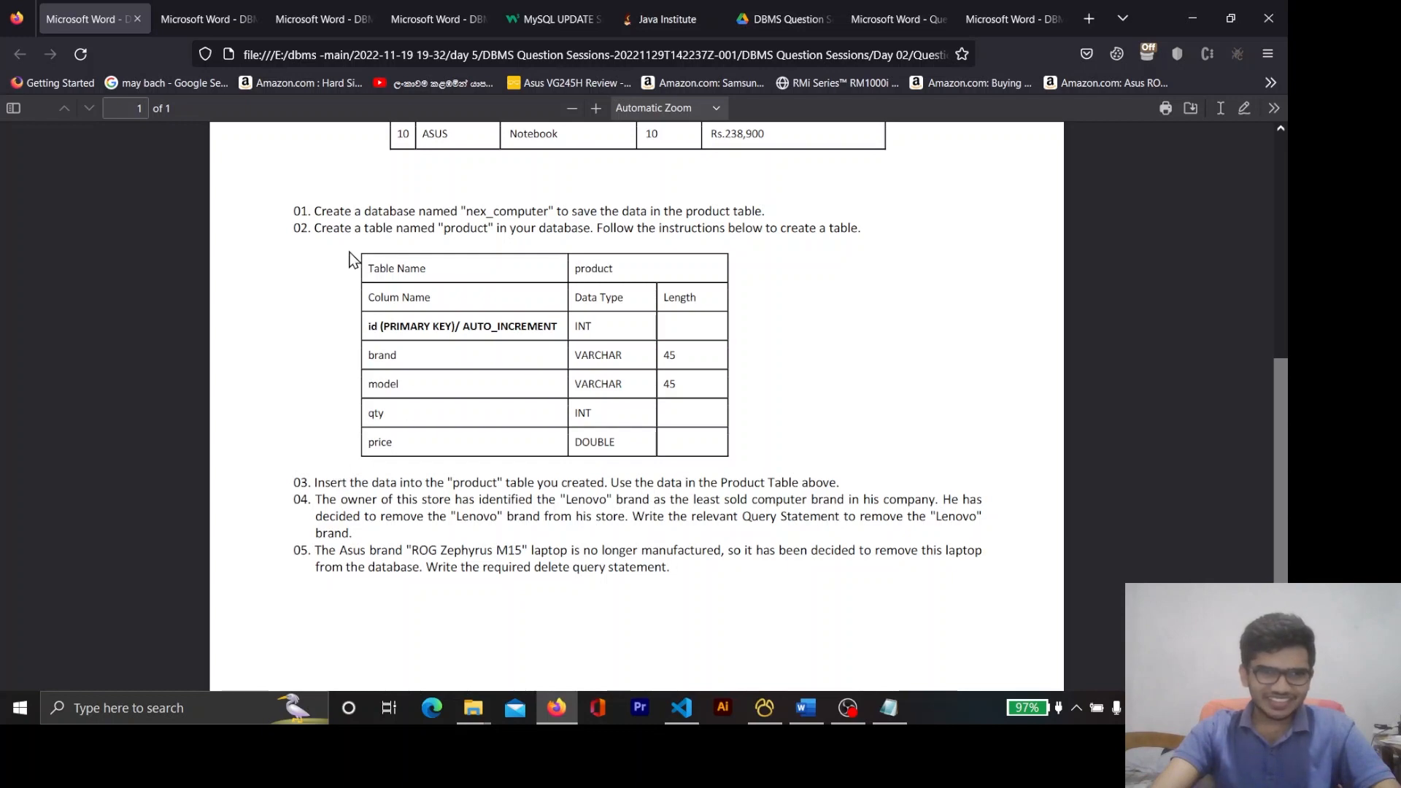
drag(328, 226, 769, 428)
key(alt+Tab)
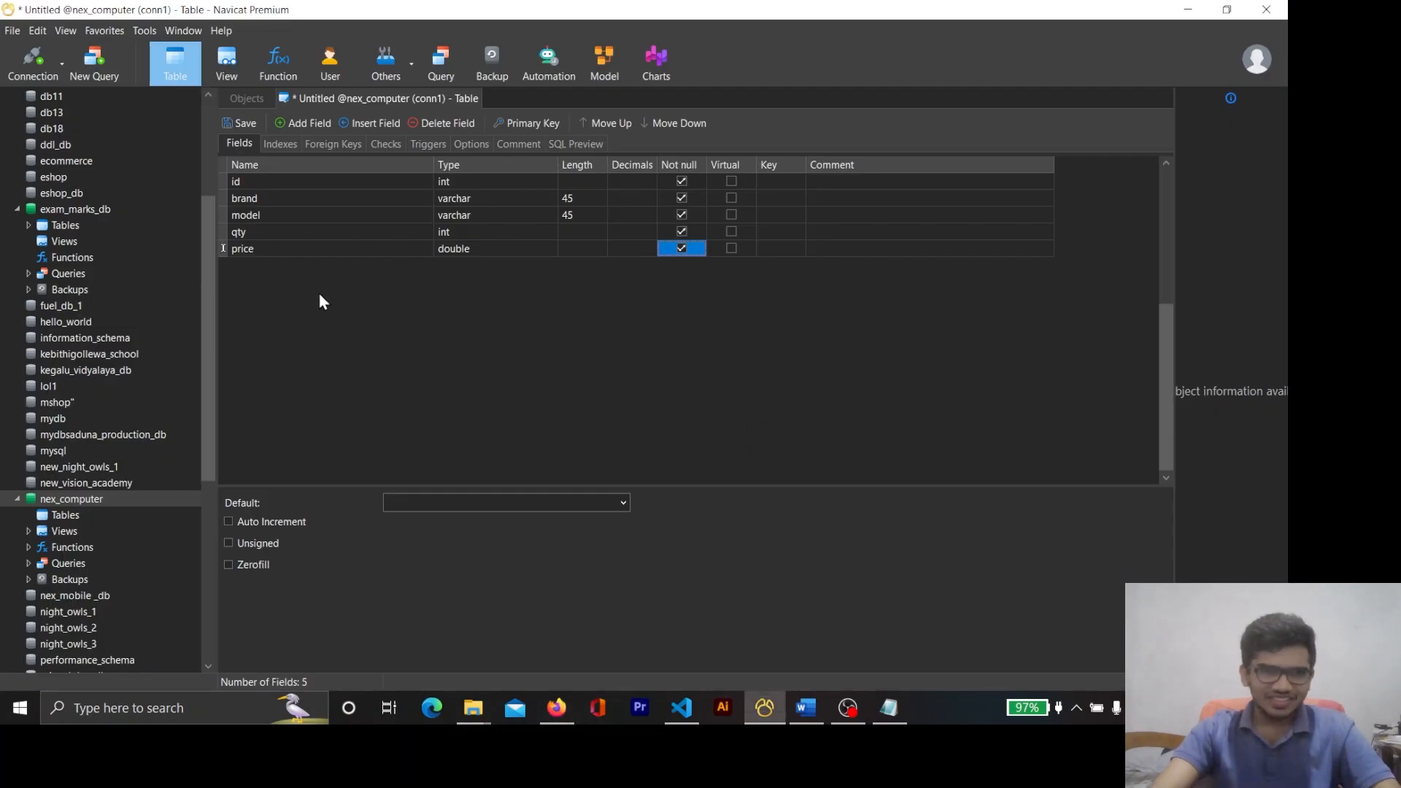
Try to save the table under the name product, copying the name from the question document
click(243, 129)
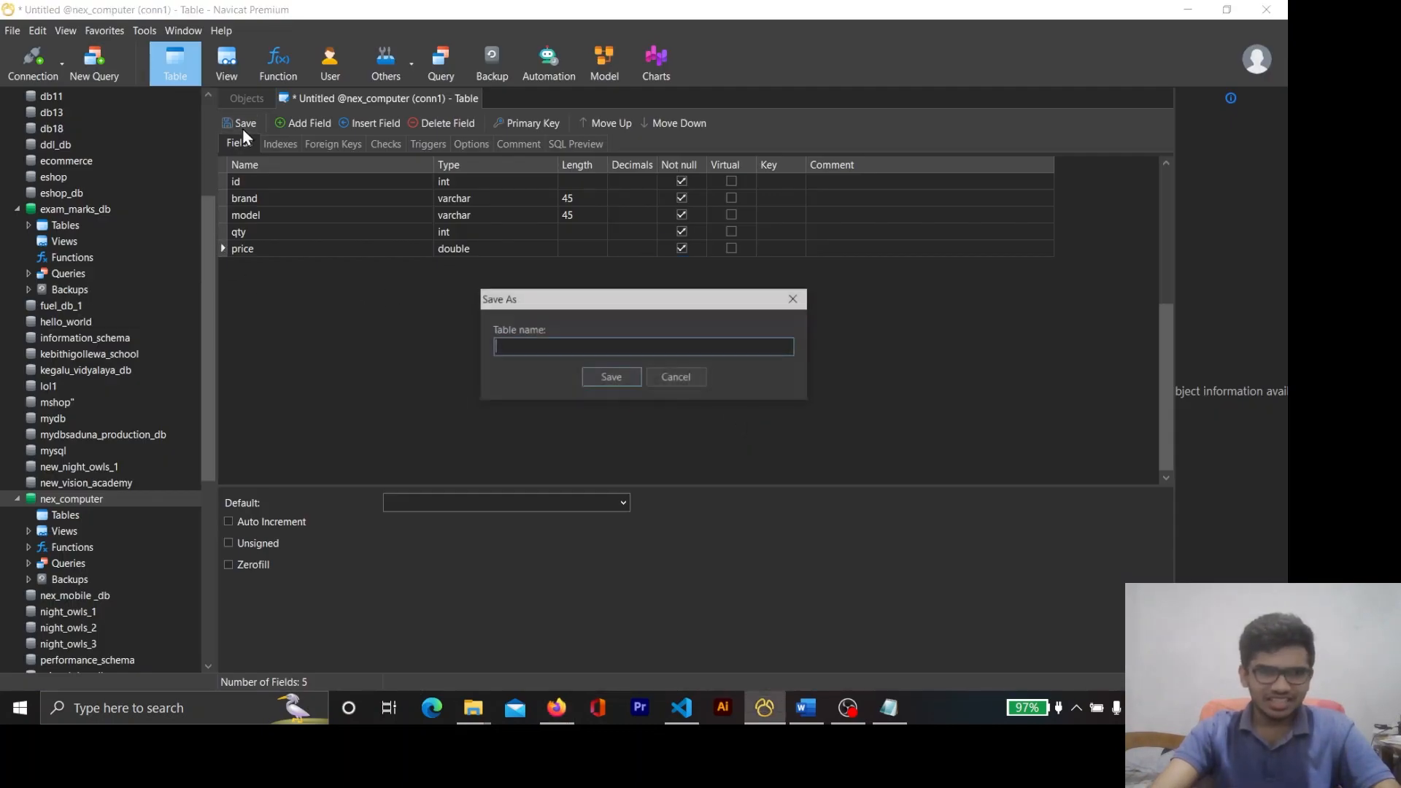
key(alt+Tab)
click(467, 229)
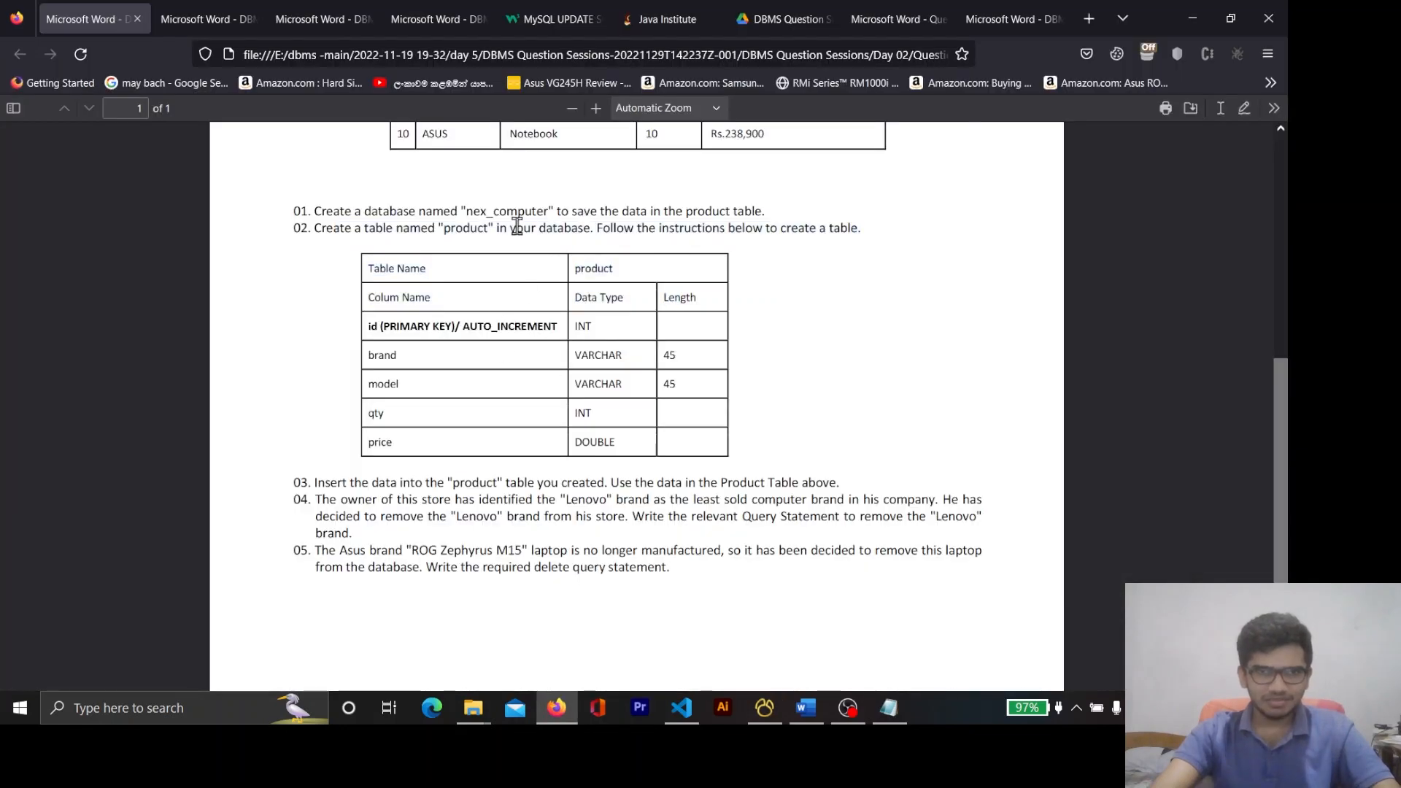
double_click(464, 229)
key(ctrl+c)
key(alt+Tab)
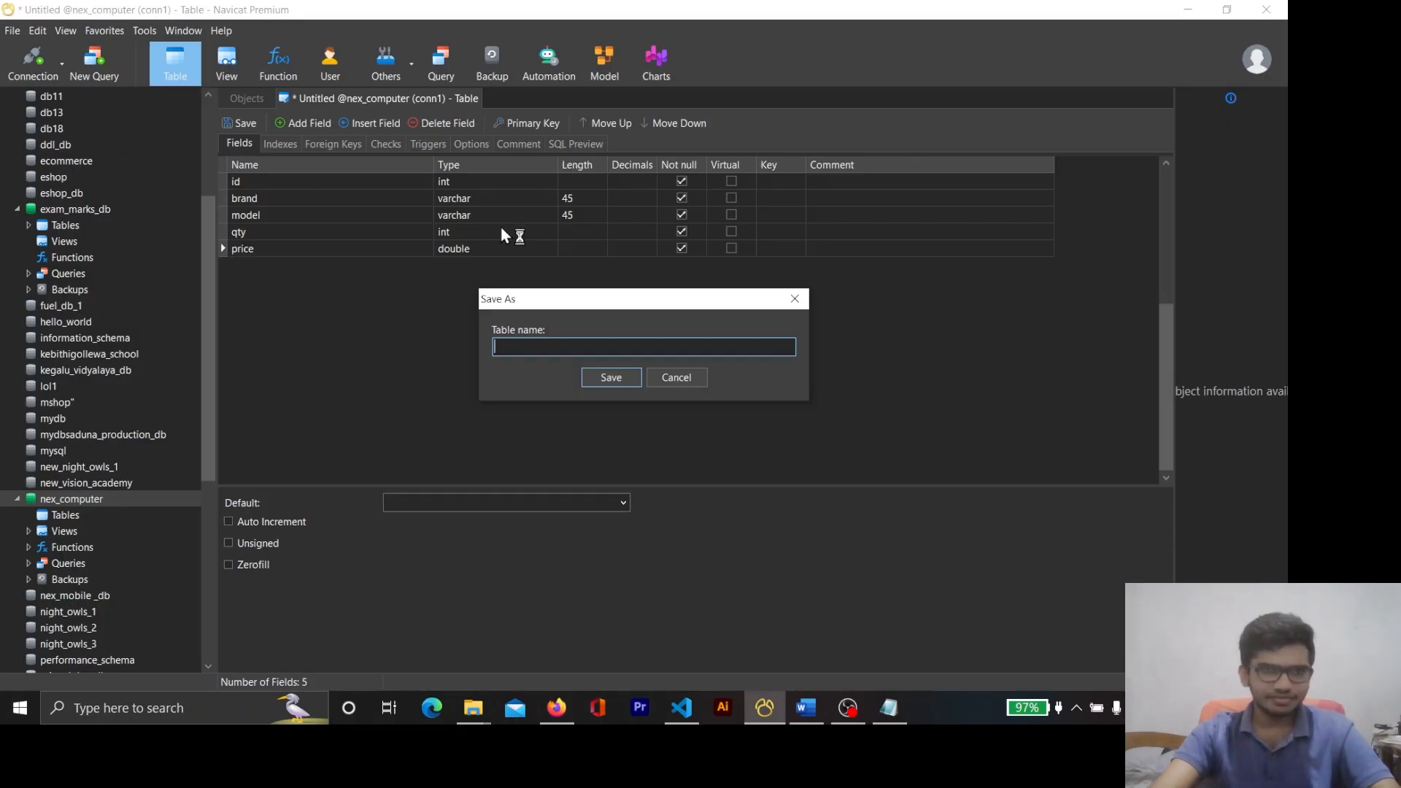
key(ctrl+v)
click(620, 379)
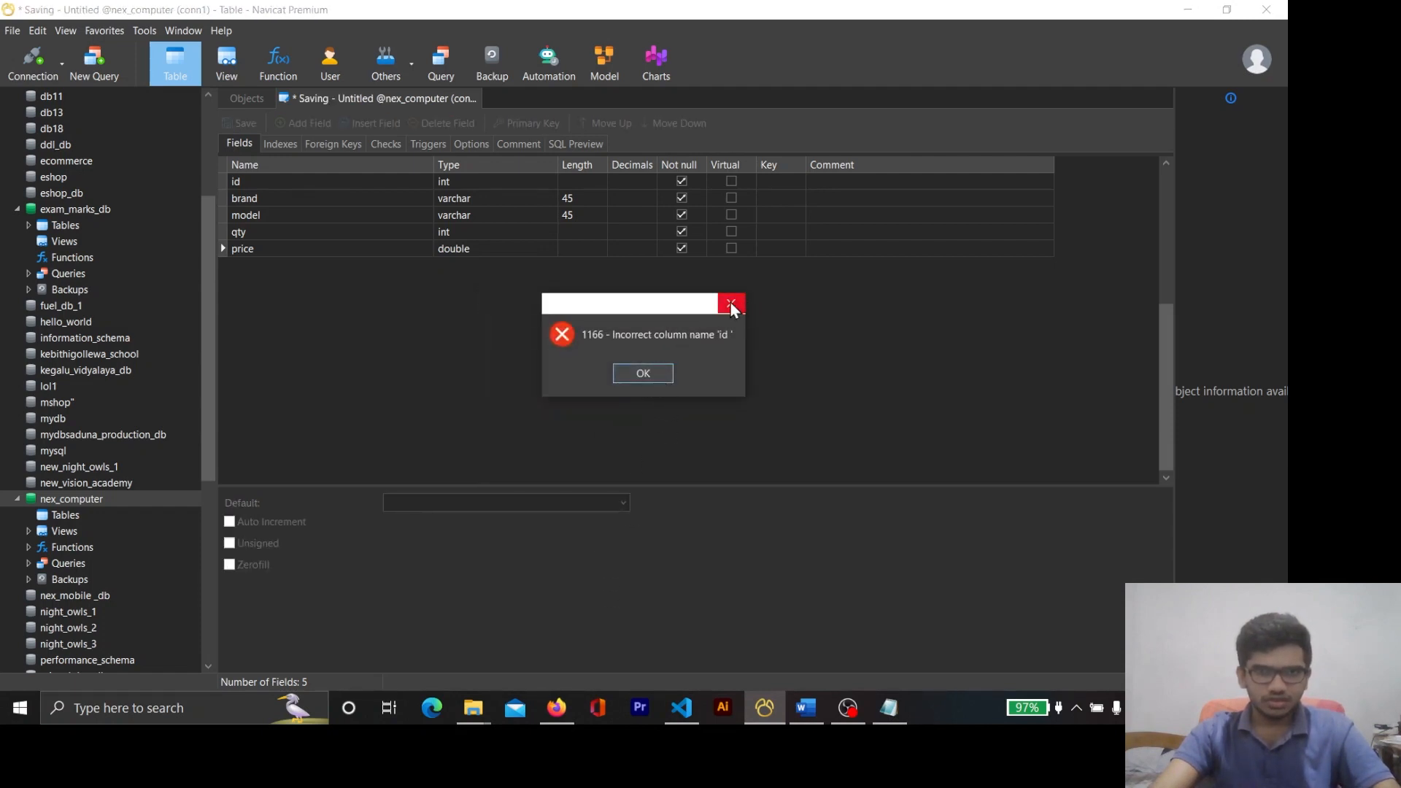
click(624, 384)
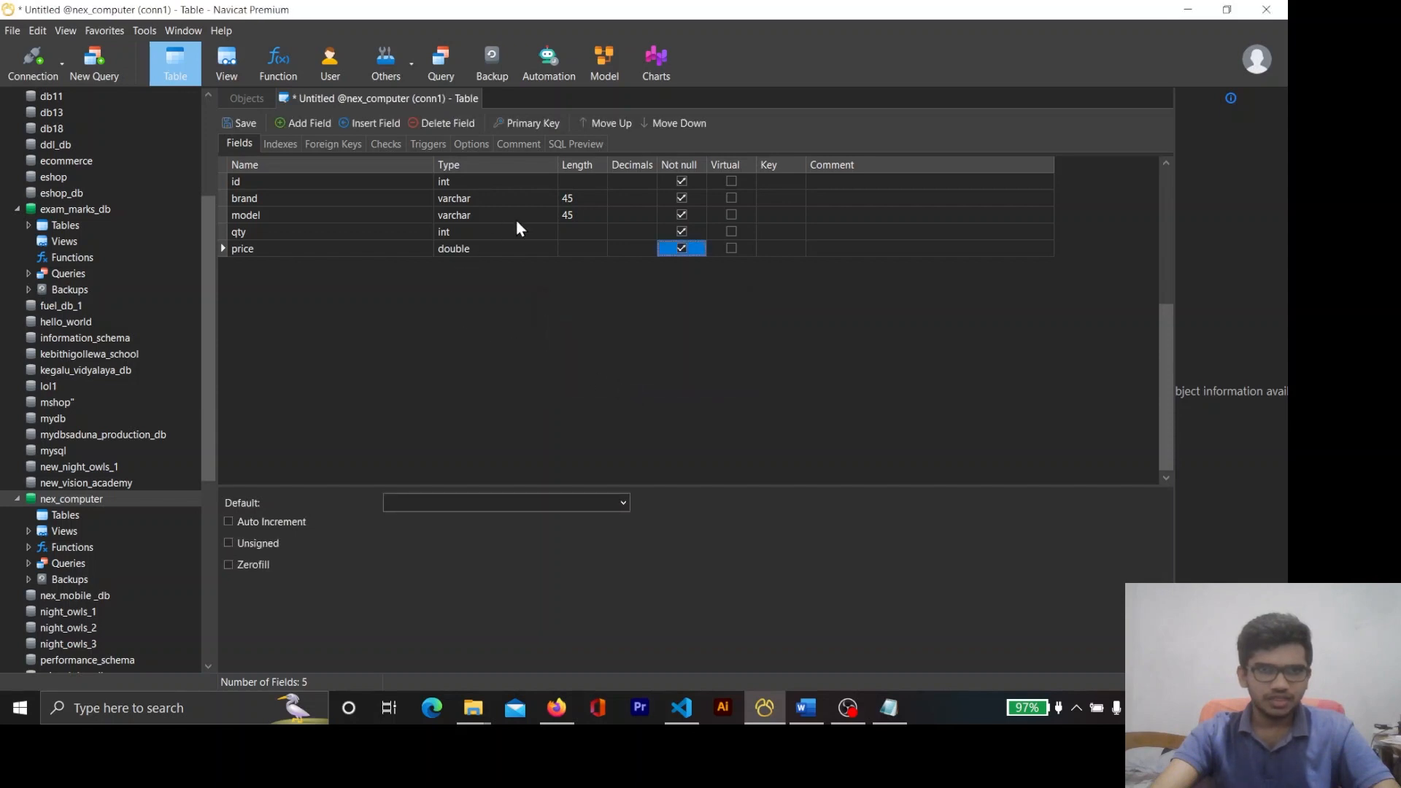
Make the id field the table's primary key
click(578, 182)
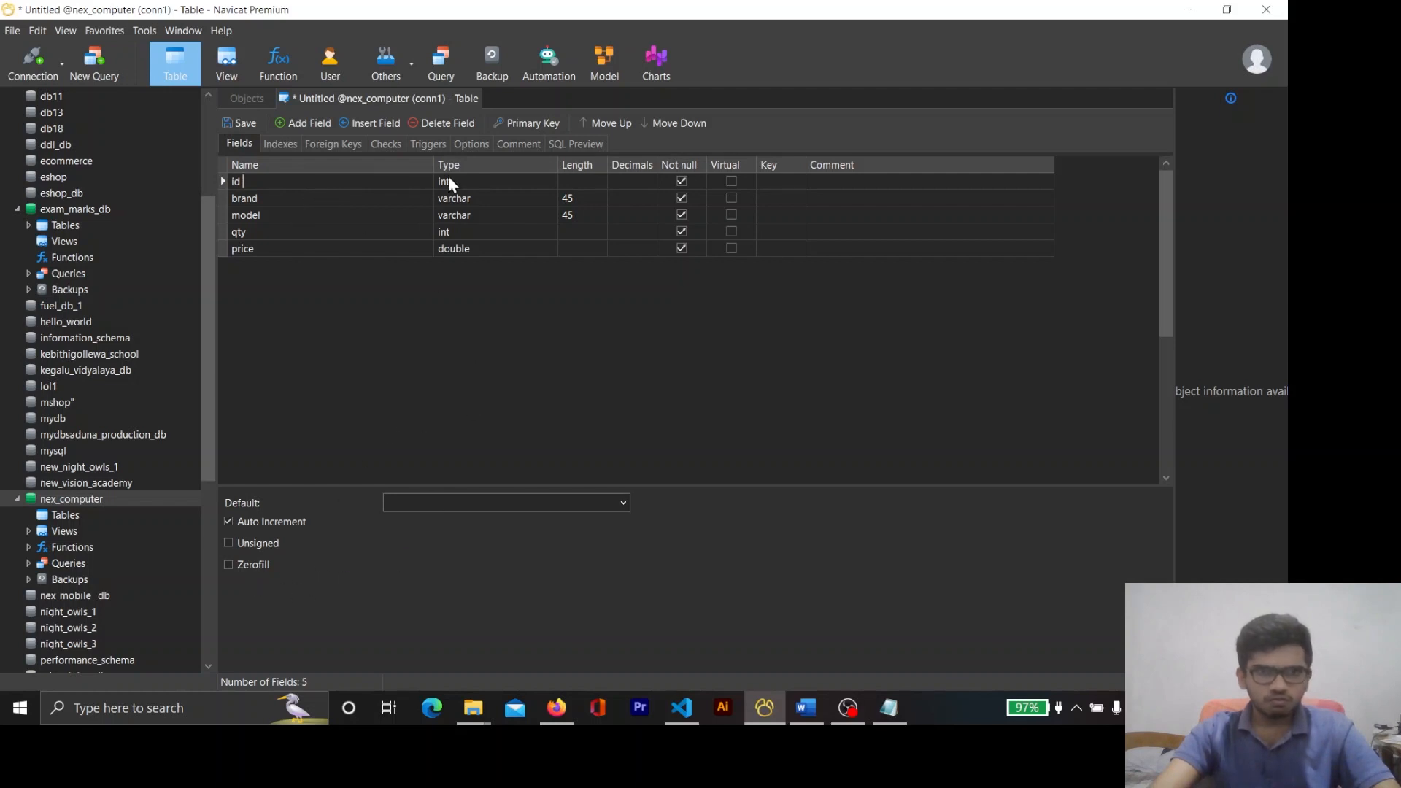
right_click(391, 178)
right_click(336, 182)
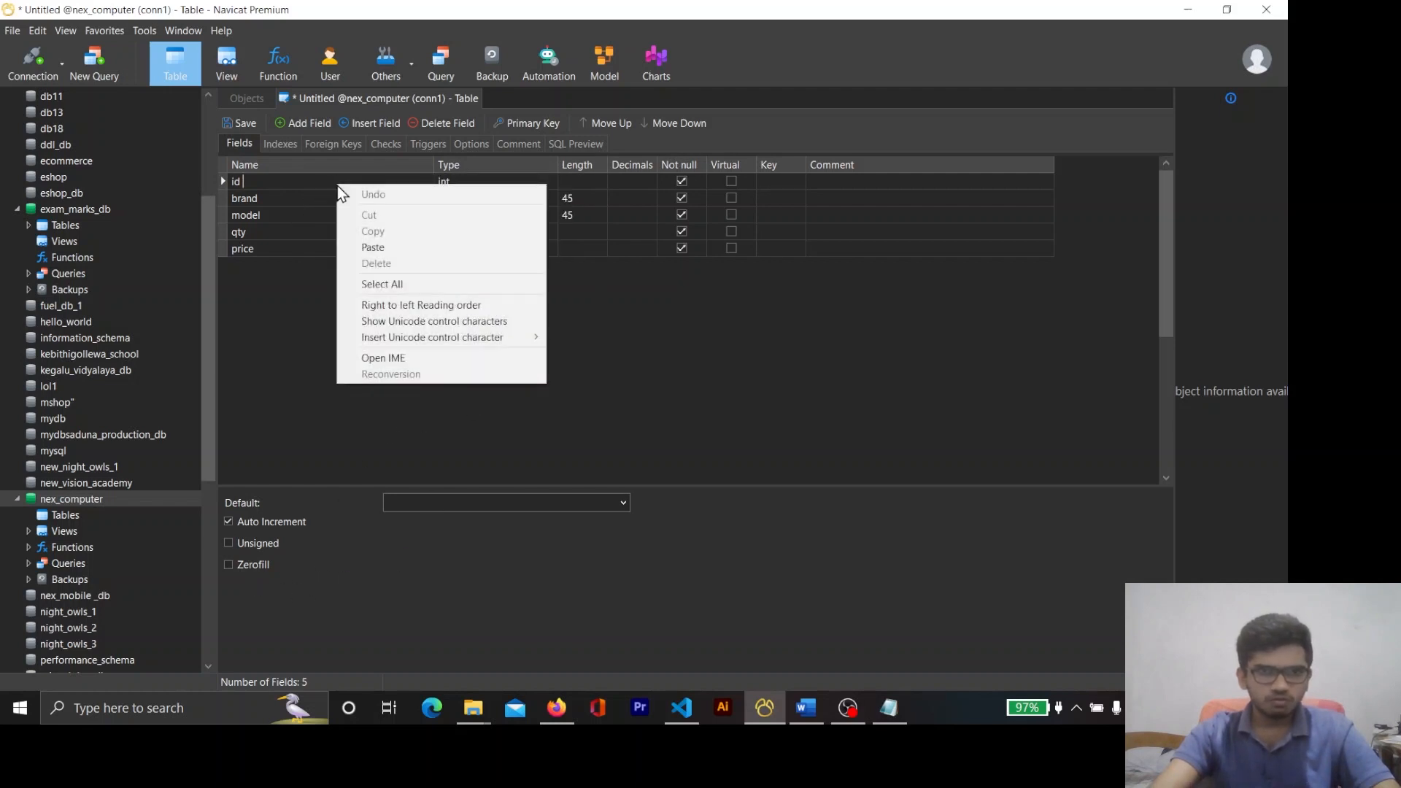
click(707, 366)
click(776, 185)
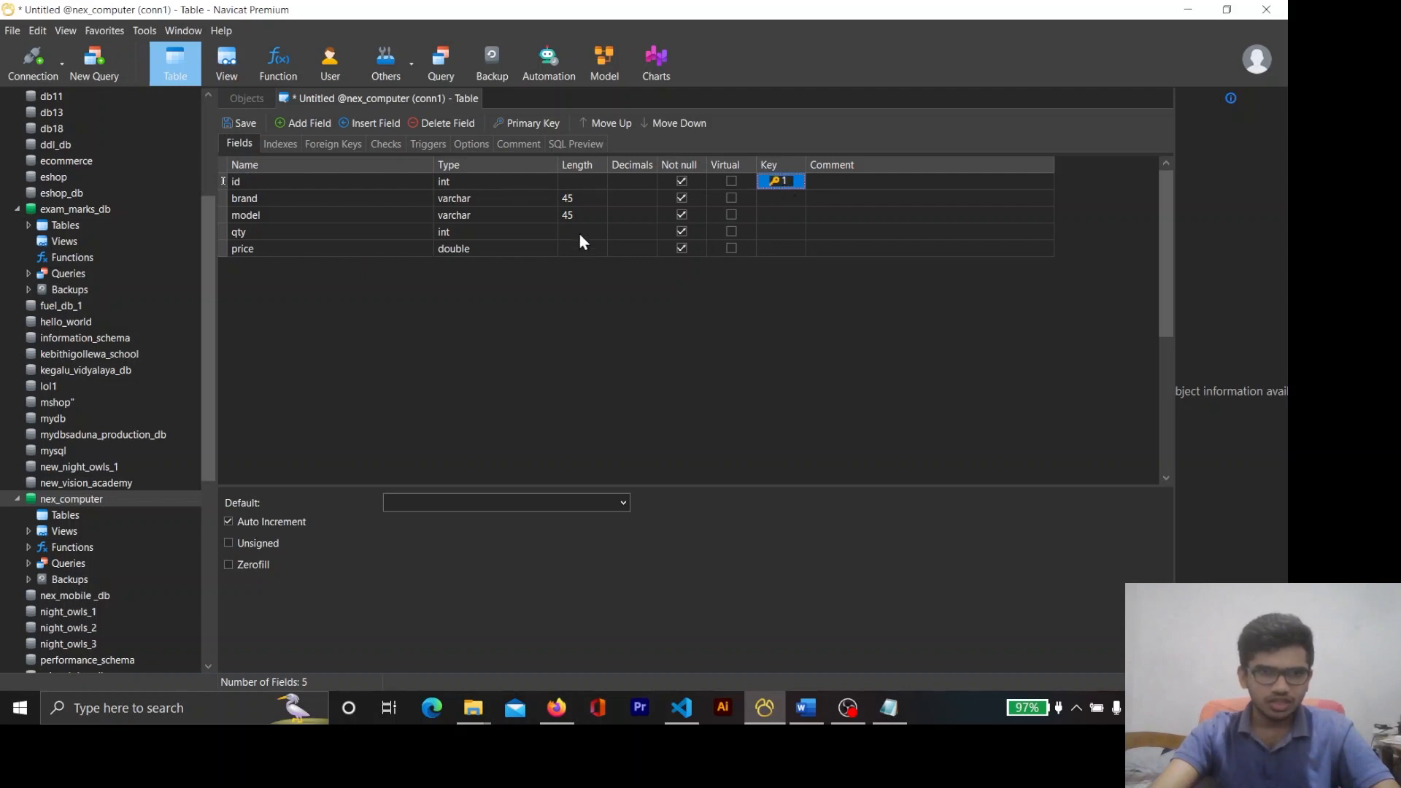
Try to save the table as product with the id primary key in place
click(239, 124)
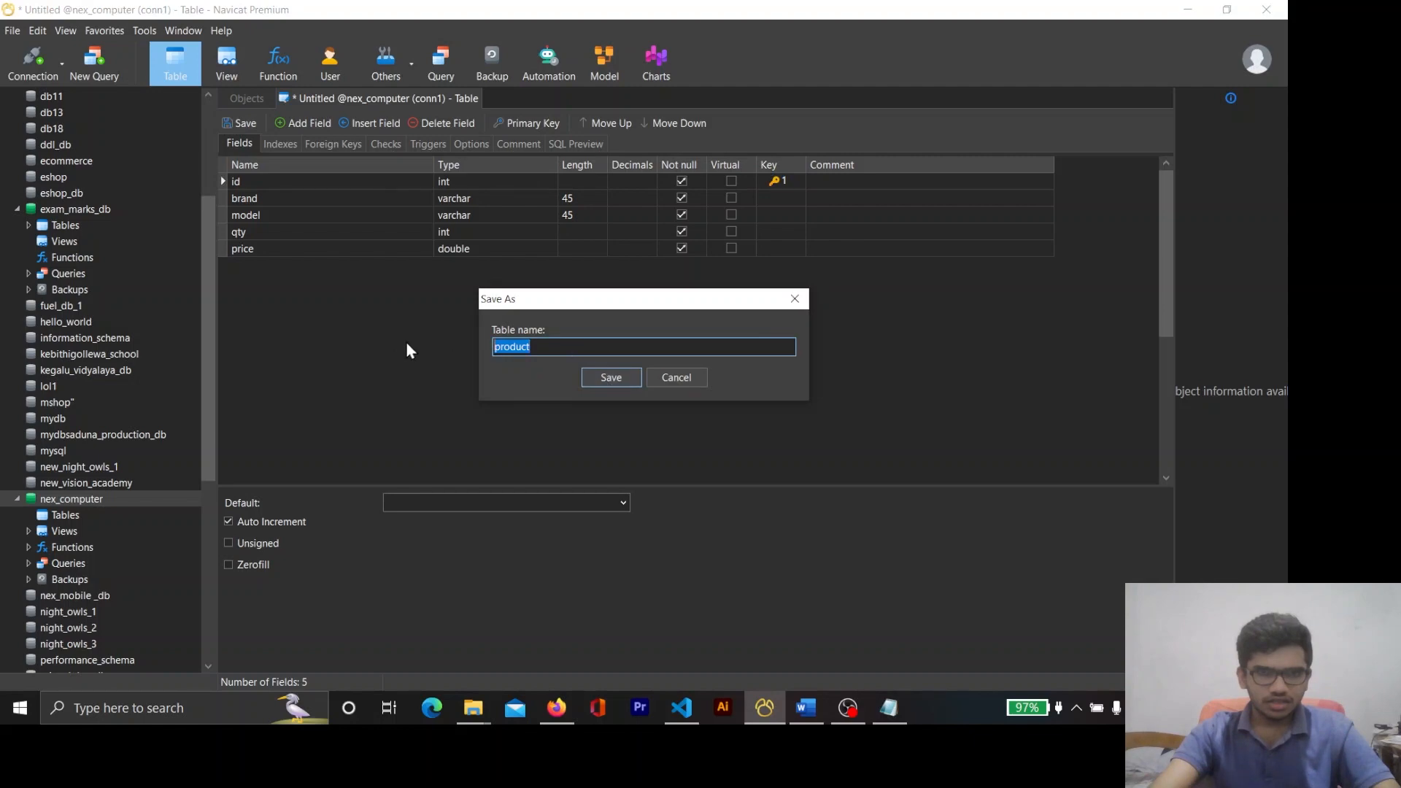
click(557, 708)
click(557, 708)
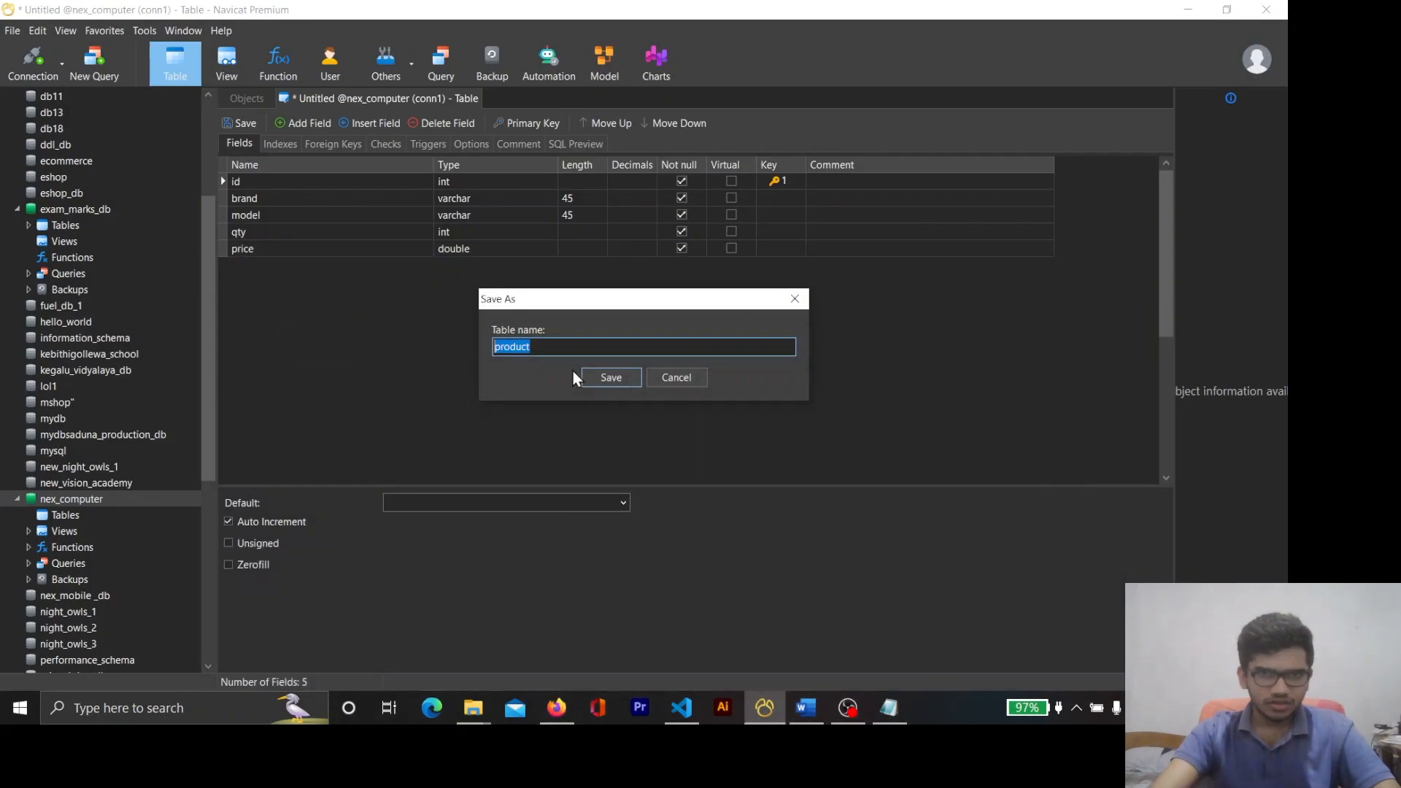
click(598, 374)
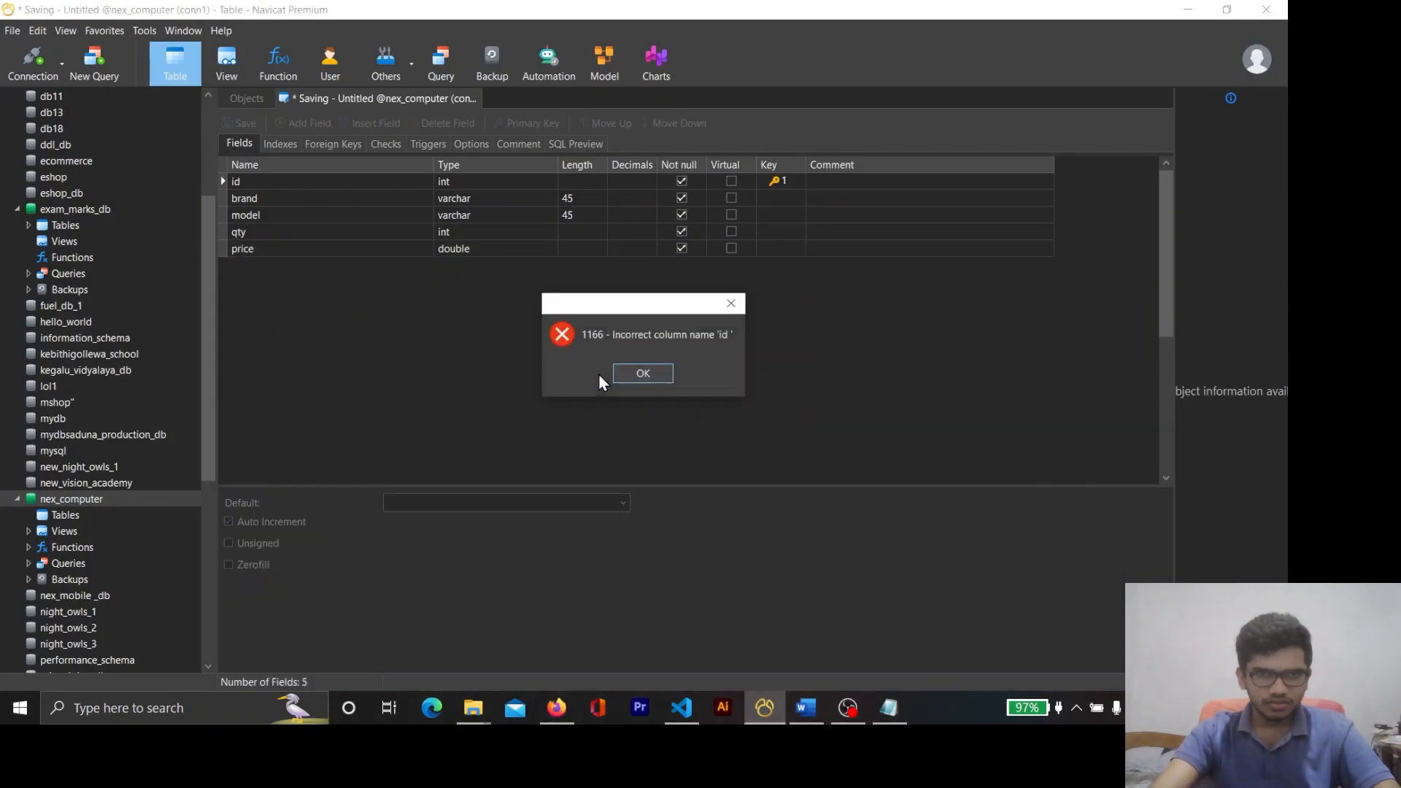
click(664, 376)
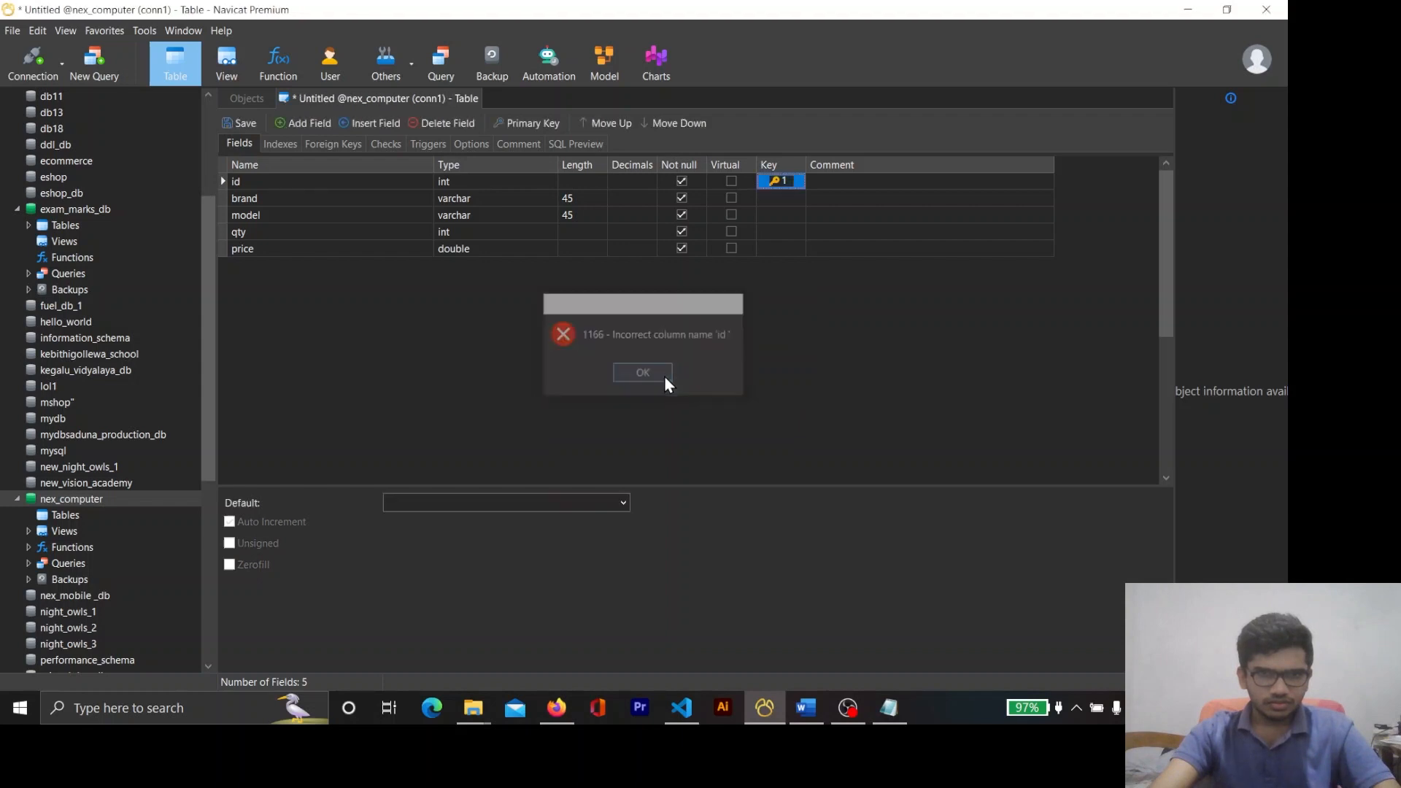
Remove the not null setting from the id field and try again to save the table as product
click(685, 181)
click(241, 123)
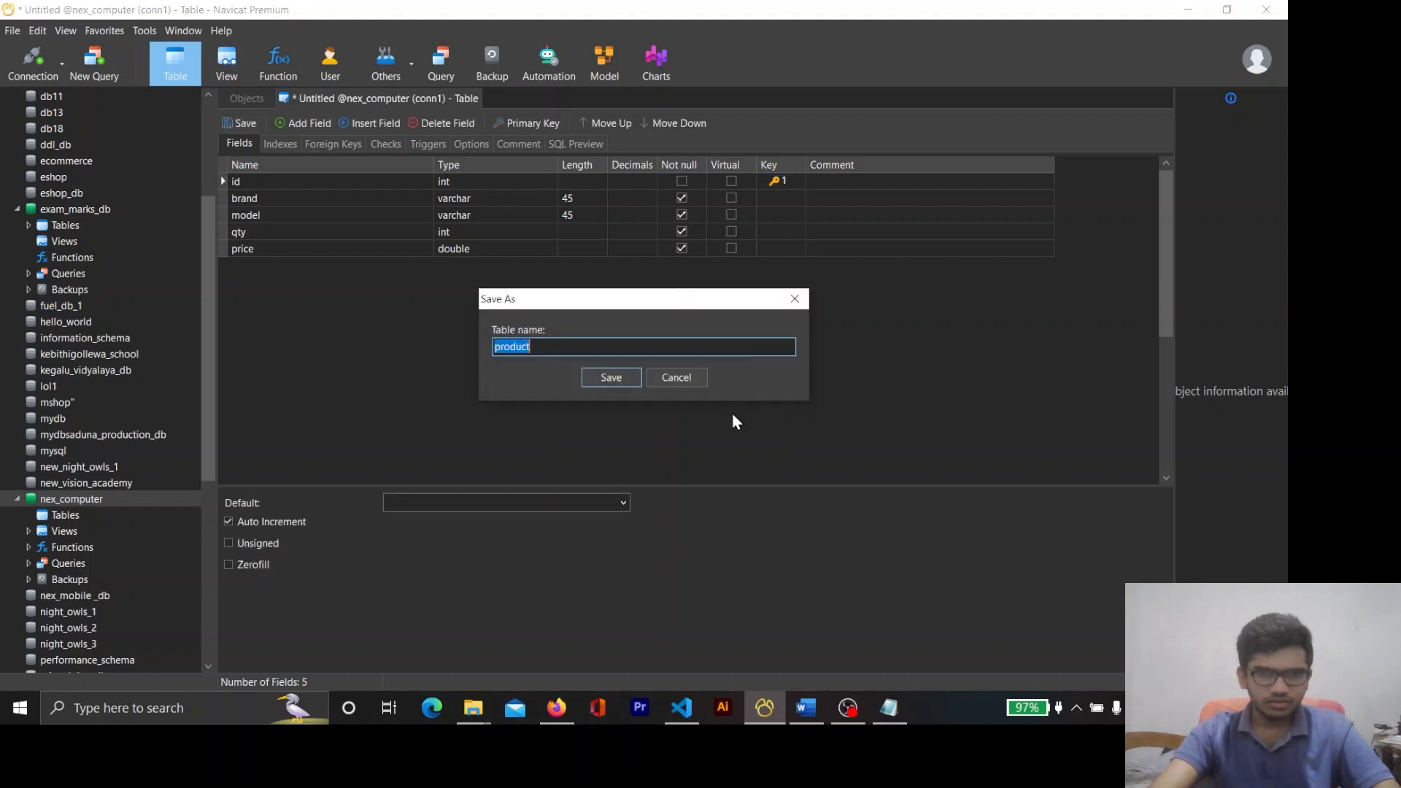
click(621, 385)
click(661, 379)
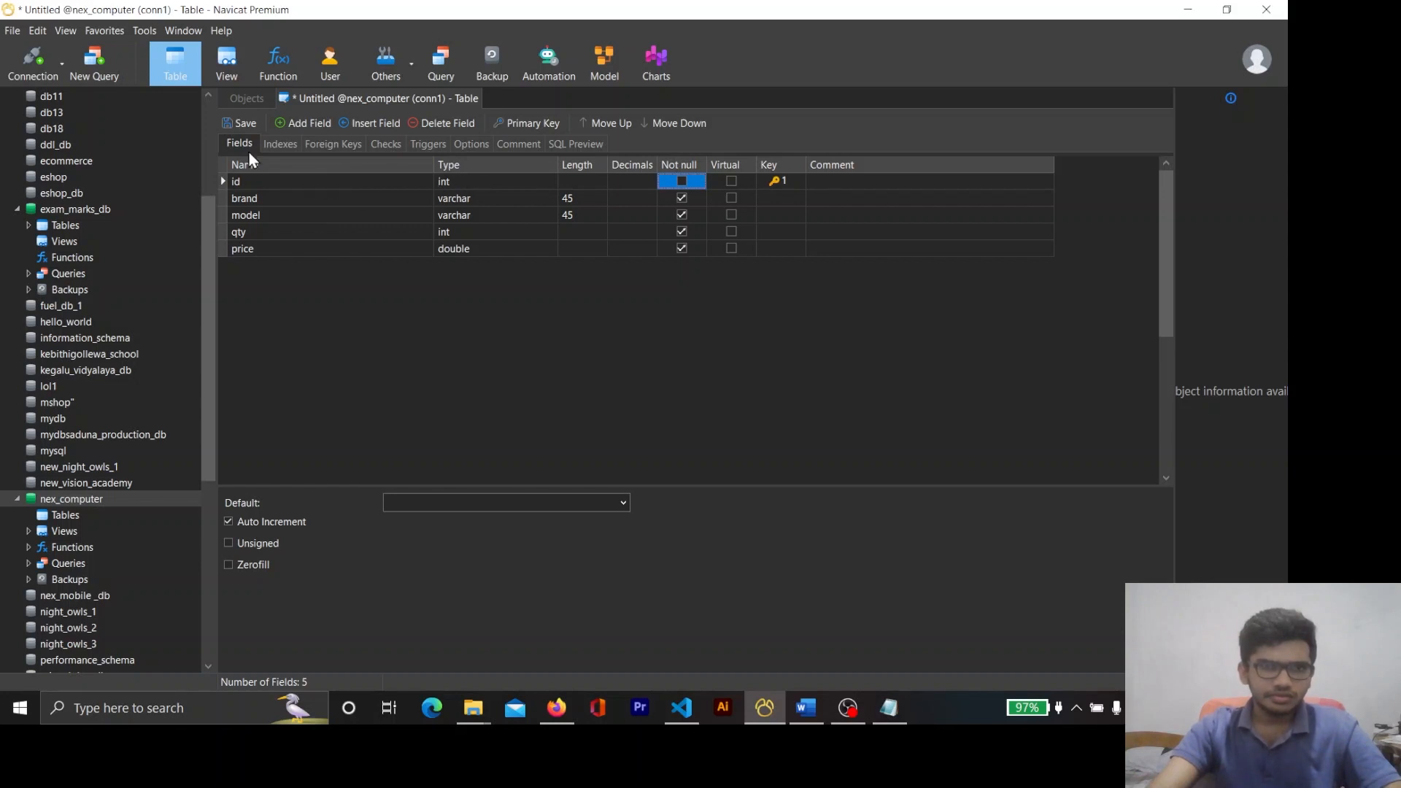
click(239, 123)
click(624, 379)
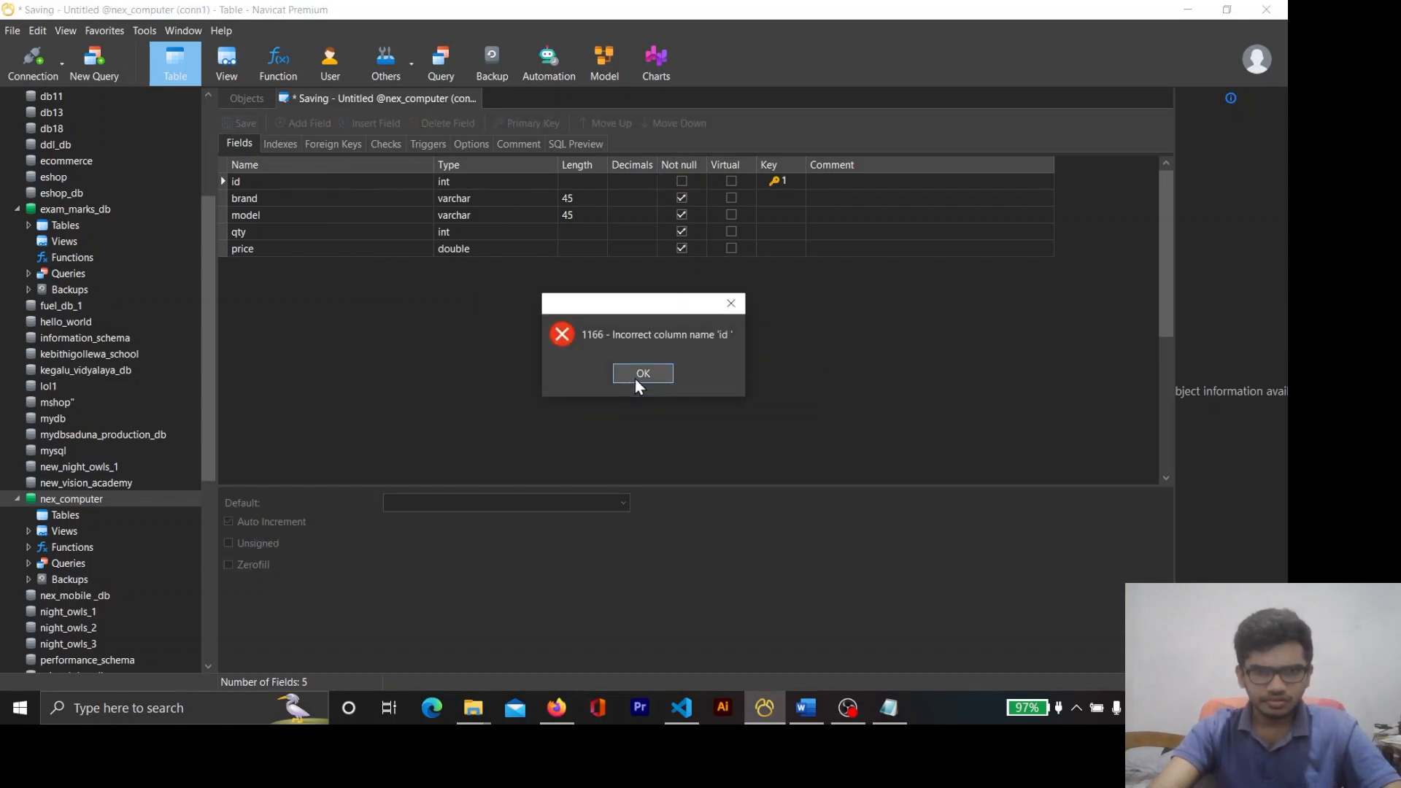
Remove the trailing space from the id field's name and try again to save the table as product
click(643, 373)
click(265, 181)
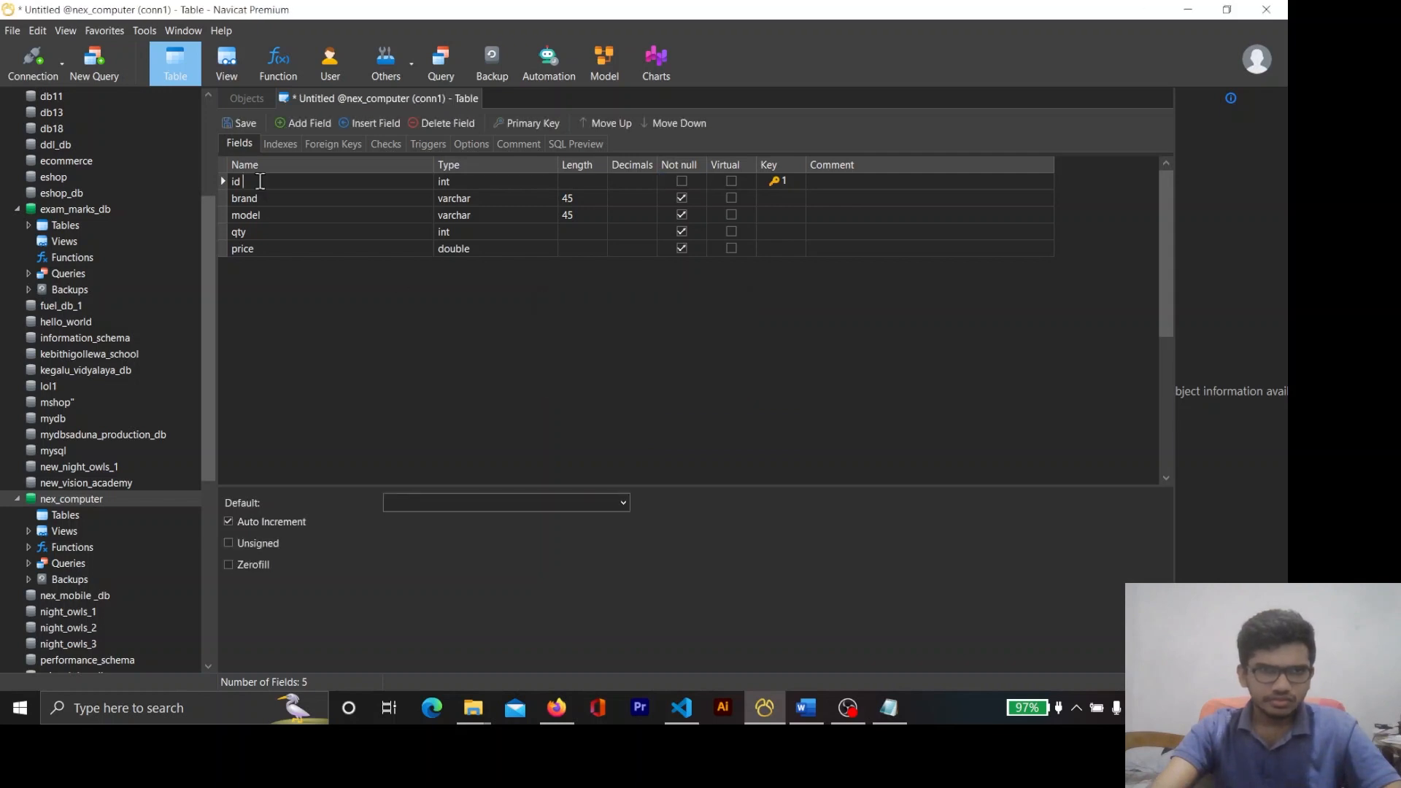
key(BackSpace)
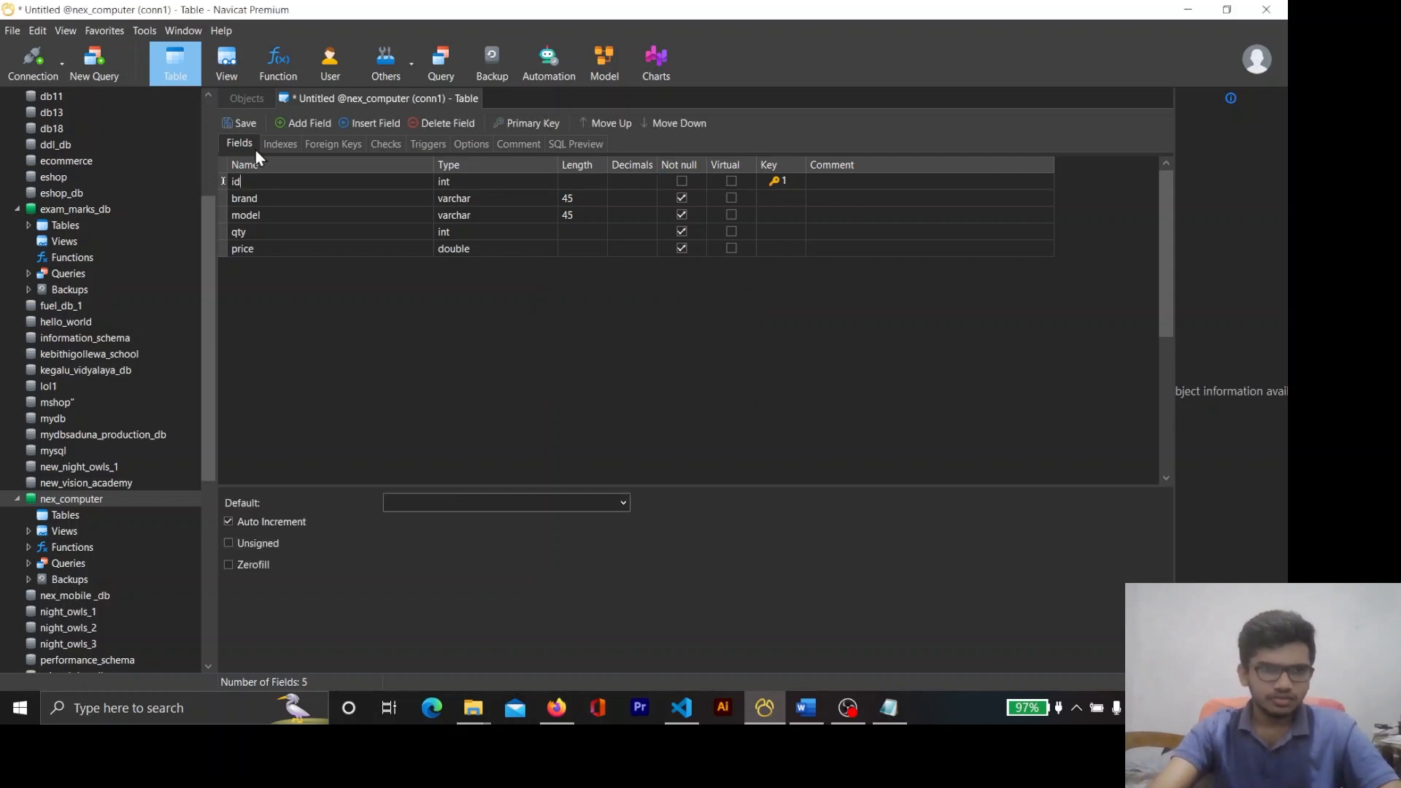
click(248, 124)
click(616, 374)
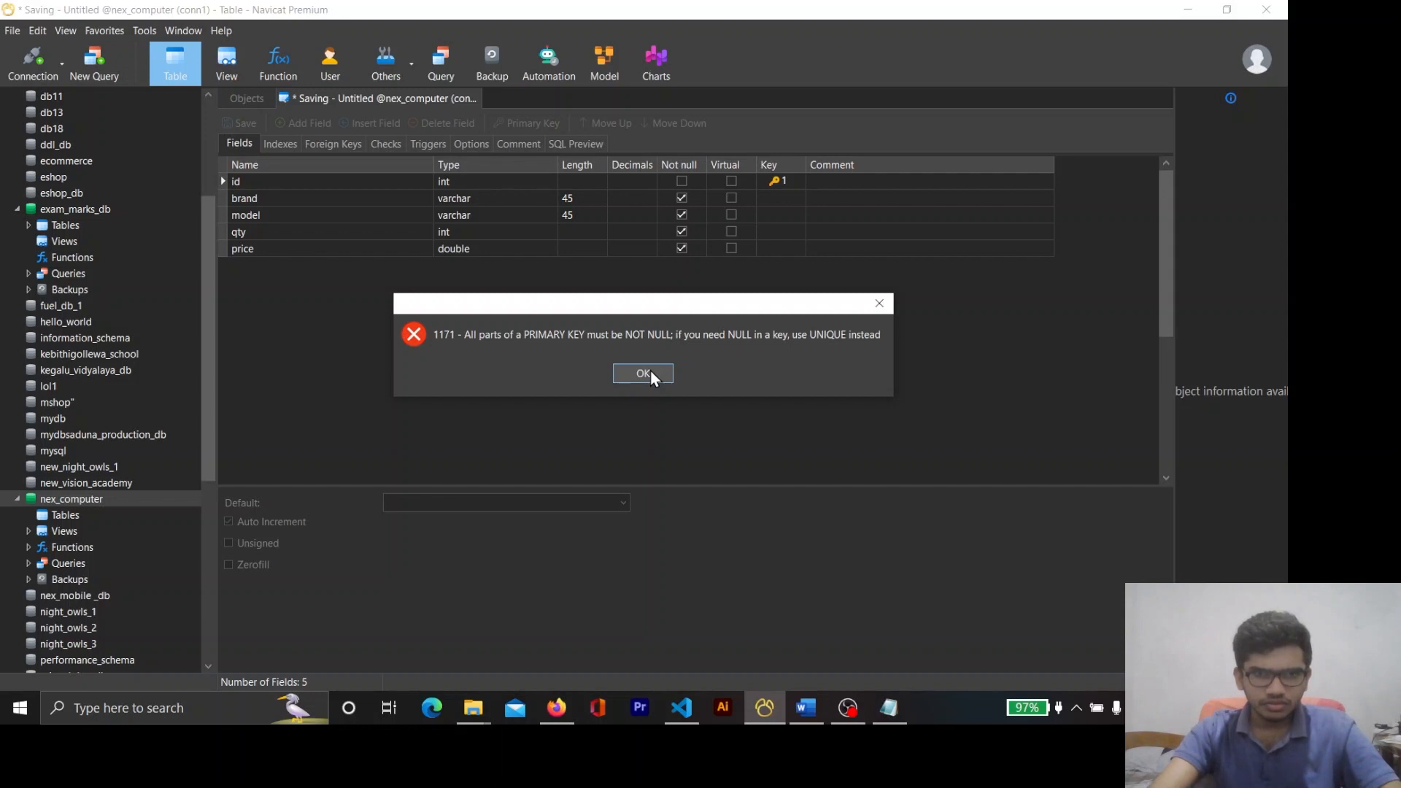
click(643, 374)
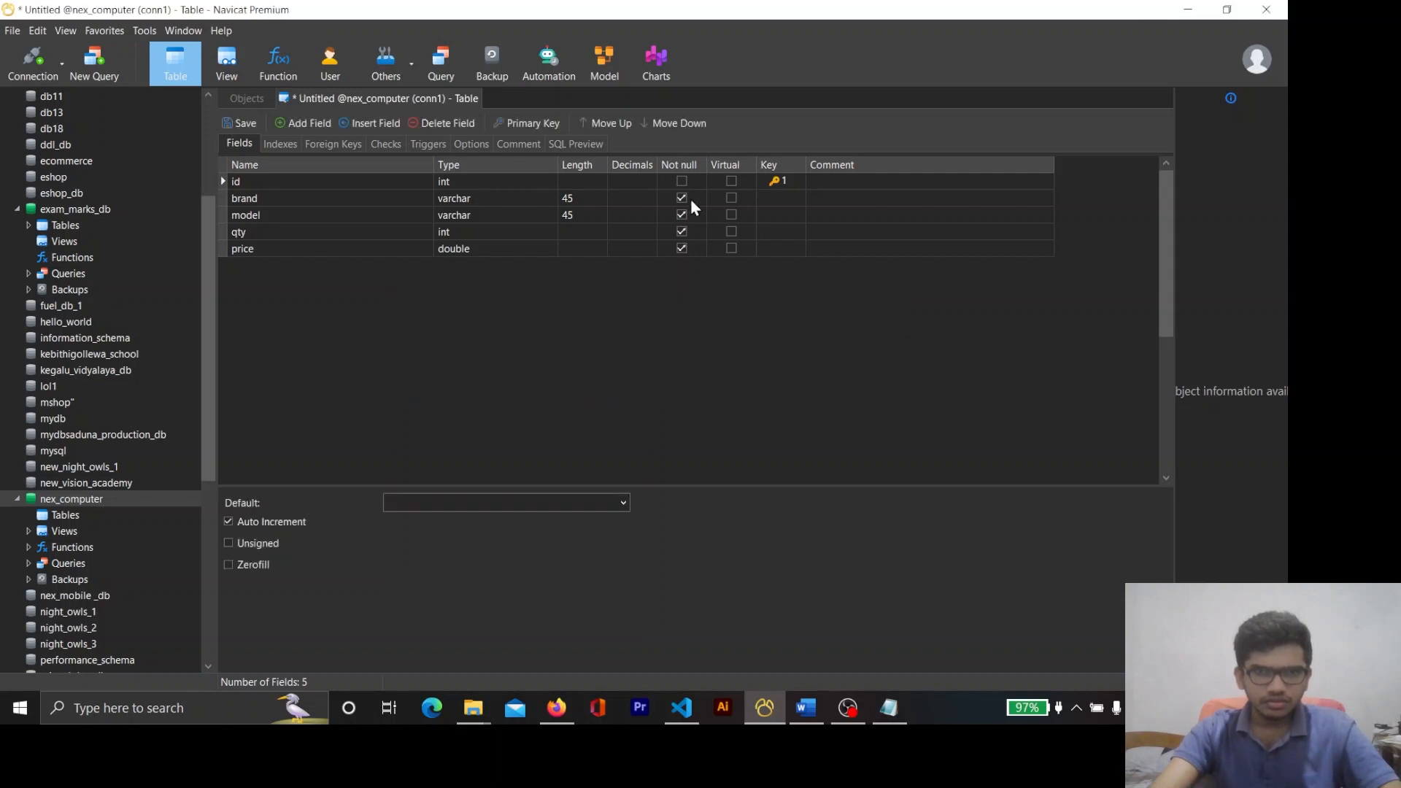
Set the id field to not null and save the table as product
click(681, 182)
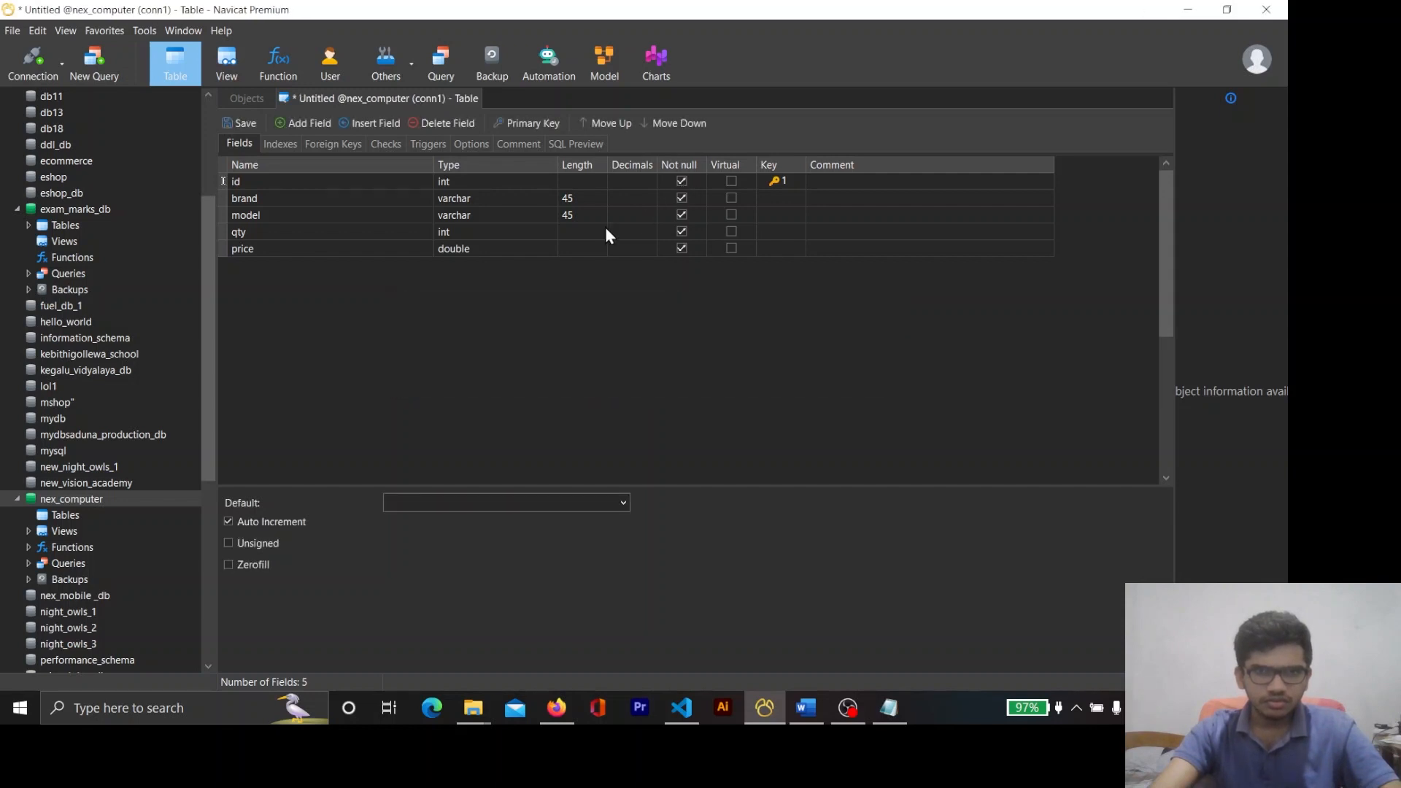
click(238, 126)
click(613, 376)
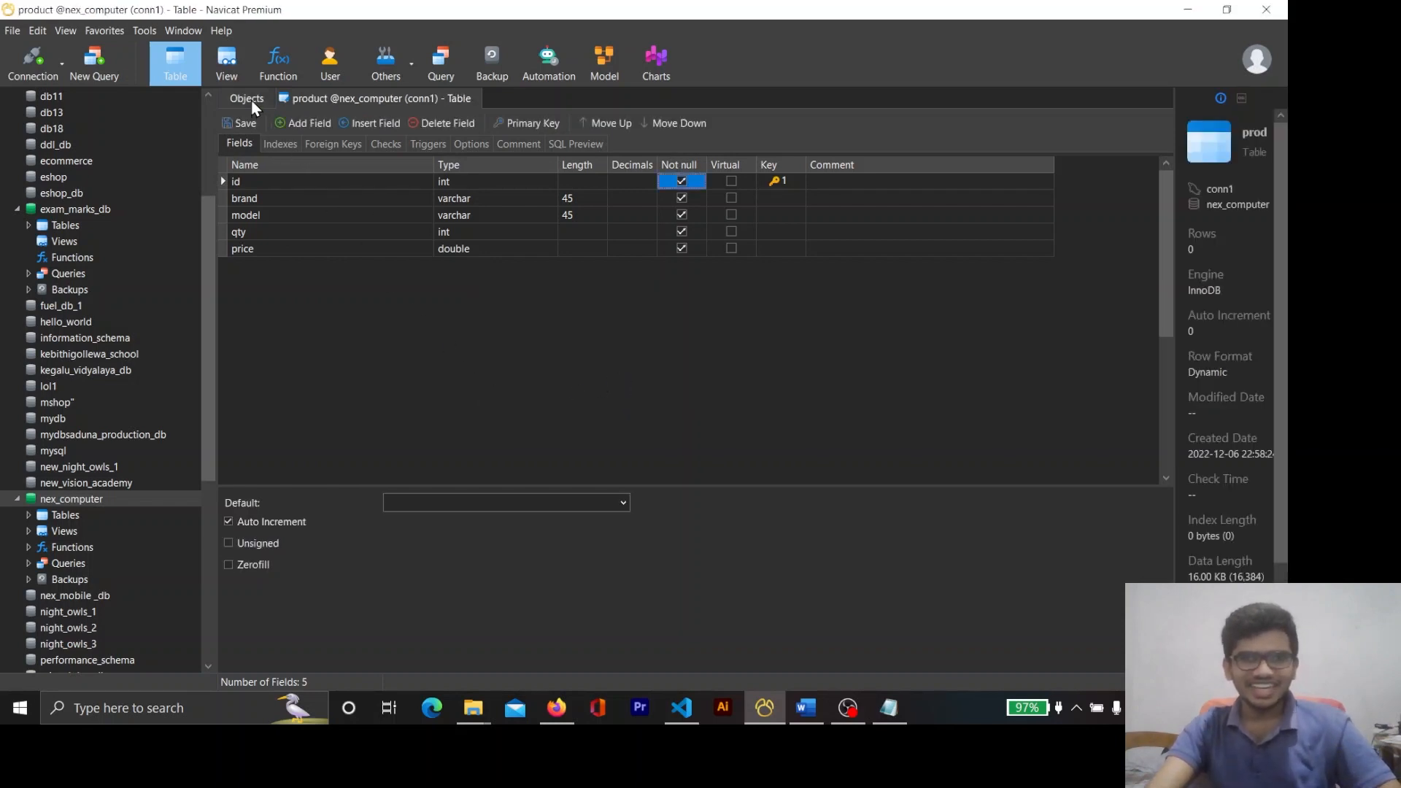
Open the saved product table's data view and check its id, brand, model, qty and price columns
click(251, 181)
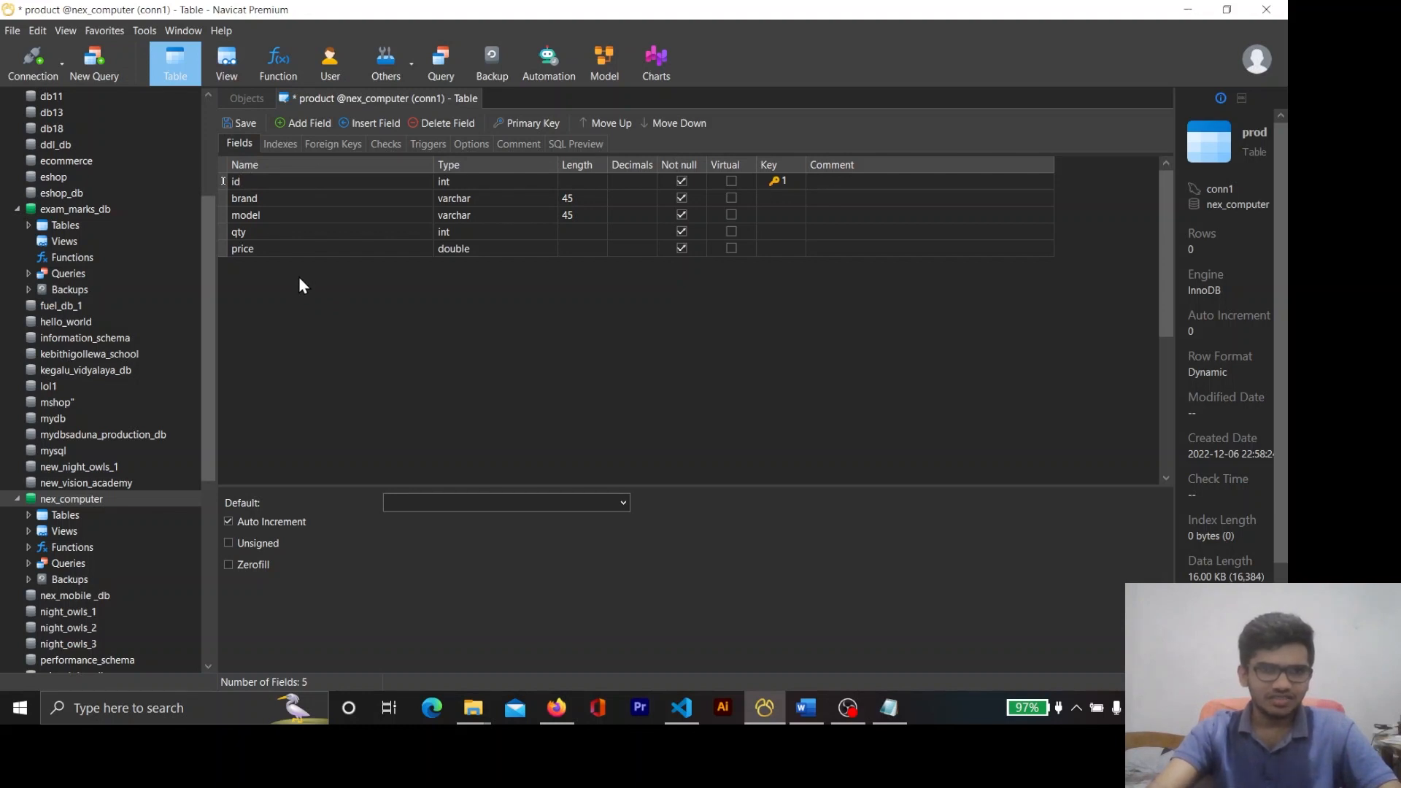
click(238, 101)
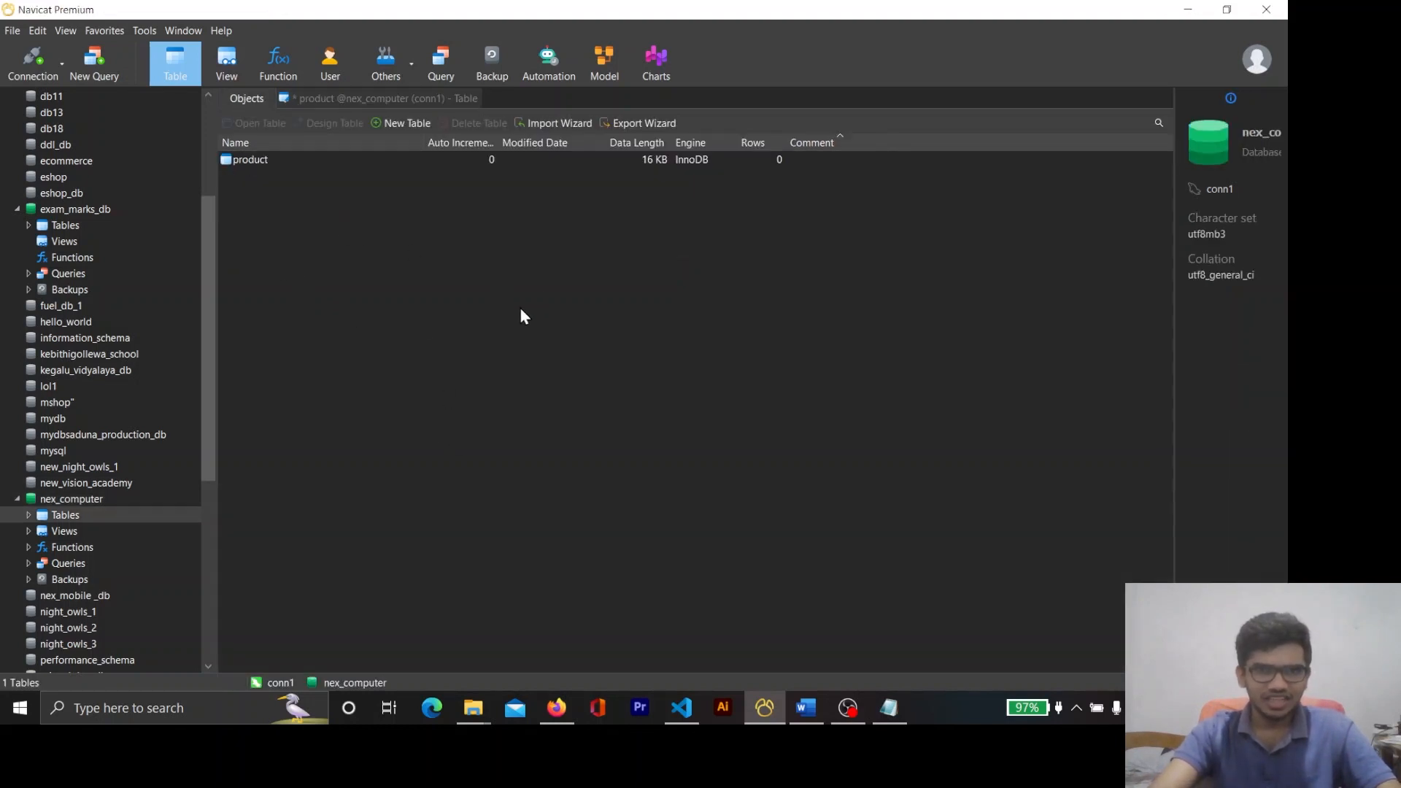
double_click(255, 163)
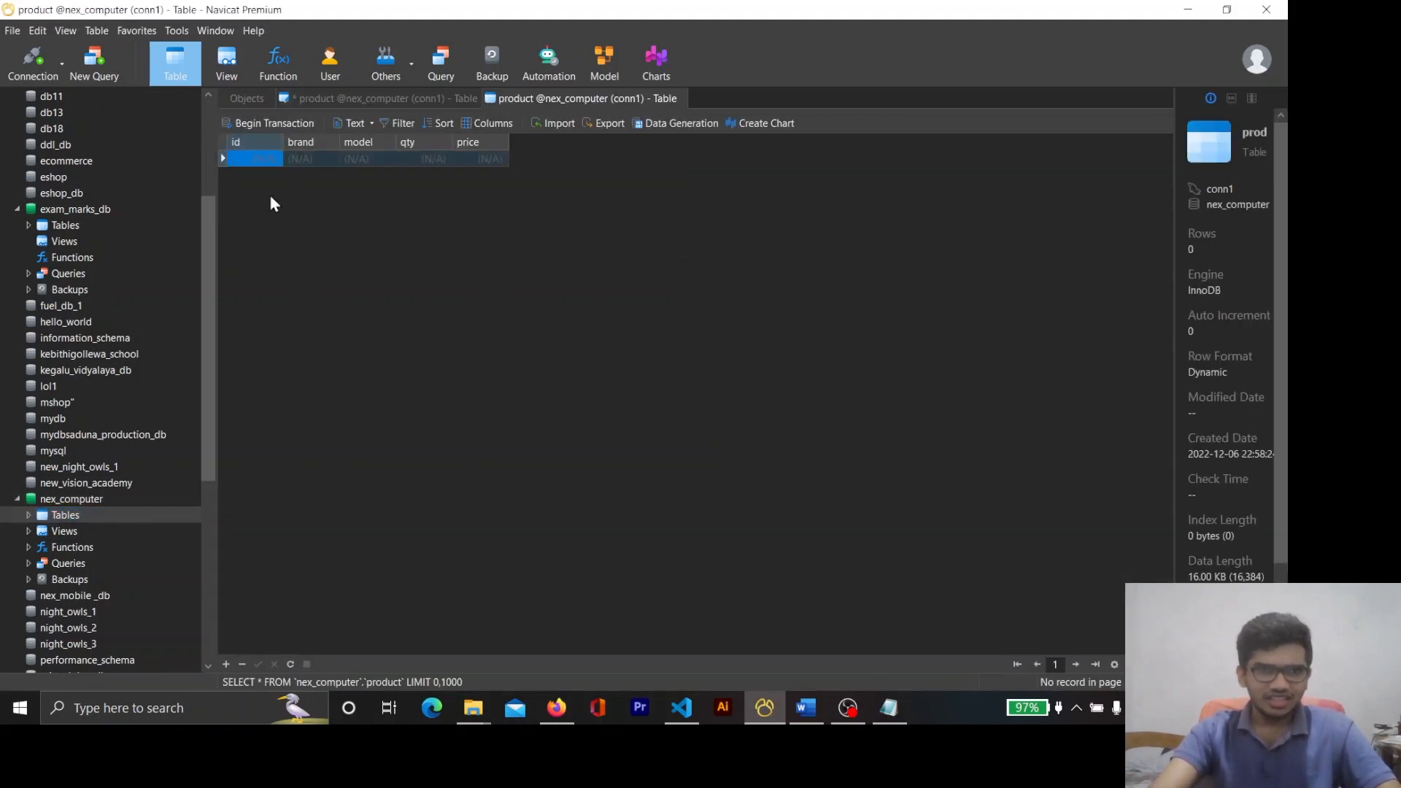
click(256, 142)
click(310, 140)
click(413, 141)
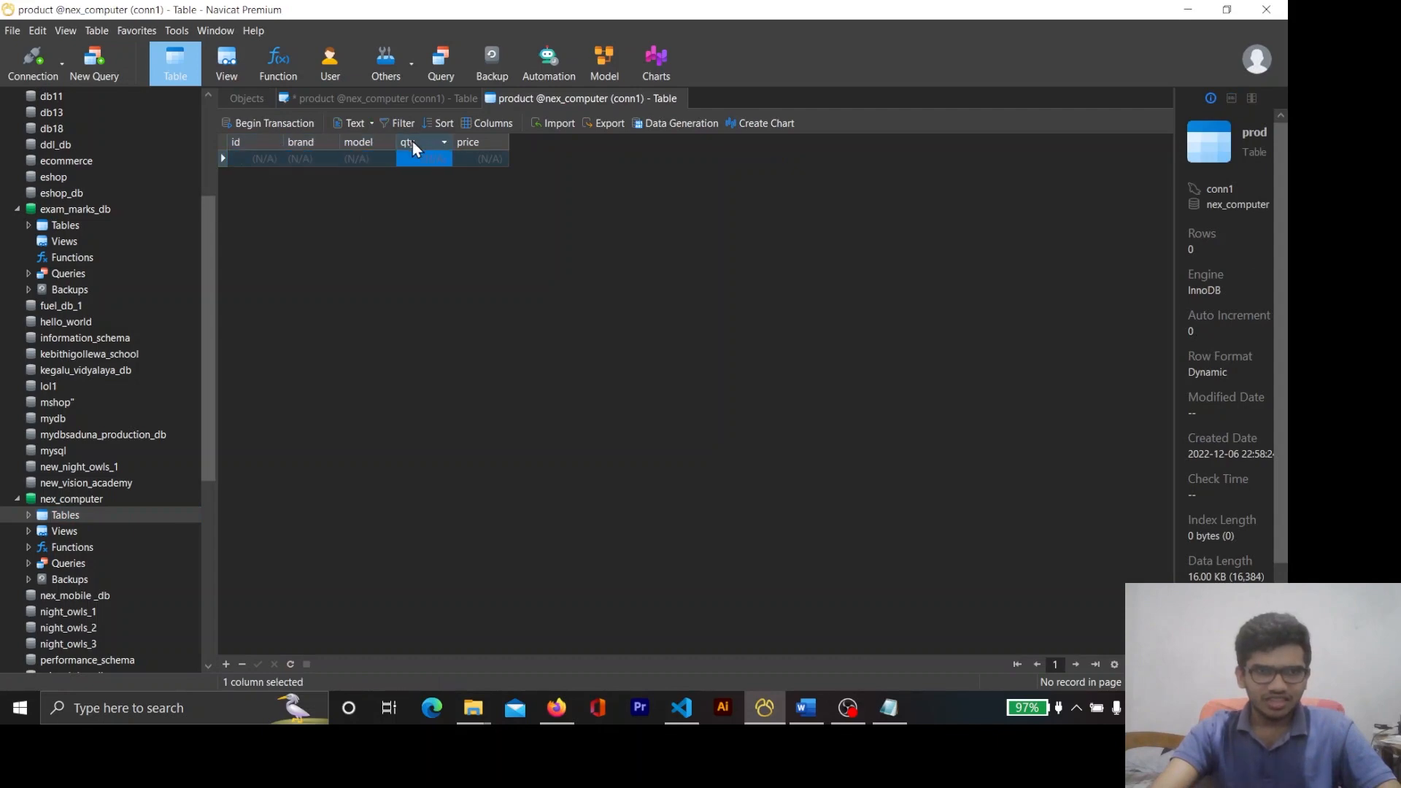
click(470, 143)
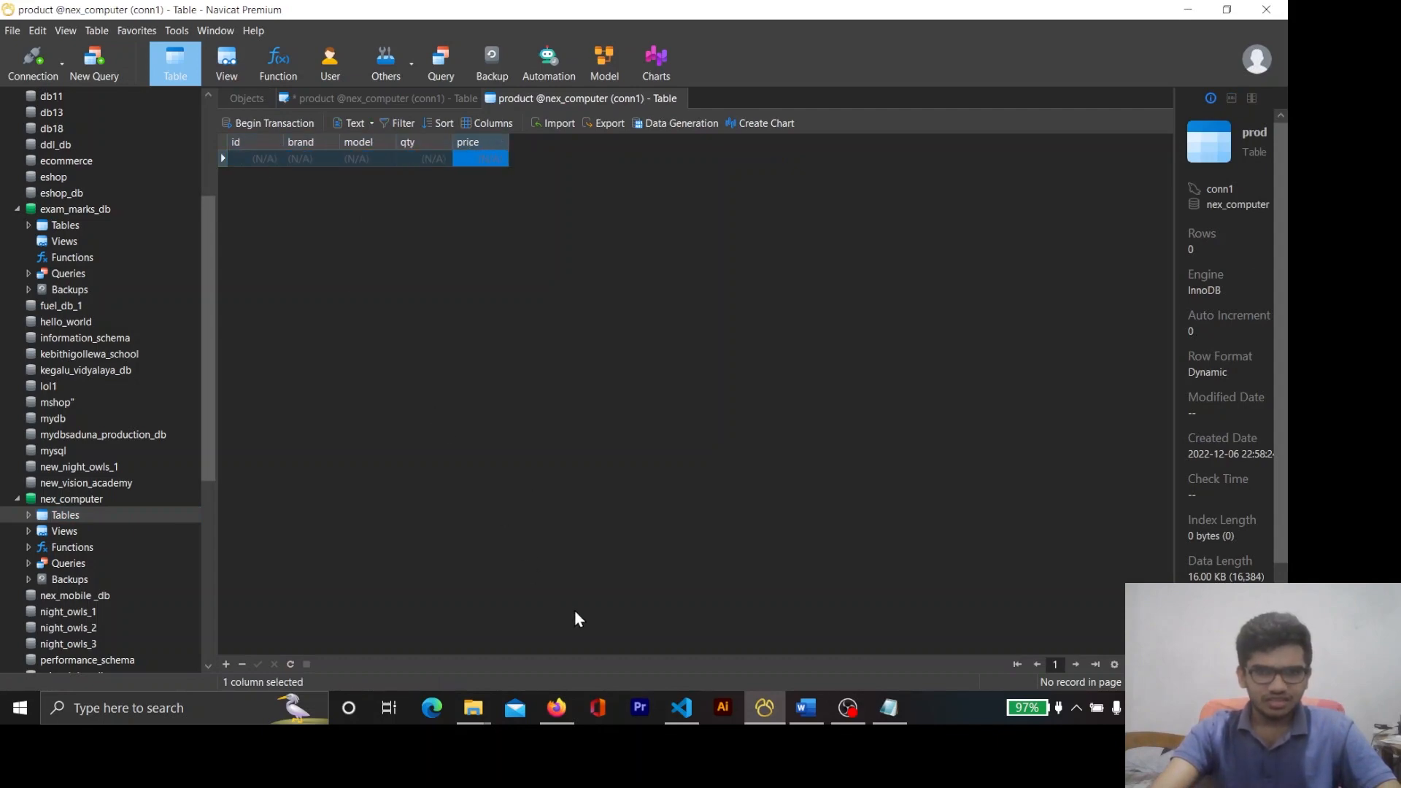
Switch to the Question Set 07 document in Firefox and review the insert task and the product data table
key(alt+Tab)
scroll(501, 473, down, 3)
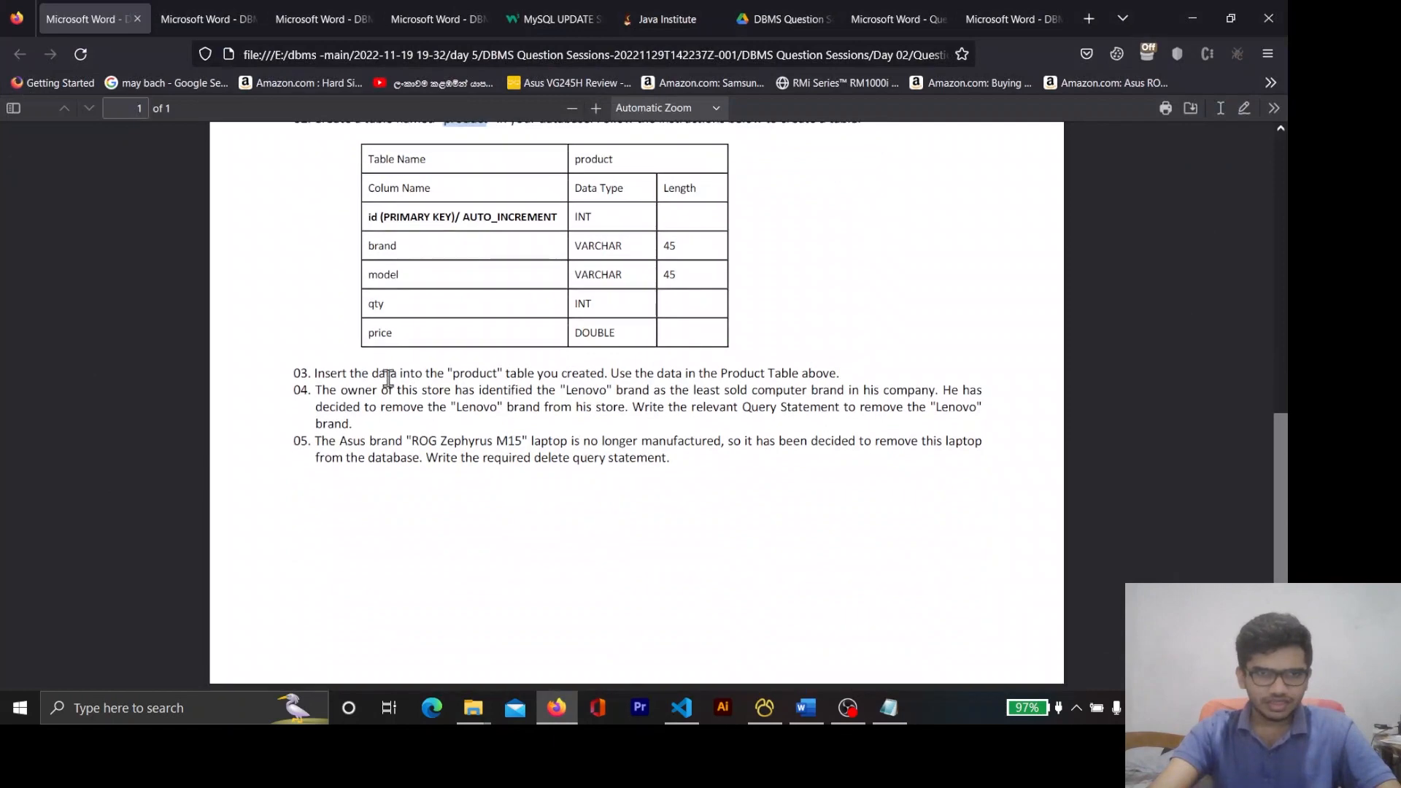
scroll(679, 404, up, 8)
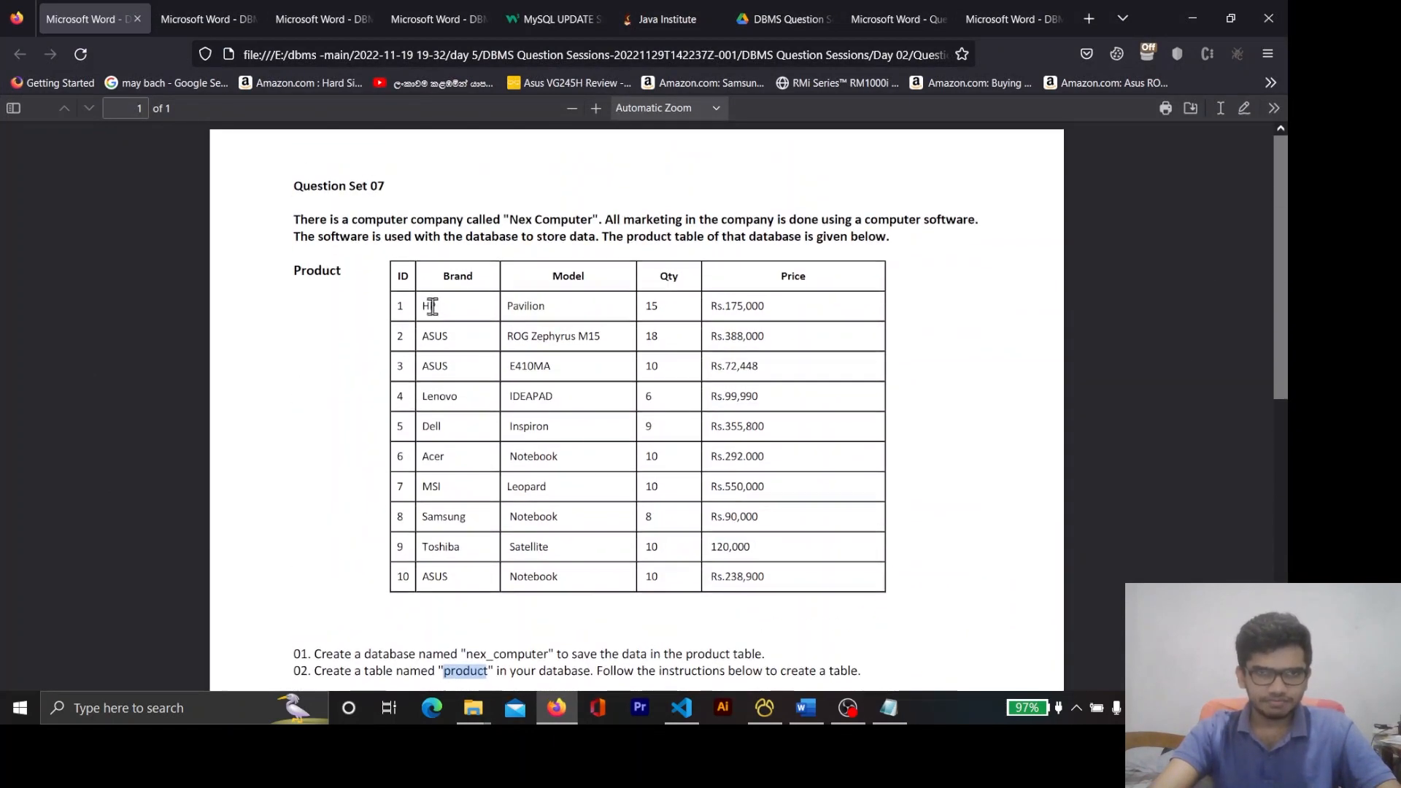
click(402, 277)
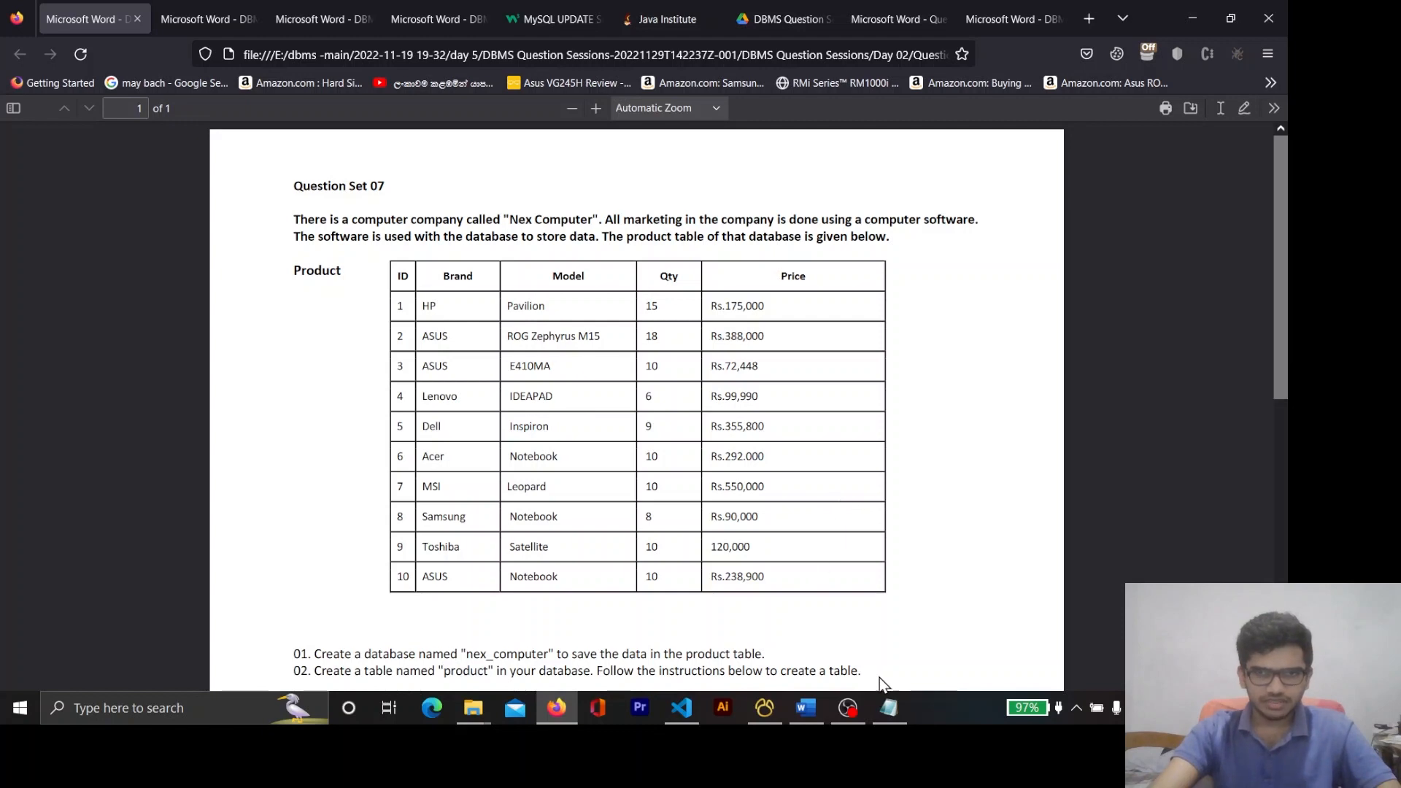
Switch to Visual Studio Code and review the prepared INSERT INTO statements in set 07 query.txt
click(679, 715)
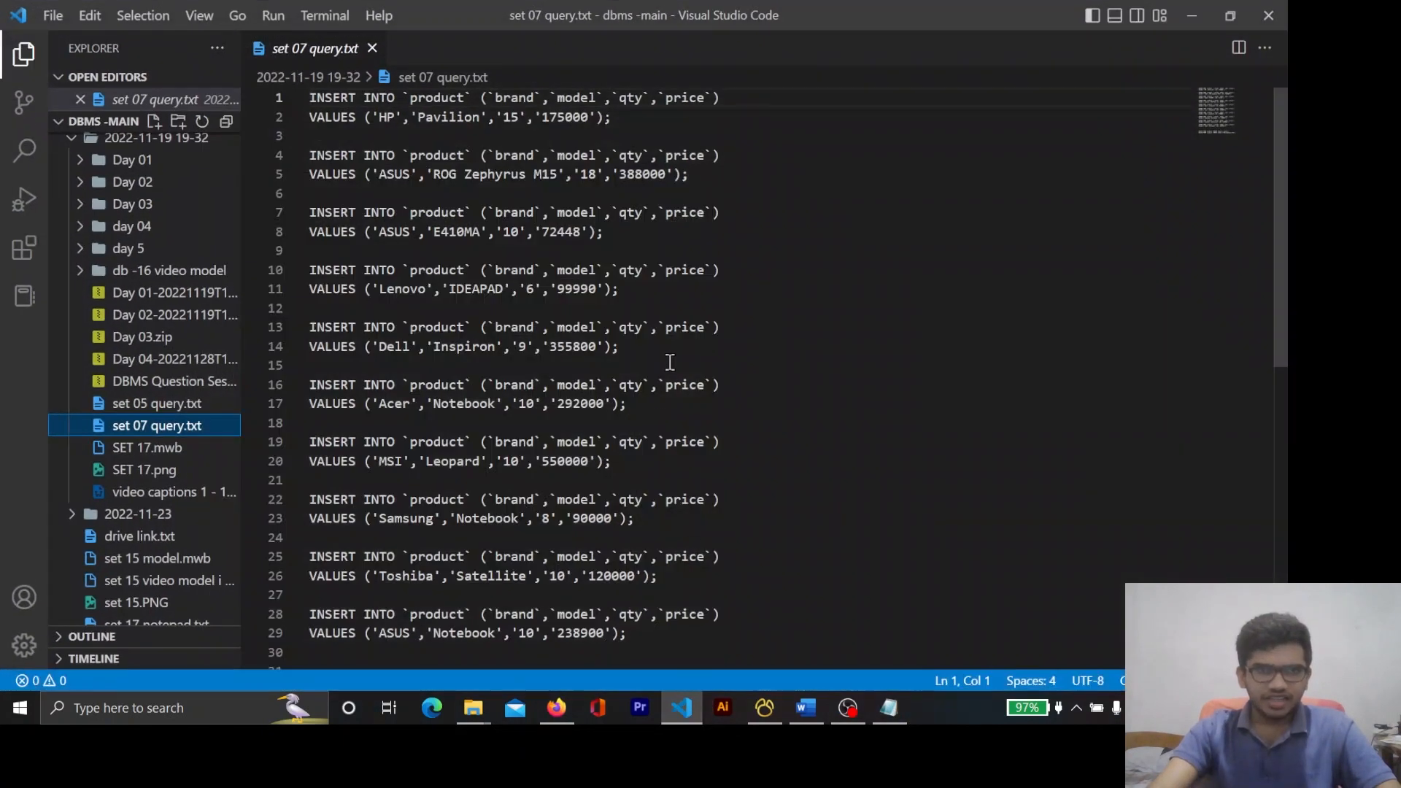
drag(312, 97, 741, 633)
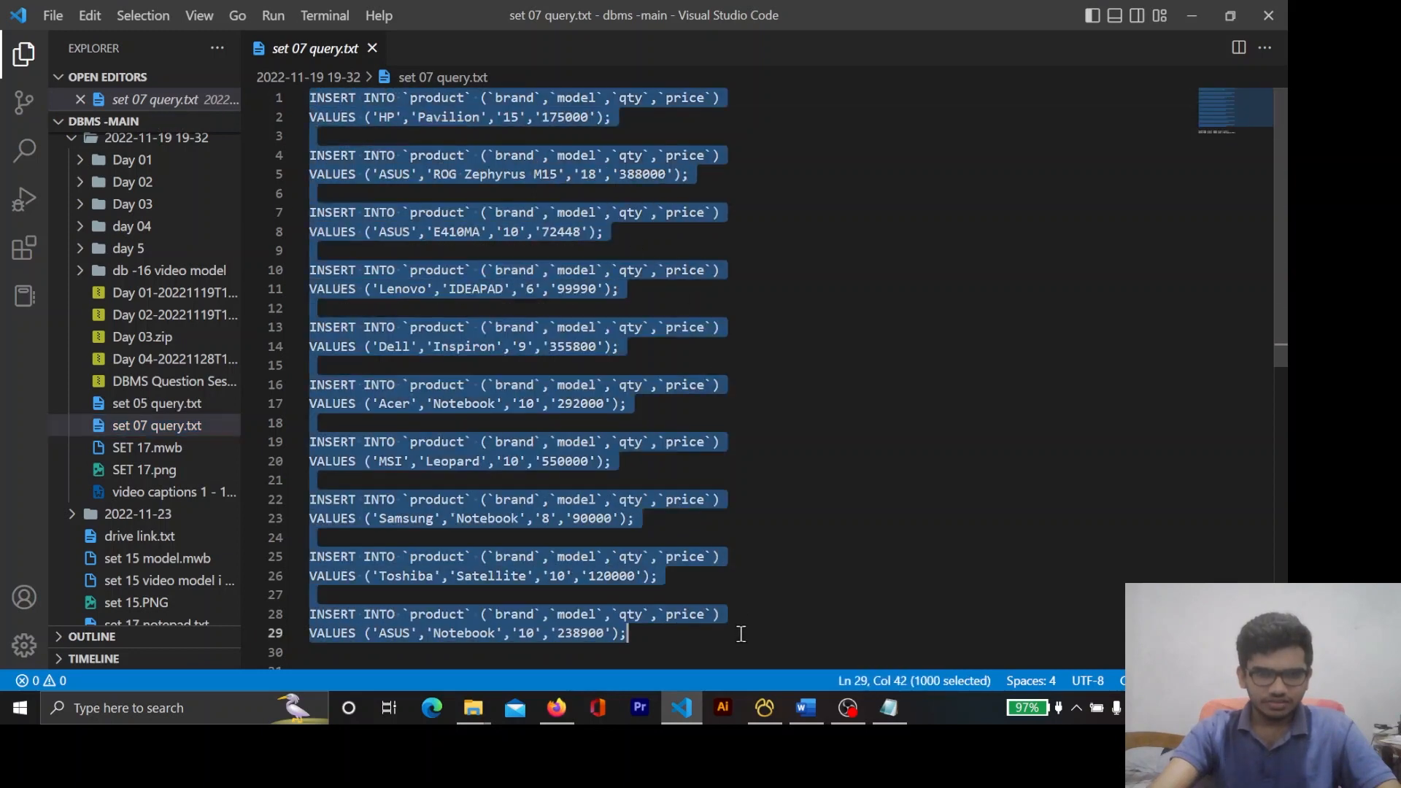
click(868, 501)
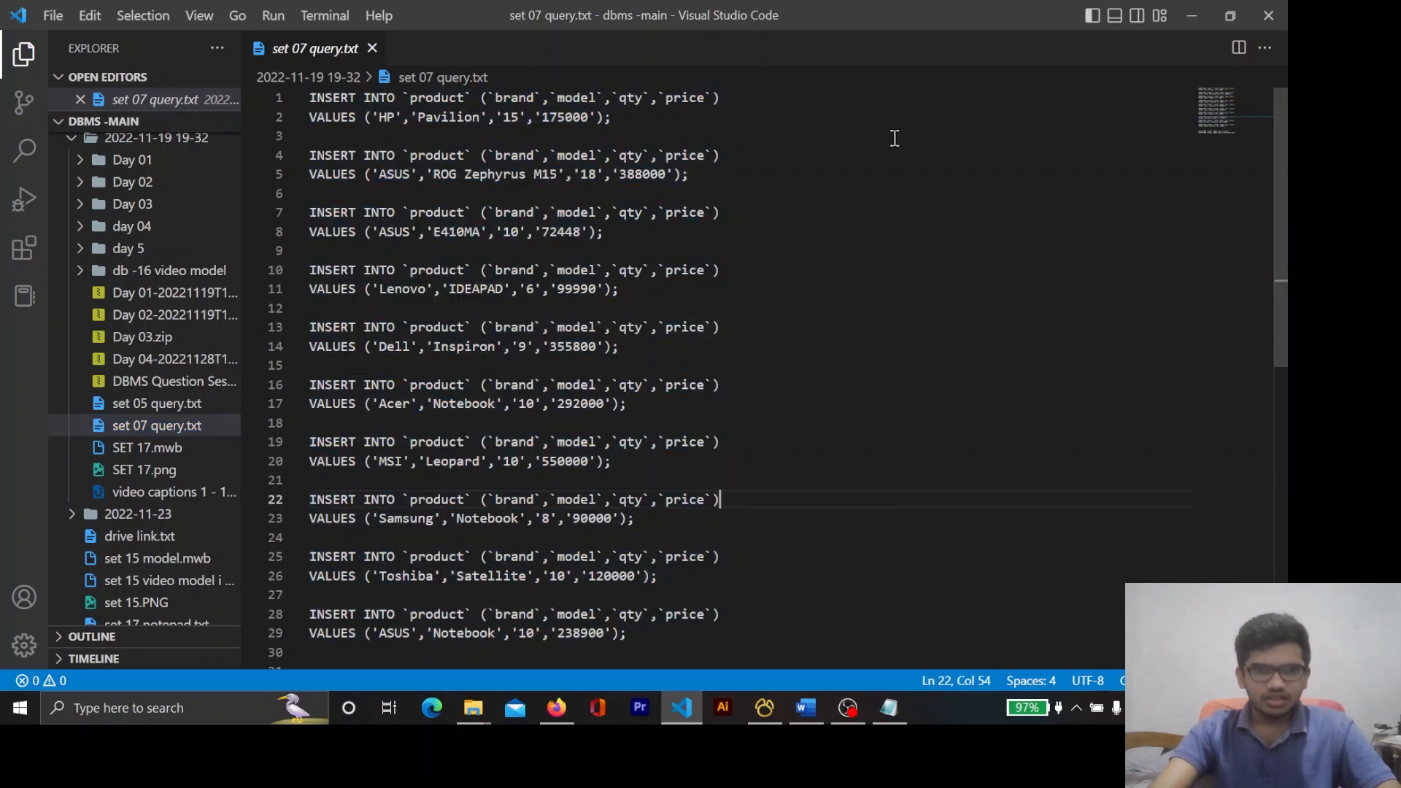
click(1190, 13)
Search the web for "insert into mysql" in a new Firefox tab and open the W3Schools page beside the question document
click(1089, 18)
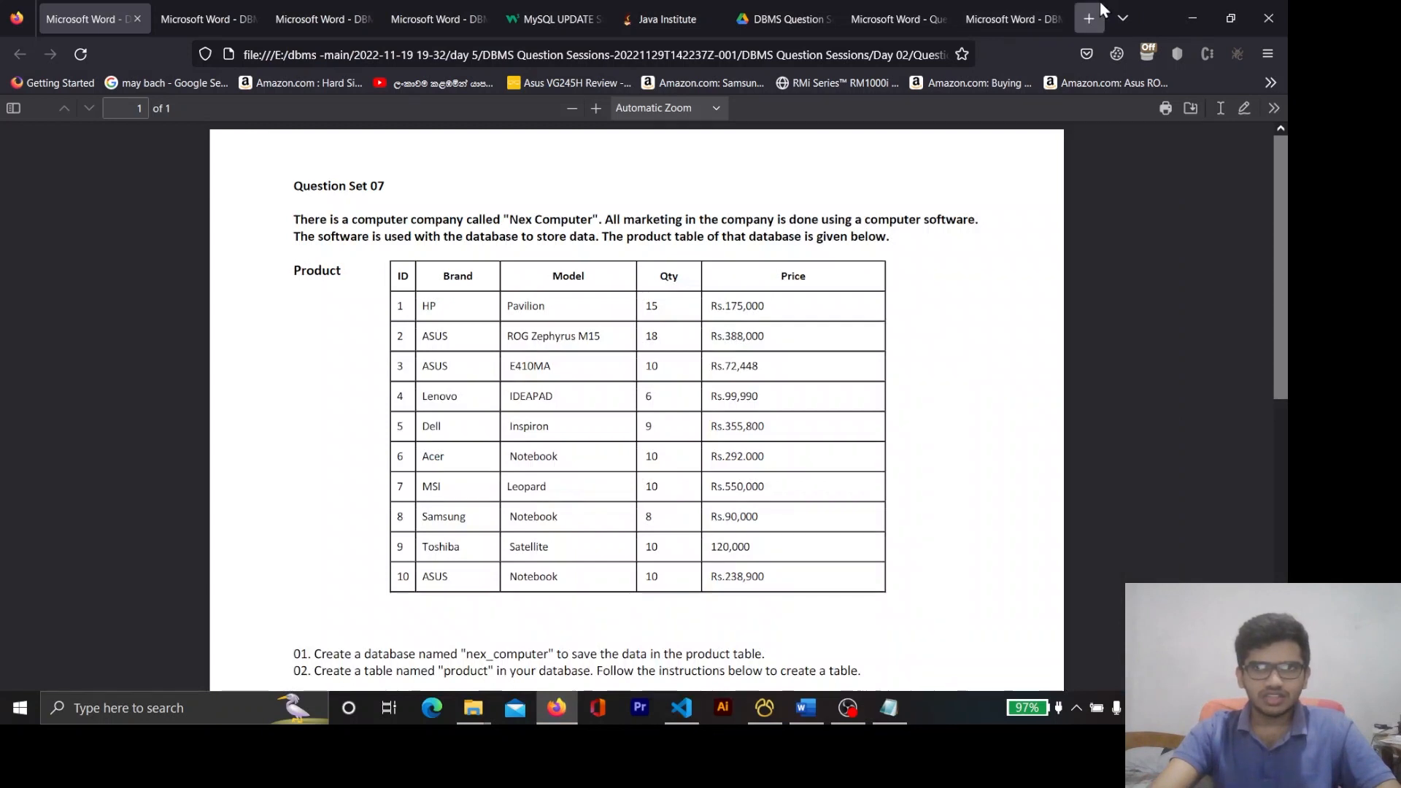
text(in)
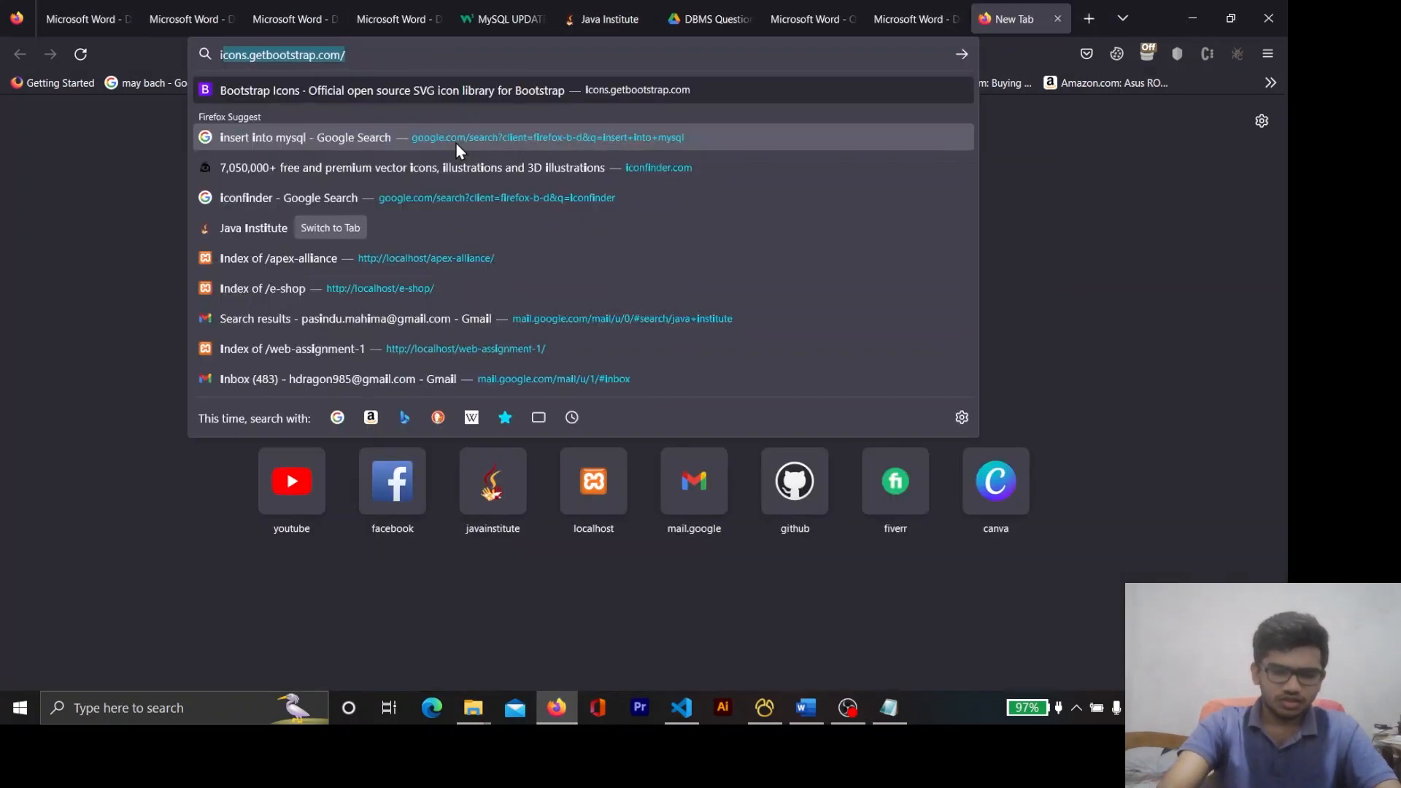
key(Up)
key(Up)
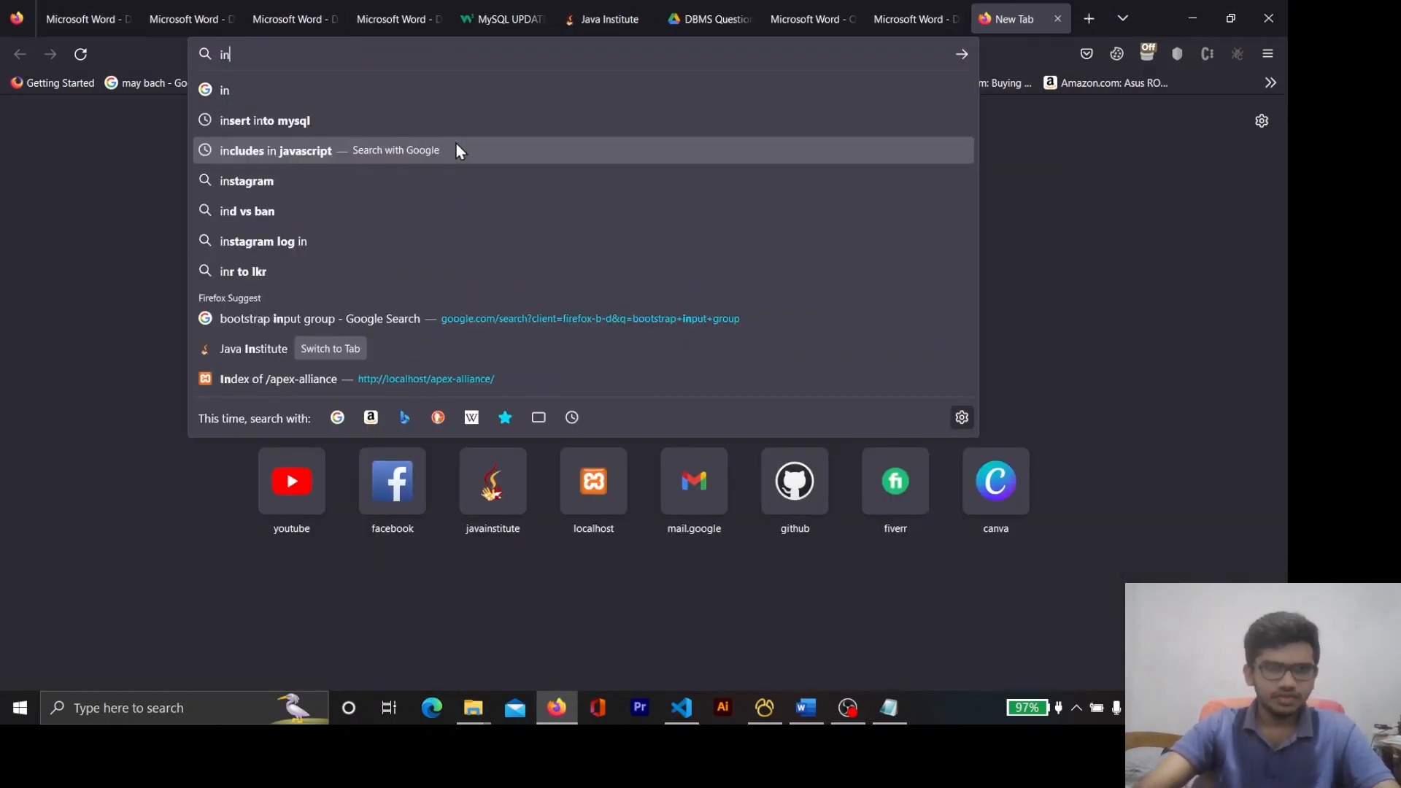
click(321, 123)
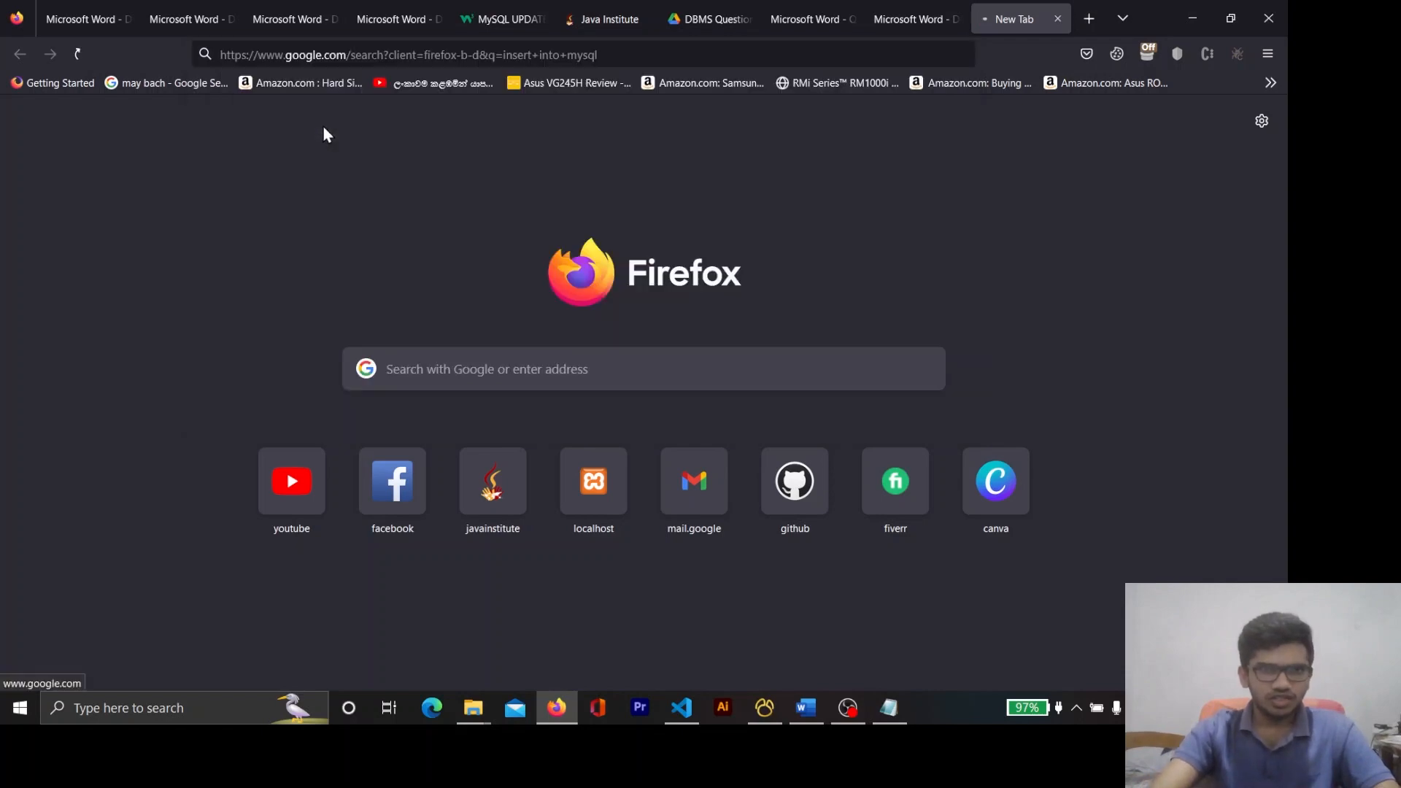
scroll(328, 468, down, 4)
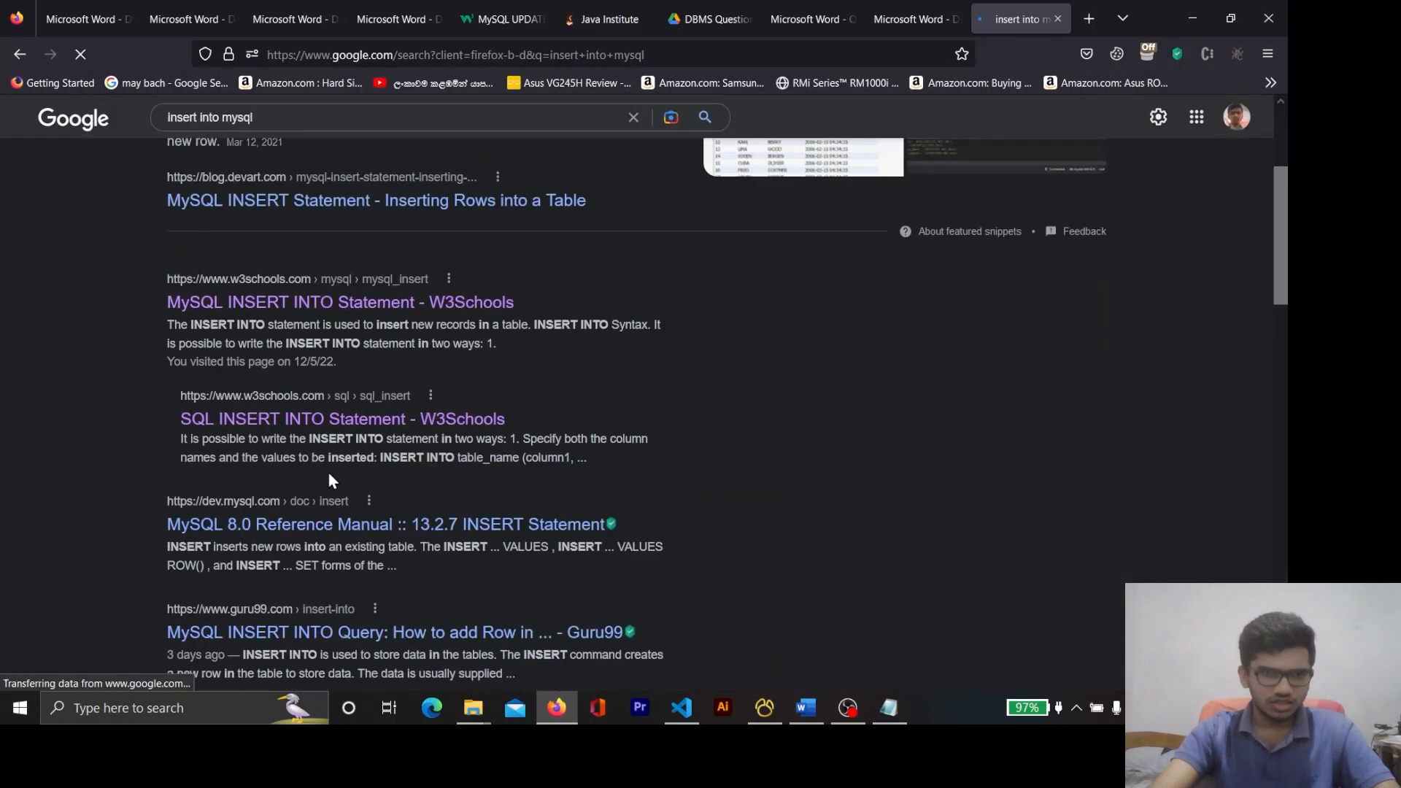
click(303, 267)
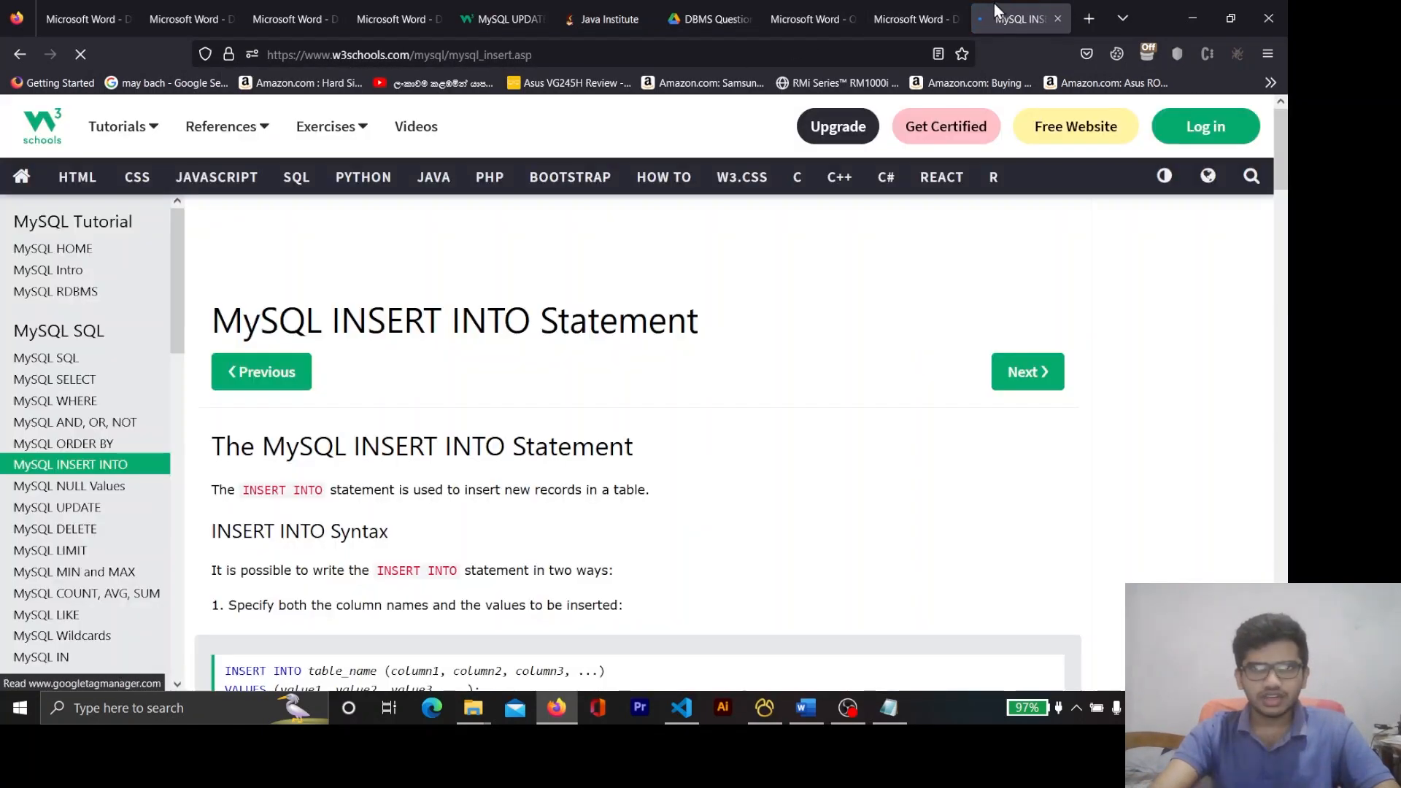
drag(994, 3, 219, 11)
Examine the INSERT INTO syntax that specifies column names, covering its table name, column list and value list
scroll(494, 422, down, 4)
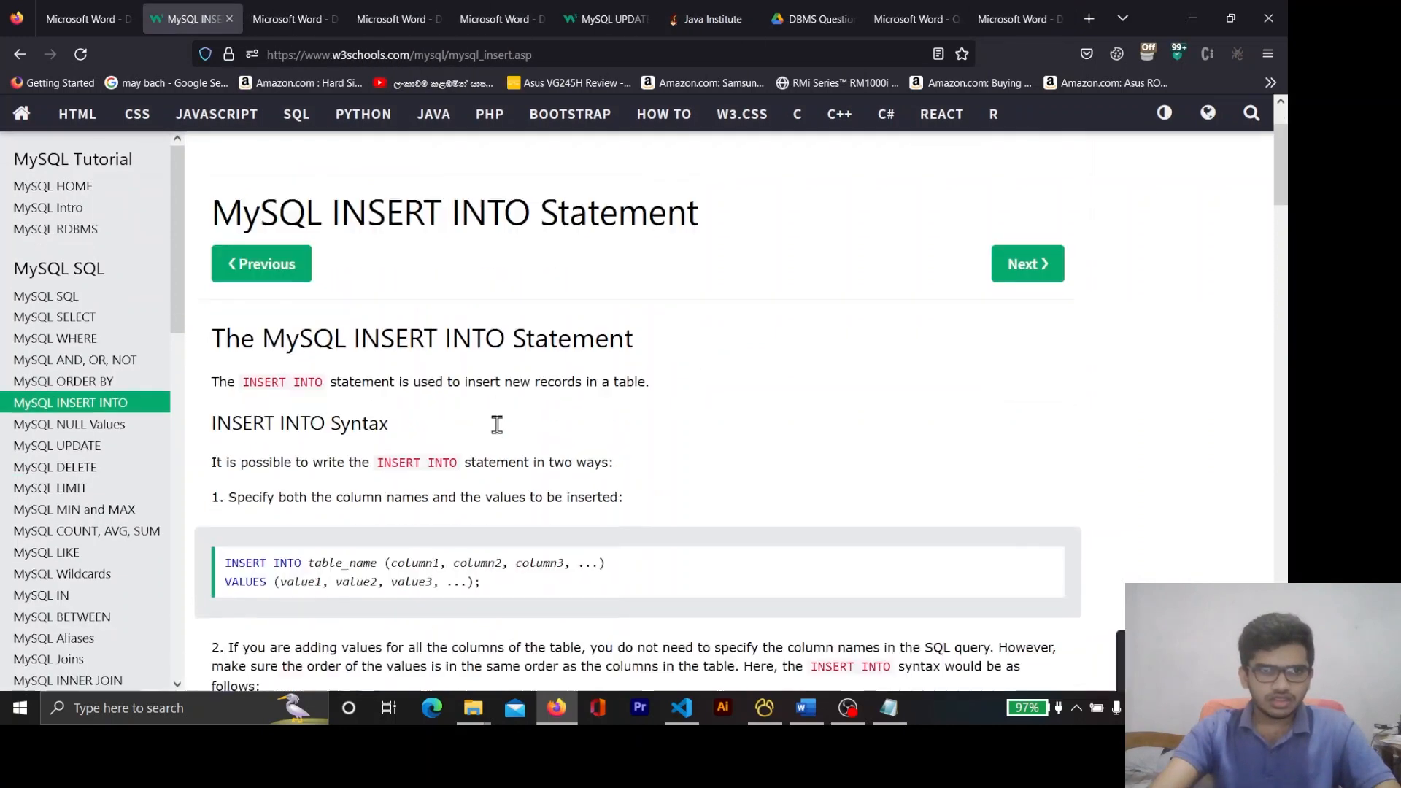
drag(226, 403, 604, 451)
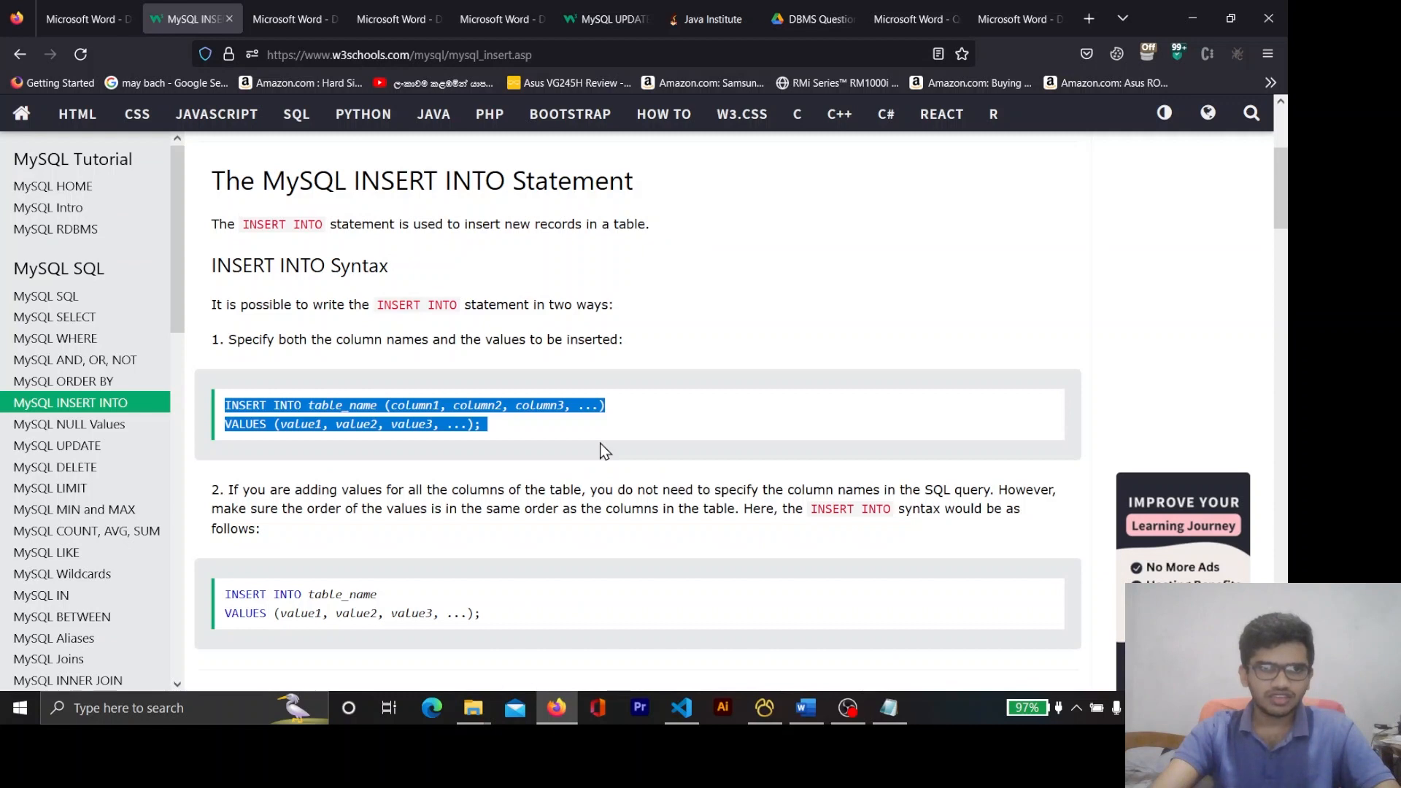
click(600, 443)
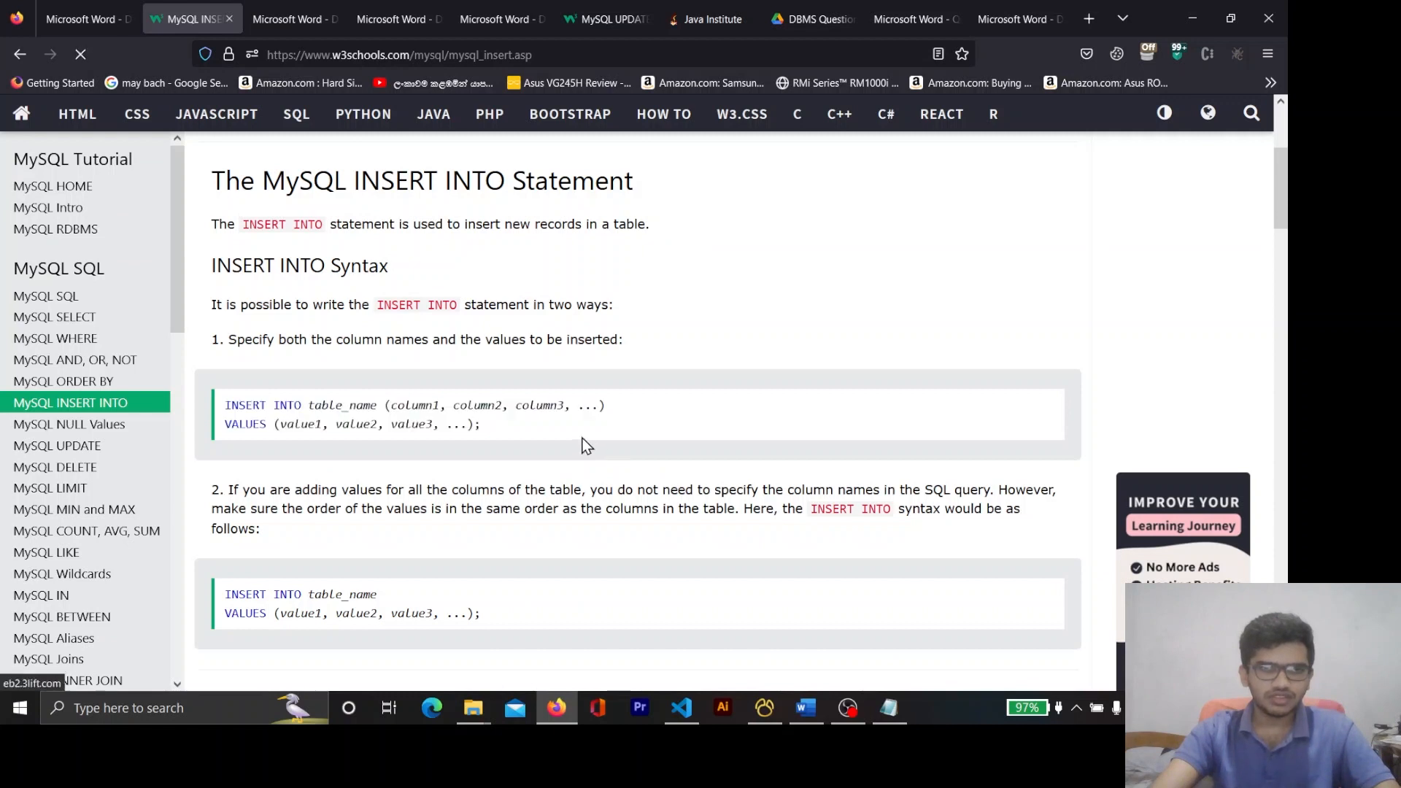
double_click(333, 408)
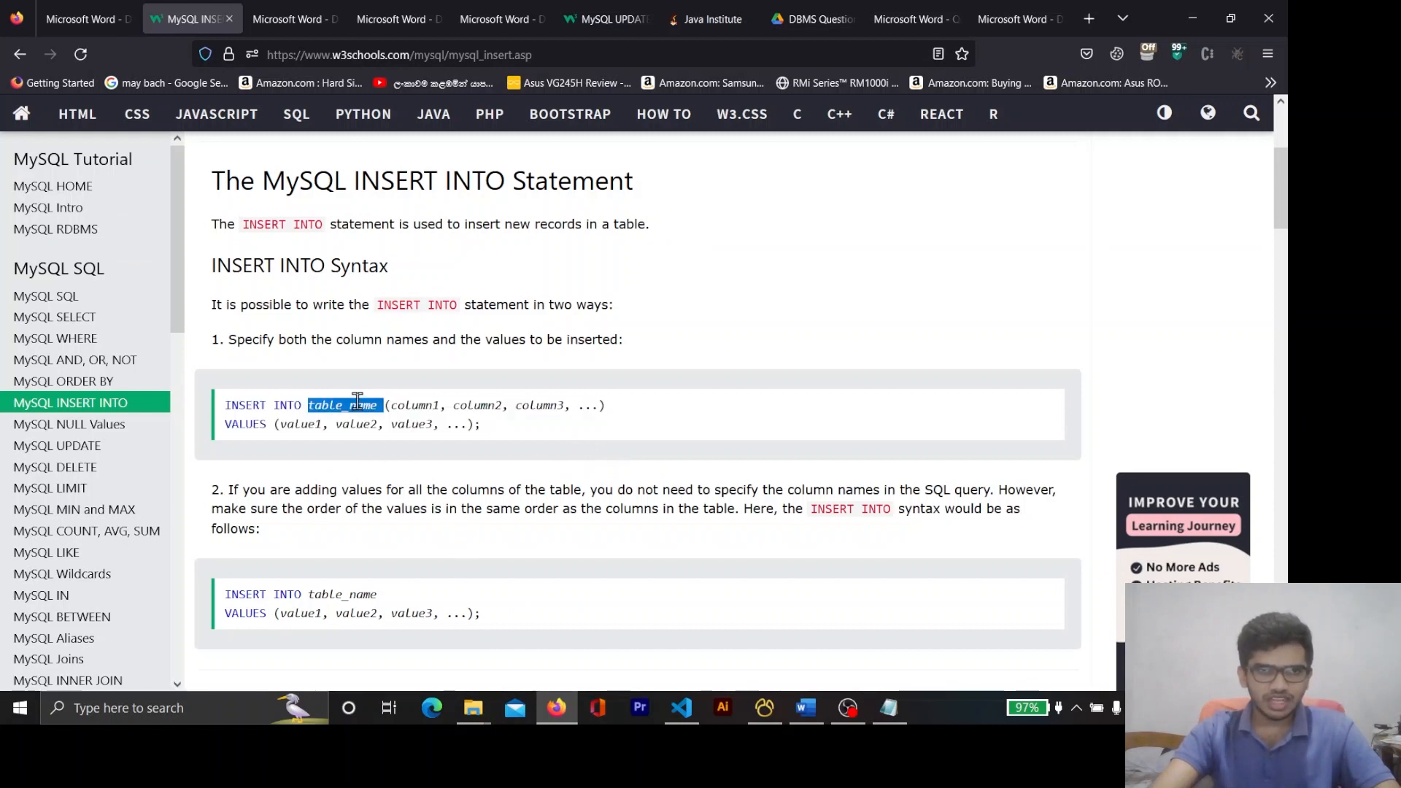
double_click(417, 405)
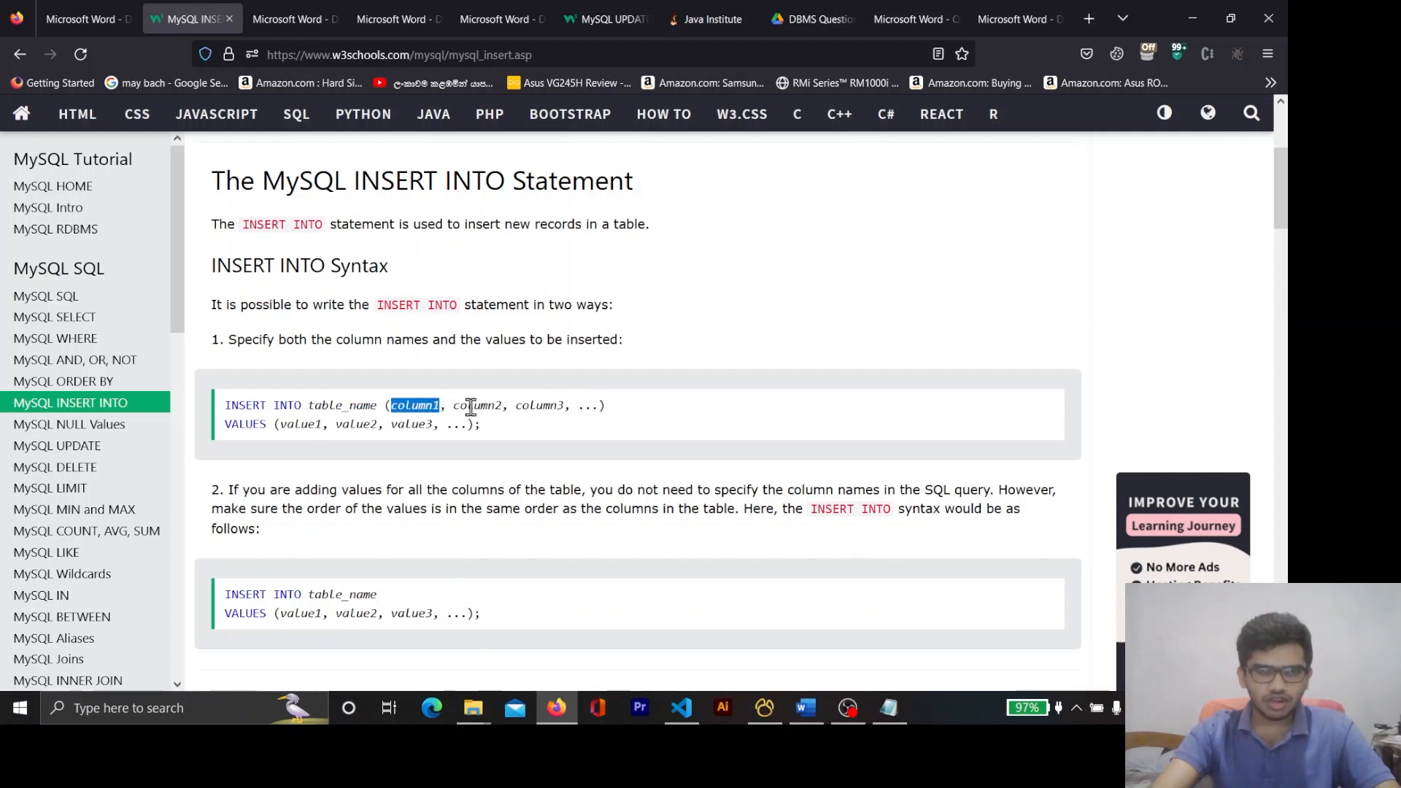
double_click(474, 406)
double_click(553, 406)
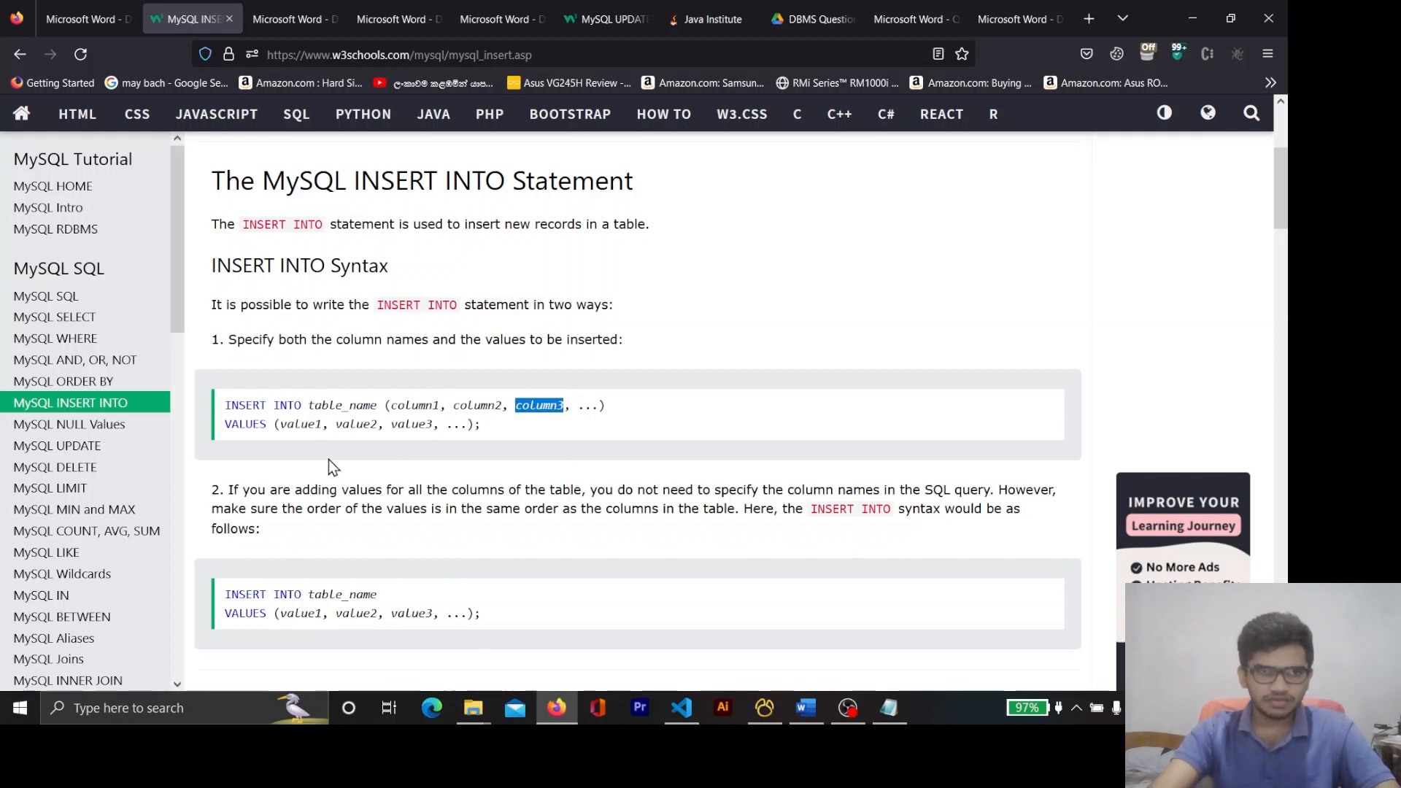
double_click(300, 424)
double_click(357, 424)
double_click(411, 424)
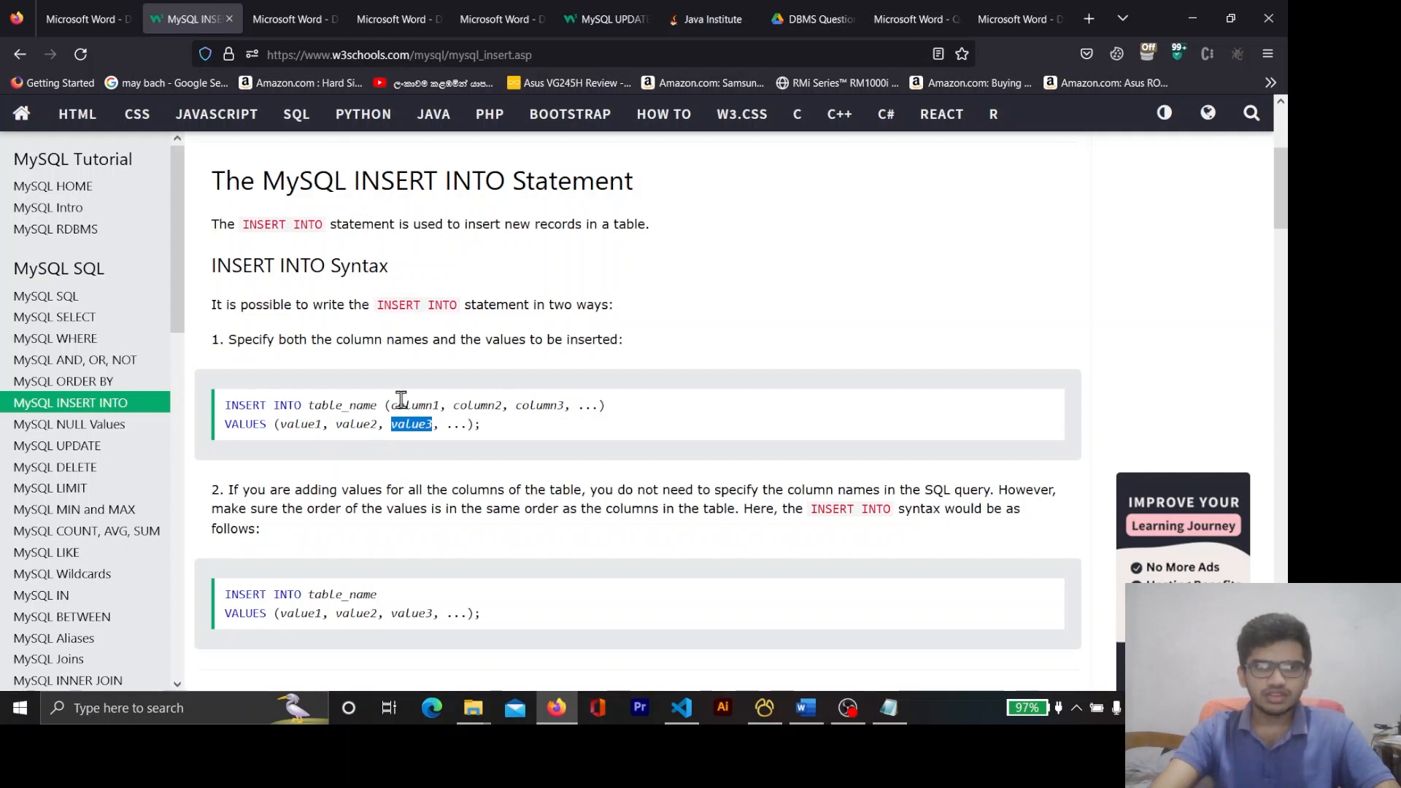
Match each column in the INSERT INTO syntax with its corresponding value, in order
double_click(413, 406)
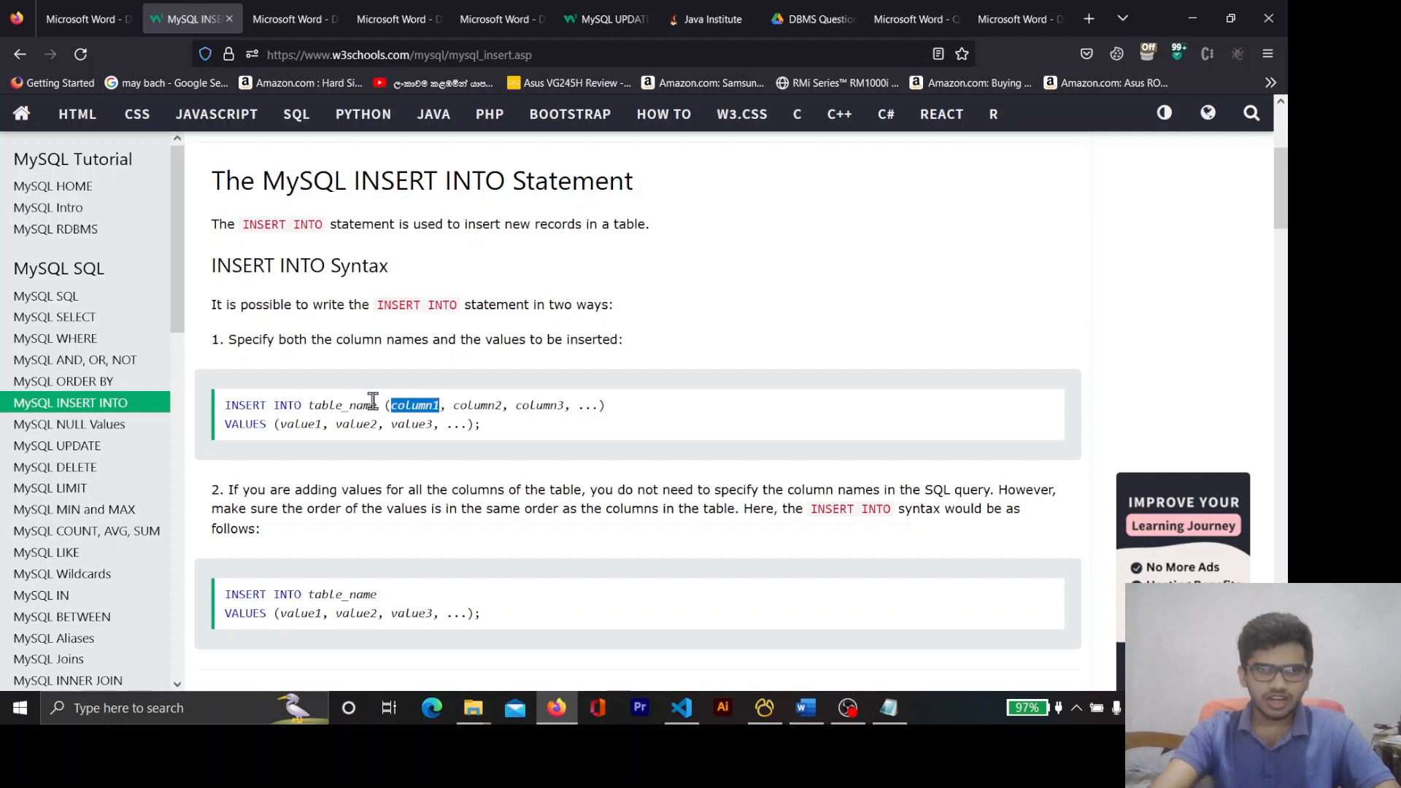
double_click(310, 425)
double_click(462, 406)
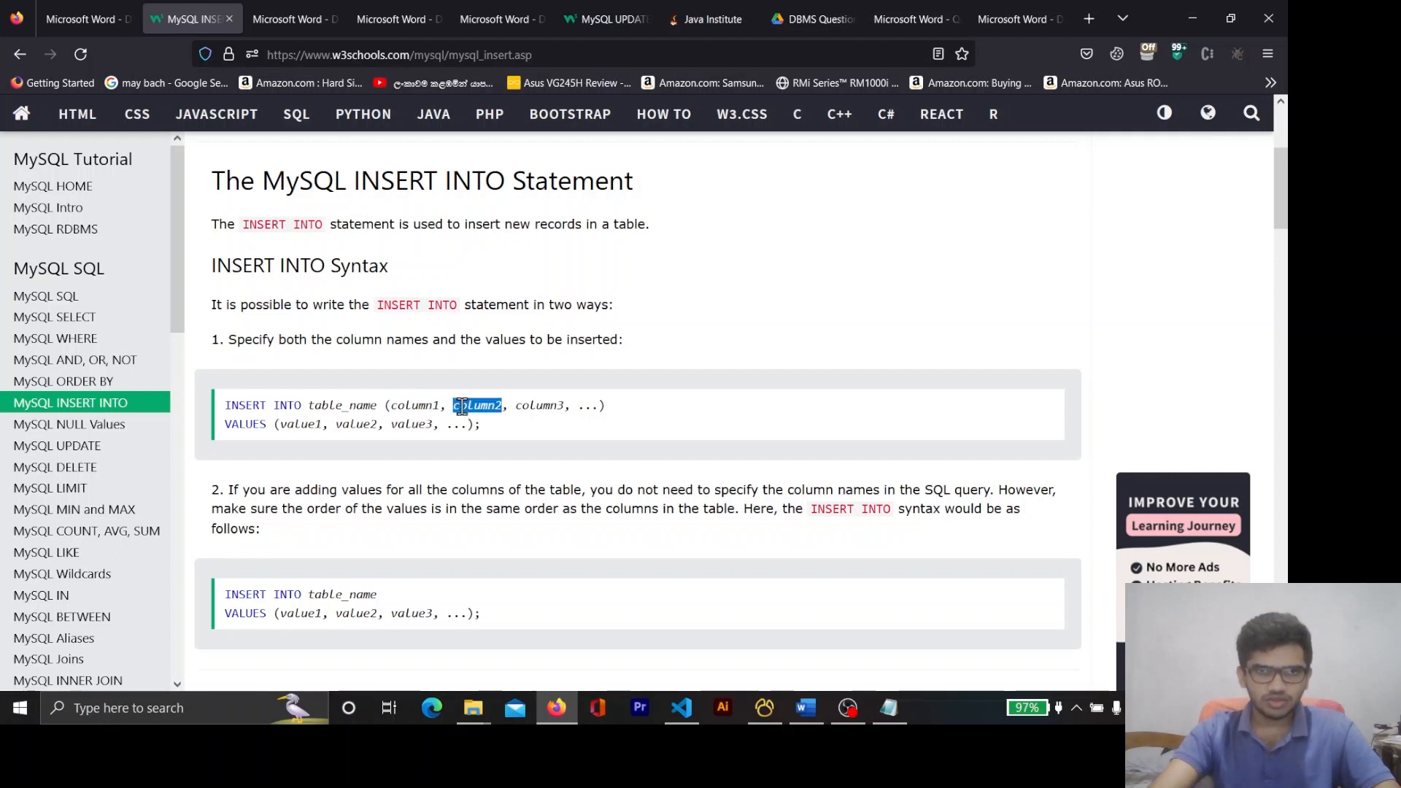
double_click(354, 425)
double_click(539, 407)
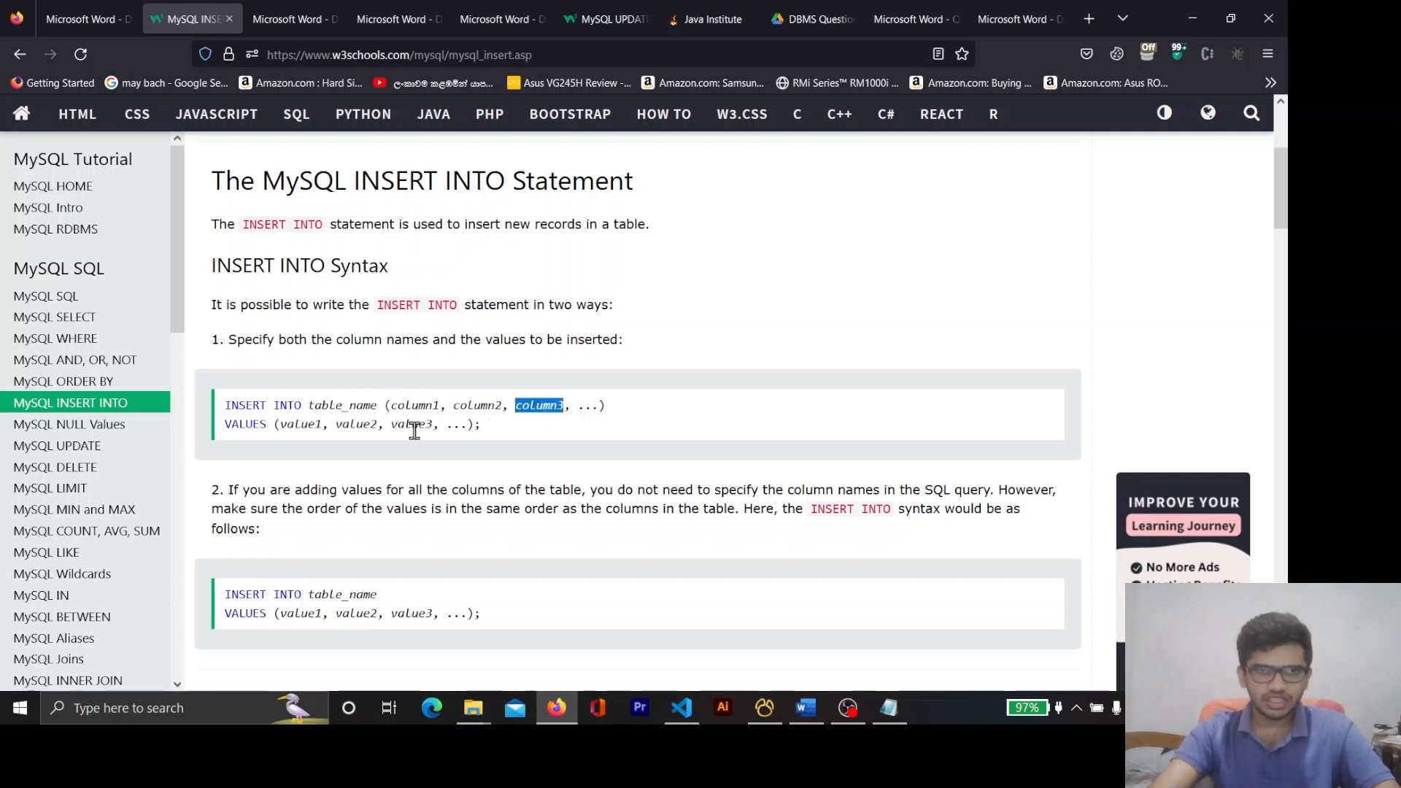
Switch to Visual Studio Code and examine the table name, column list and value list of the first INSERT INTO statement
click(82, 19)
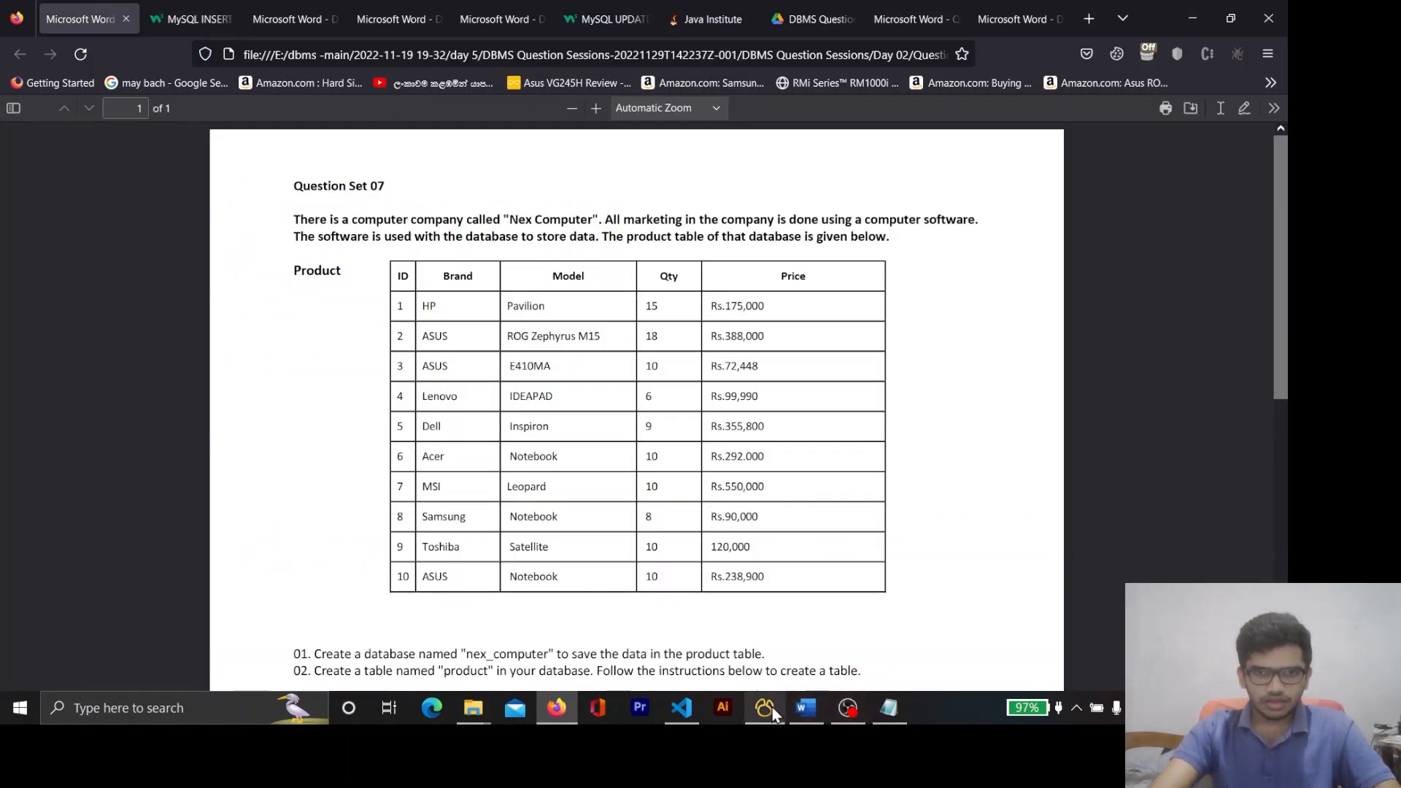
click(682, 708)
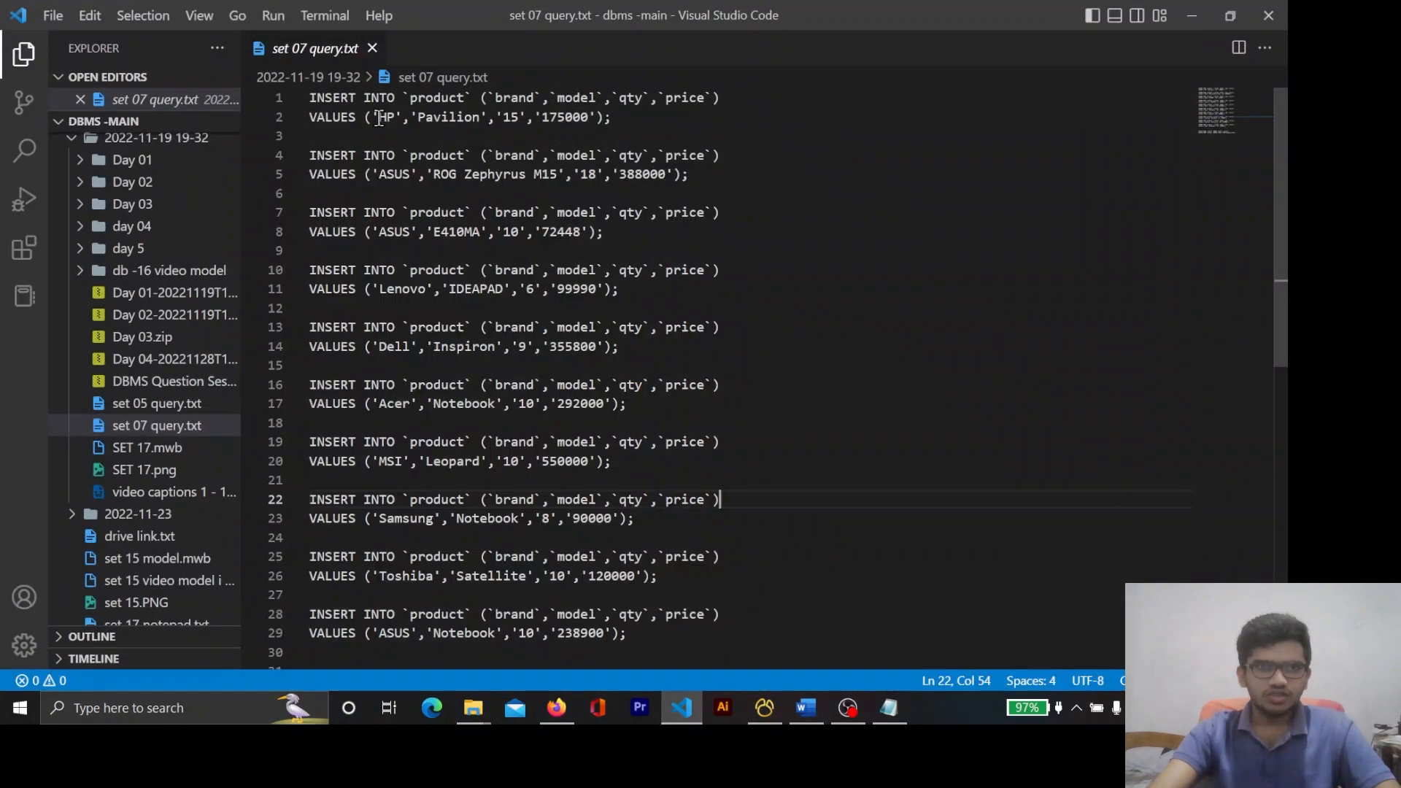
double_click(435, 100)
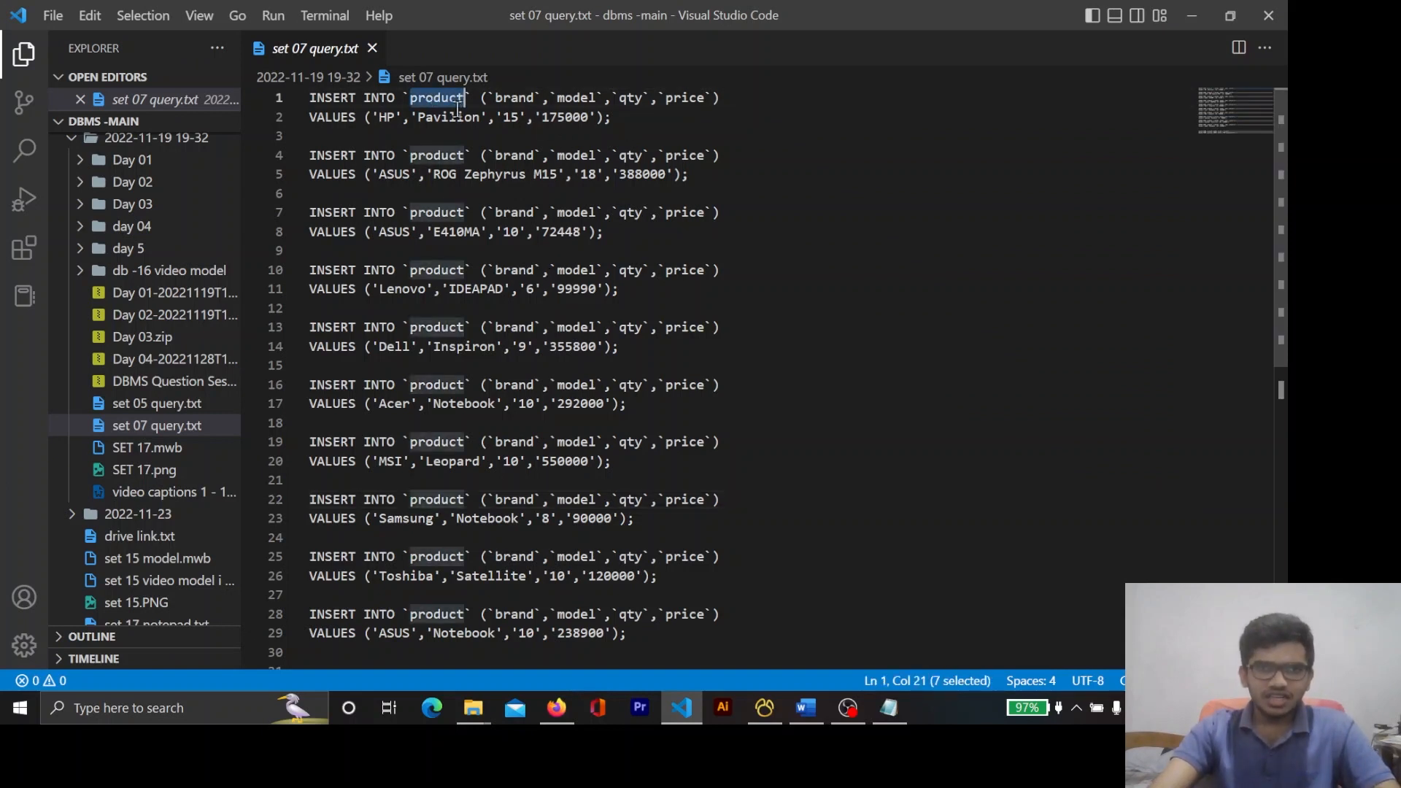
double_click(527, 99)
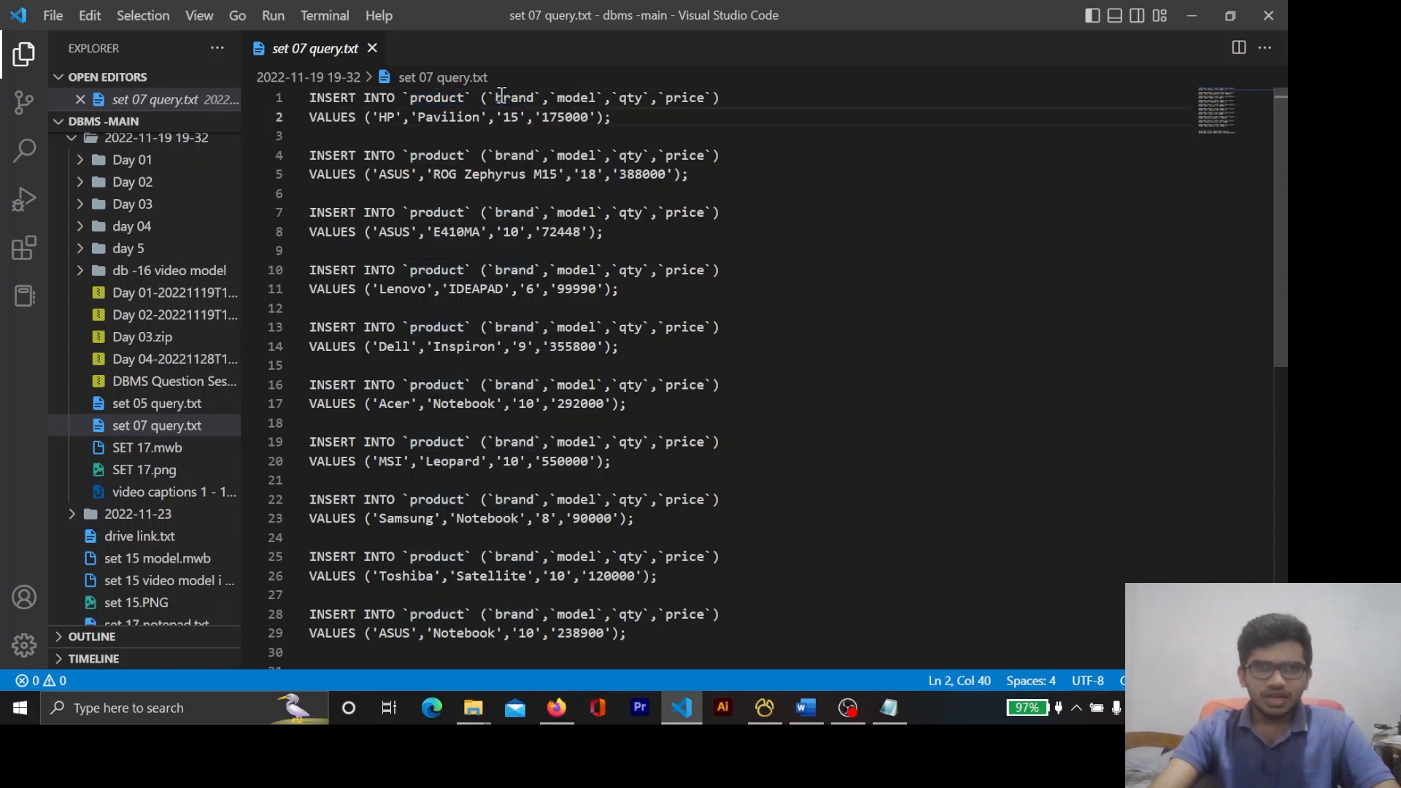
drag(495, 98, 714, 98)
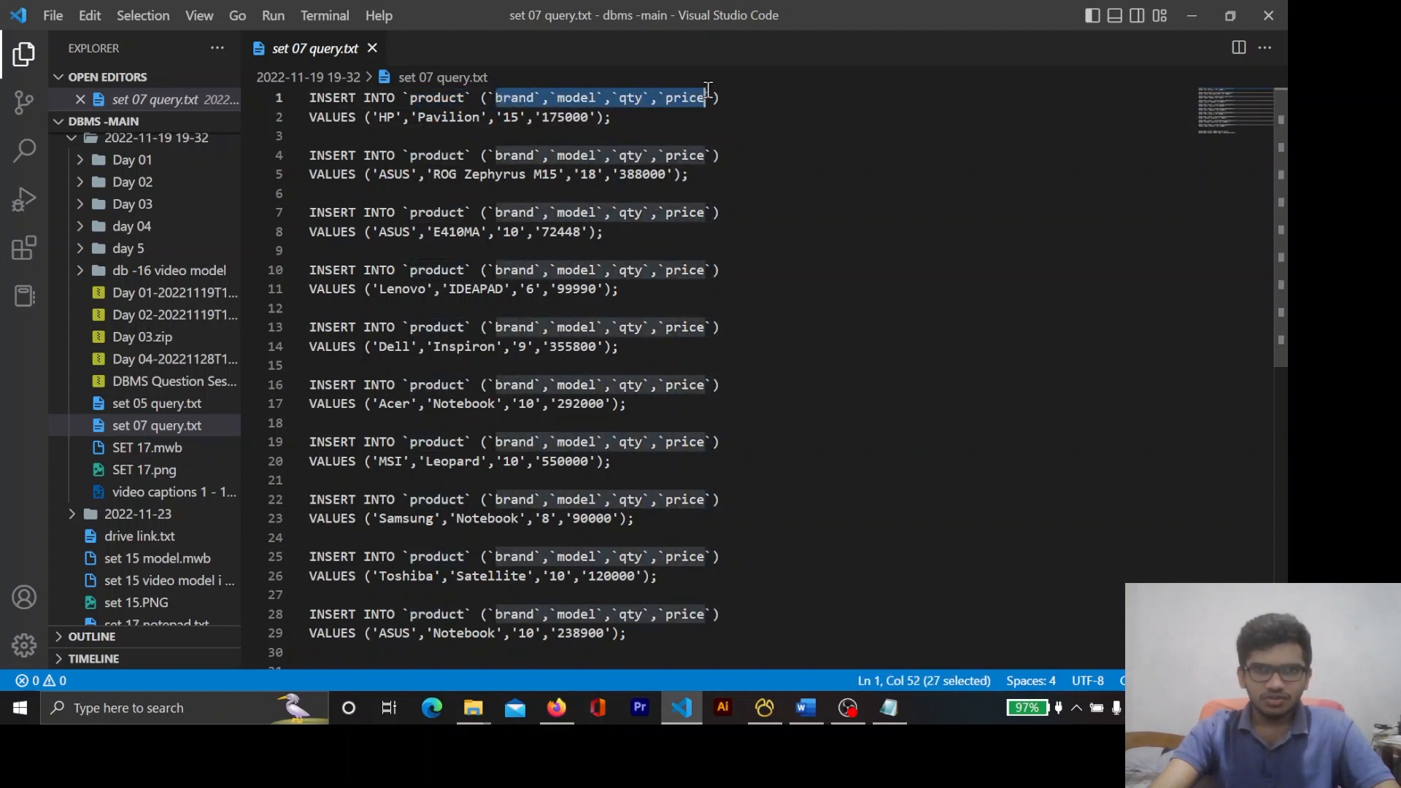
double_click(577, 97)
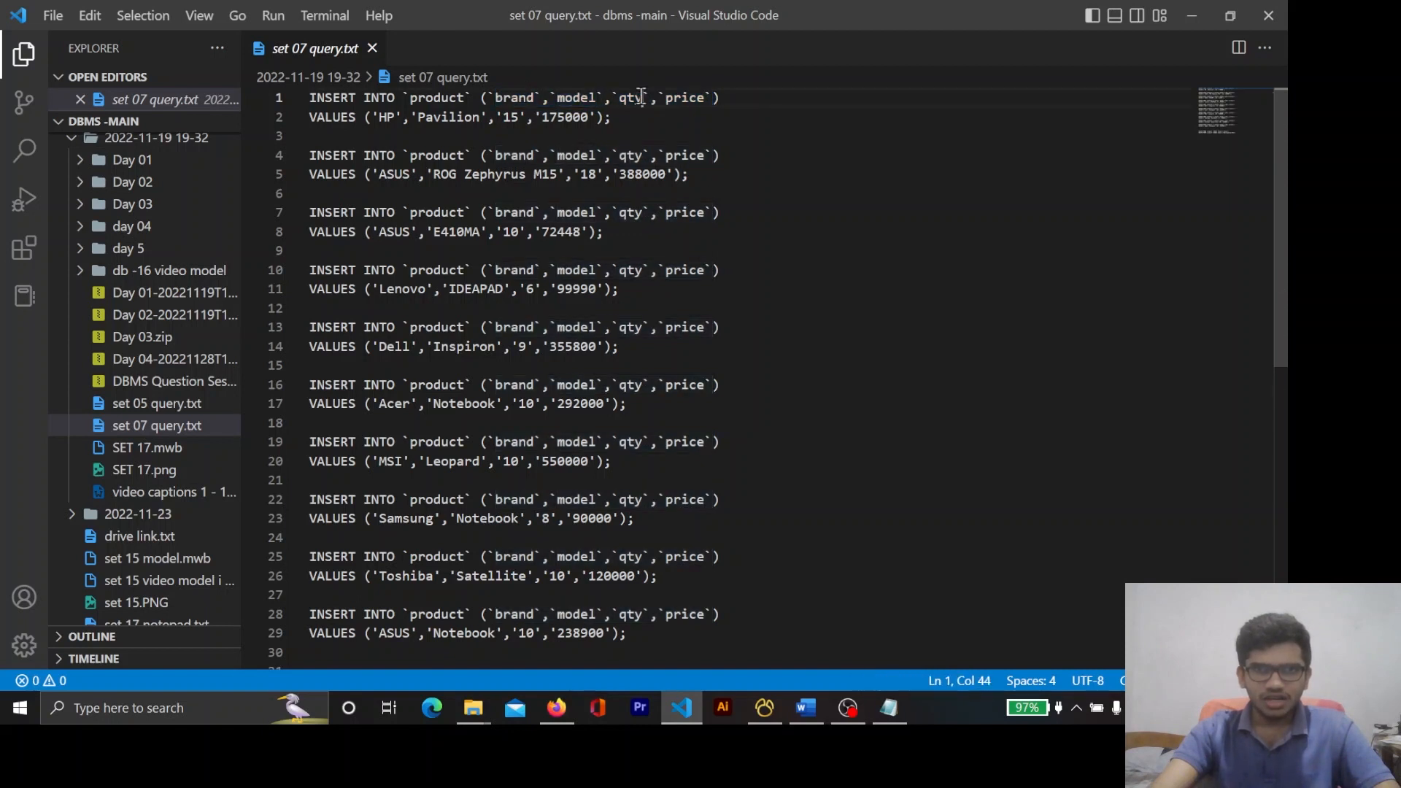
double_click(631, 97)
double_click(681, 97)
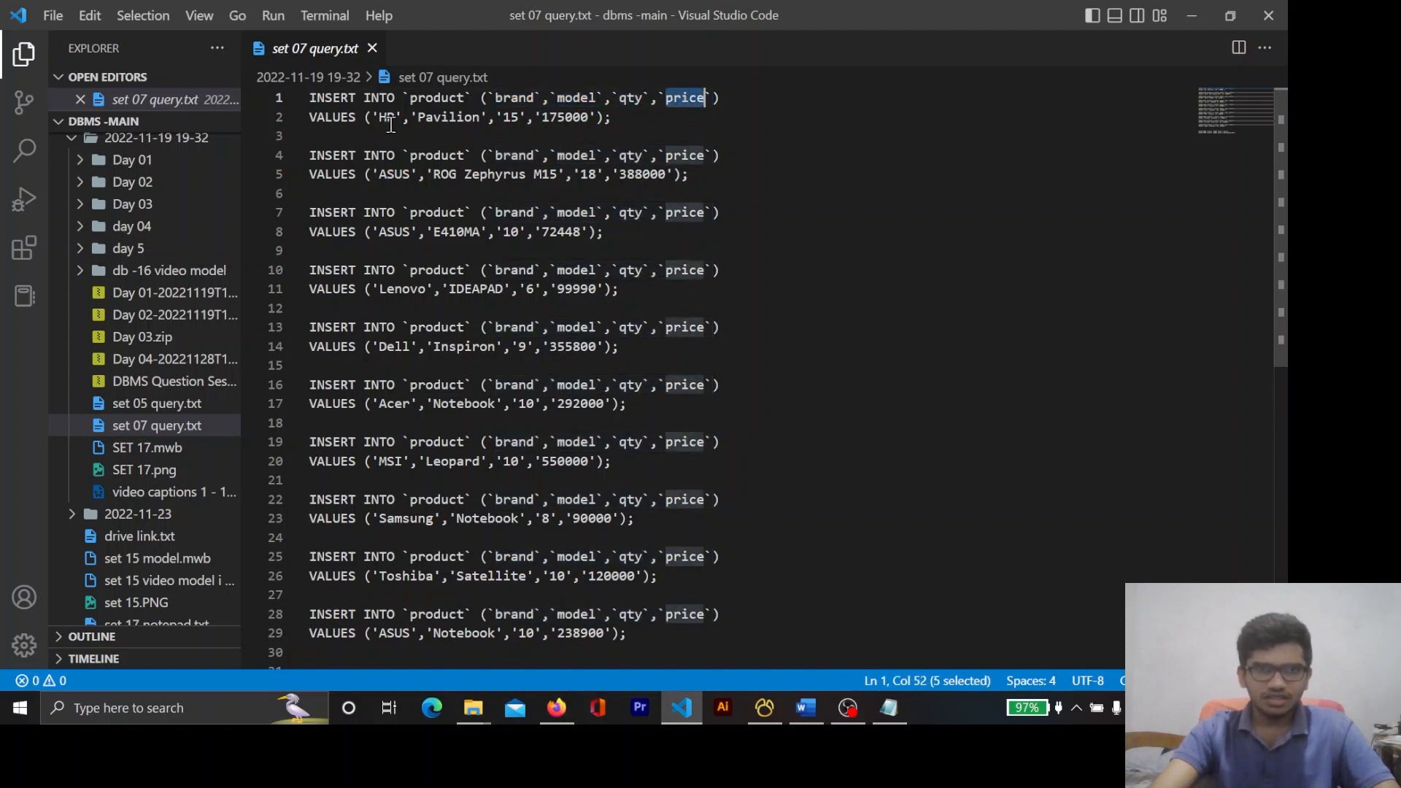
drag(624, 113, 323, 111)
Check the brand and model of the first product row in the Question Set 07 document in Firefox
key(alt+Tab)
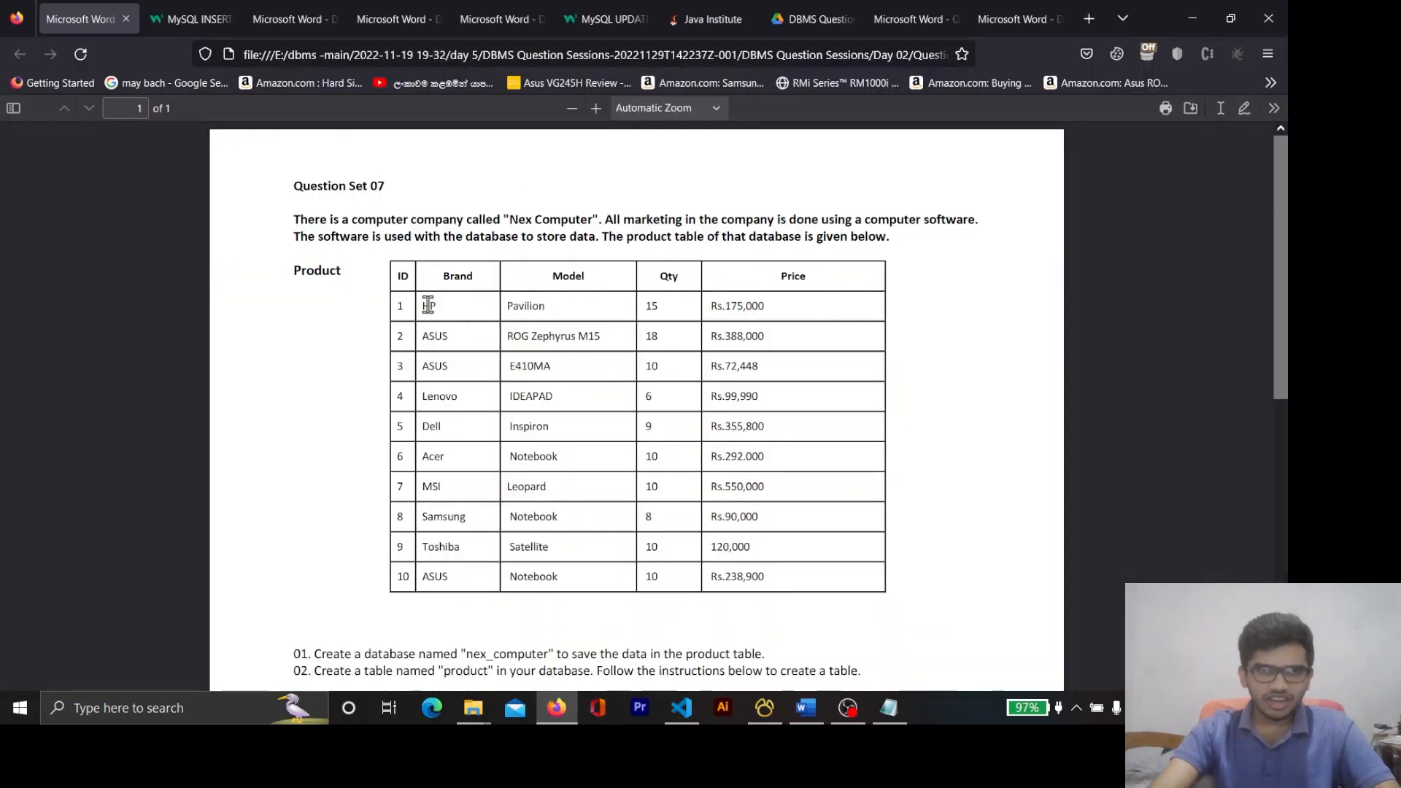
double_click(526, 304)
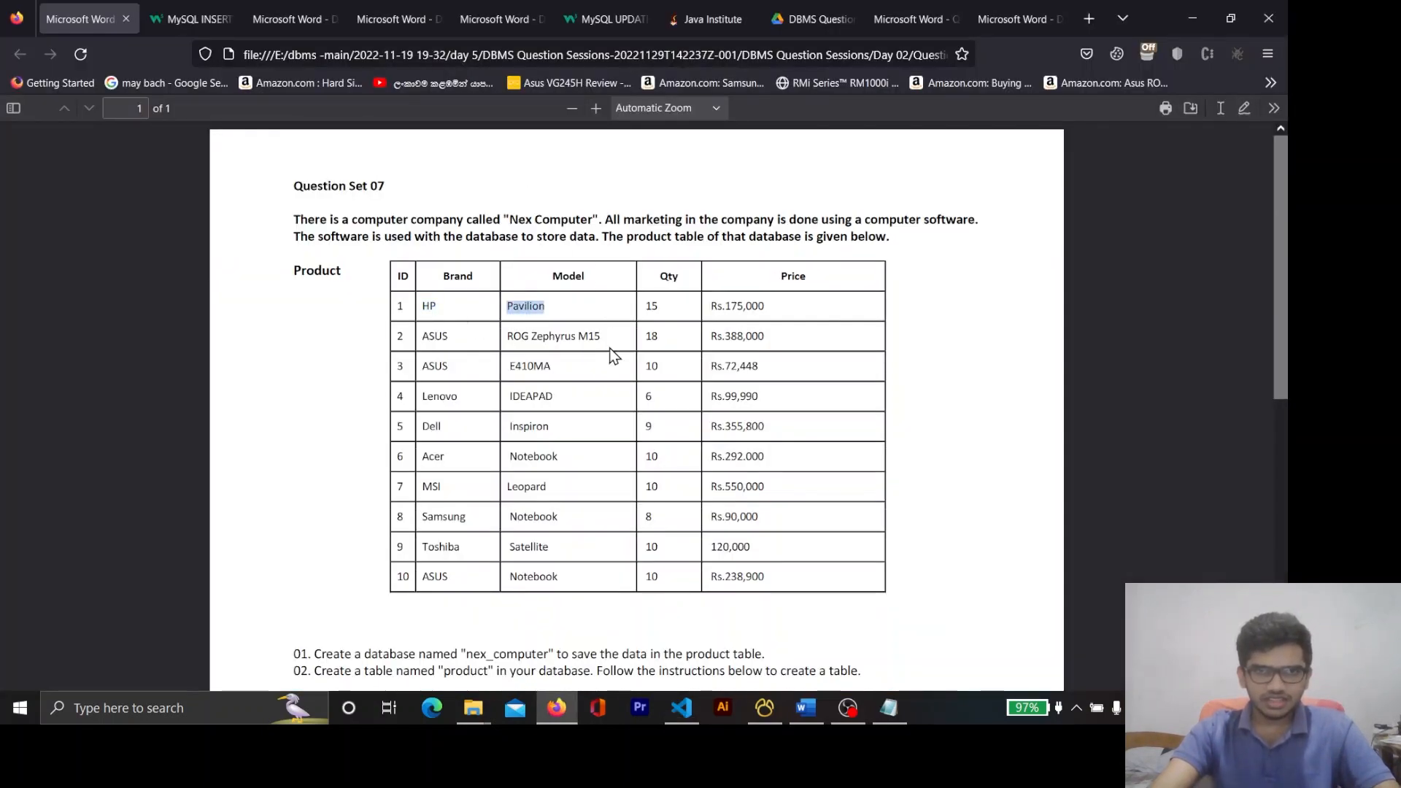
double_click(435, 308)
double_click(534, 301)
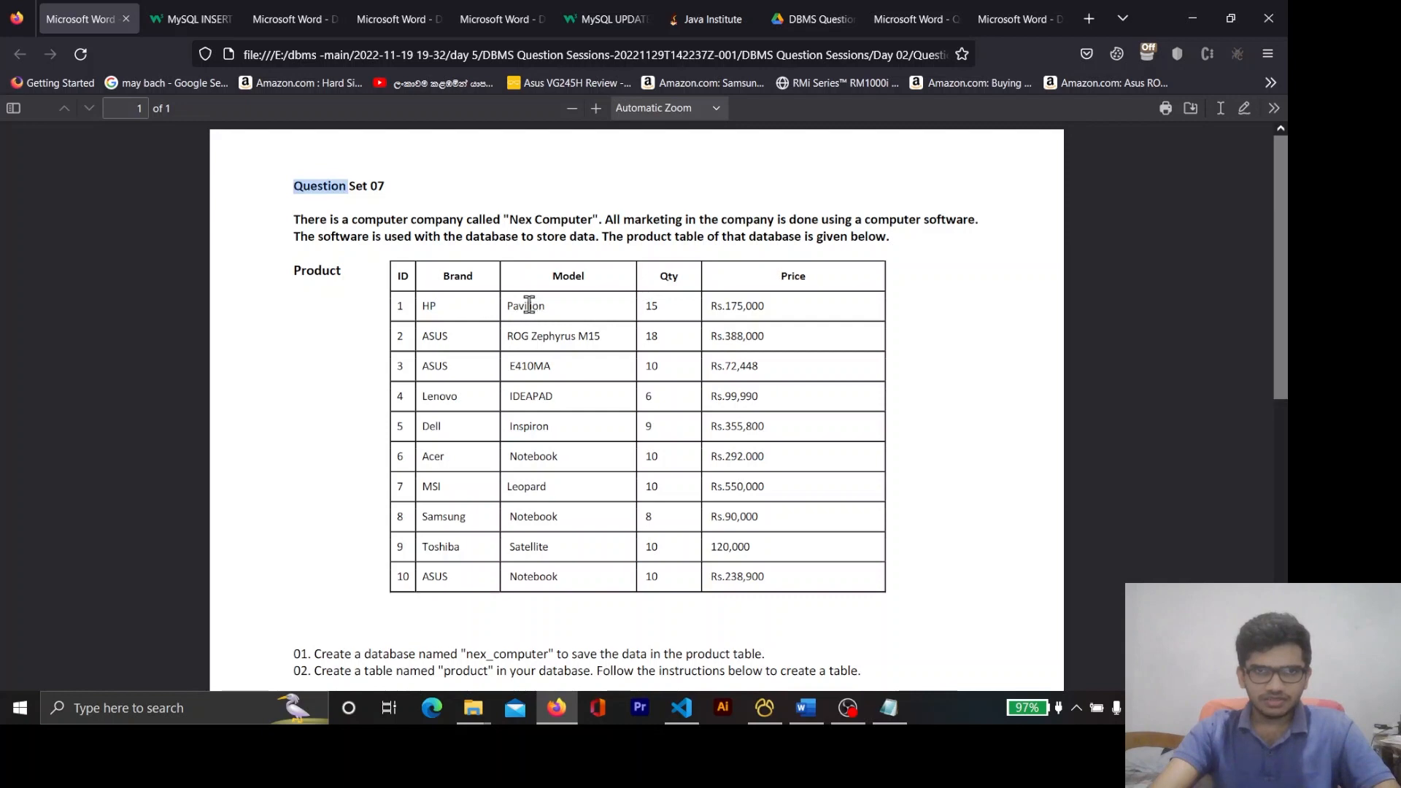
key(alt+Tab)
In Visual Studio Code, match brand, model, qty and price with their values in the first INSERT INTO statement
click(400, 134)
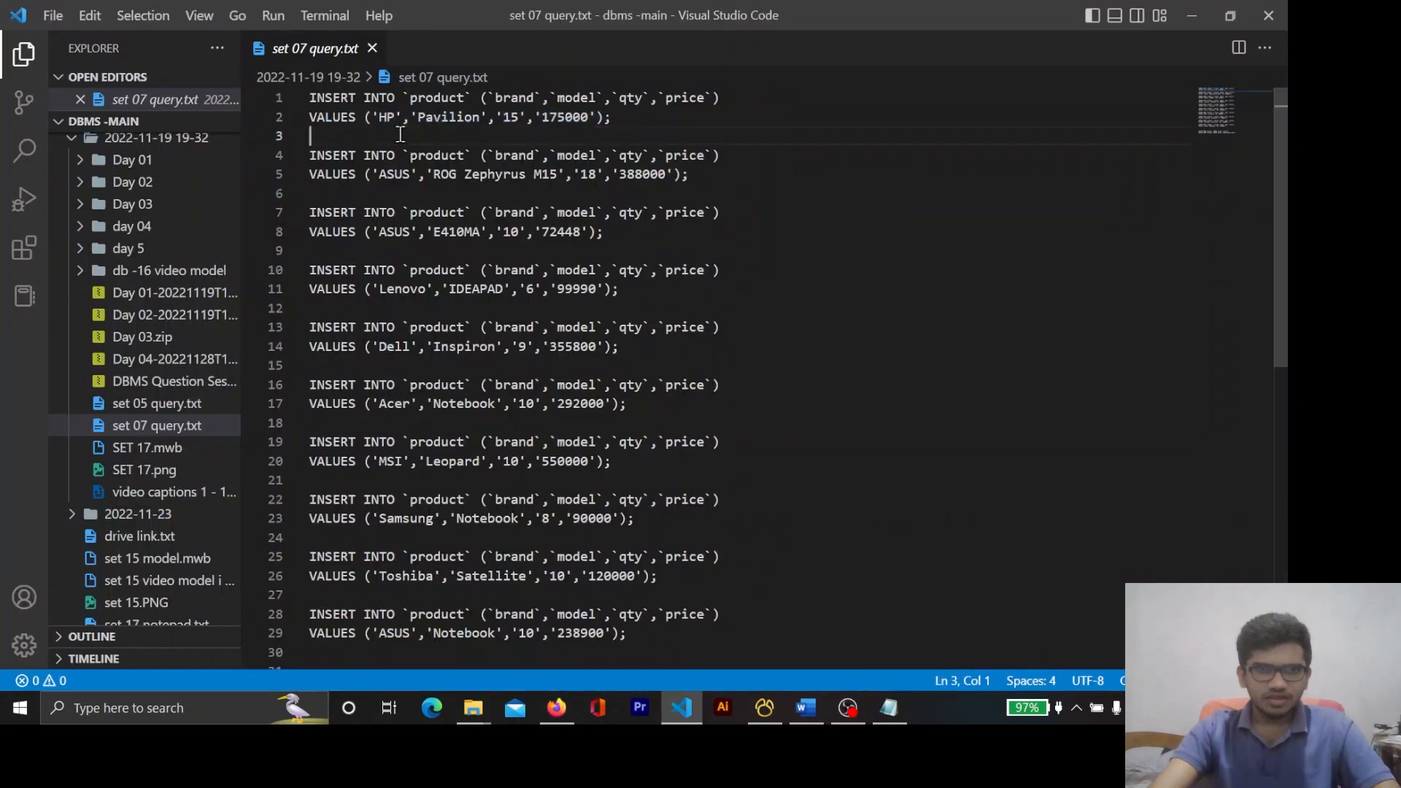
double_click(527, 97)
double_click(387, 116)
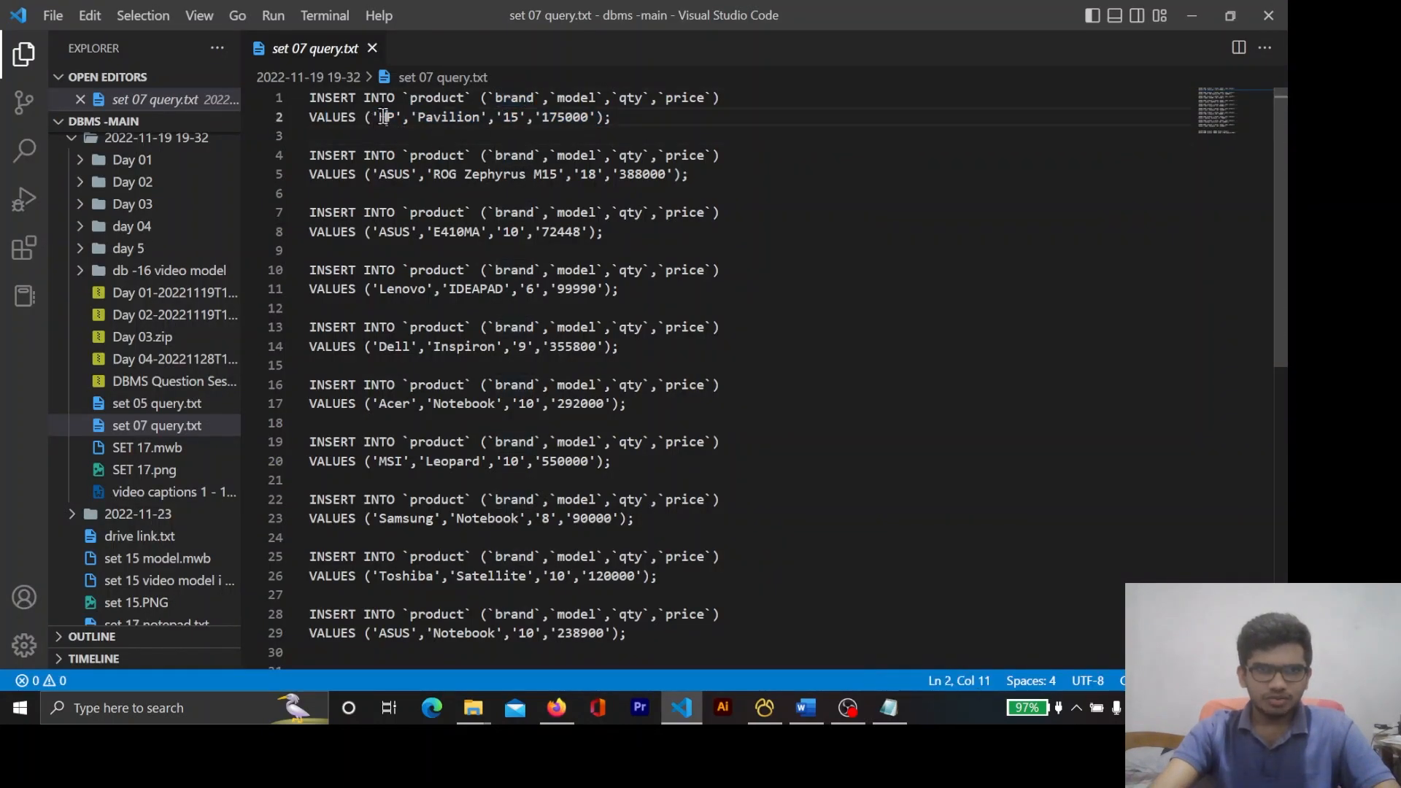
double_click(573, 98)
double_click(434, 118)
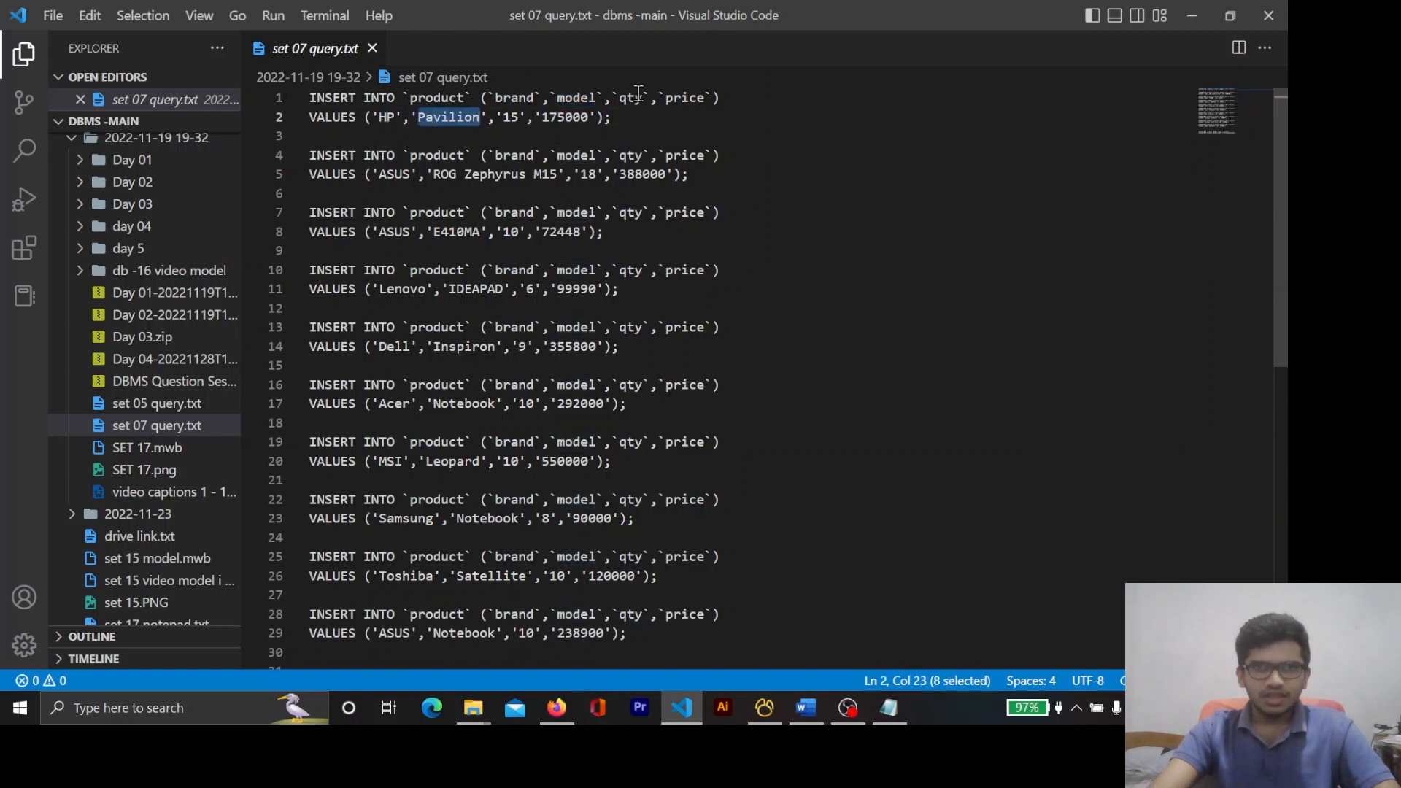
double_click(638, 95)
double_click(513, 118)
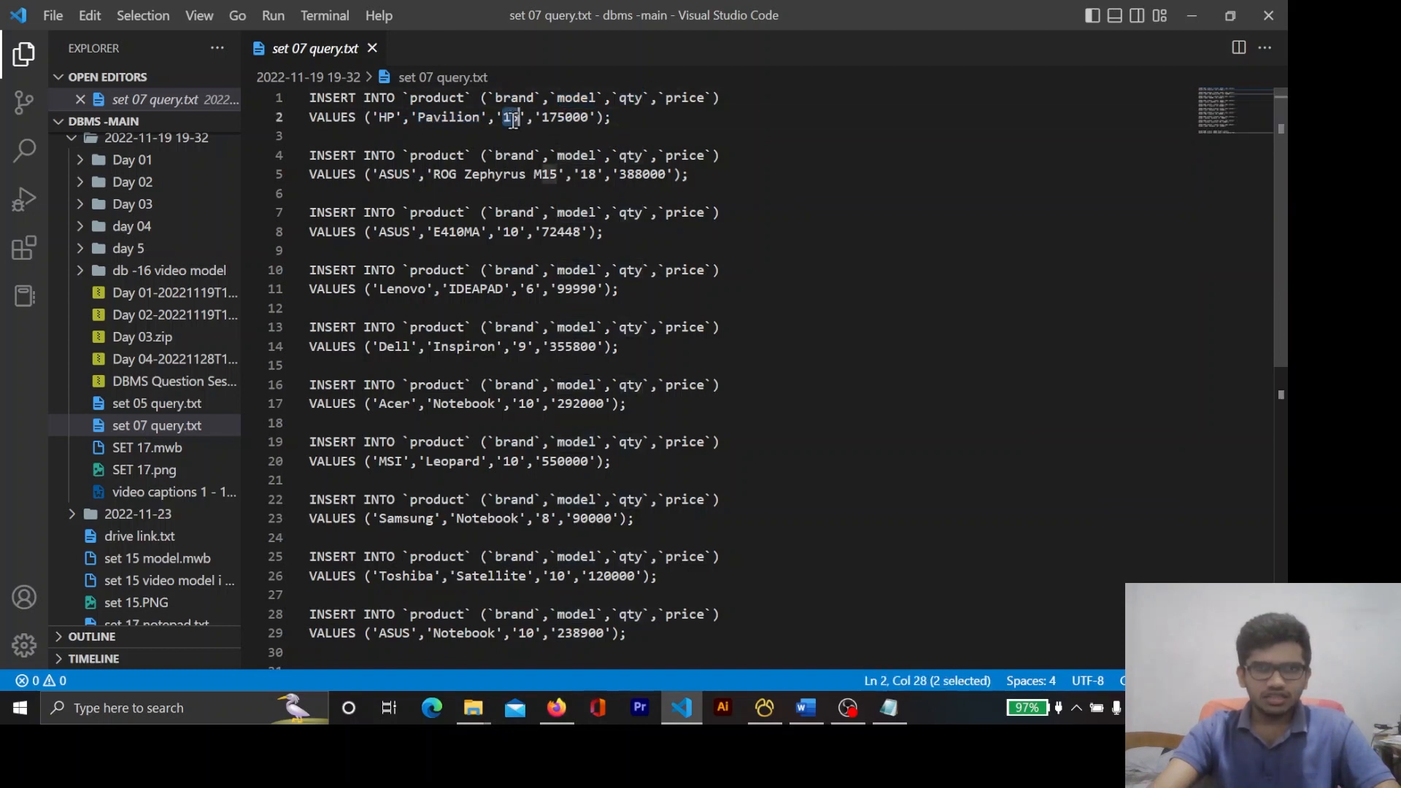
double_click(677, 100)
click(559, 119)
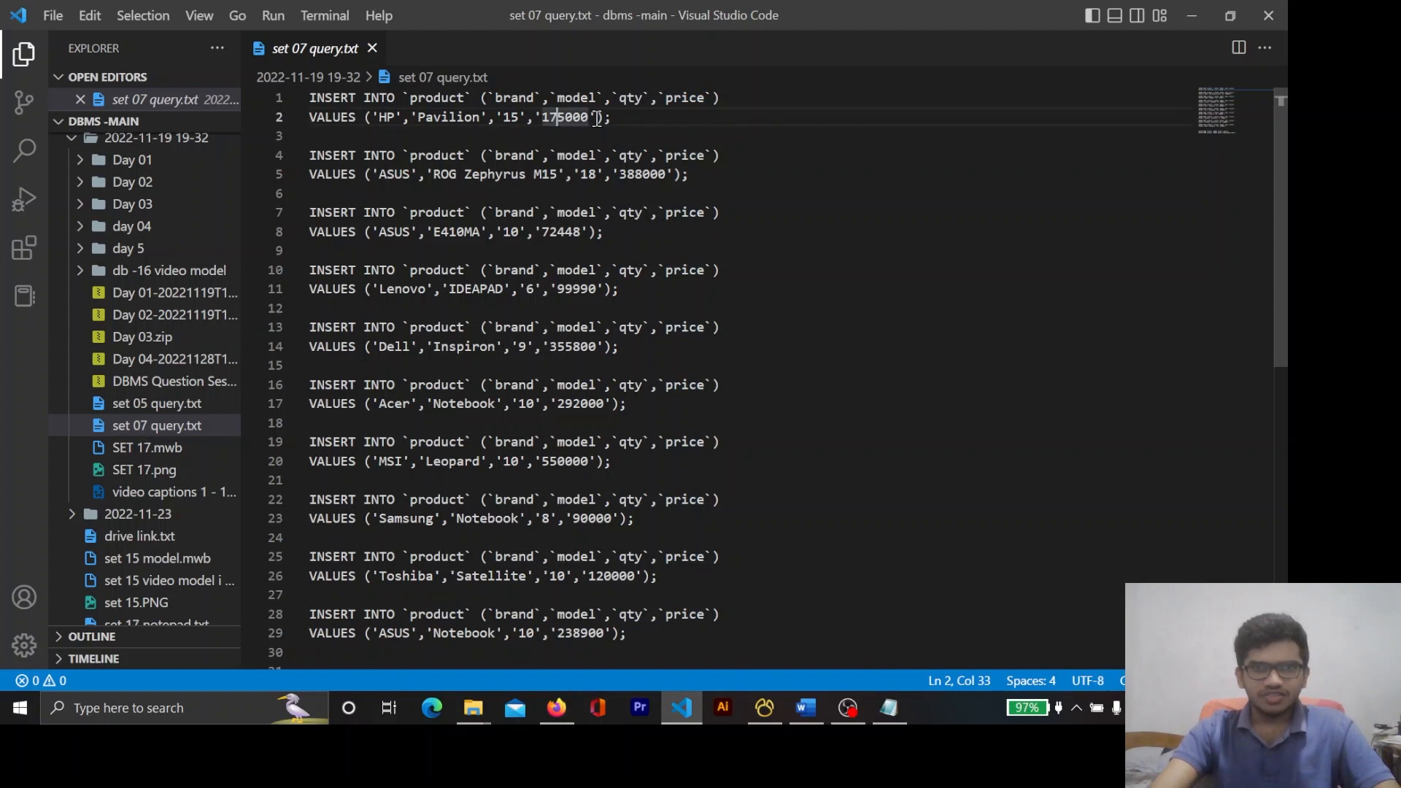
drag(570, 119, 592, 117)
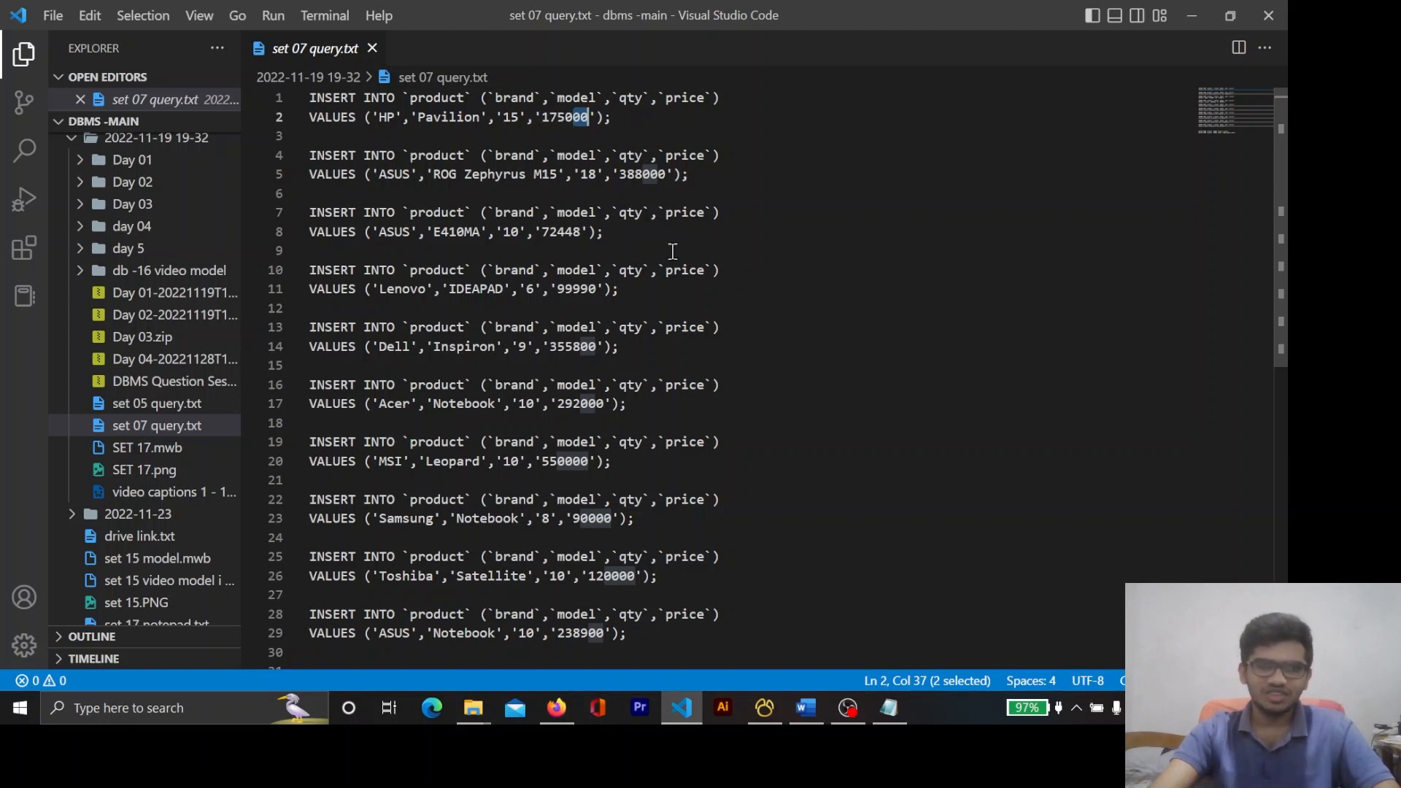
Copy all the INSERT INTO statements from set 07 query.txt
scroll(730, 171, down, 3)
scroll(730, 171, up, 3)
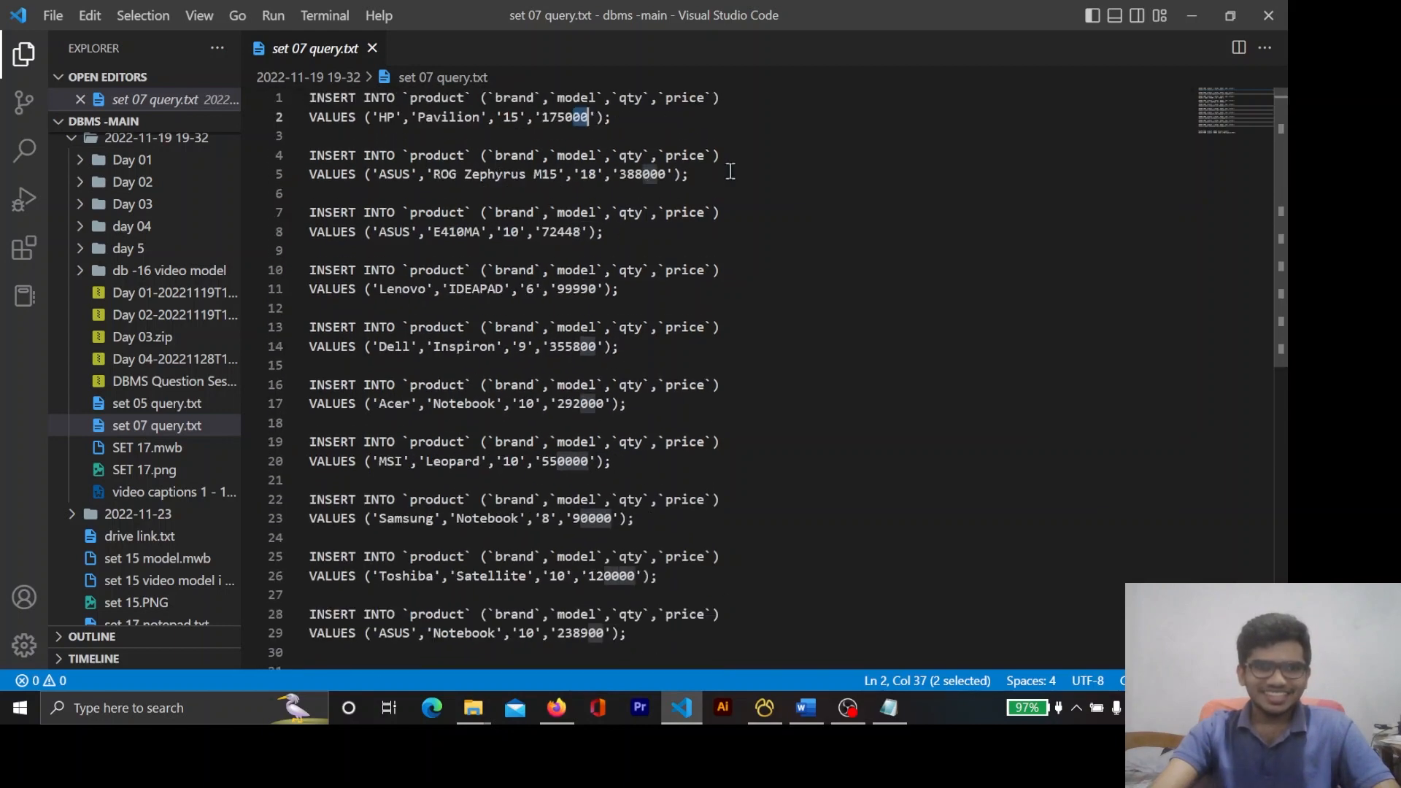
drag(642, 633, 307, 70)
key(ctrl+c)
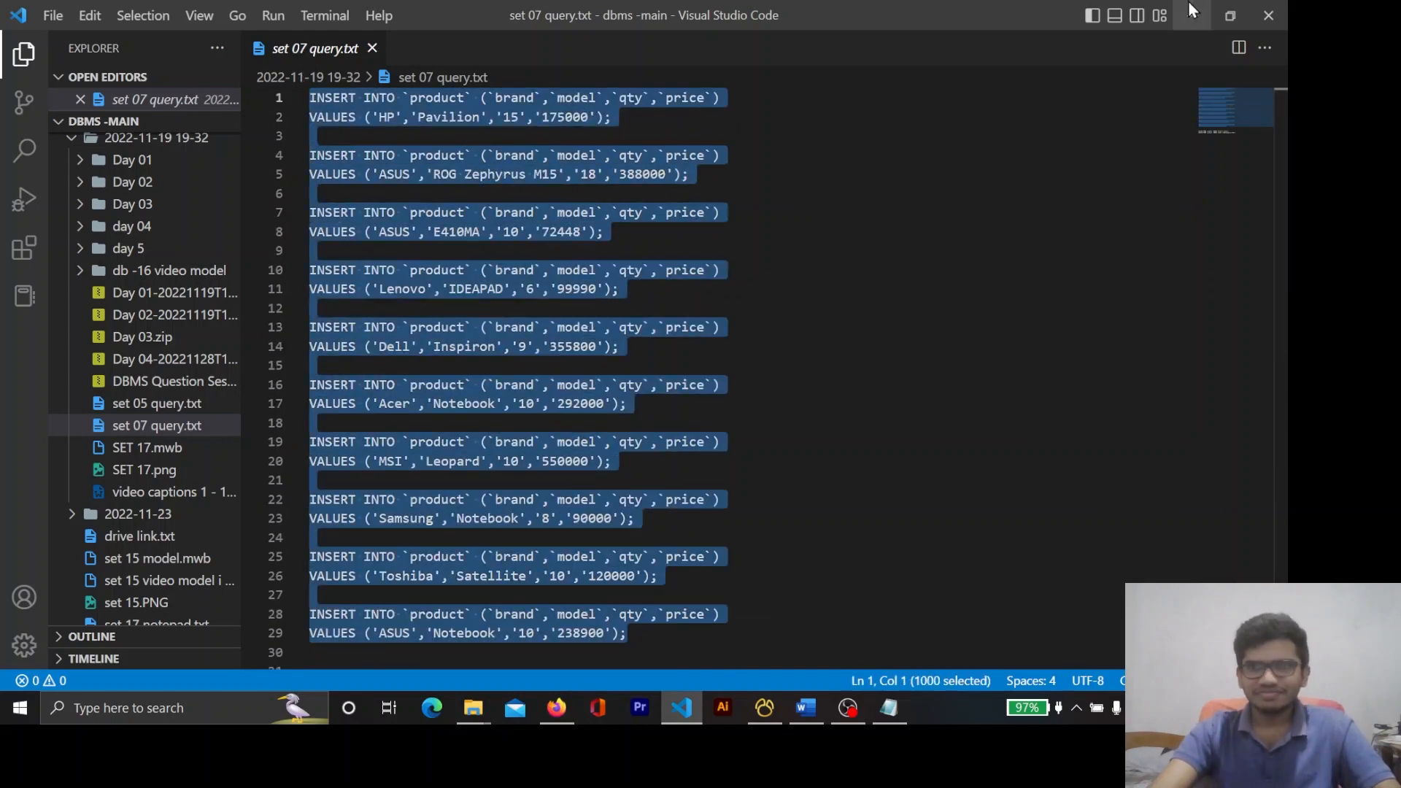
Switch to Navicat Premium, create a new query and clear its default SELECT statement
key(alt+Tab)
click(765, 708)
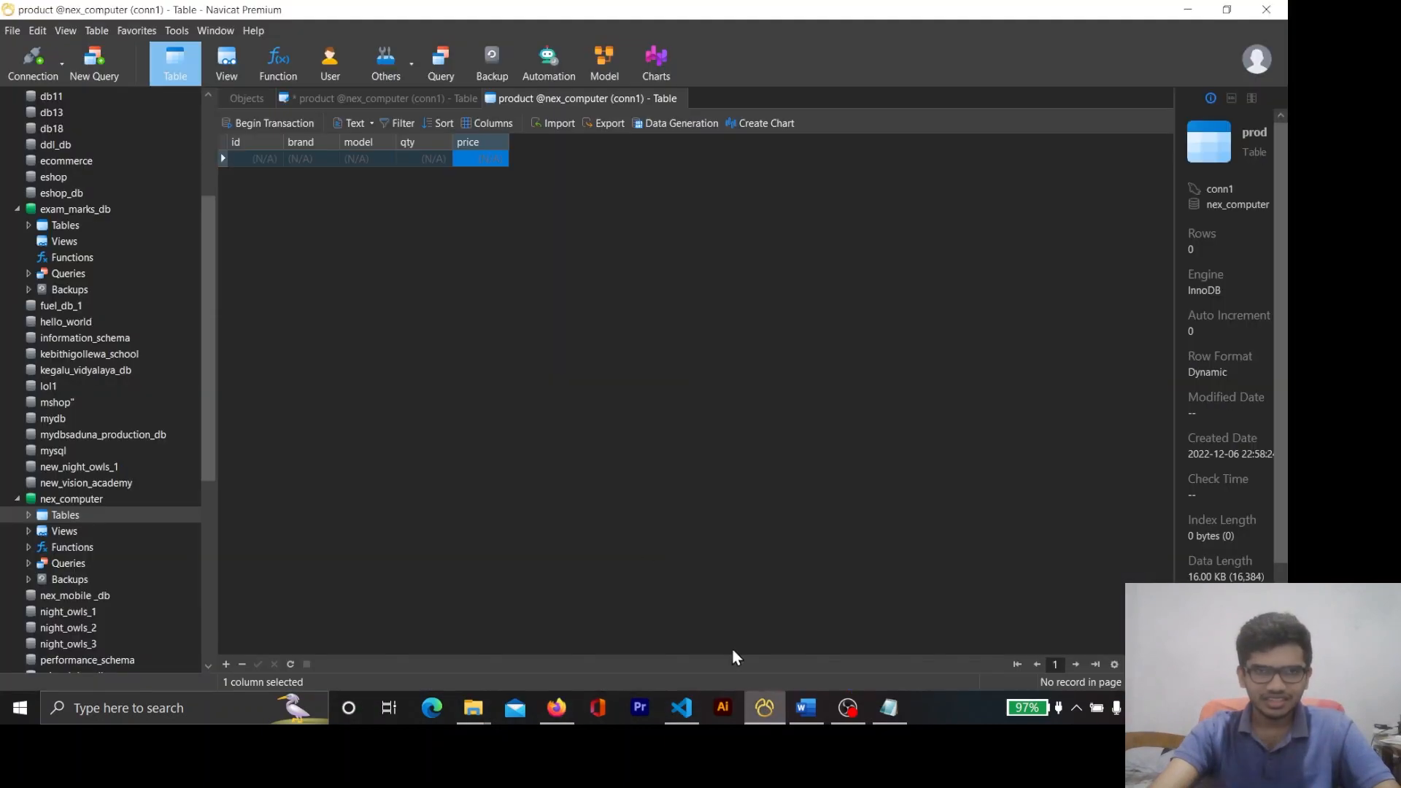
click(93, 64)
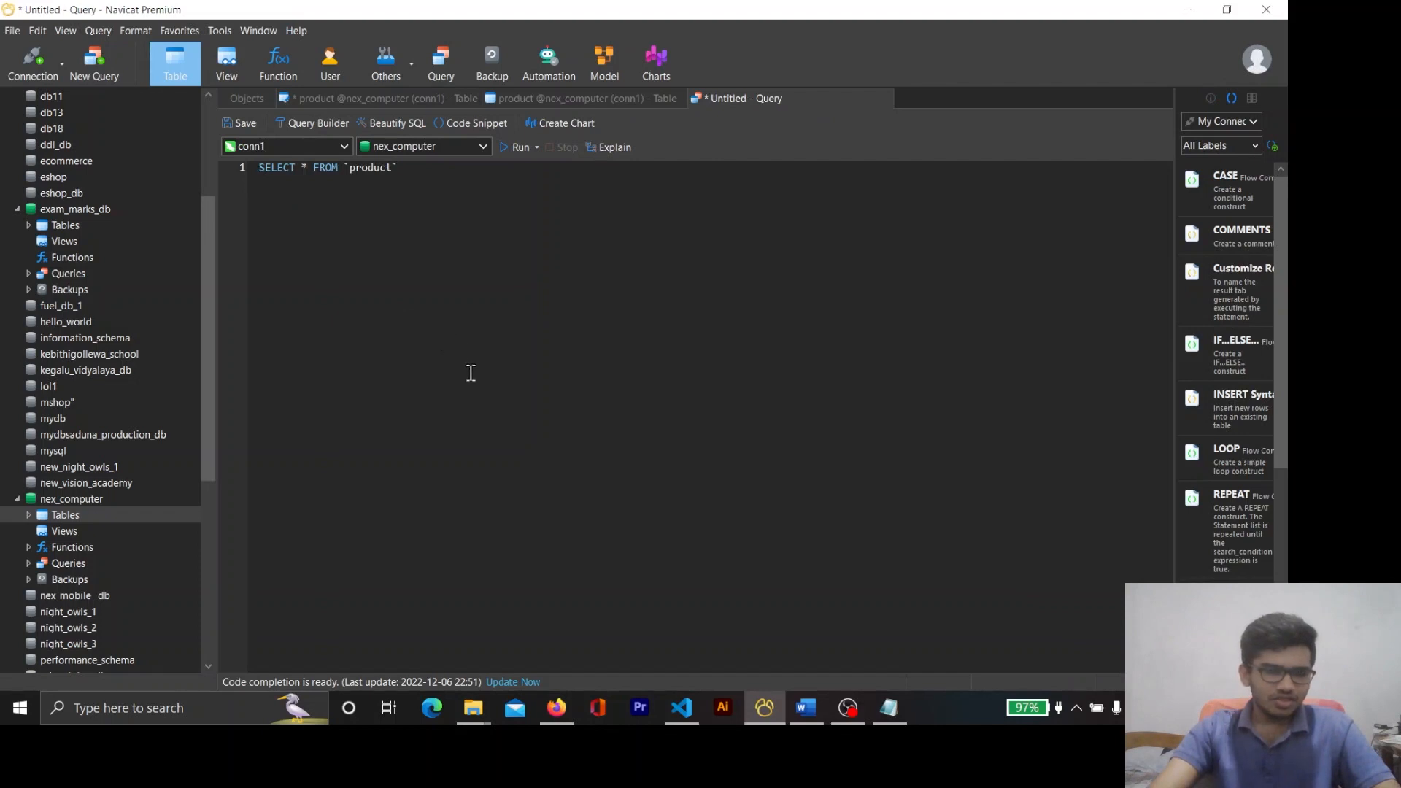
drag(433, 179, 256, 171)
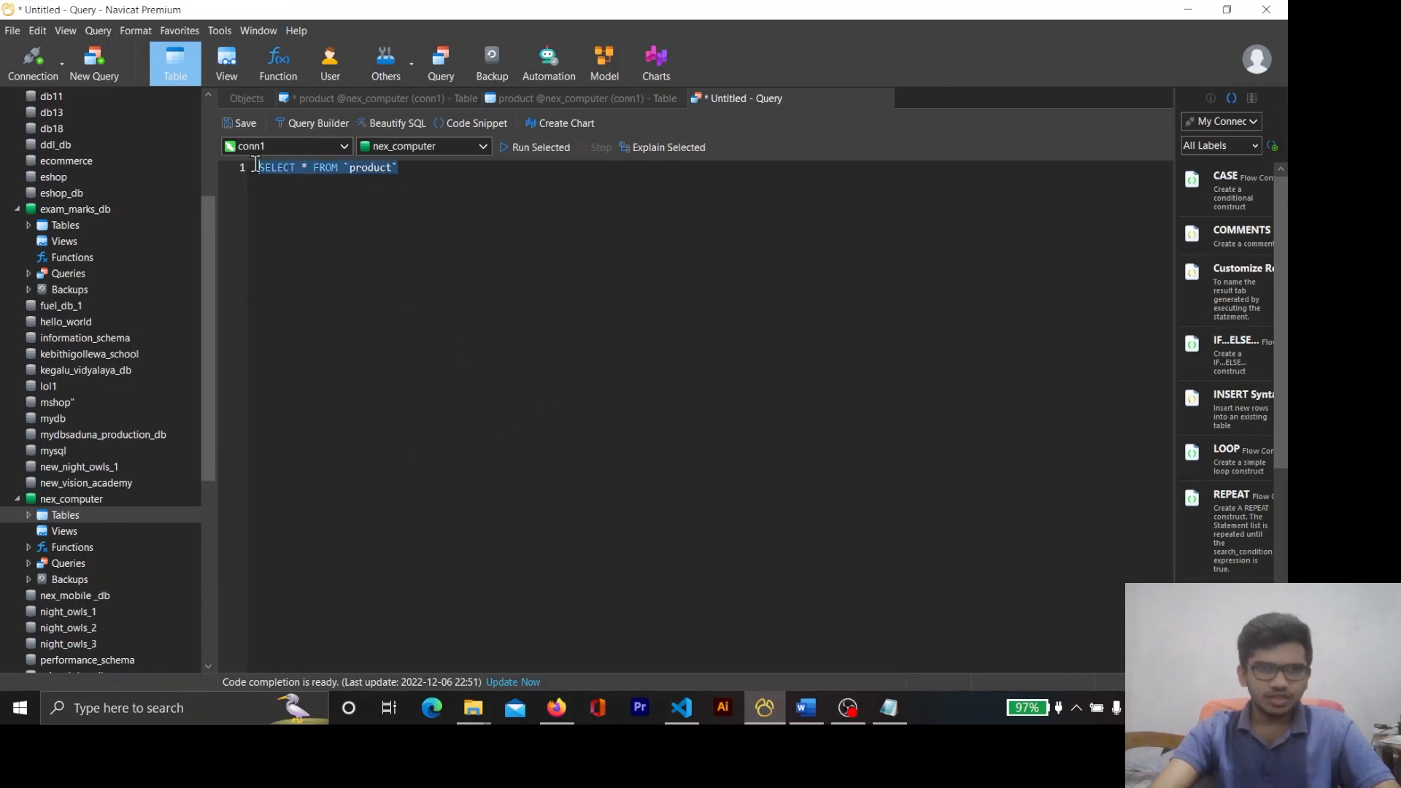
key(BackSpace)
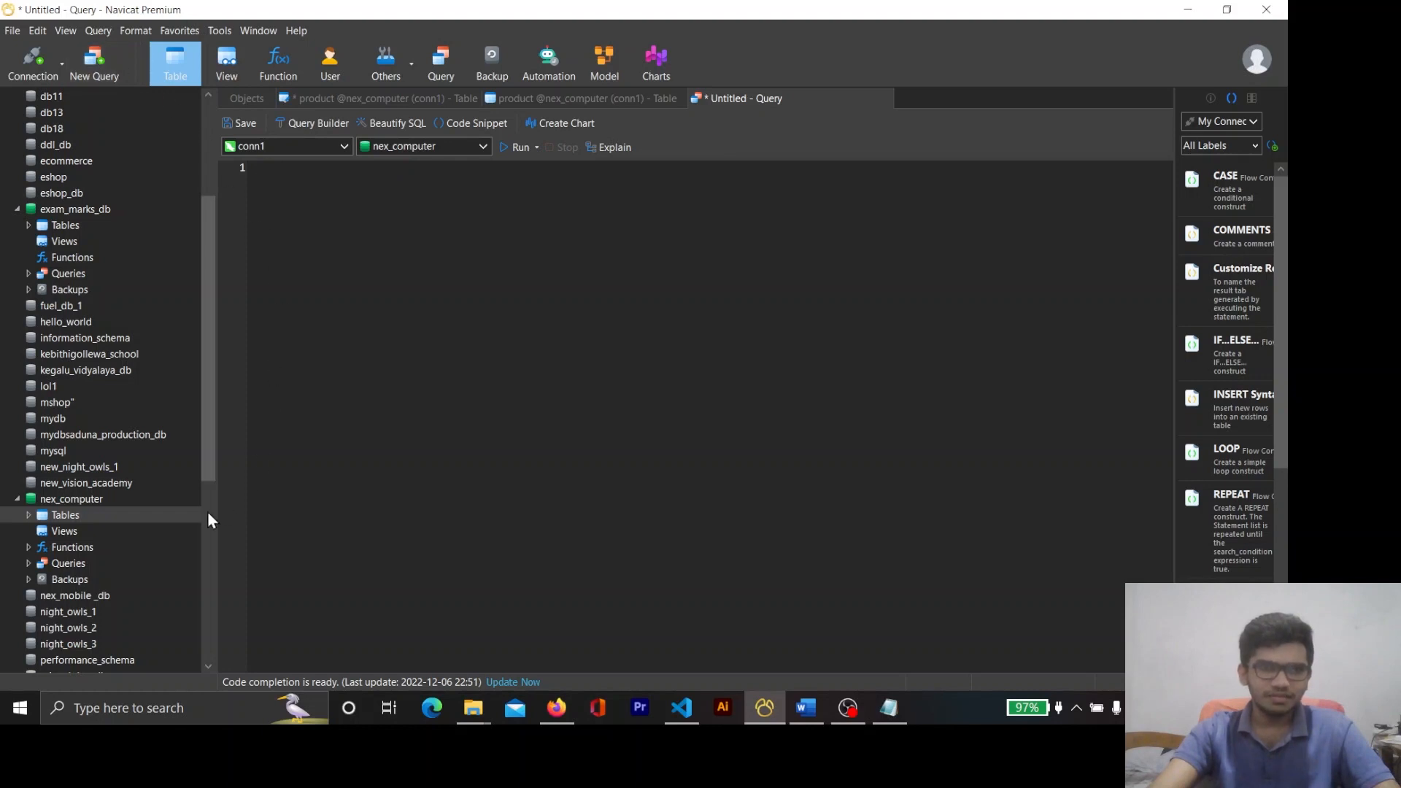
Paste the copied INSERT INTO statements into the empty query for the nex_computer database and run them
click(95, 499)
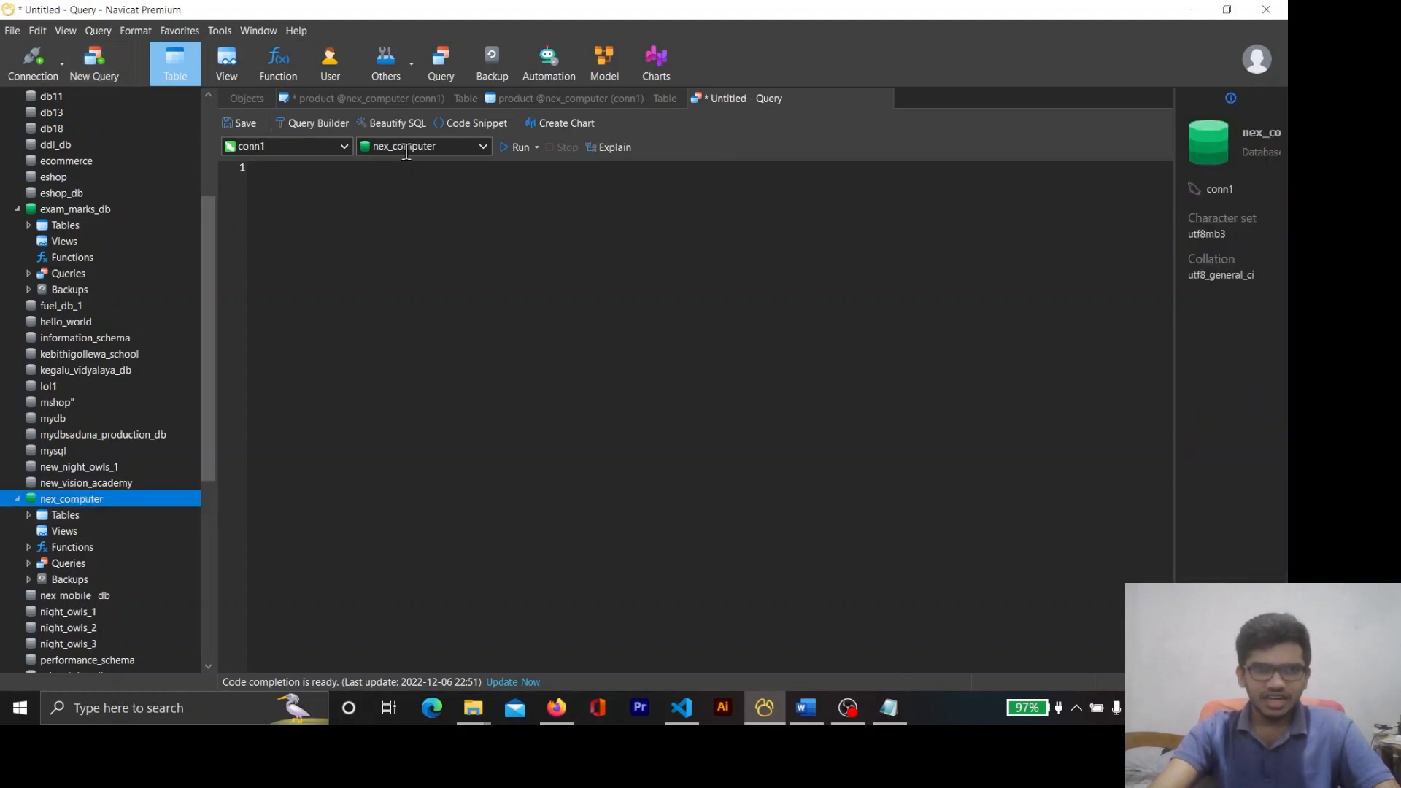
click(298, 199)
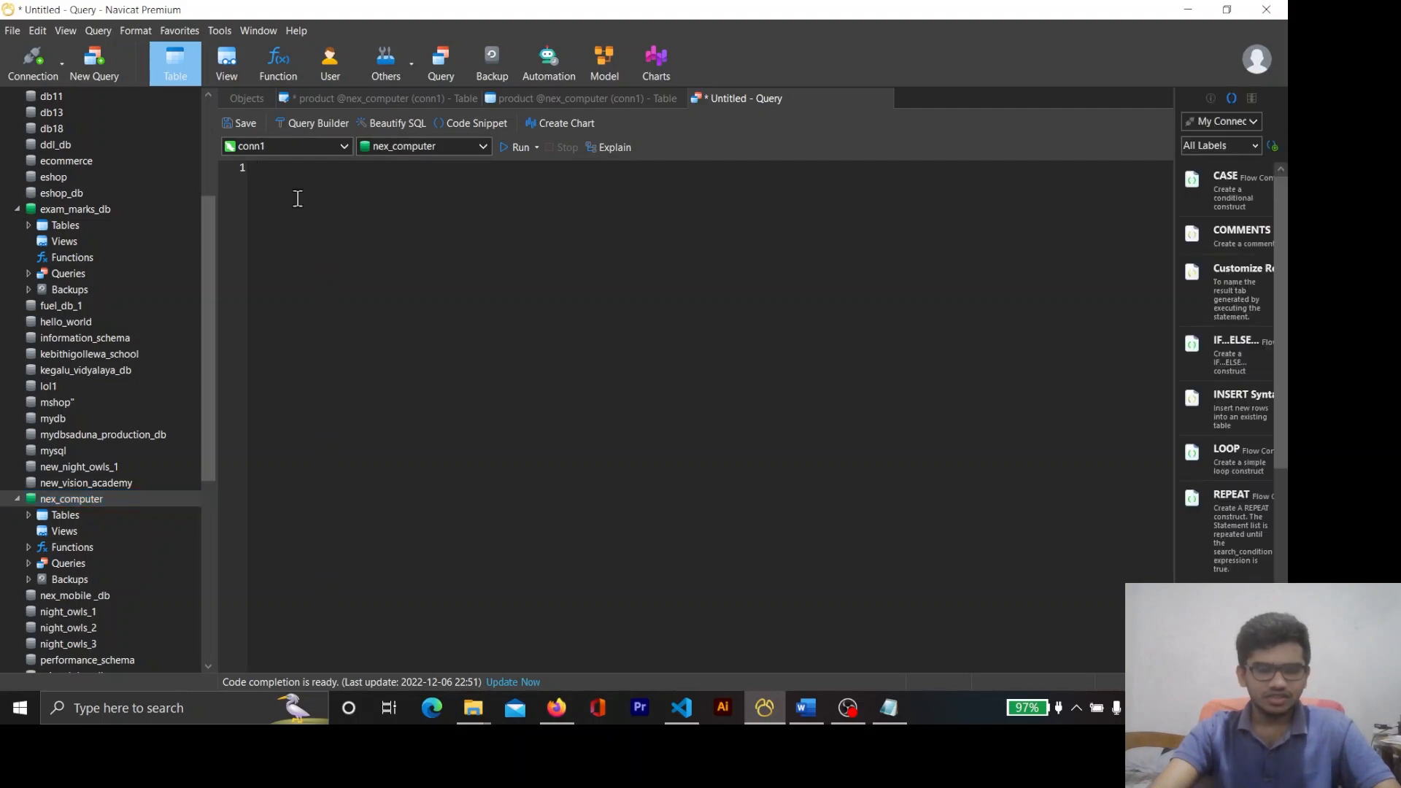
key(ctrl+v)
click(518, 147)
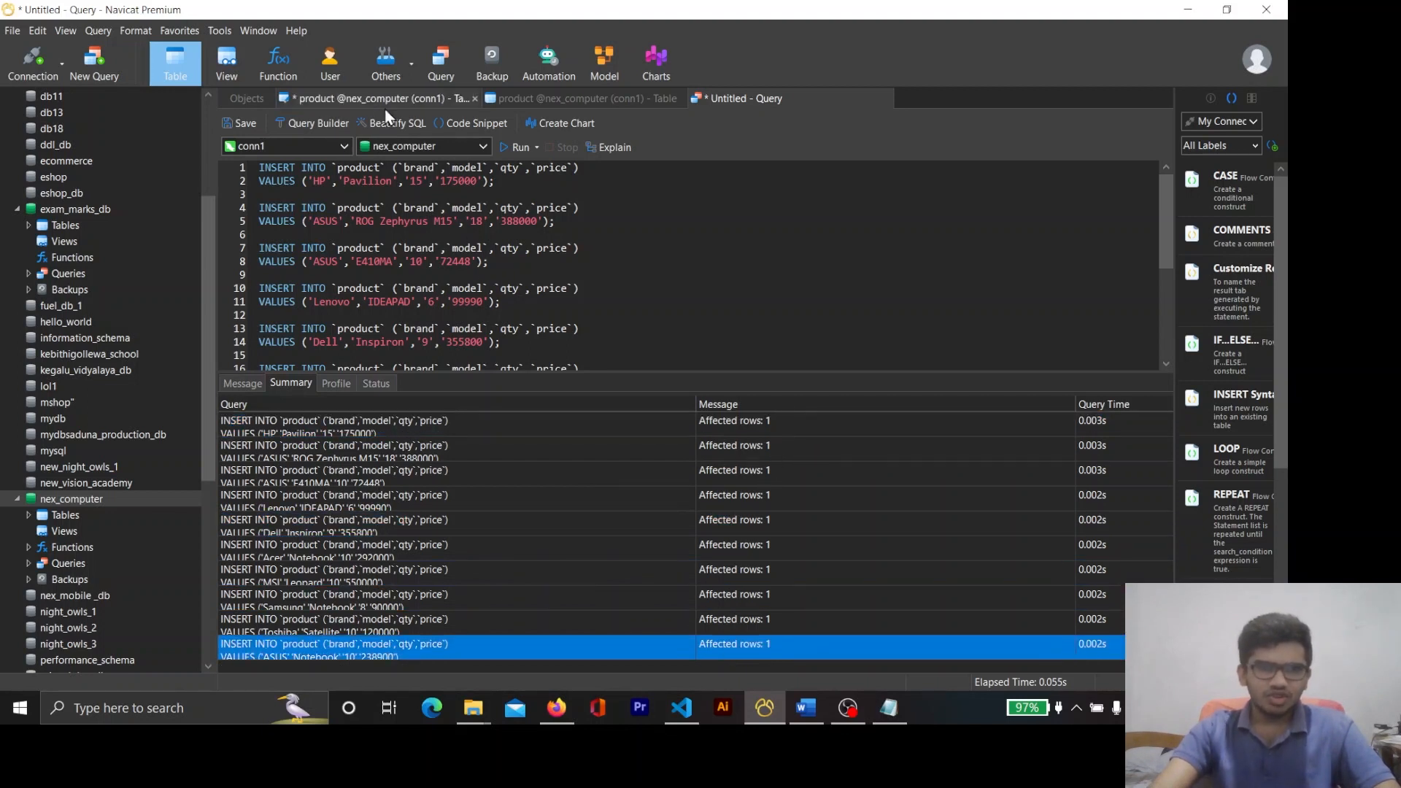
Refresh the product table's data and check its brand, model, qty and price columns
click(519, 99)
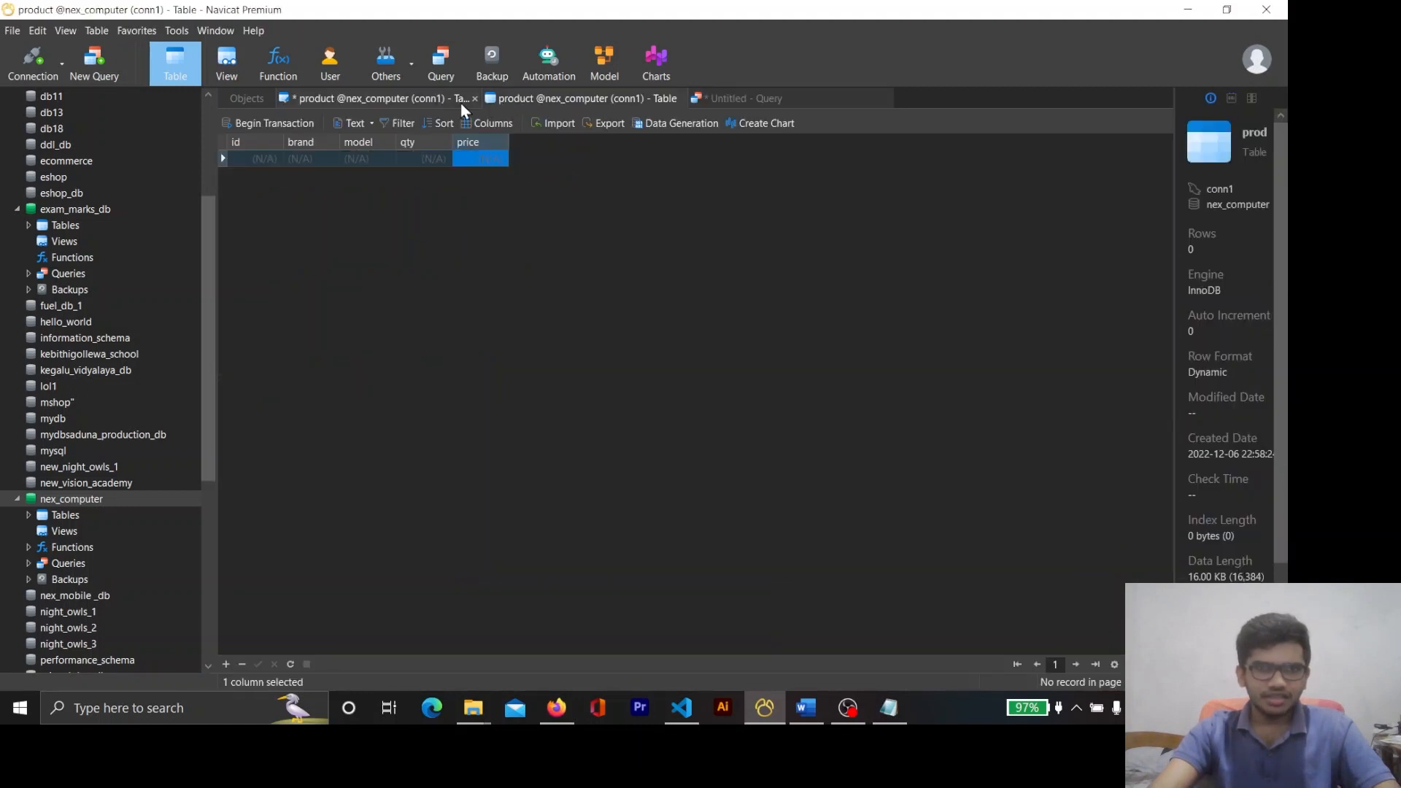
right_click(349, 324)
click(416, 514)
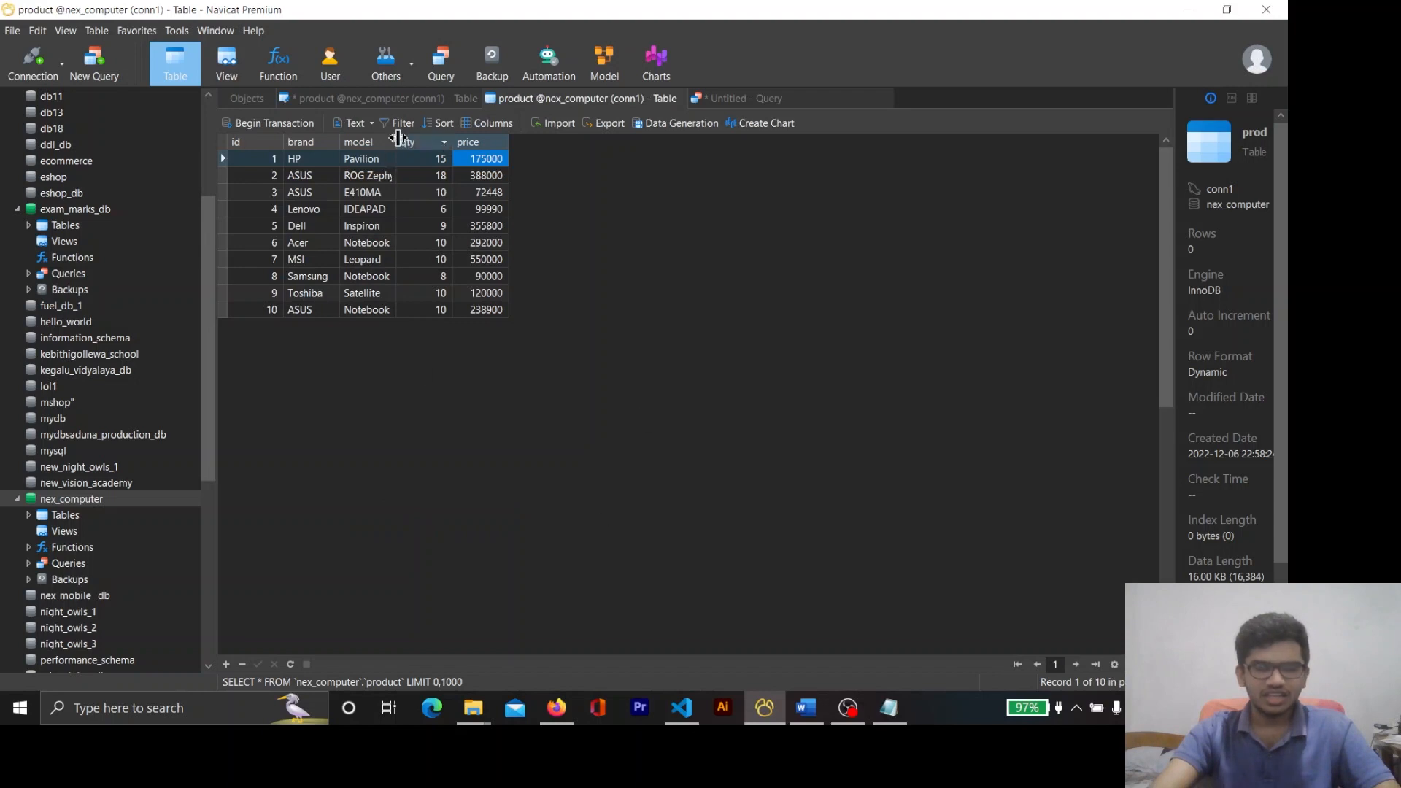
click(295, 143)
click(383, 143)
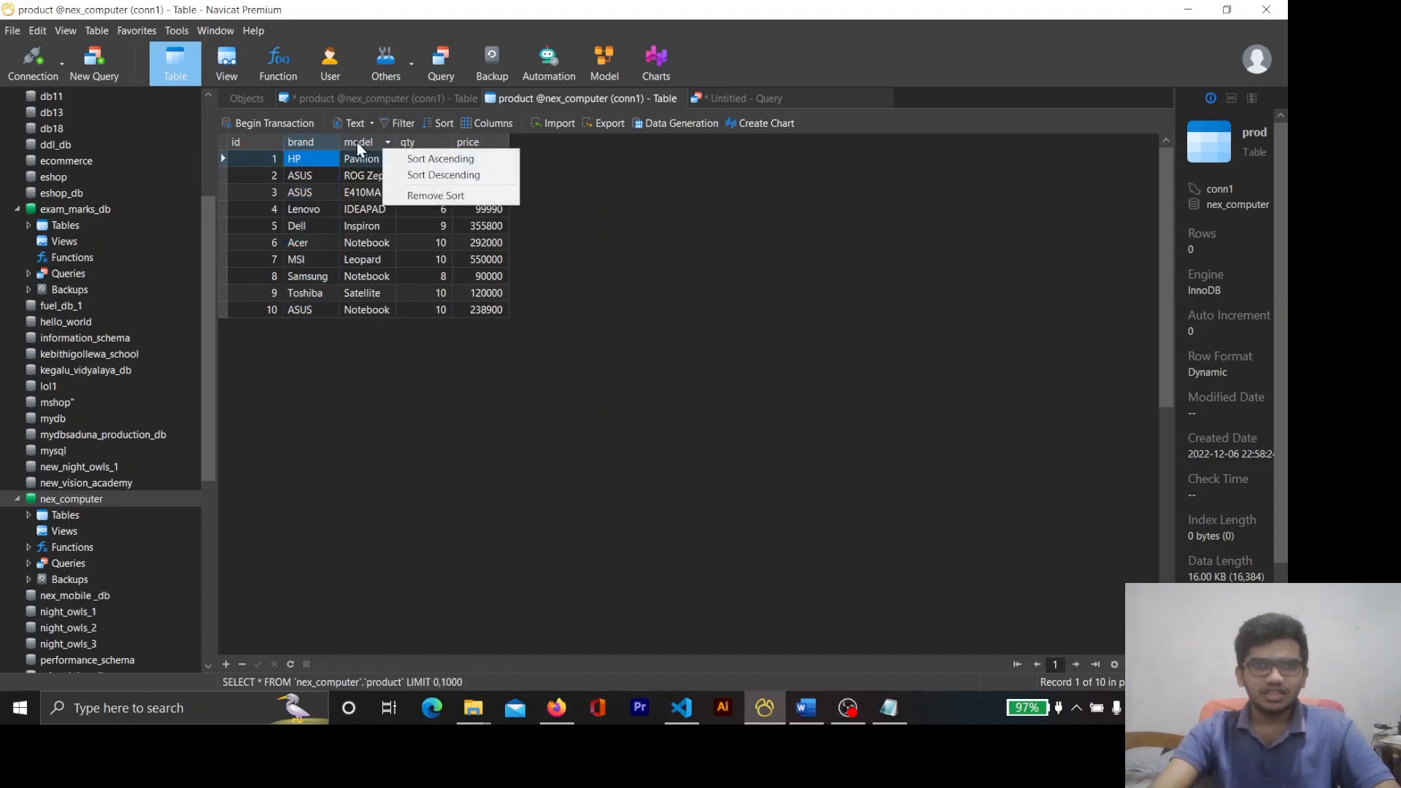
click(374, 147)
click(370, 141)
click(427, 146)
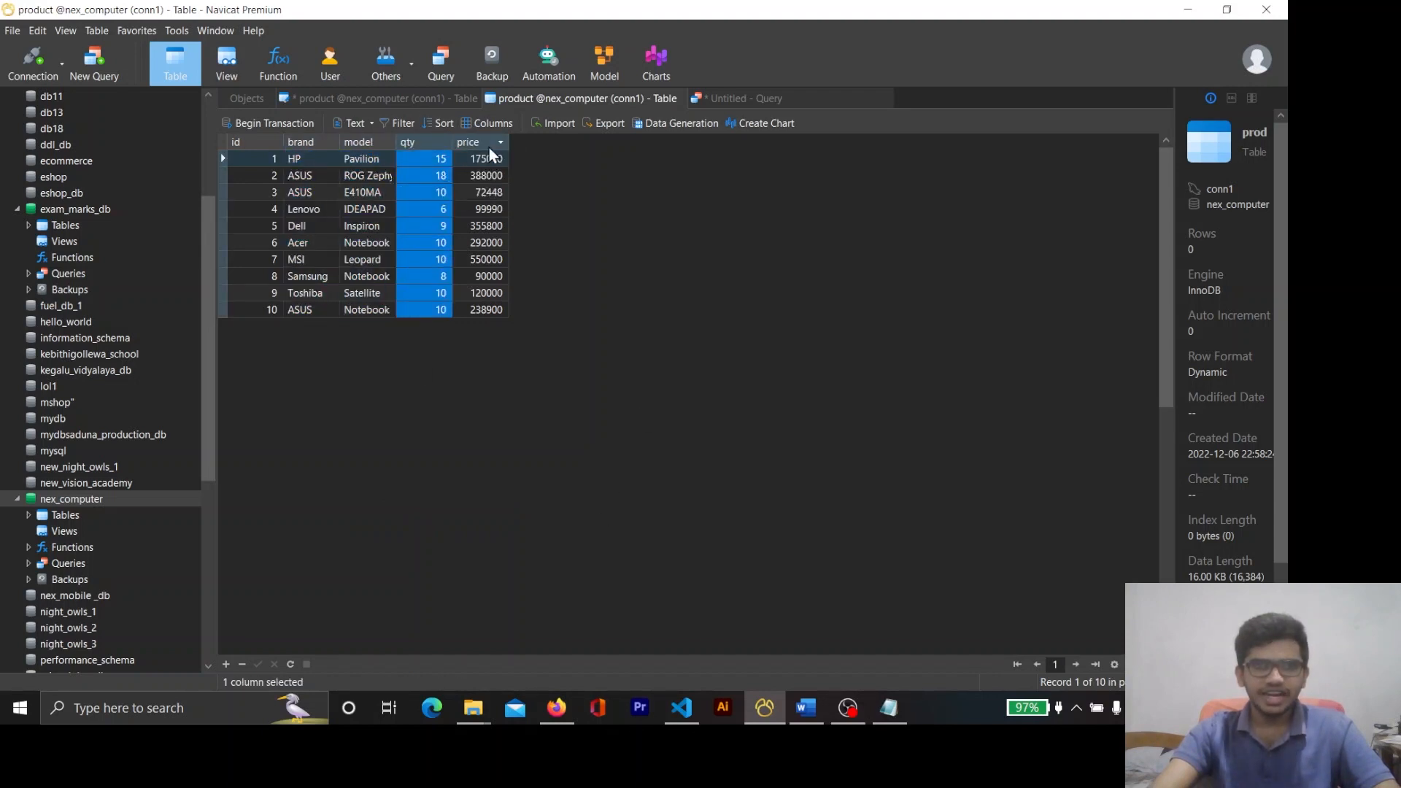
click(489, 147)
Switch to the Question Set 07 document in Firefox and read tasks 03 and 04, noting the brand to remove
click(557, 708)
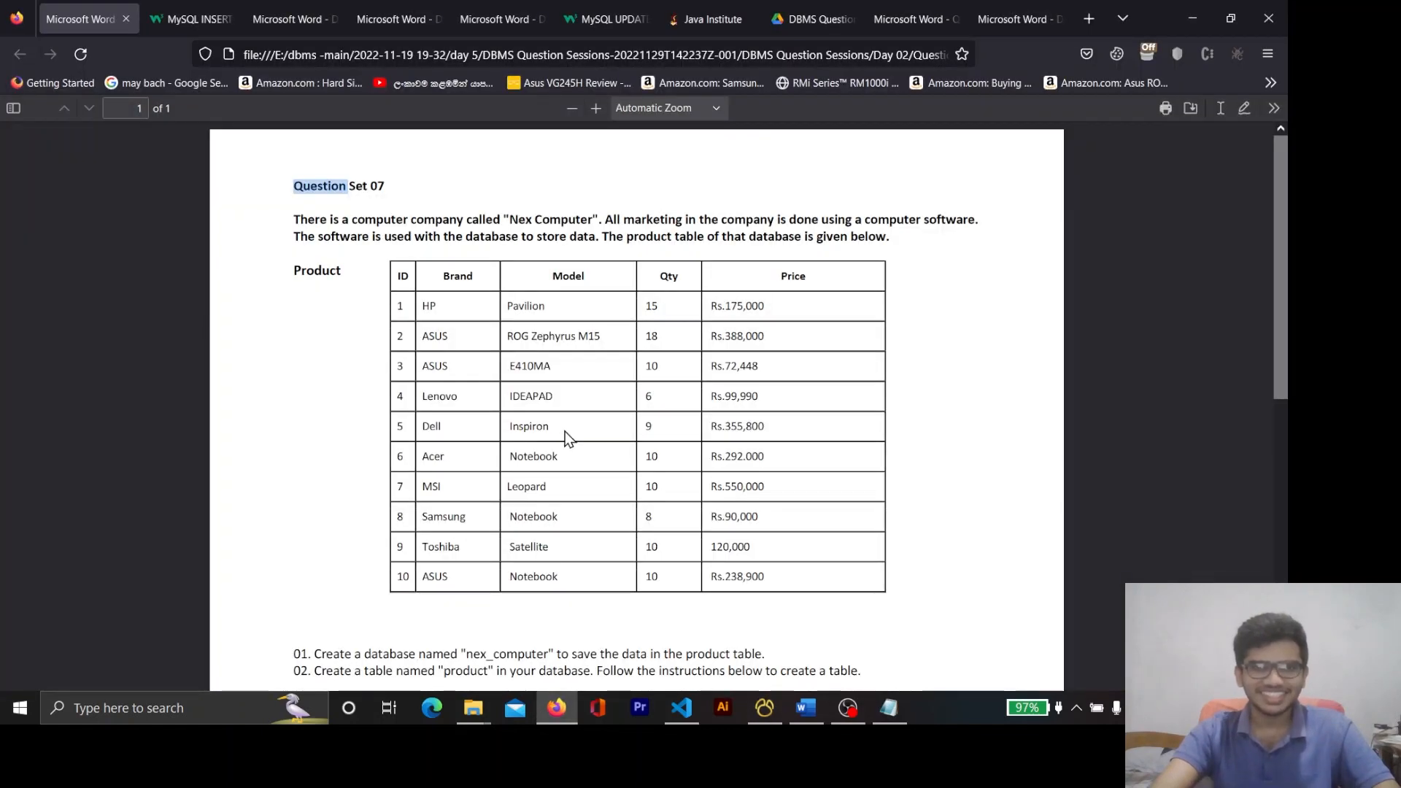
scroll(565, 435, down, 5)
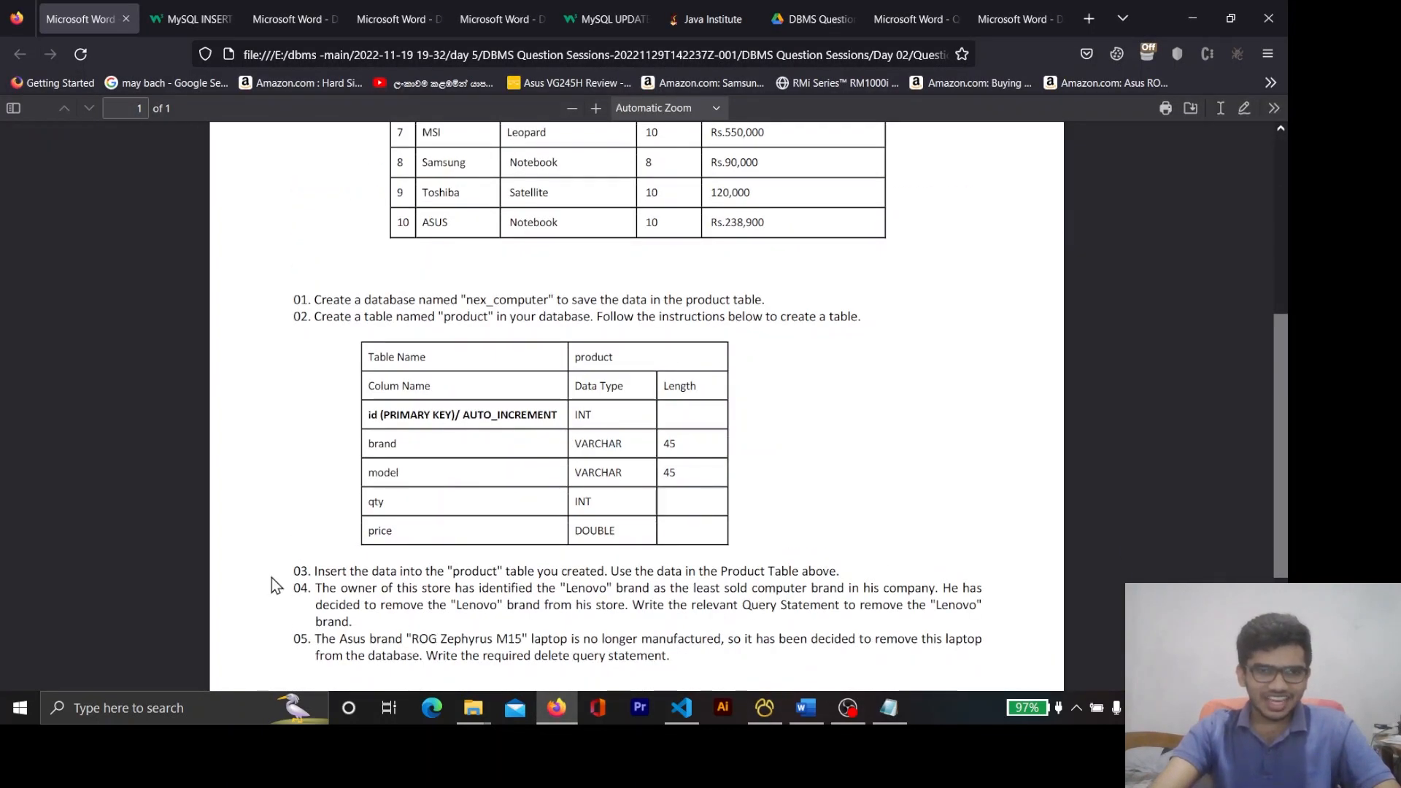
drag(293, 570, 860, 581)
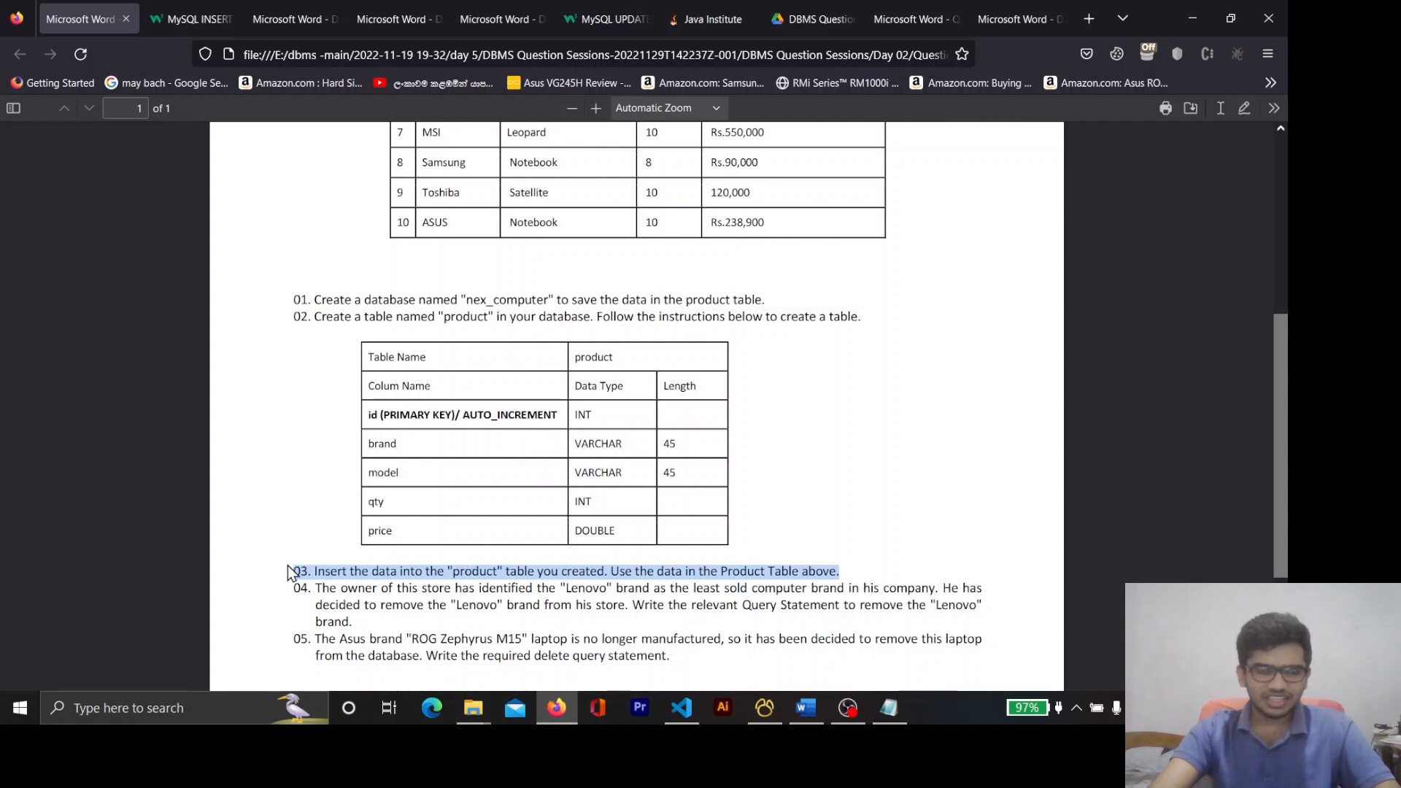
scroll(320, 570, down, 1)
scroll(320, 570, down, 3)
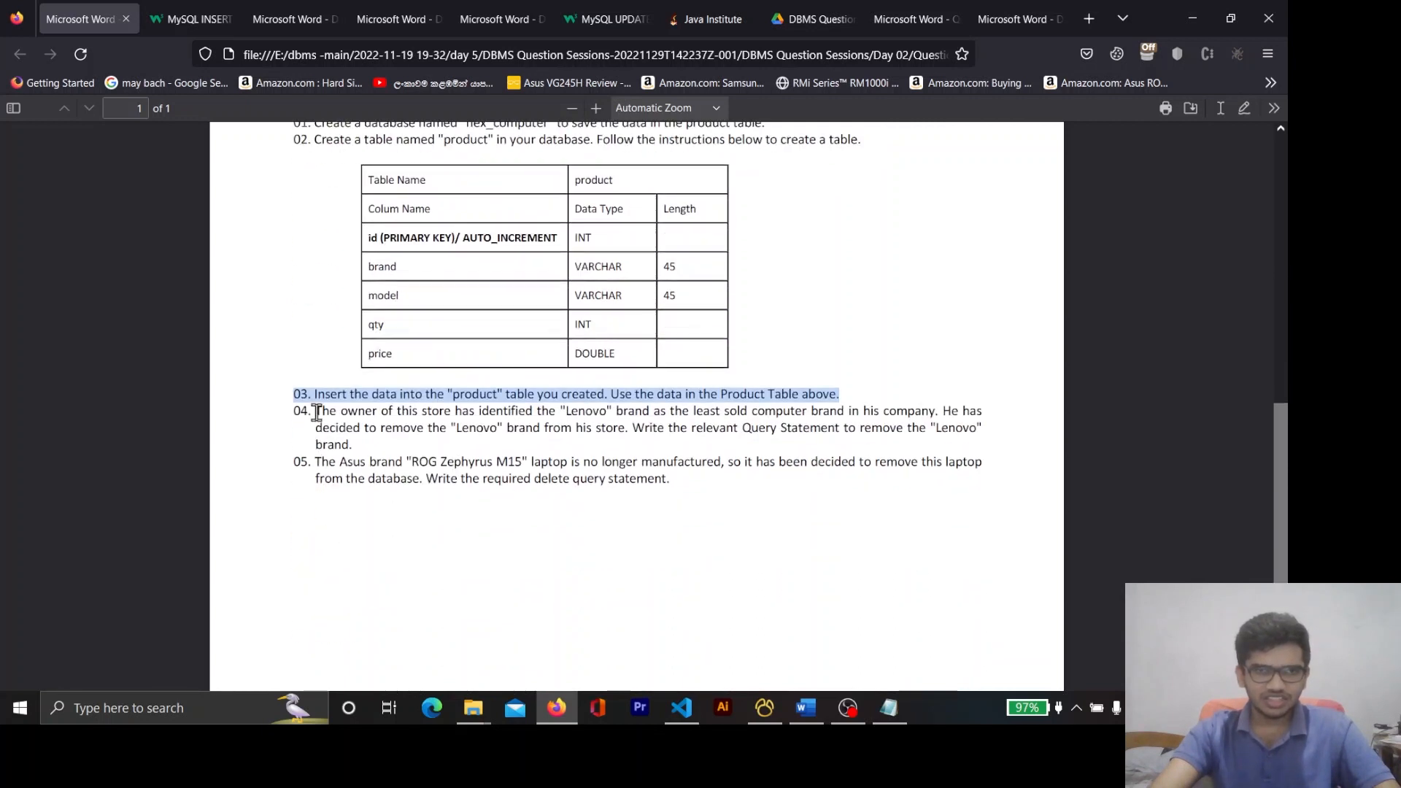
click(470, 461)
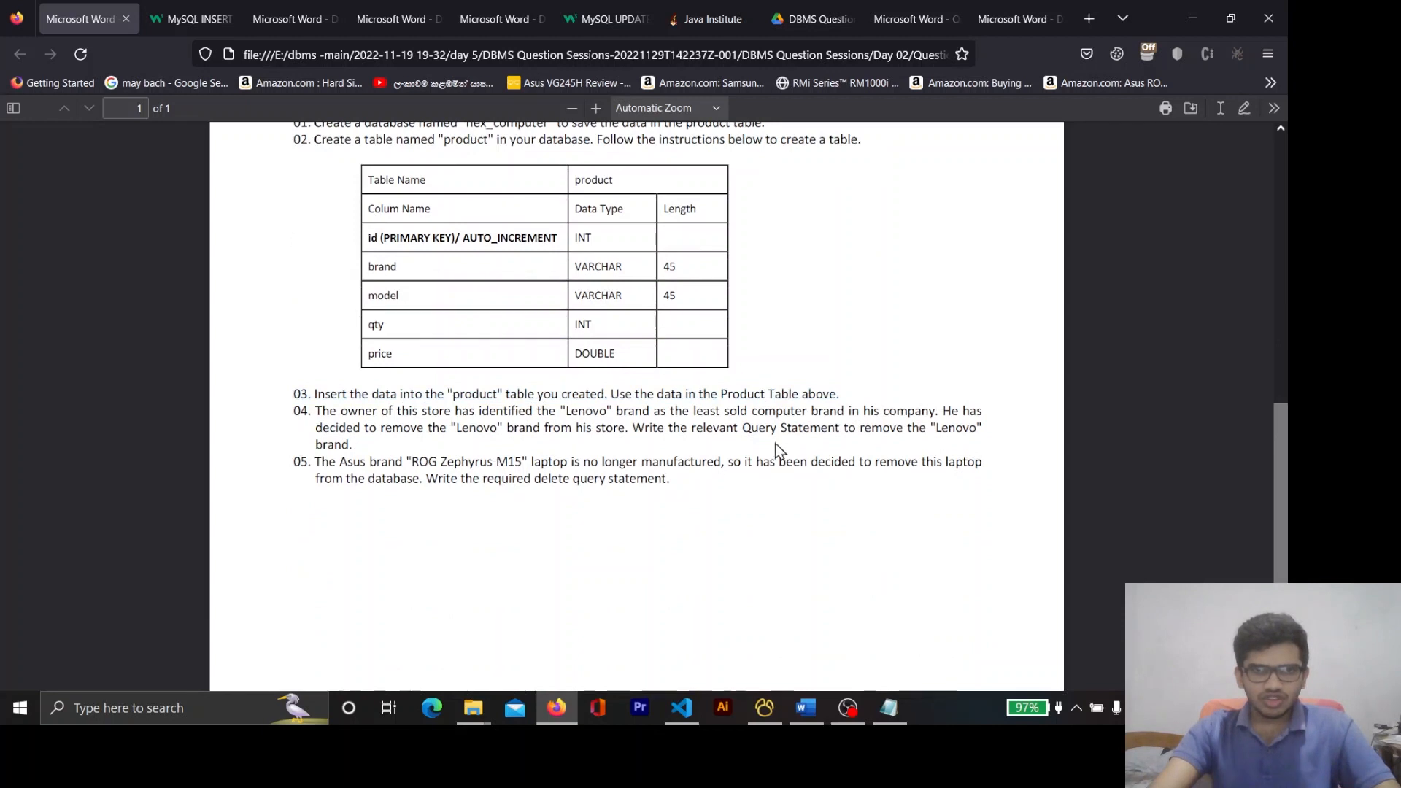
double_click(585, 413)
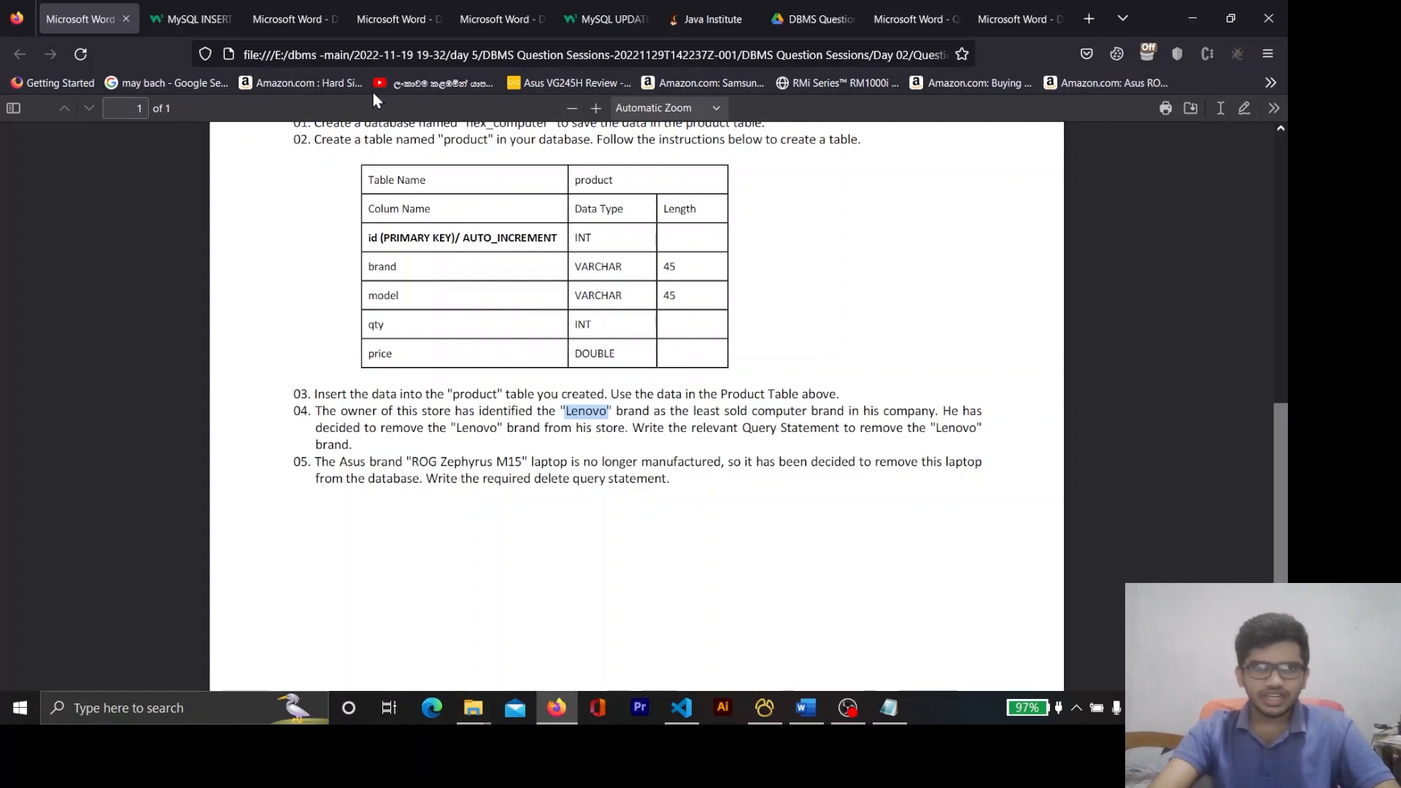
Search the W3Schools site for "delete" and open the SQL DELETE Statement page
click(191, 19)
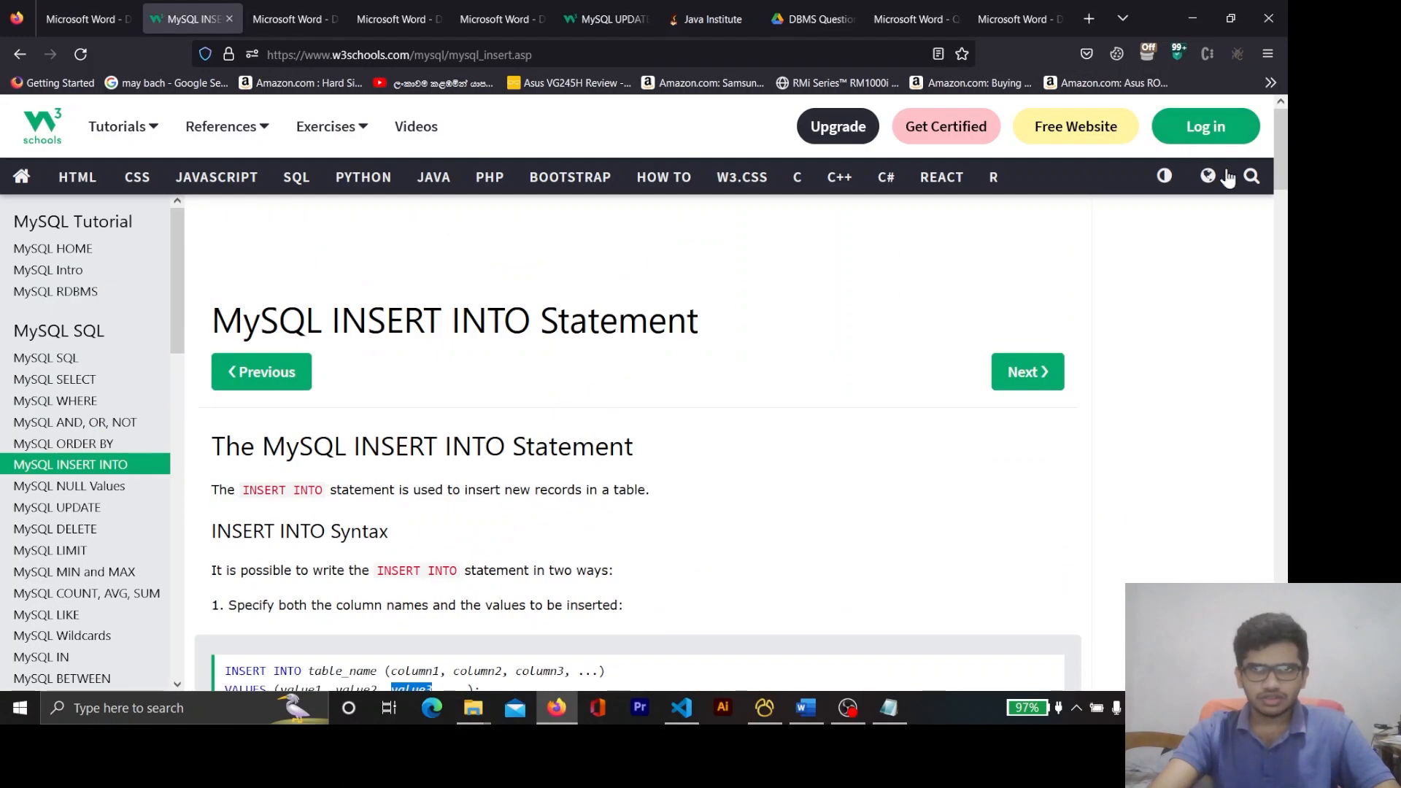
click(1250, 178)
text(delete)
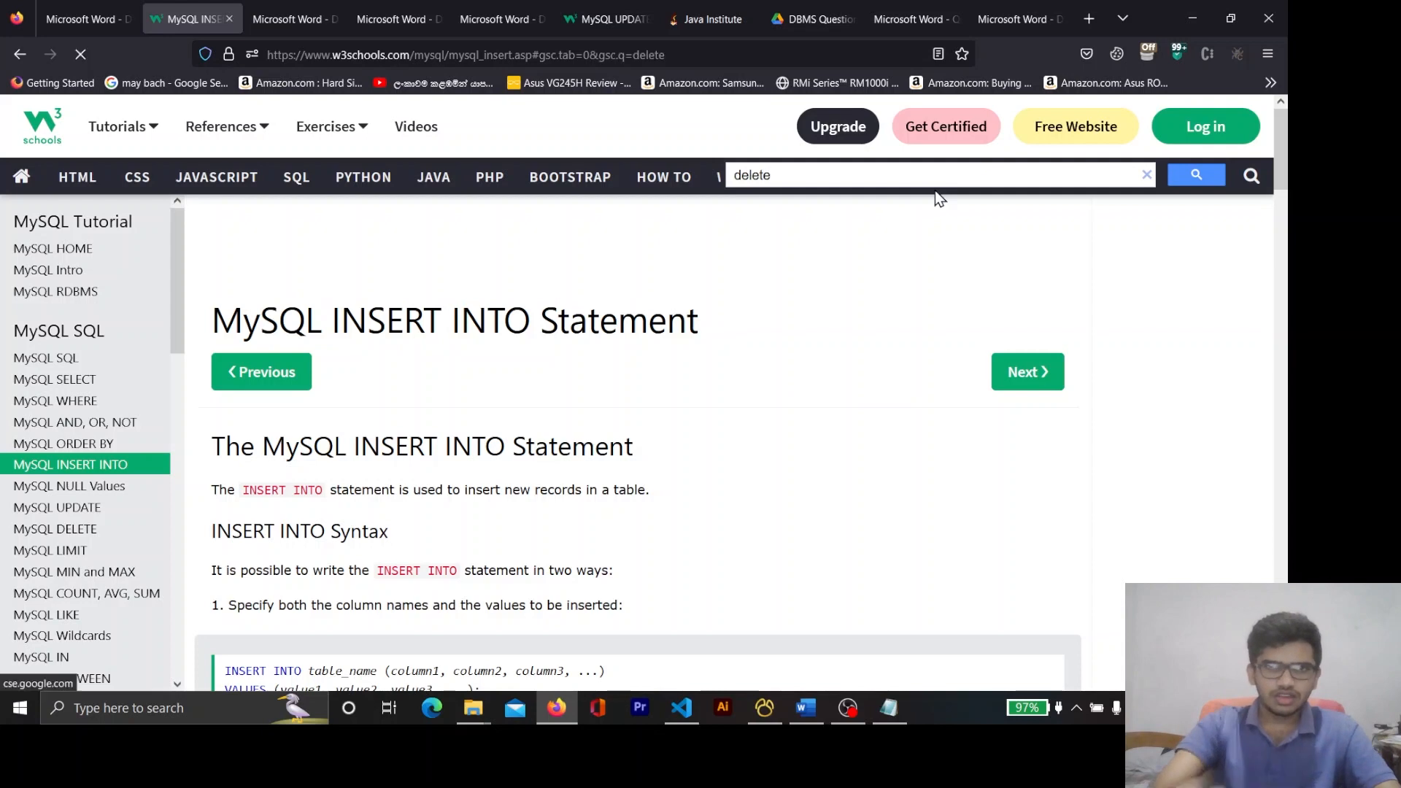
key(Return)
click(80, 20)
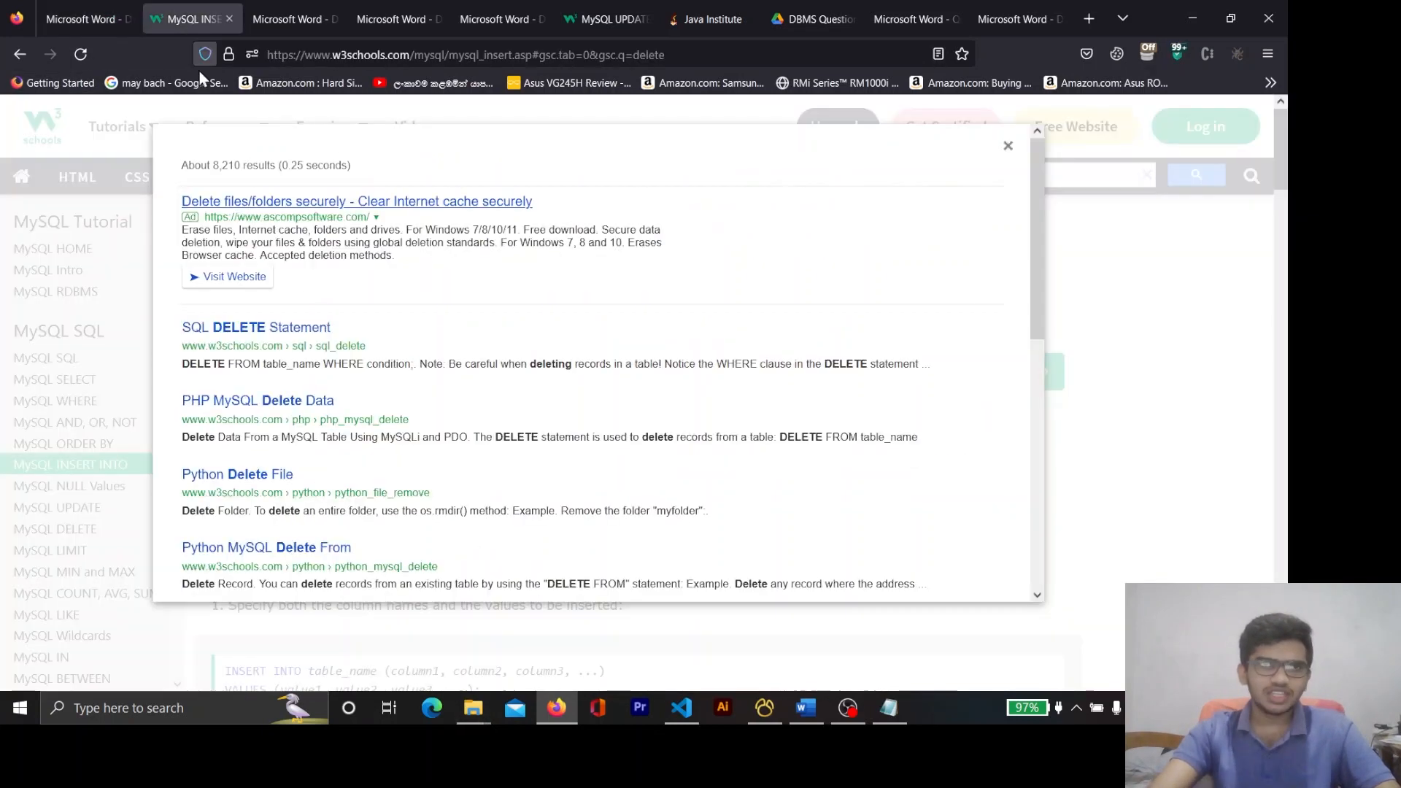
click(191, 20)
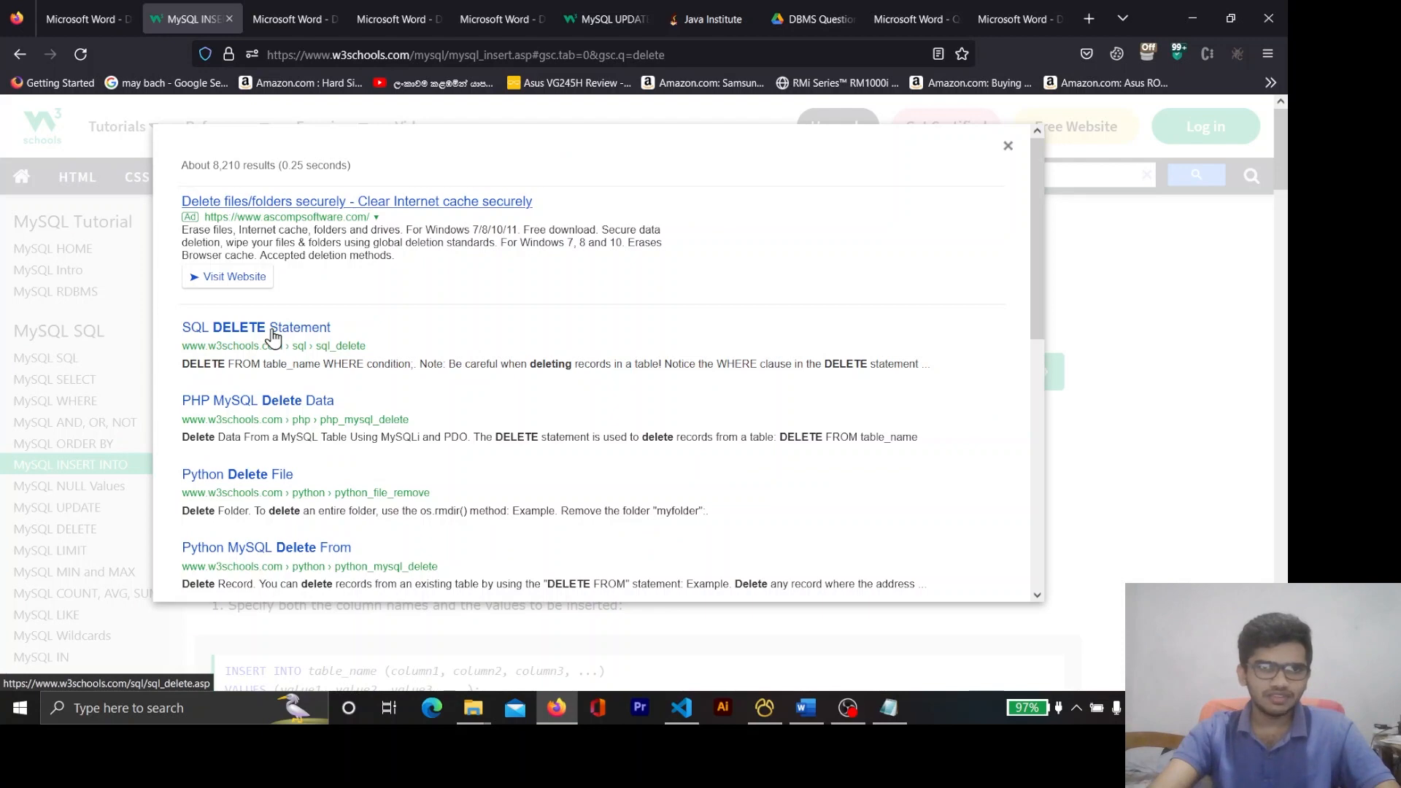
click(273, 329)
Examine the DELETE syntax on the page, noting its table name and WHERE condition placeholders
scroll(462, 426, down, 2)
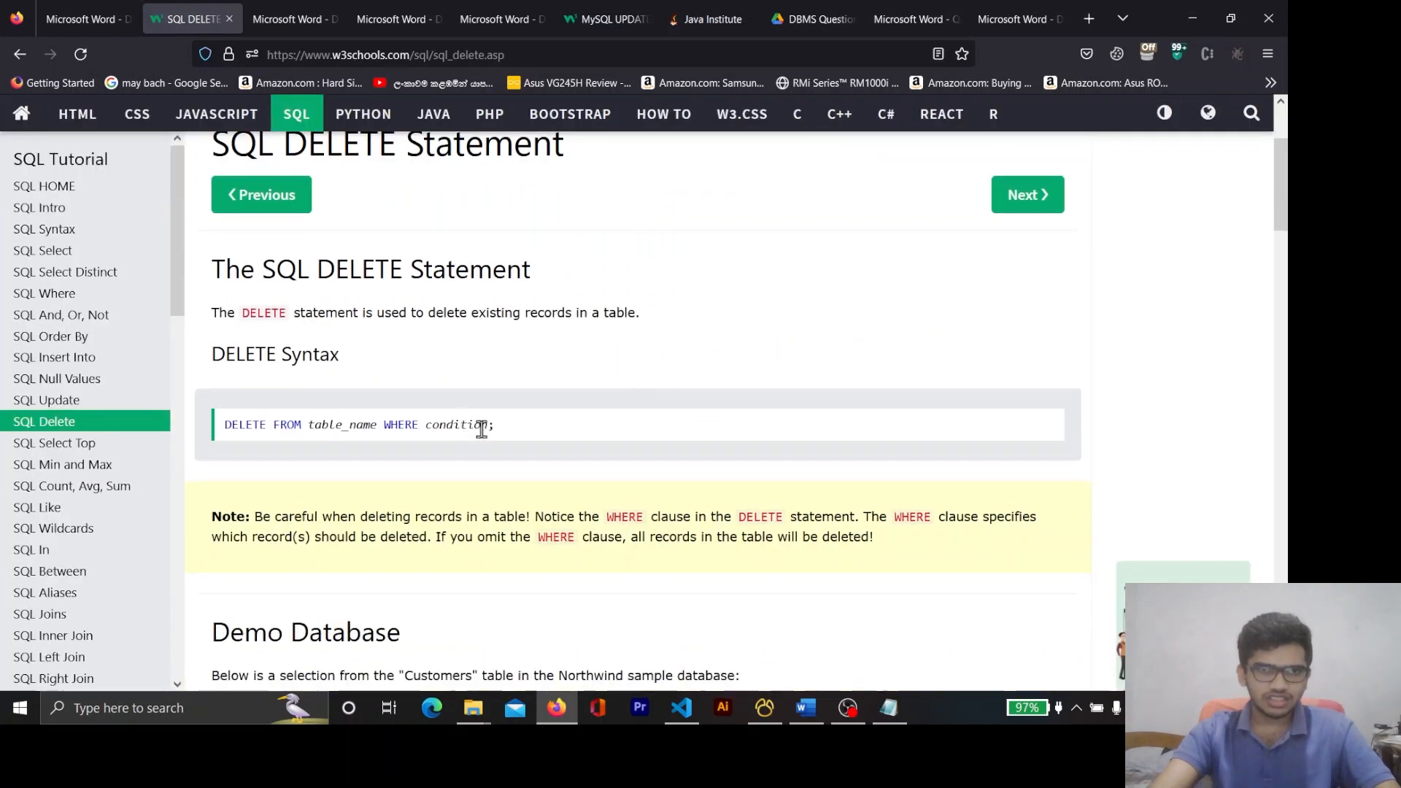
drag(530, 435, 344, 432)
click(428, 450)
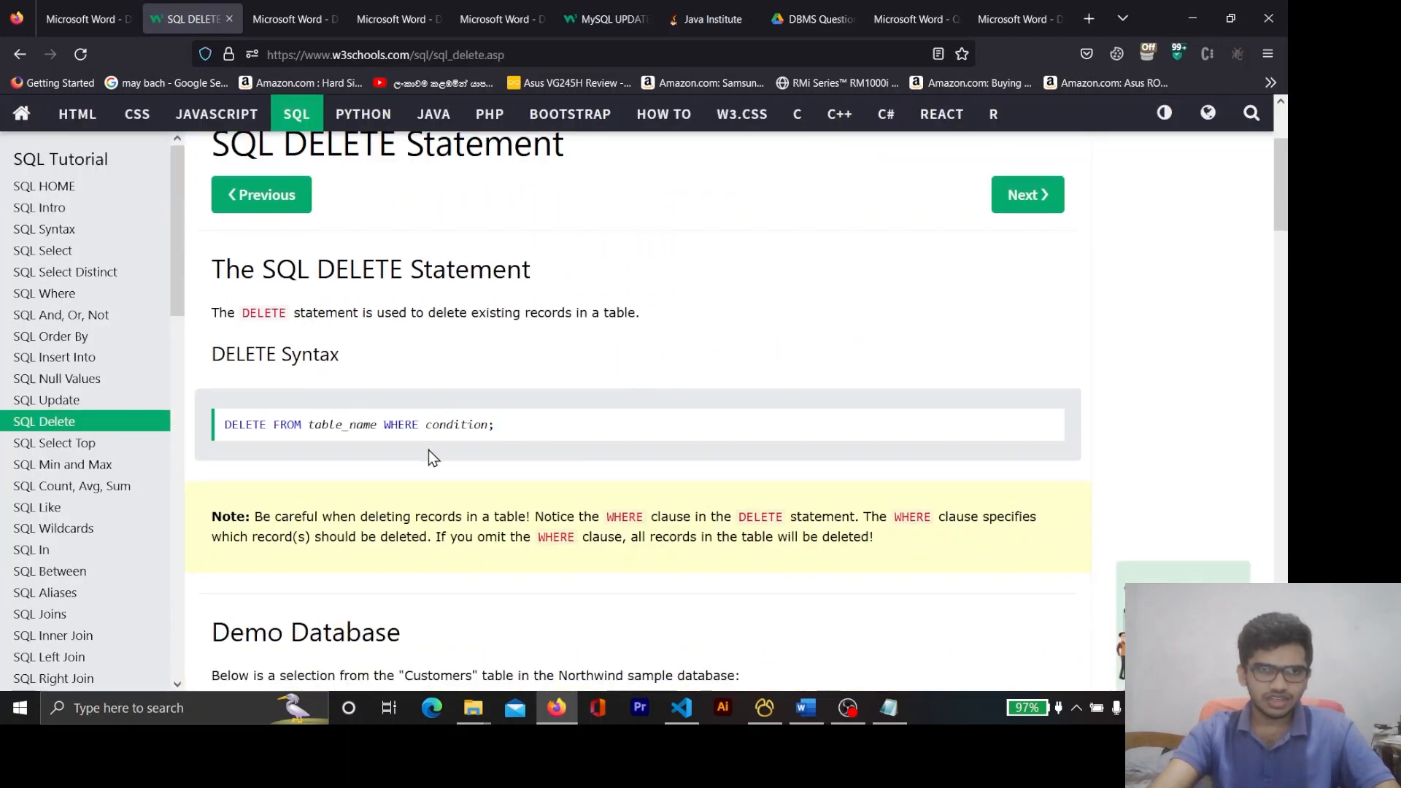
double_click(360, 434)
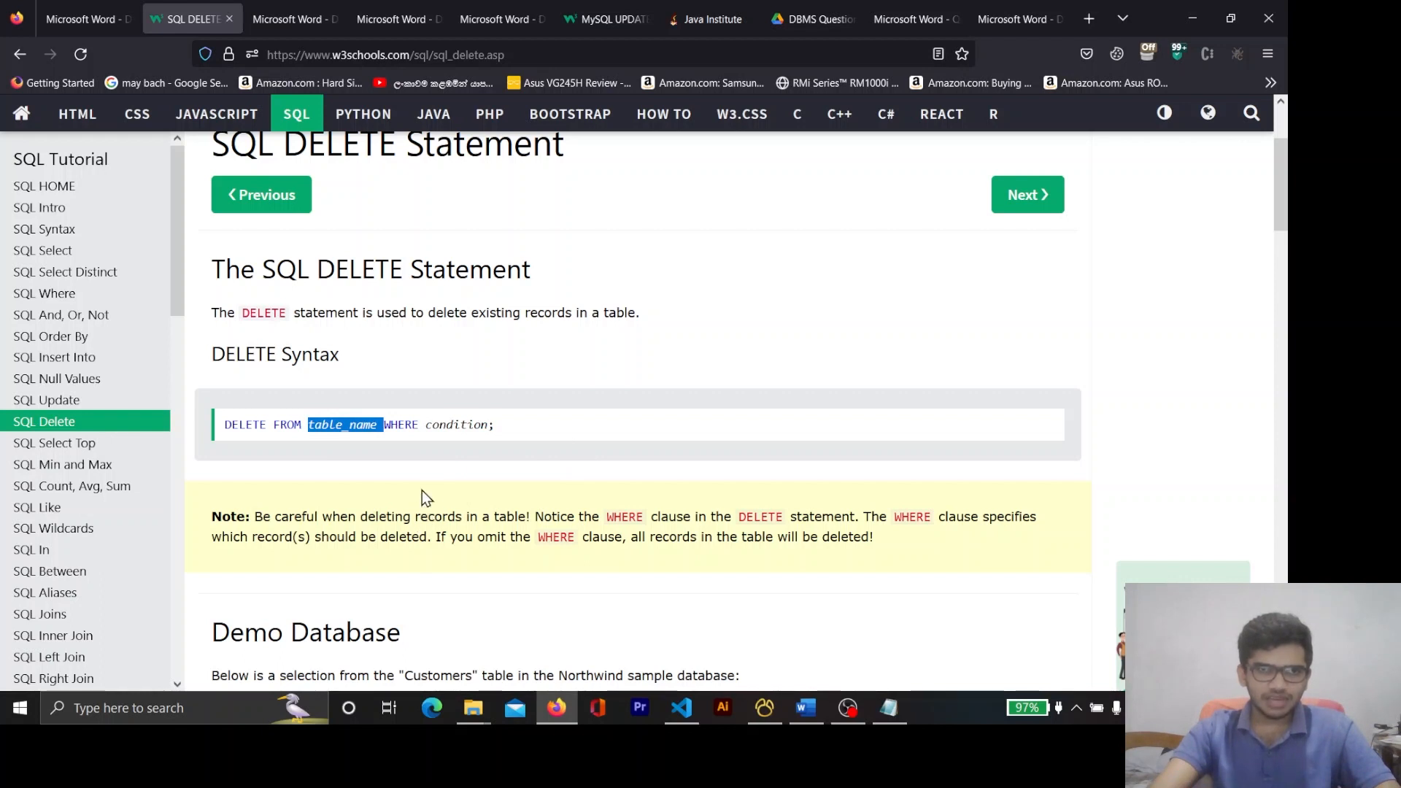
double_click(459, 424)
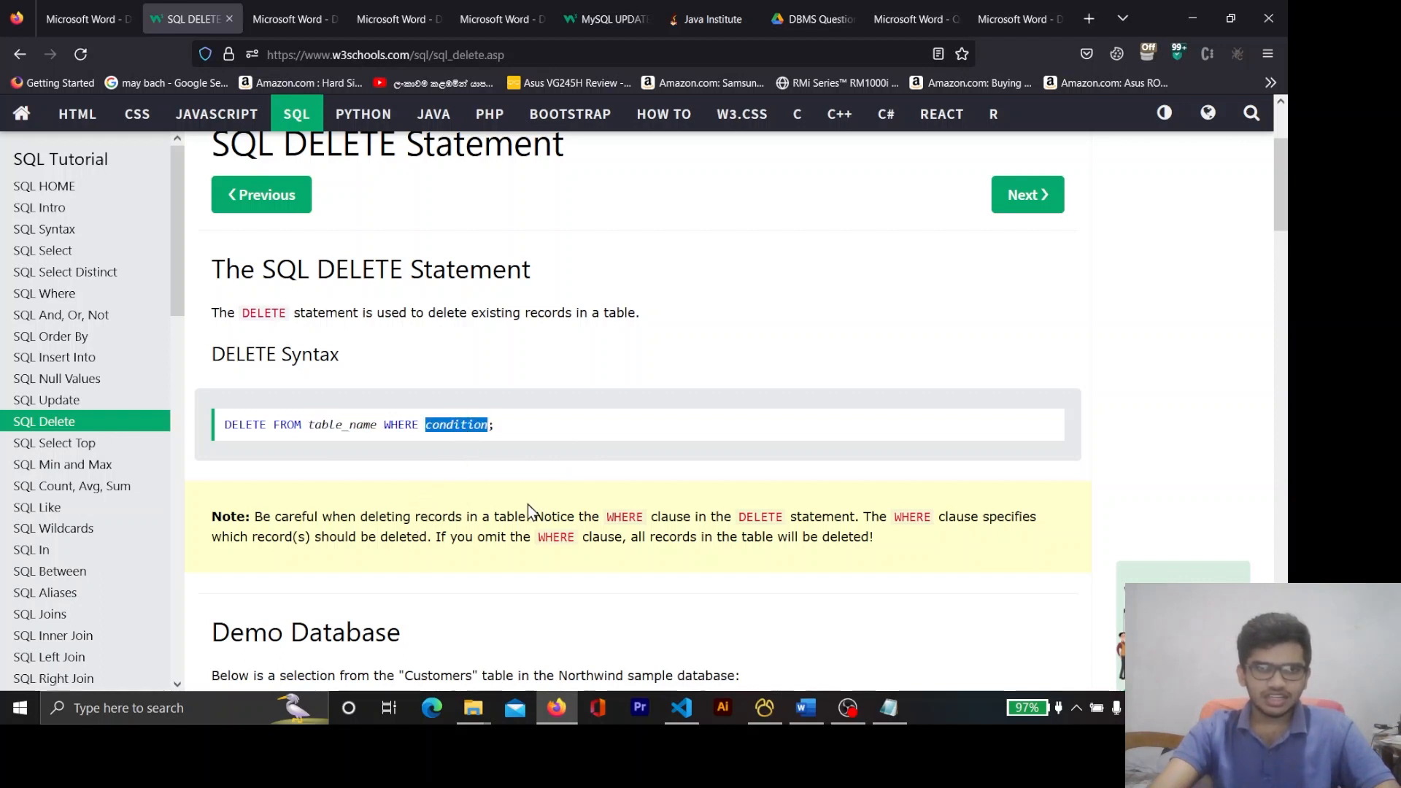
scroll(537, 448, up, 1)
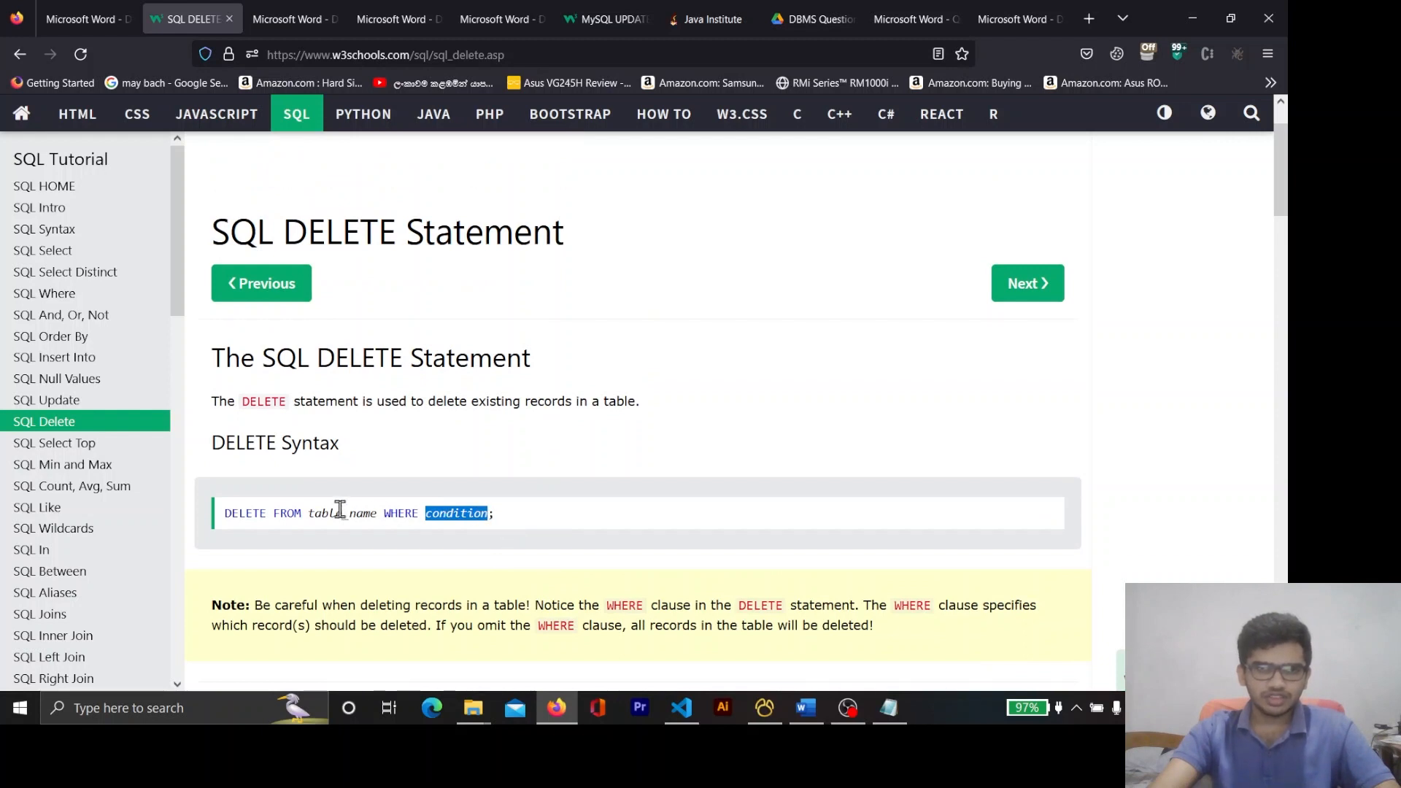
drag(500, 529, 209, 516)
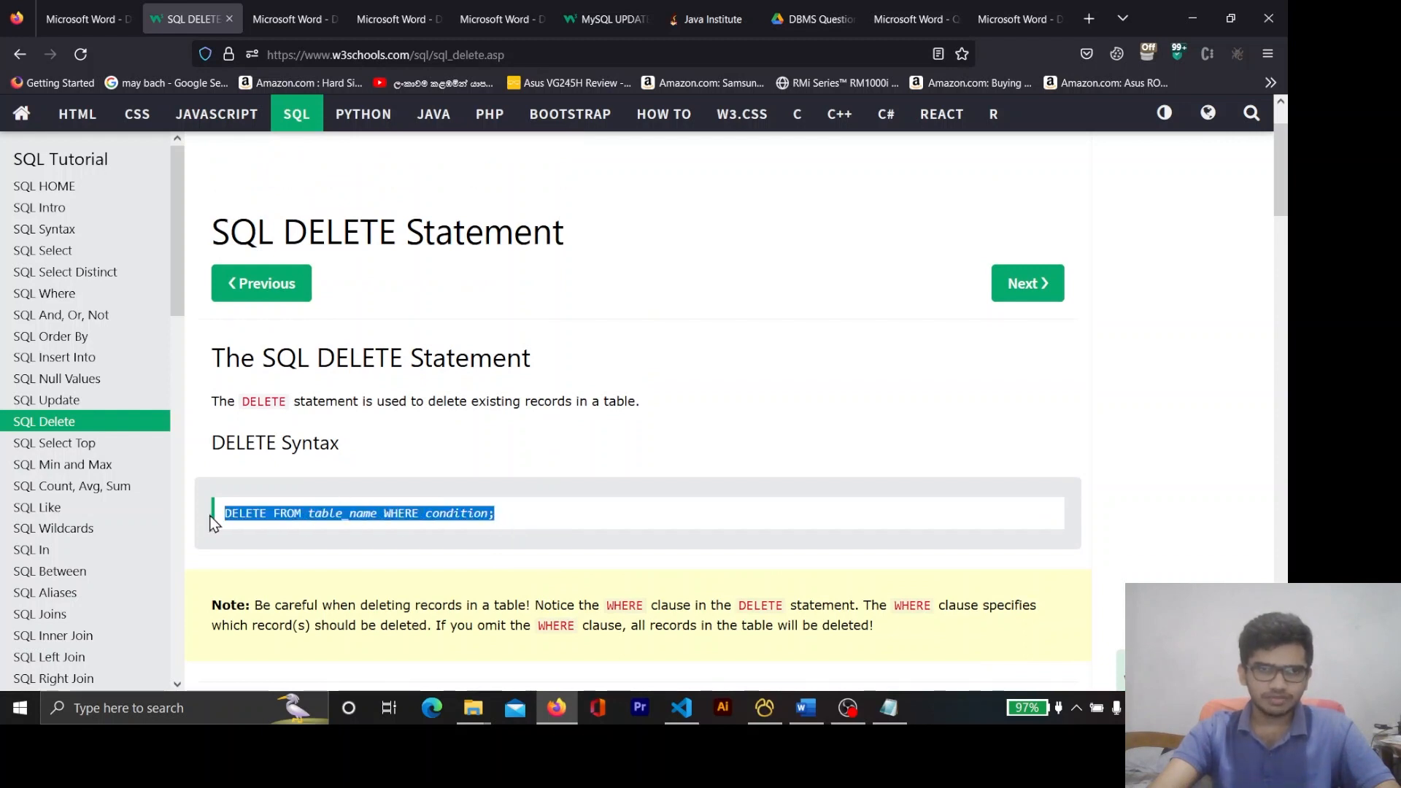
click(421, 522)
Switch to Navicat Premium and clear all the INSERT INTO statements from the untitled query
click(62, 11)
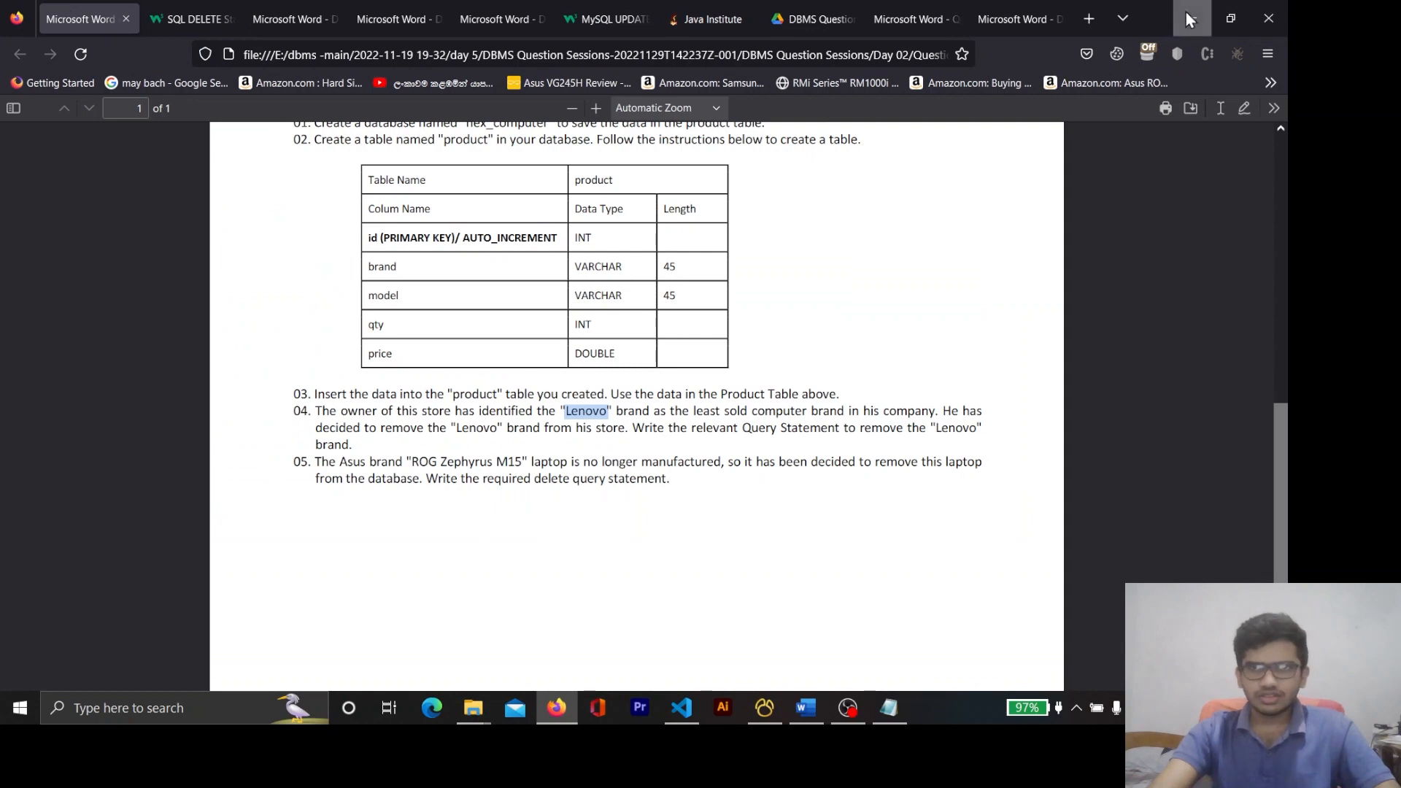
click(1191, 16)
click(769, 98)
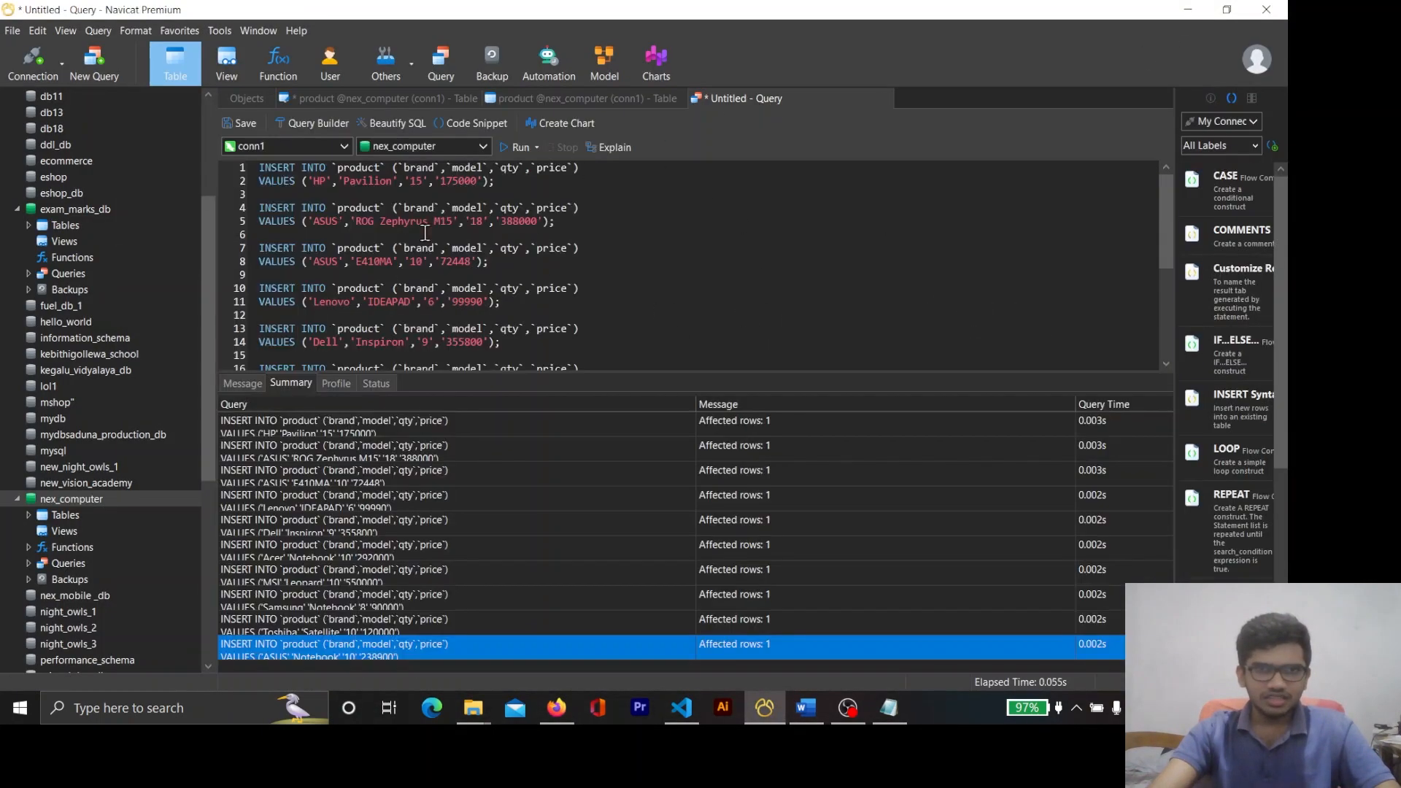
key(ctrl+a)
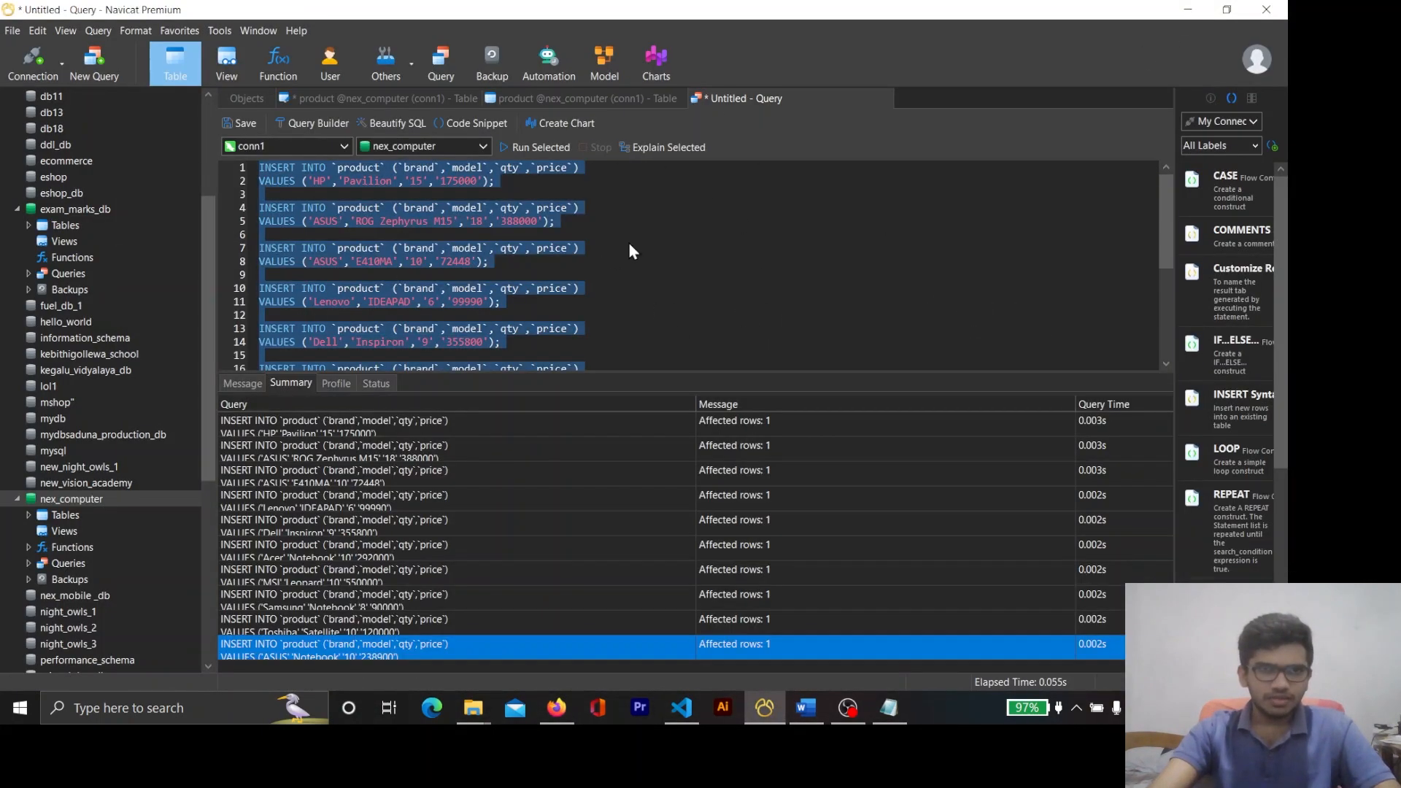
key(Delete)
key(alt+Tab)
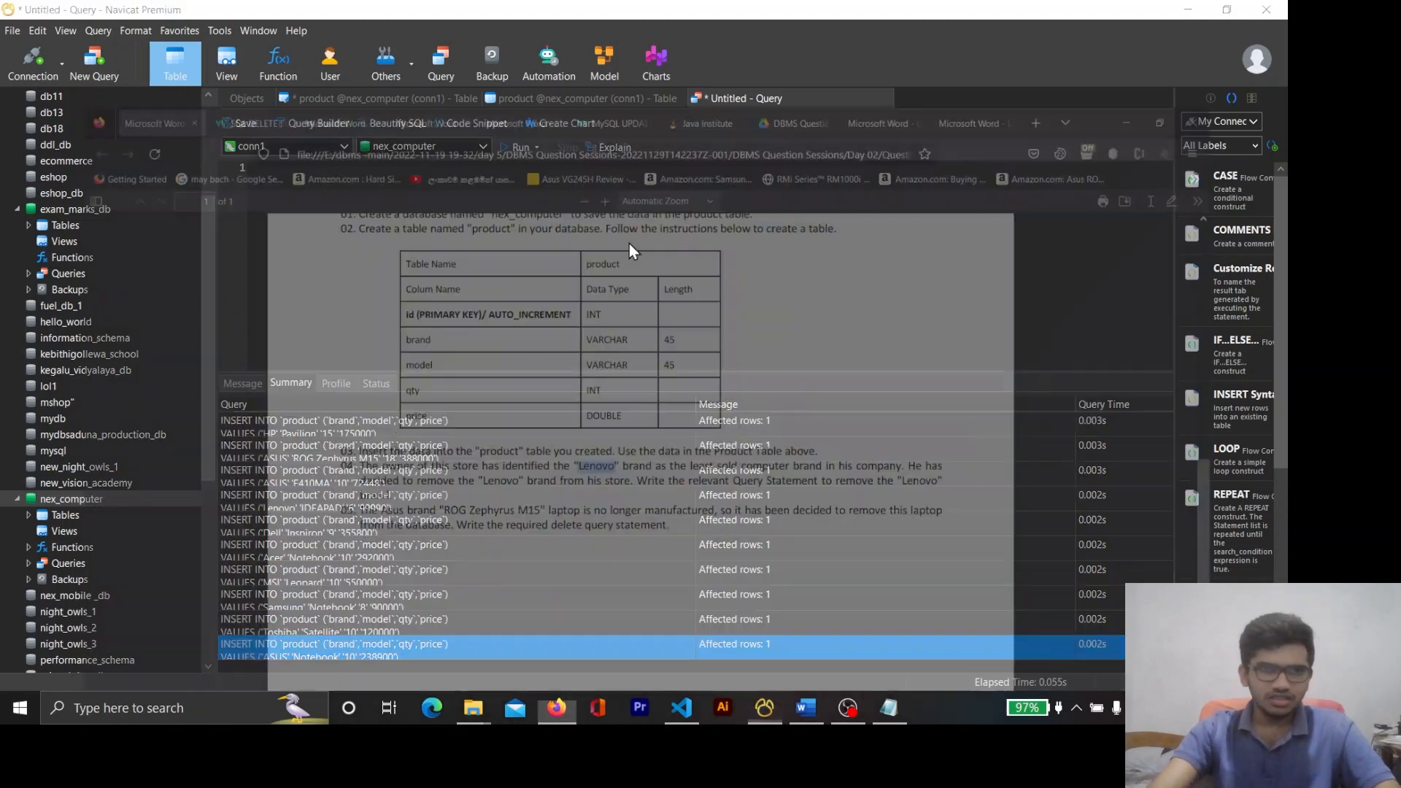
key(alt+Tab)
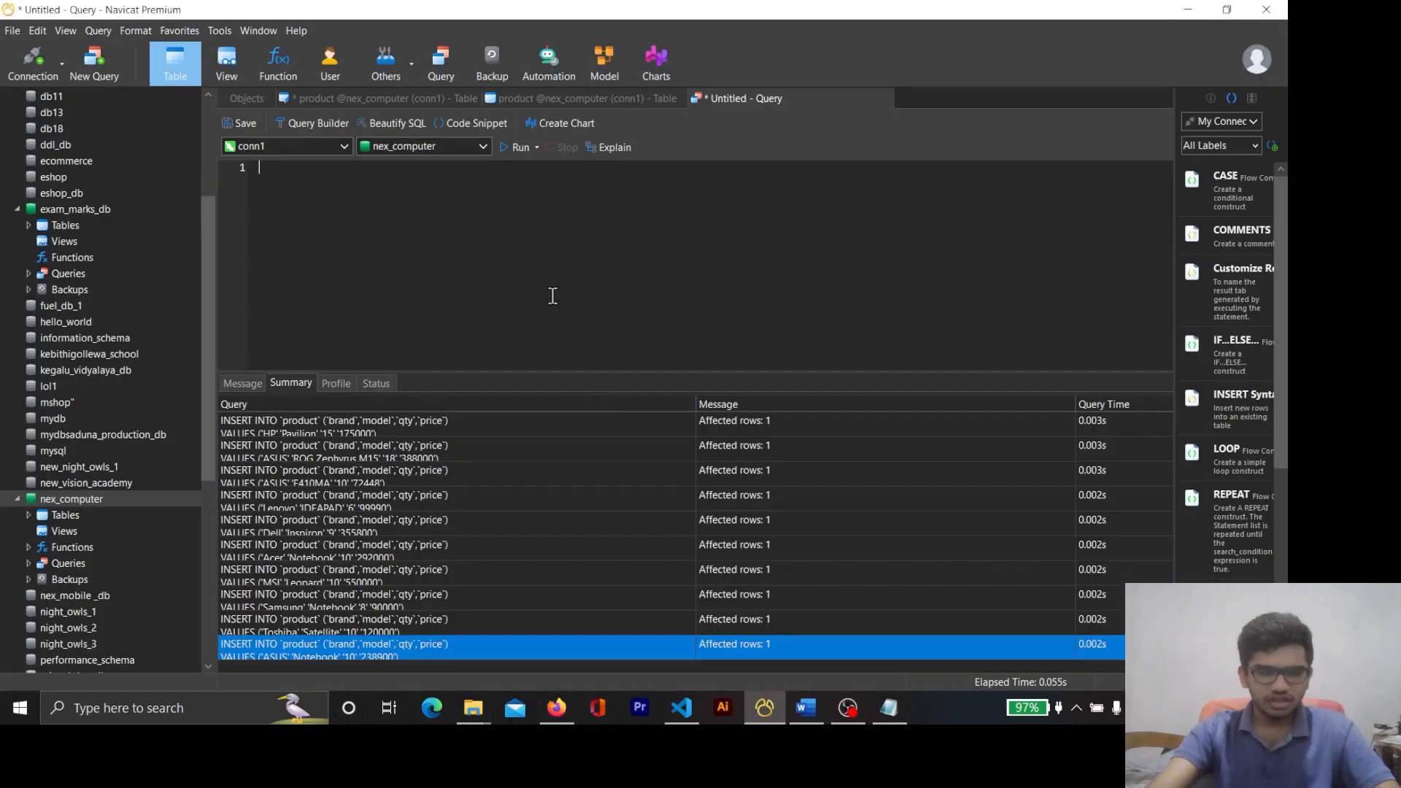
Begin the query with DELETE FROM `product` WHERE
key(Caps_Lock)
text(DELE)
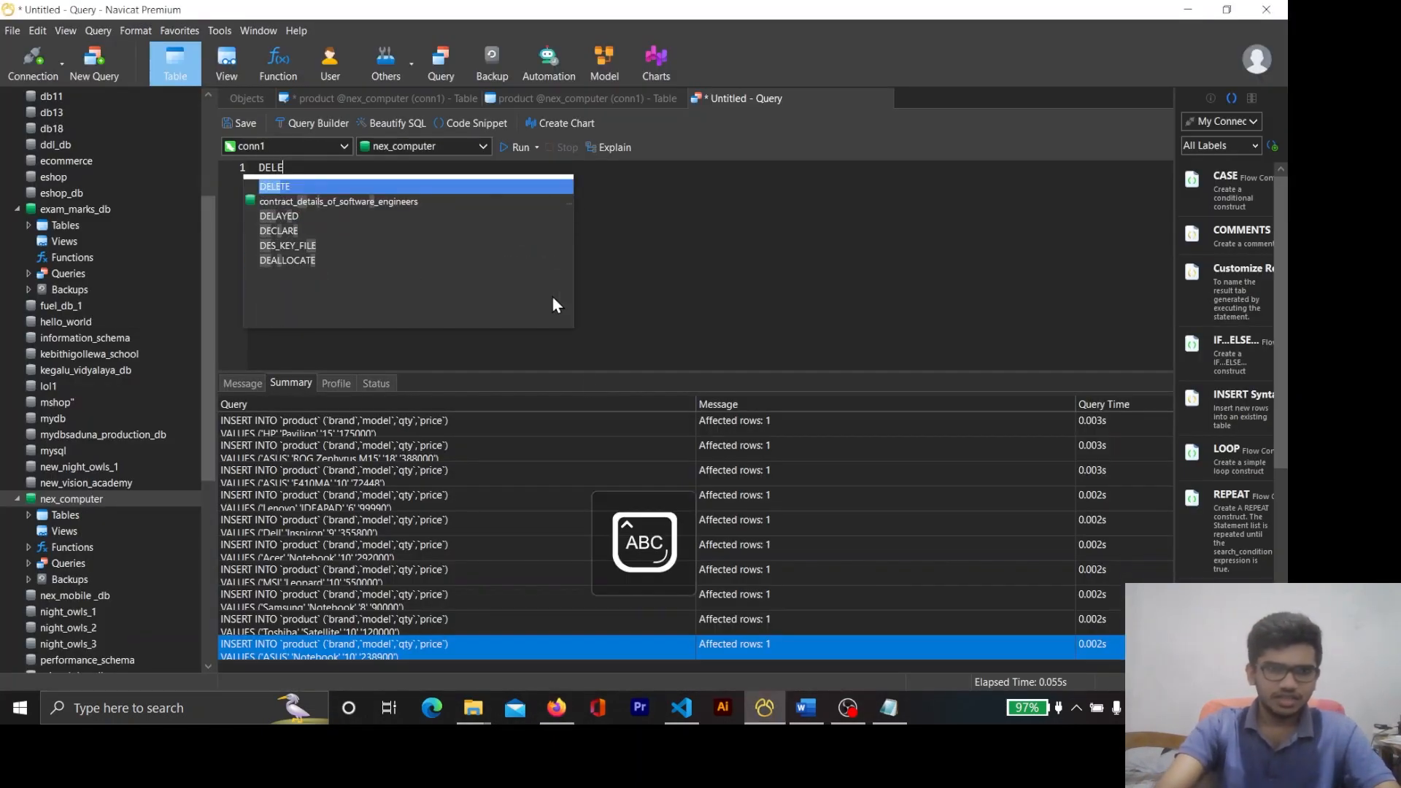
text(TE )
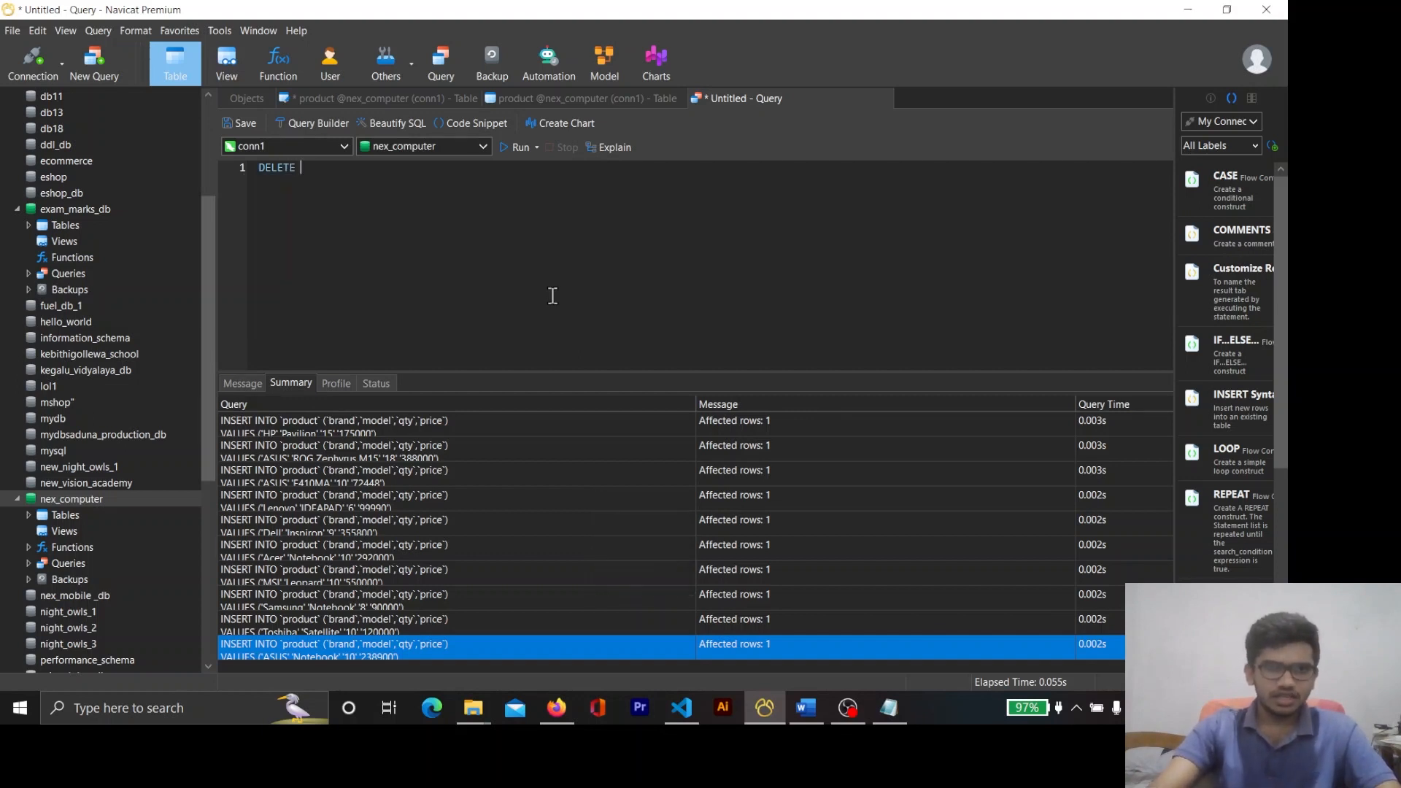
text(FROM)
key(Caps_Lock)
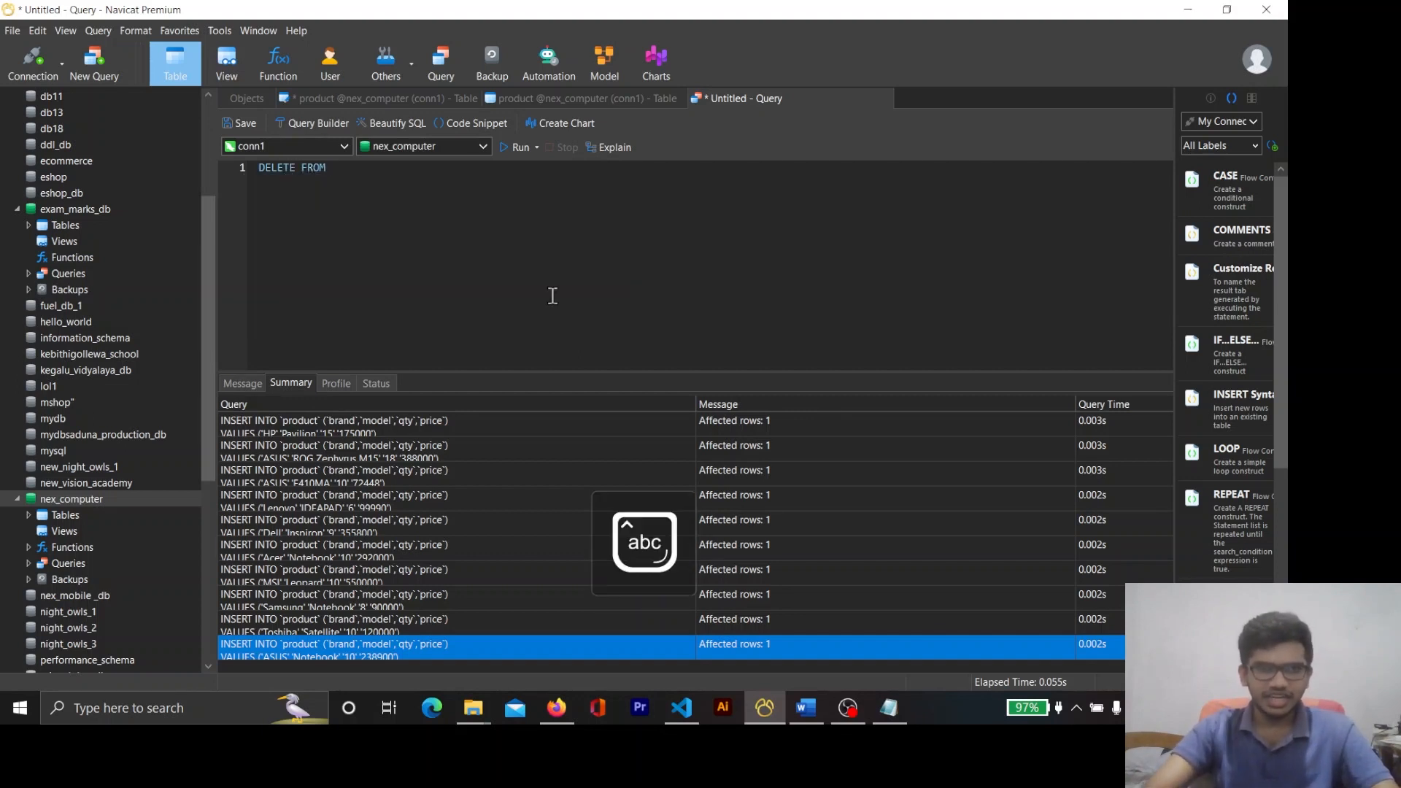
text(`product`)
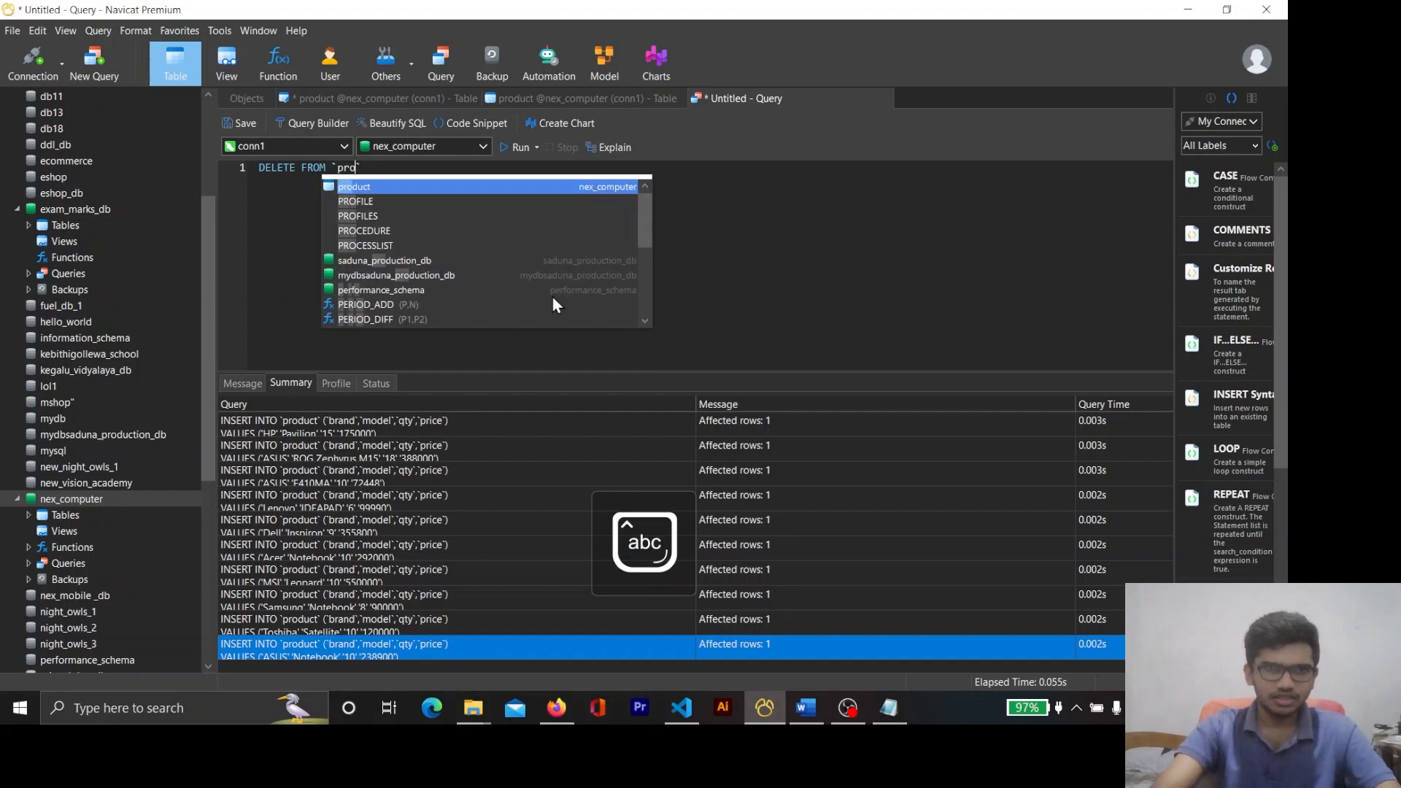
key(Caps_Lock)
text(WHERE)
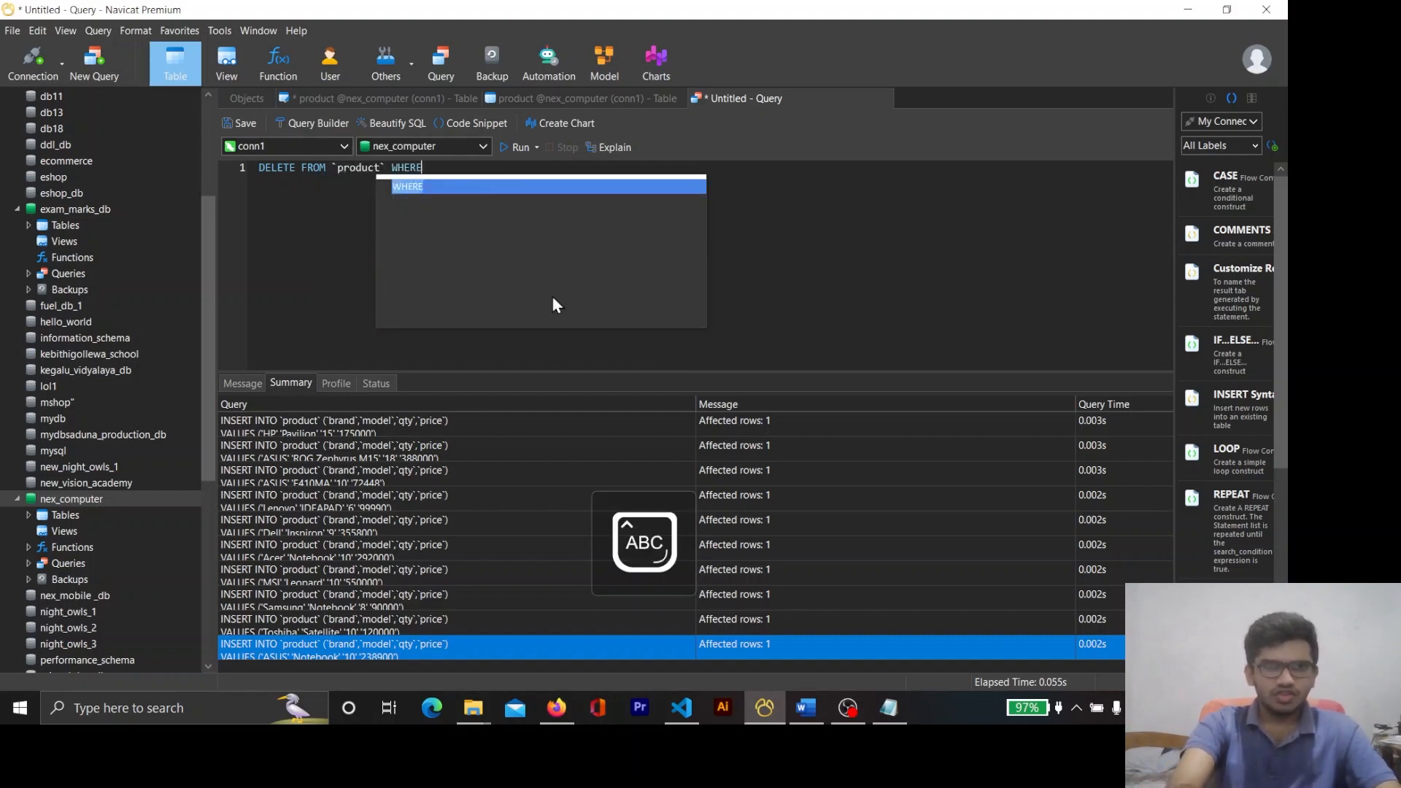
key(Caps_Lock)
Complete the WHERE clause with the condition `brand`='Lenovo'; after checking the column name in the question document
key(alt+Tab)
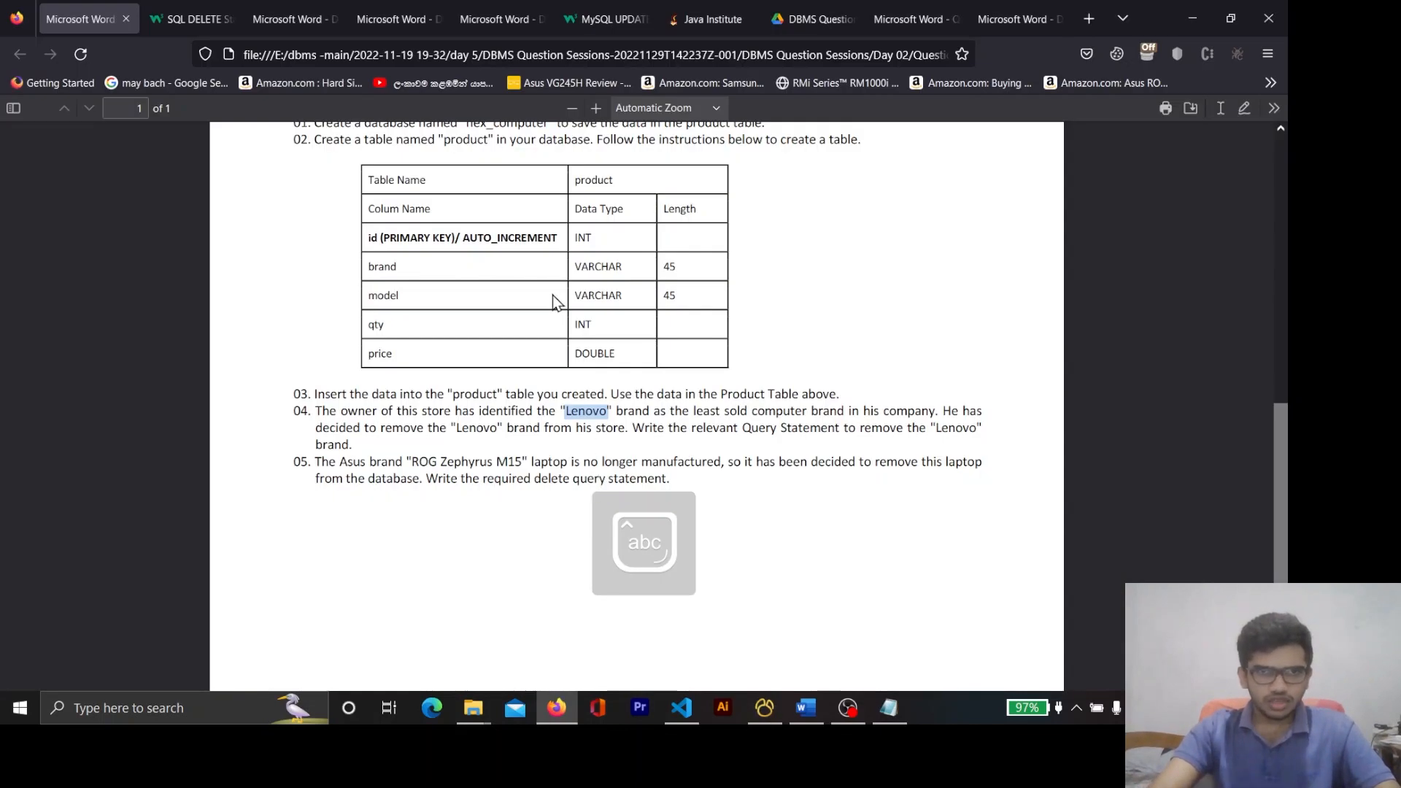
key(alt+Tab)
text(``)
key(Left)
key(Caps_Lock)
text(BR)
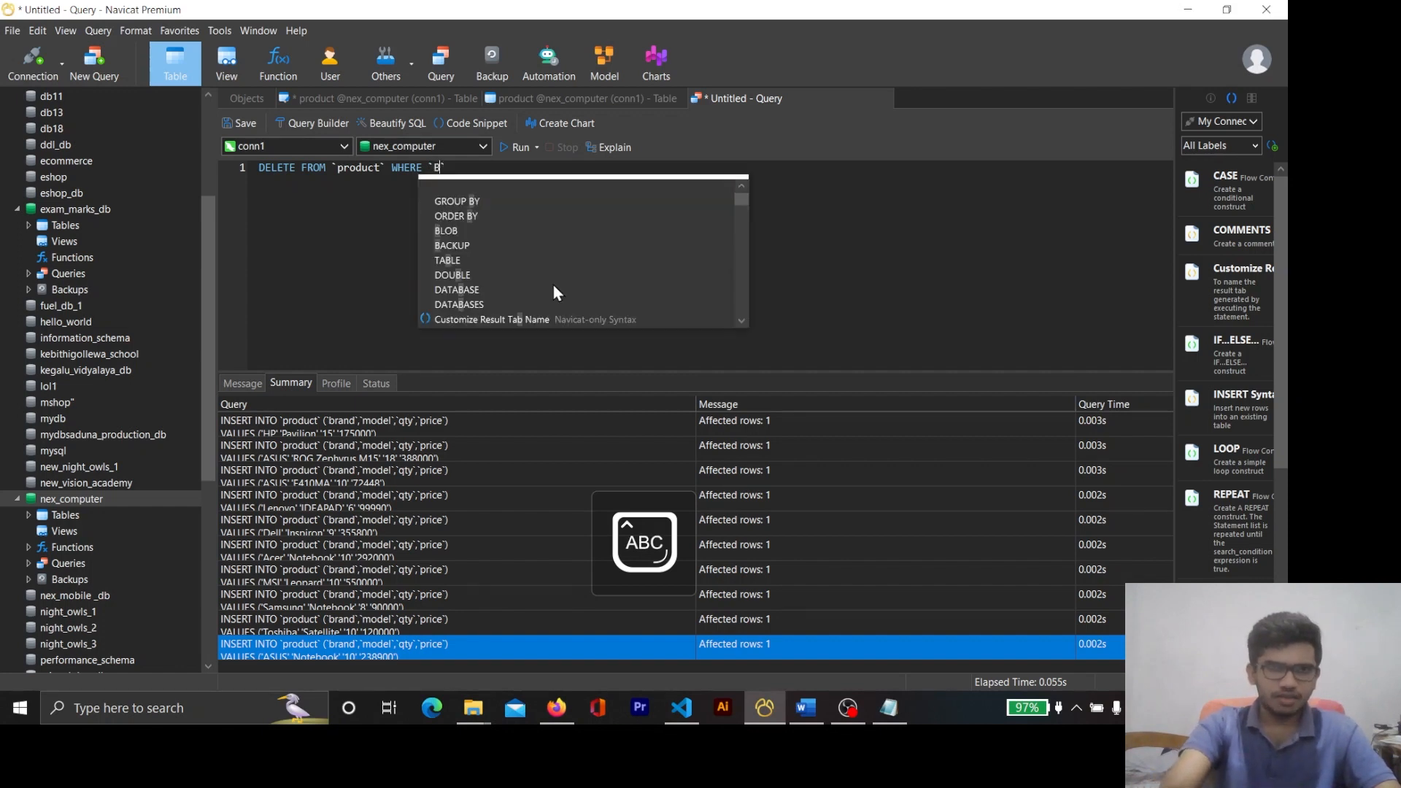
key(BackSpace)
key(BackSpace)
key(Caps_Lock)
text(brand)
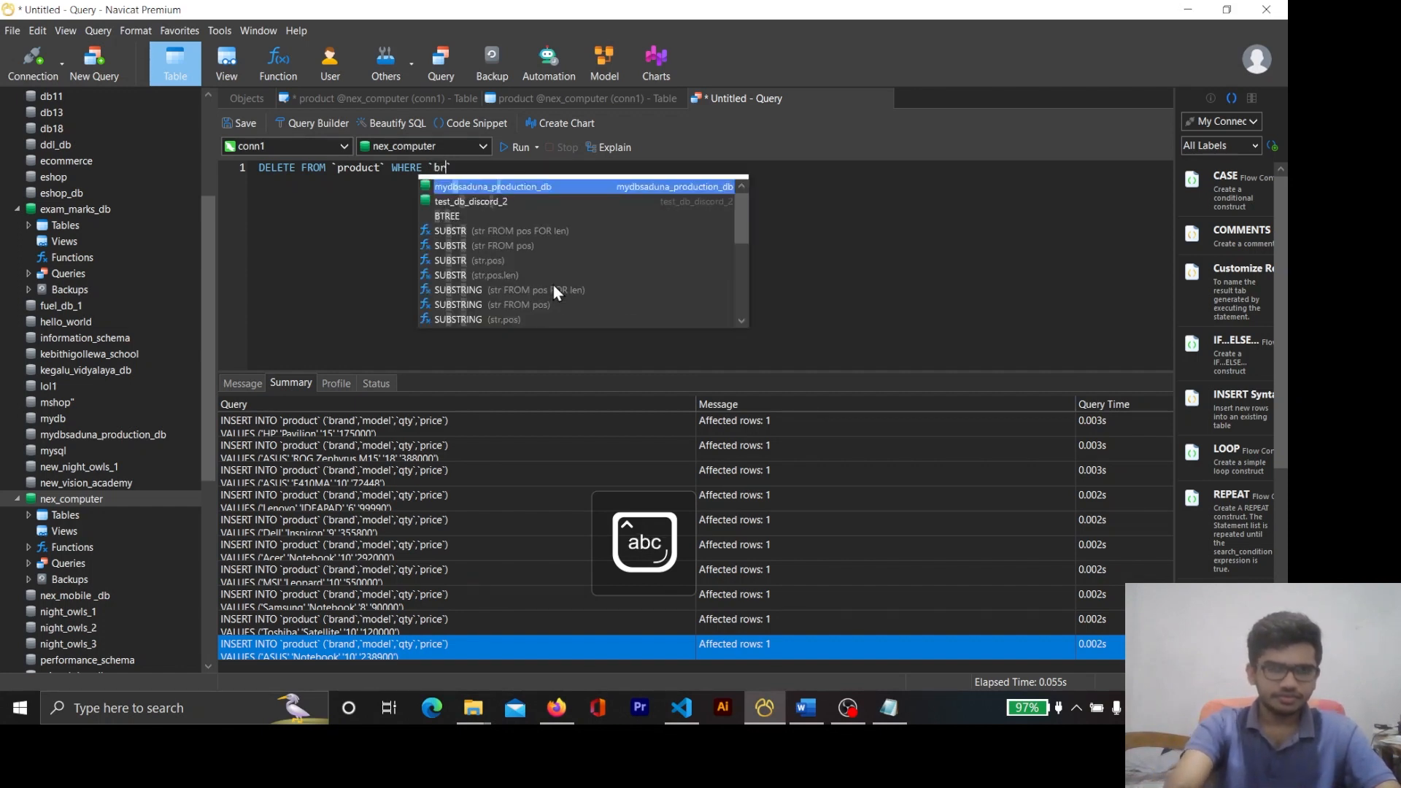
key(Right)
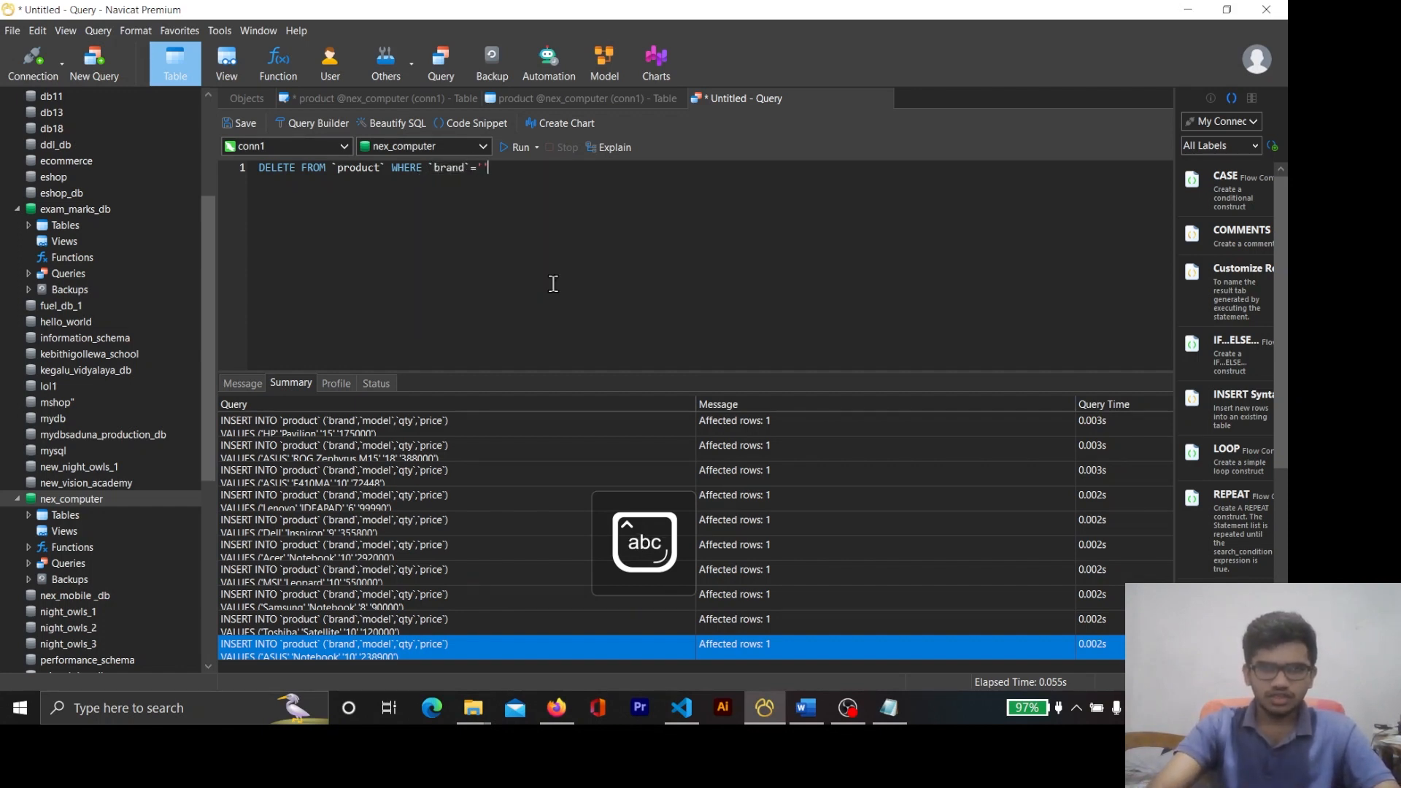
text(='Leno)
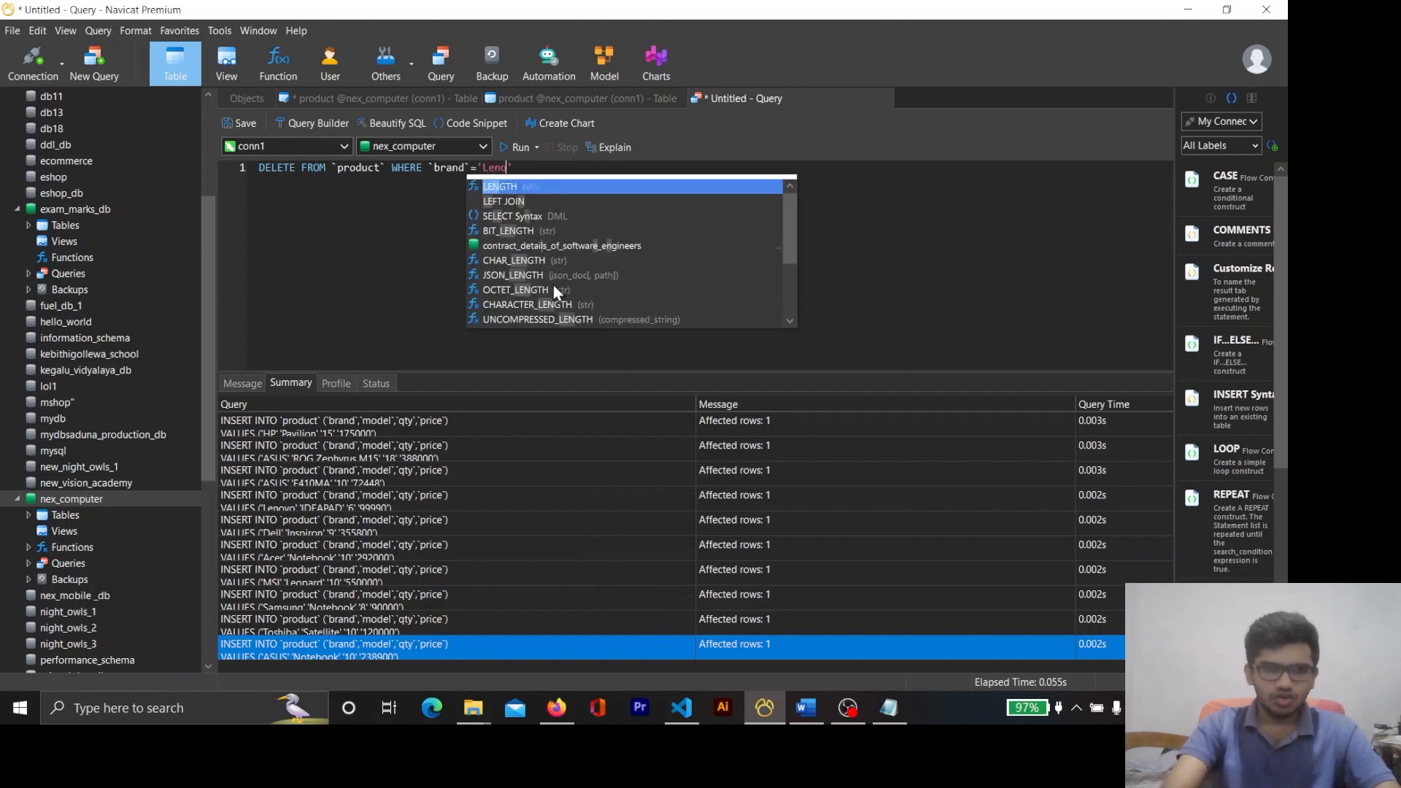
text(vo)
key(Right)
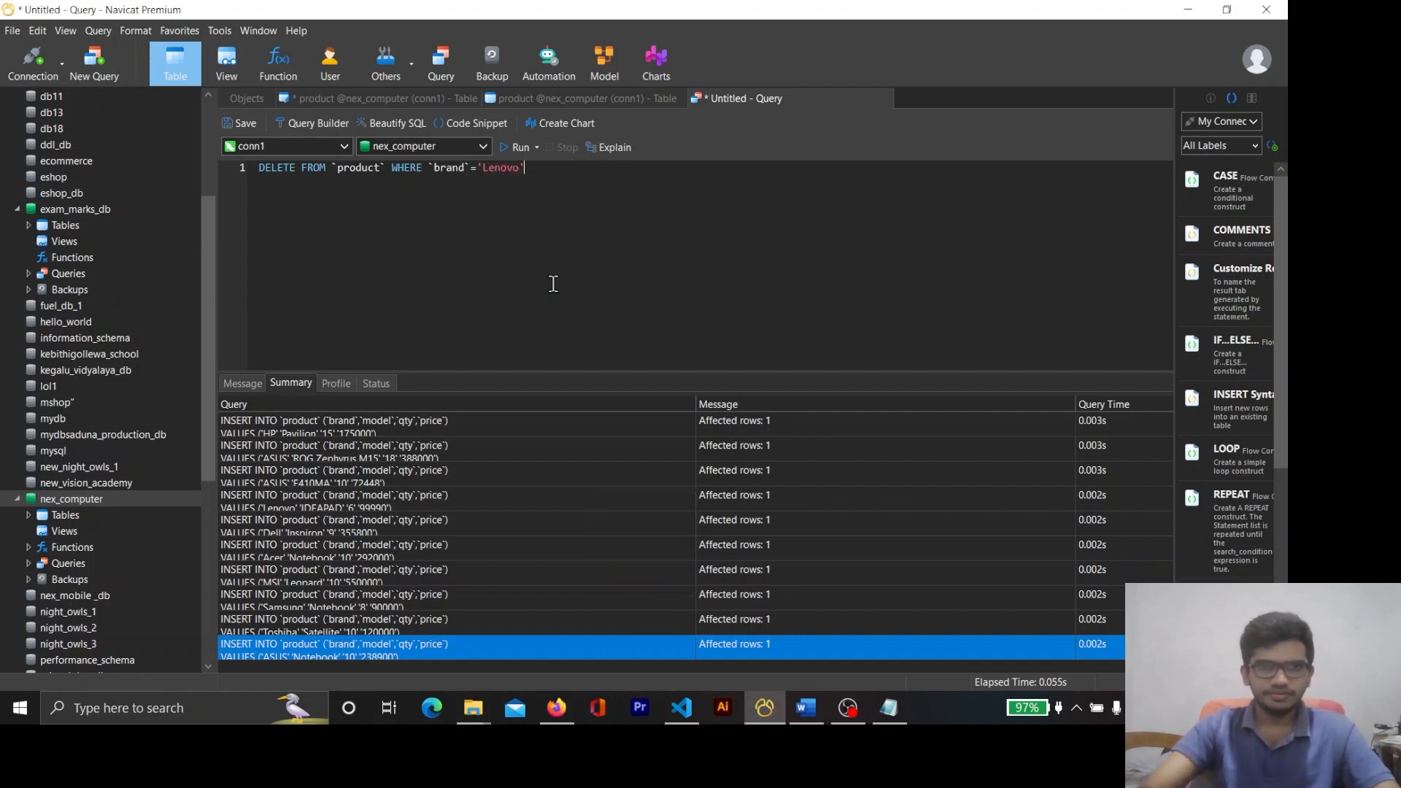
text(;)
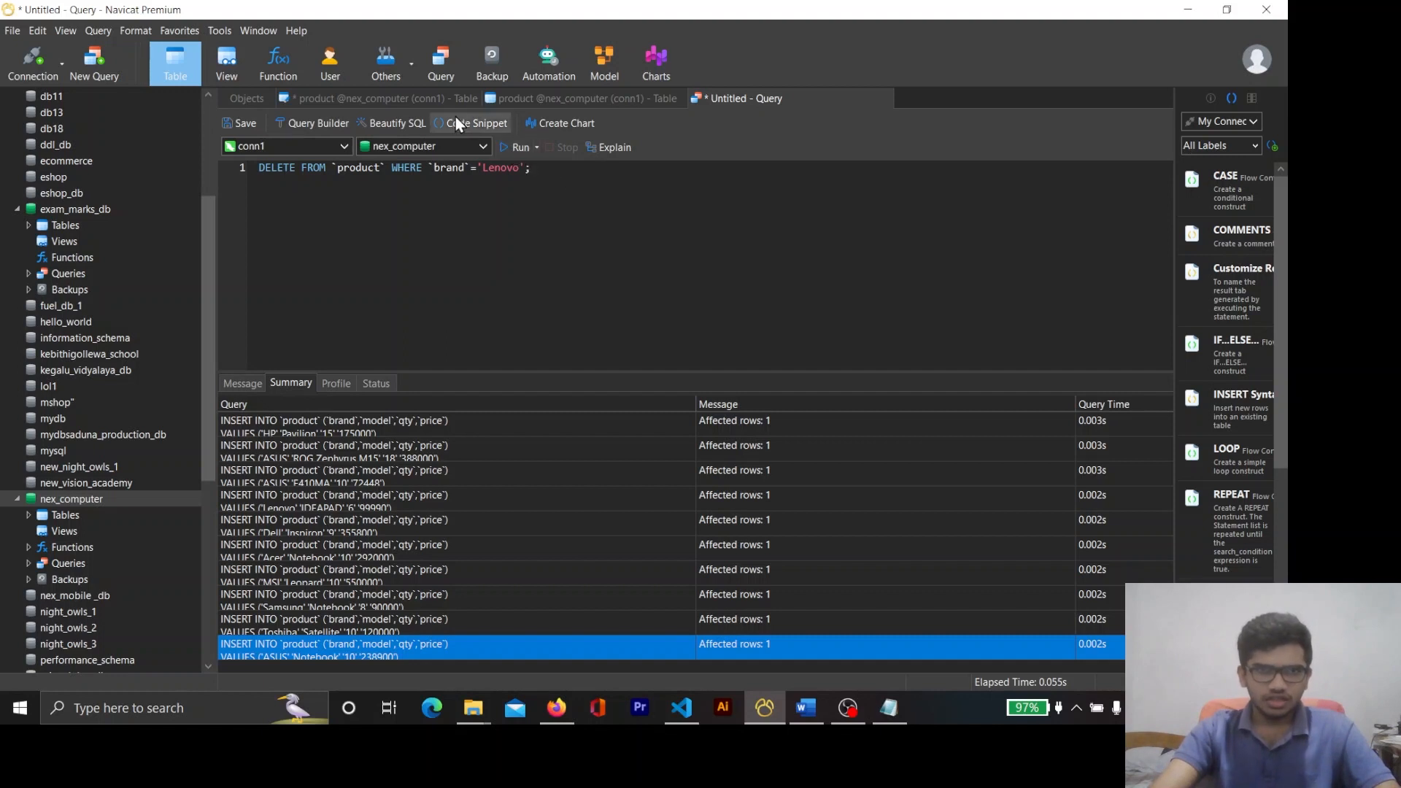
View the product table's data and select the Lenovo IDEAPAD row
click(419, 94)
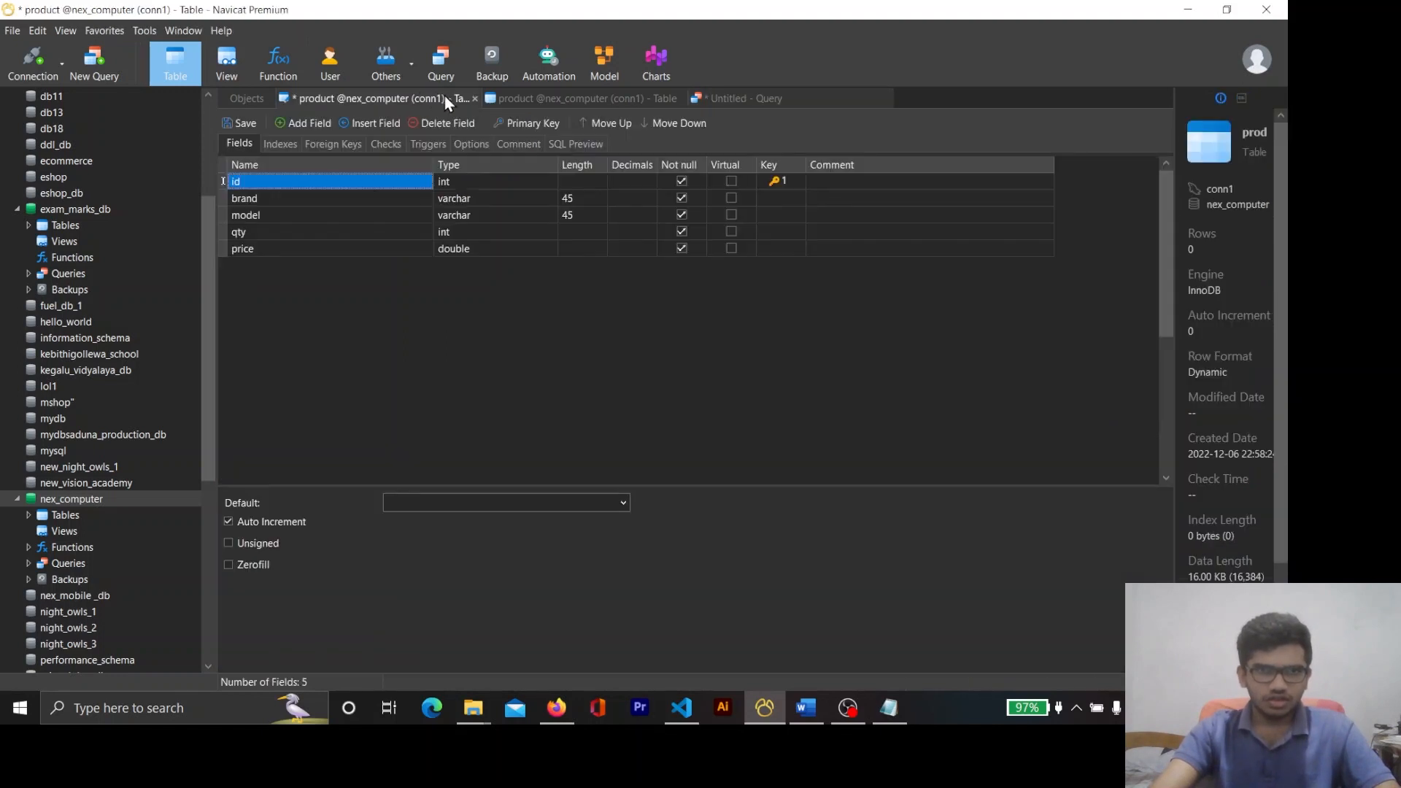
click(581, 98)
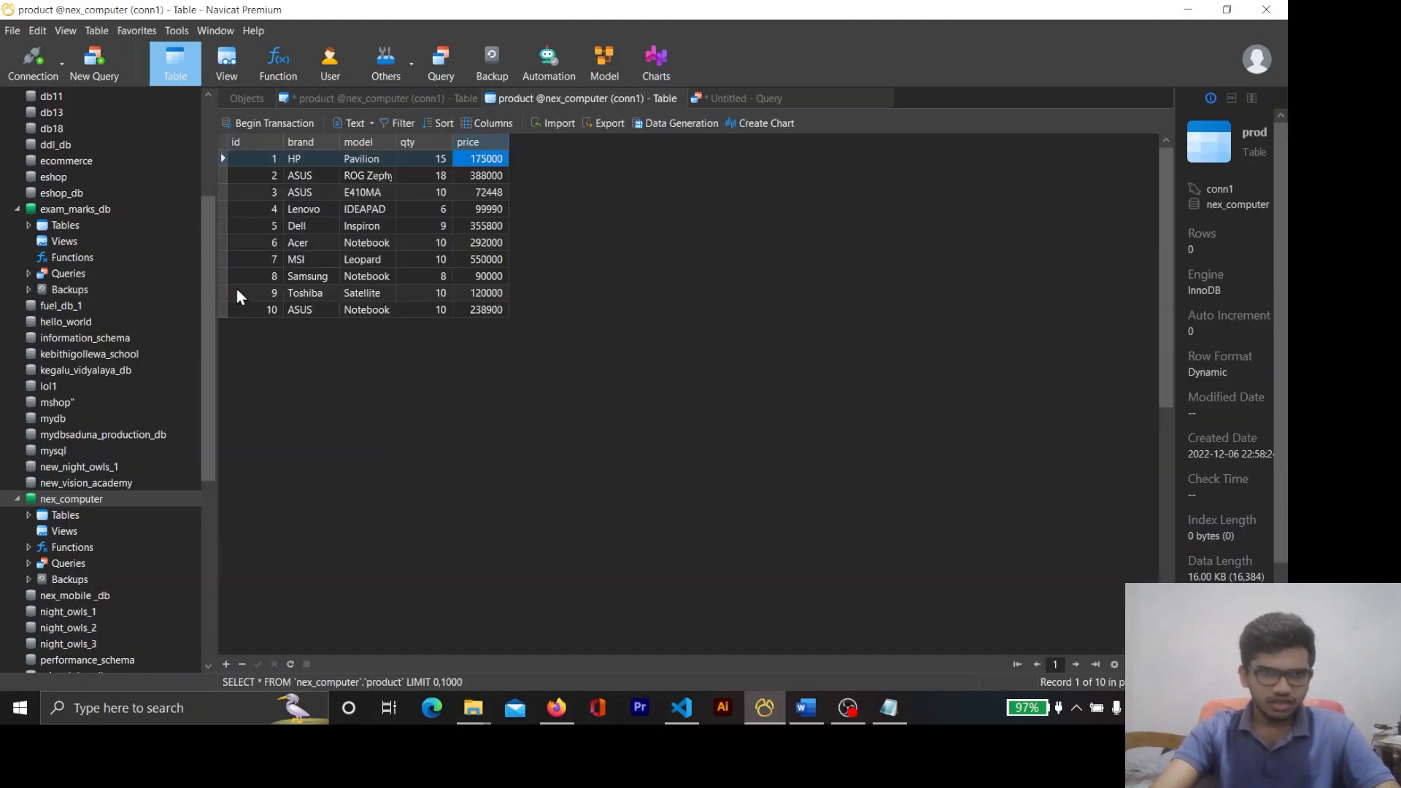
click(224, 209)
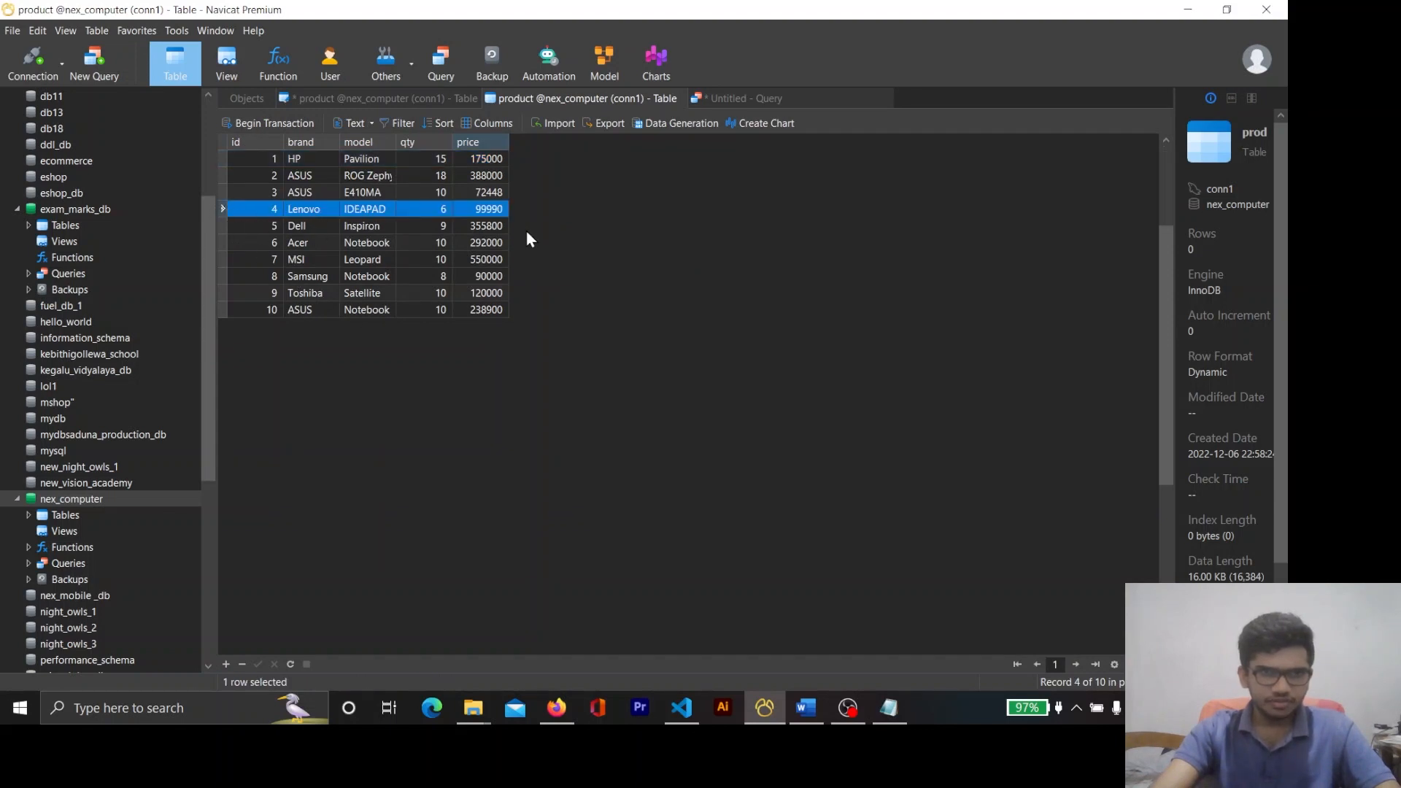
Run the Lenovo DELETE query and refresh the product table's data
click(760, 102)
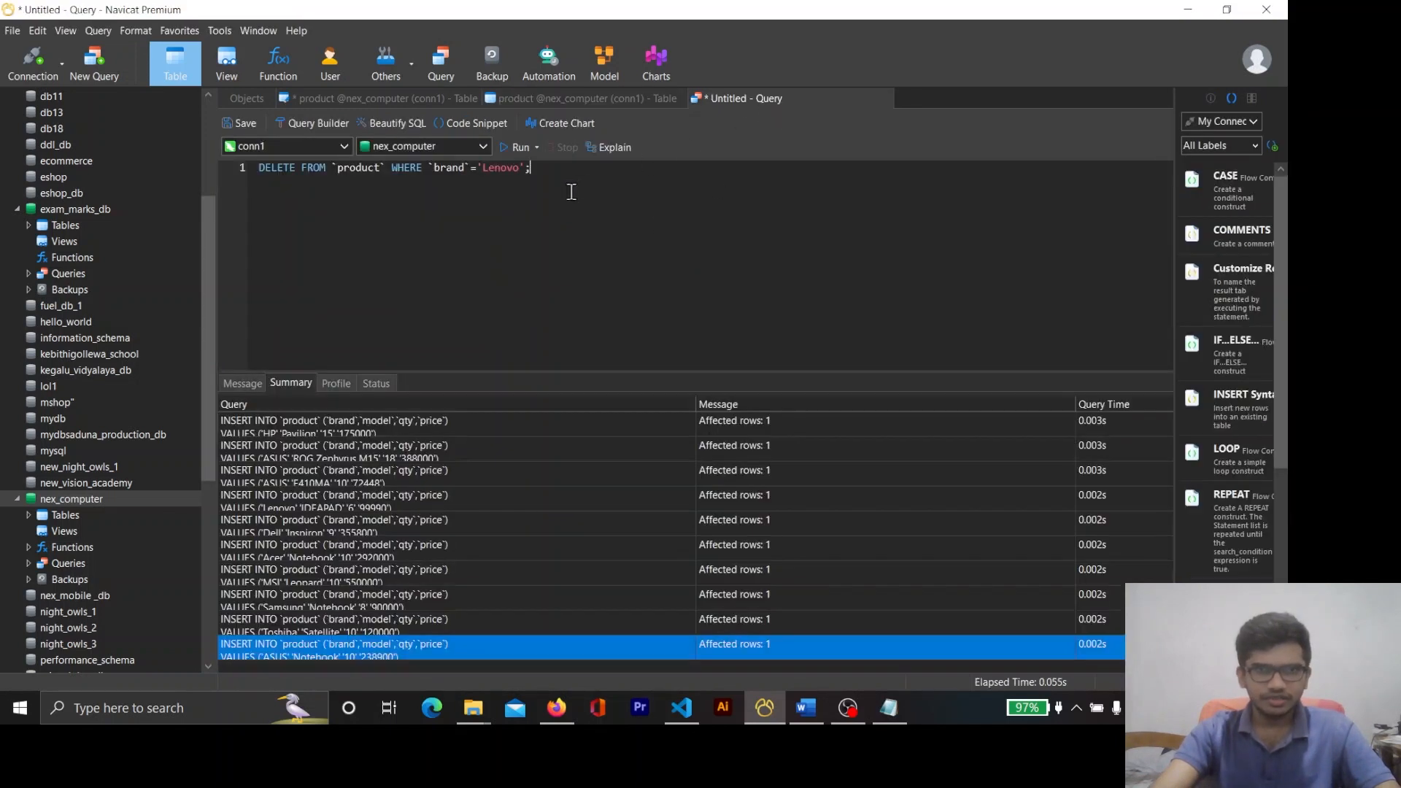
click(514, 152)
click(527, 98)
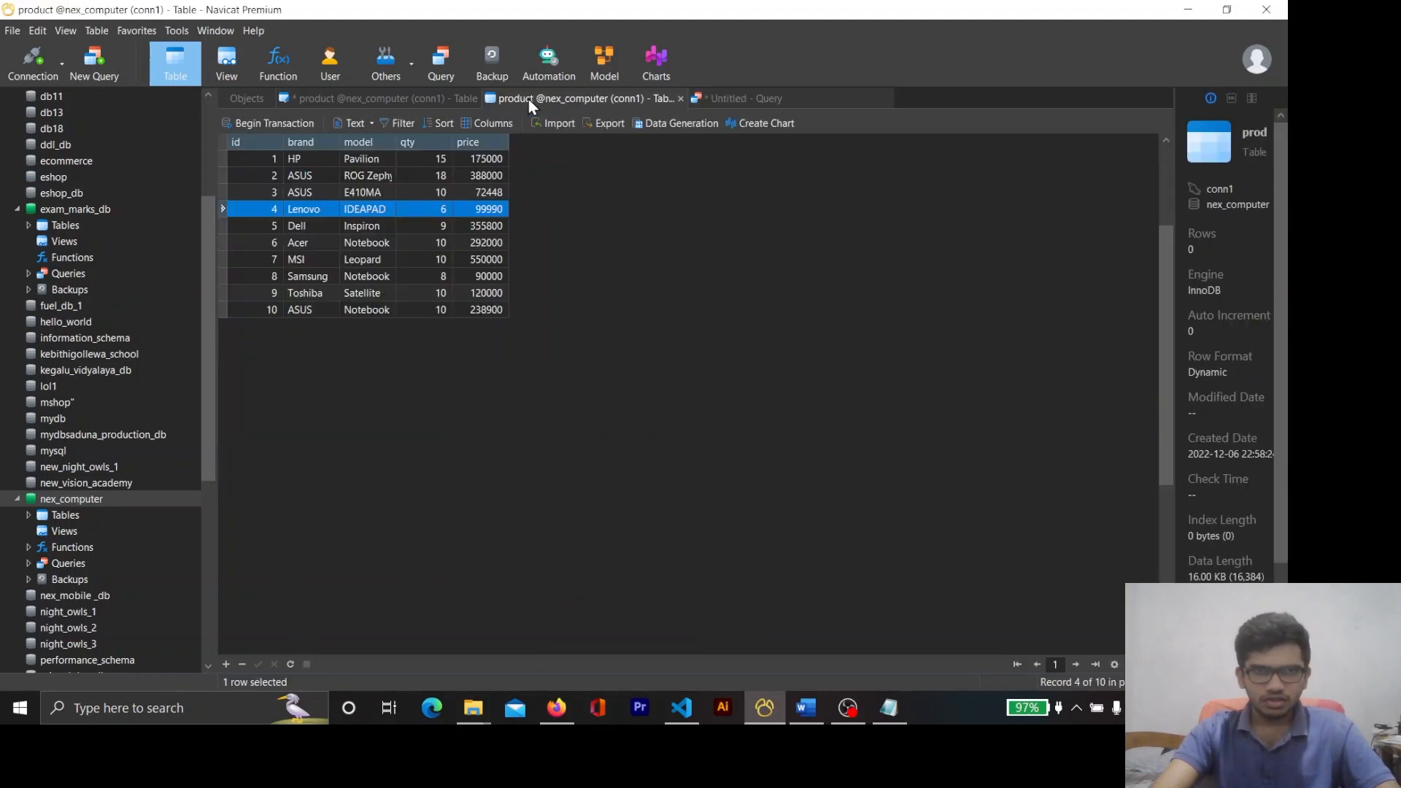
right_click(542, 365)
click(593, 553)
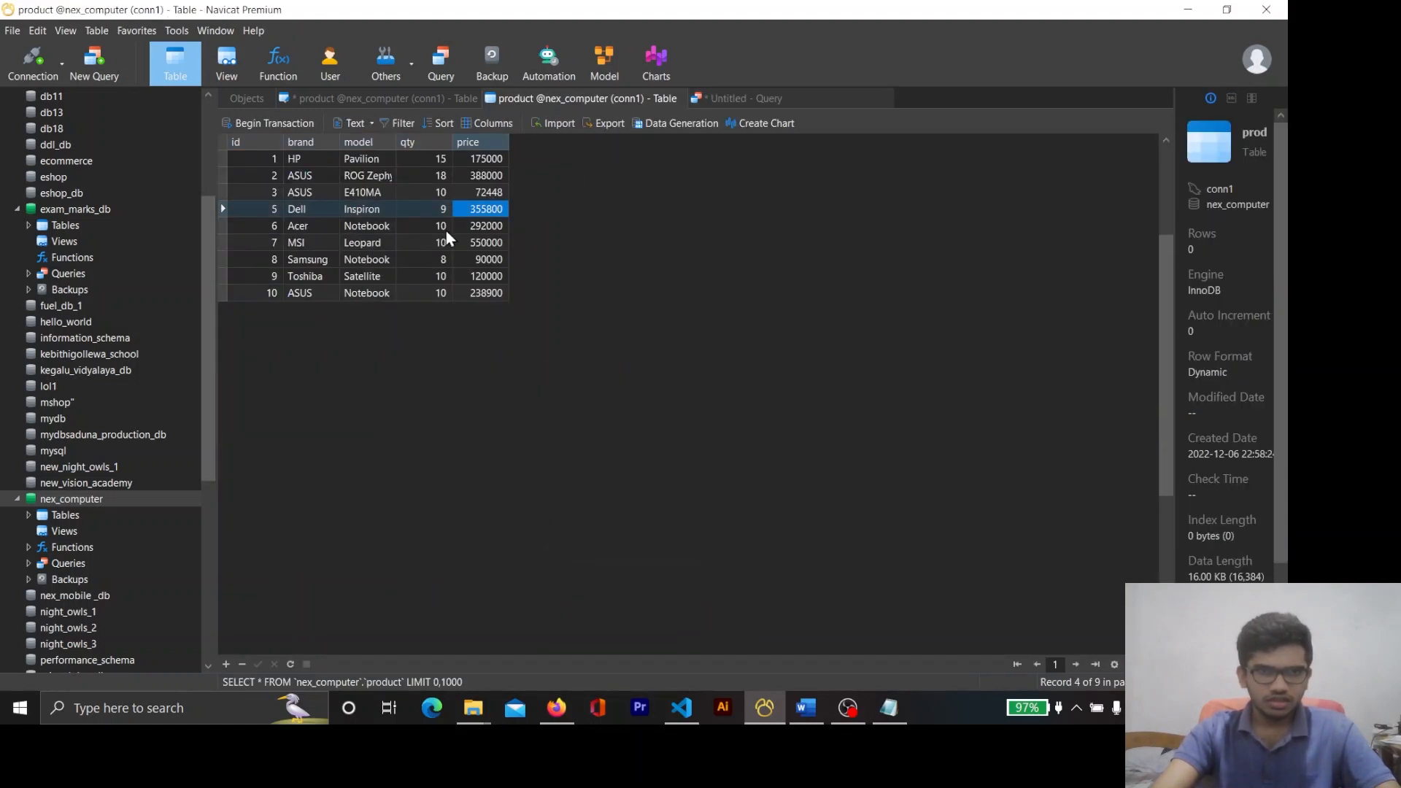
Switch to the question document in Firefox and read question 05 about deleting the Asus "ROG Zephyrus M15" laptop
click(711, 100)
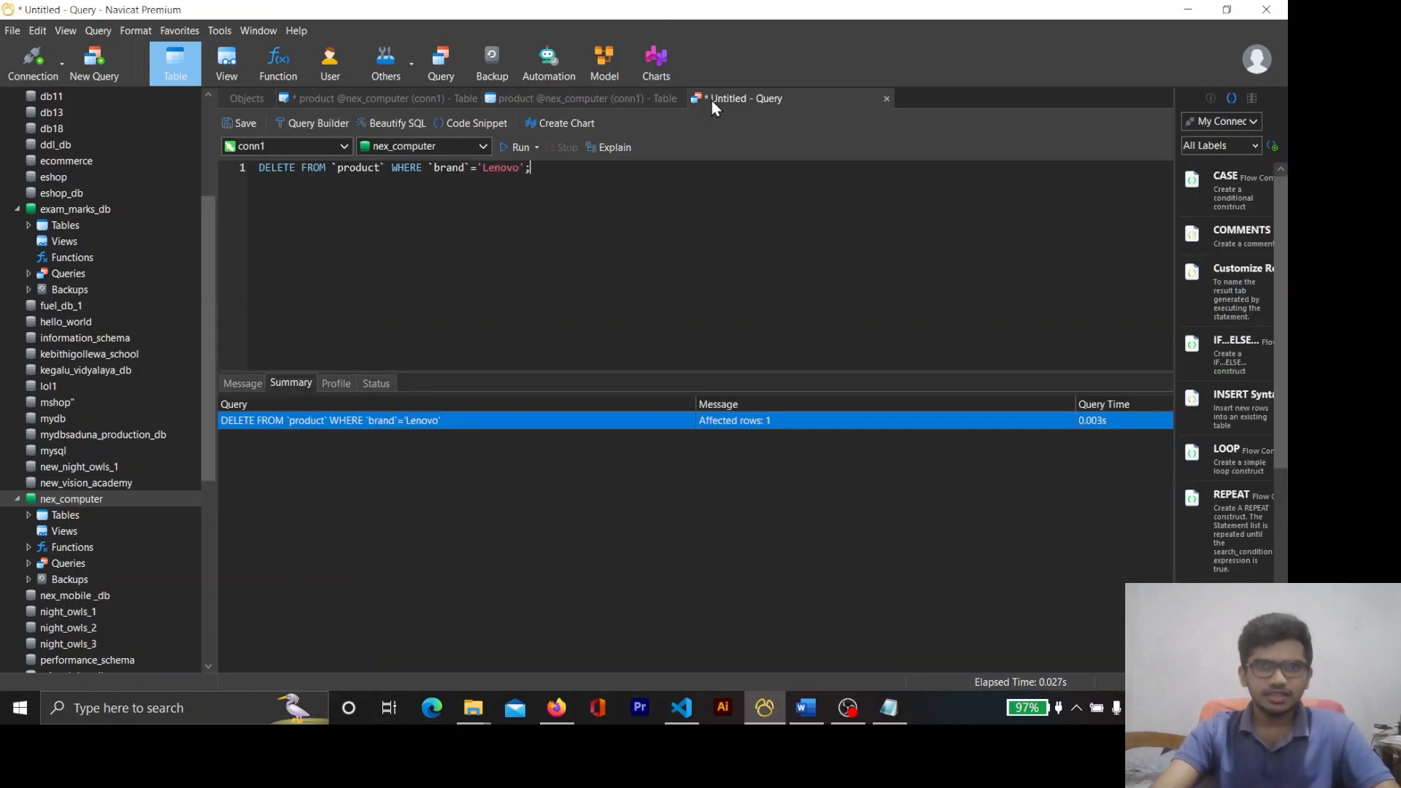
click(557, 708)
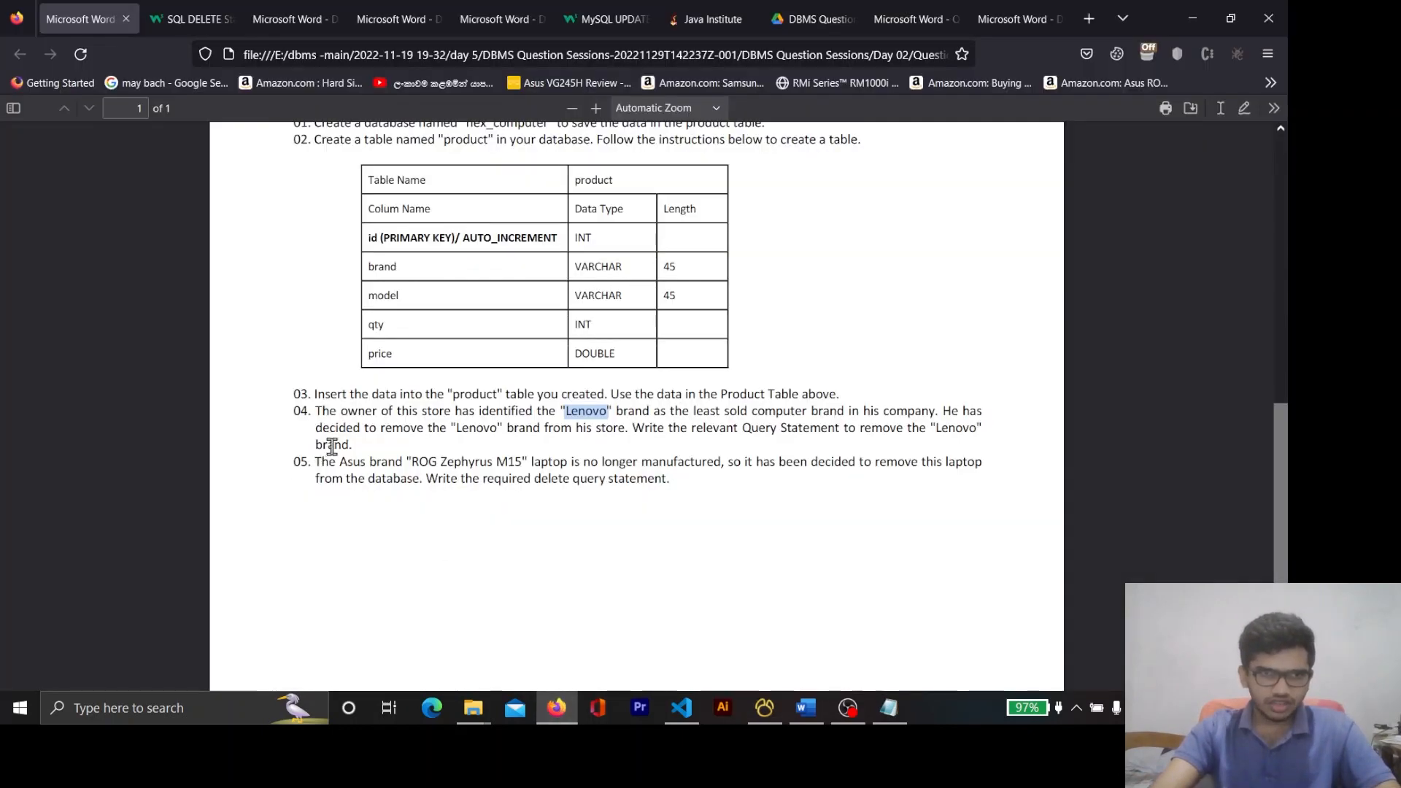
drag(359, 448, 591, 478)
click(346, 426)
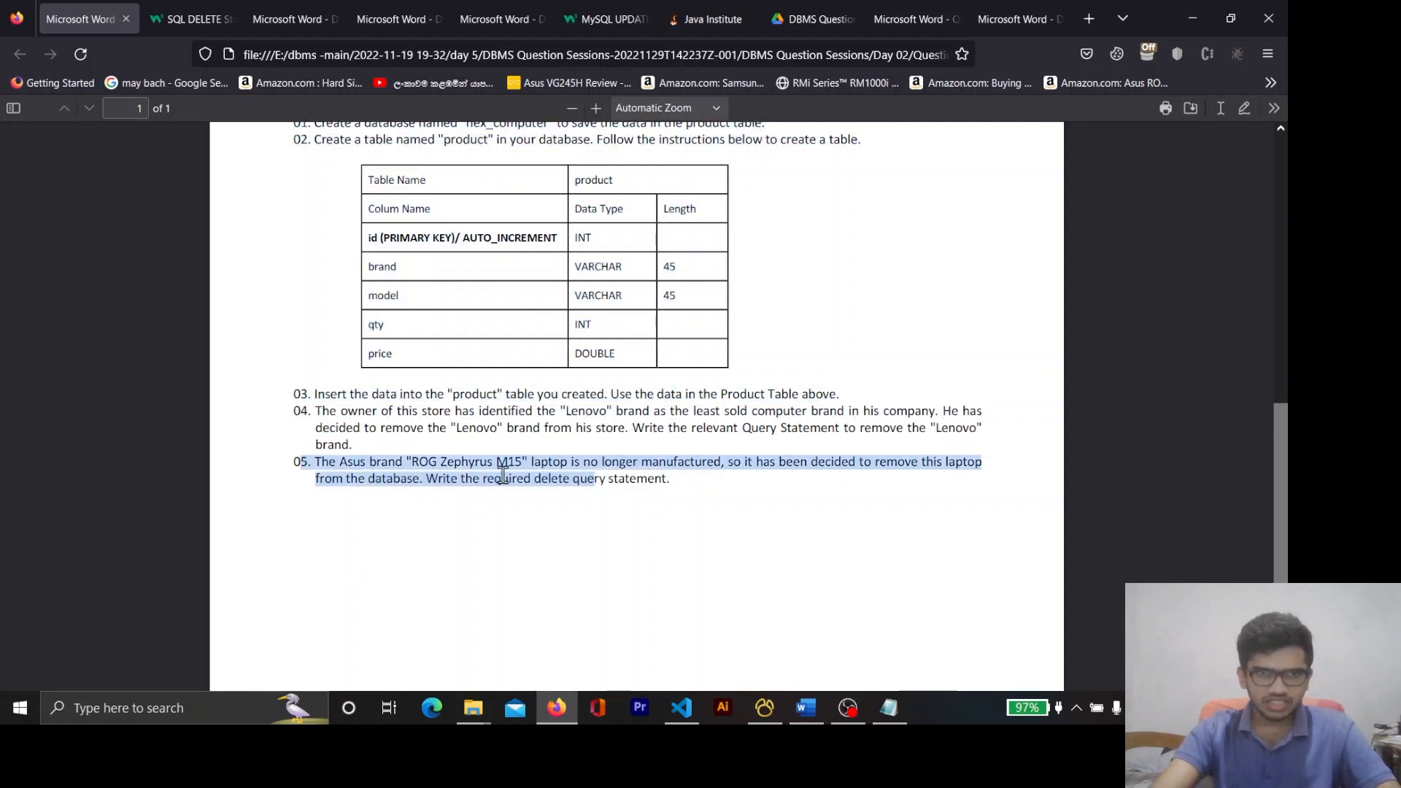
double_click(441, 460)
drag(442, 460, 394, 461)
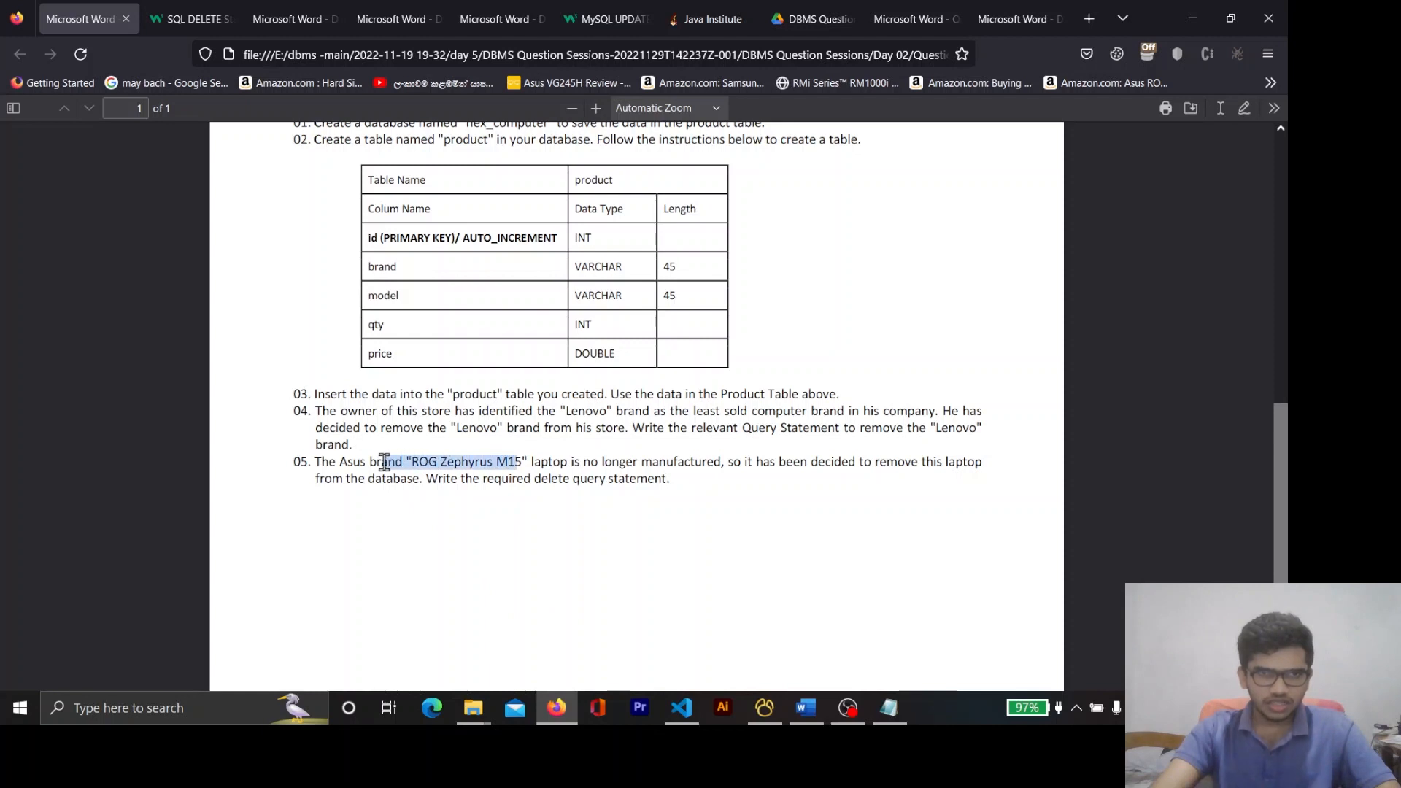
drag(504, 461, 426, 467)
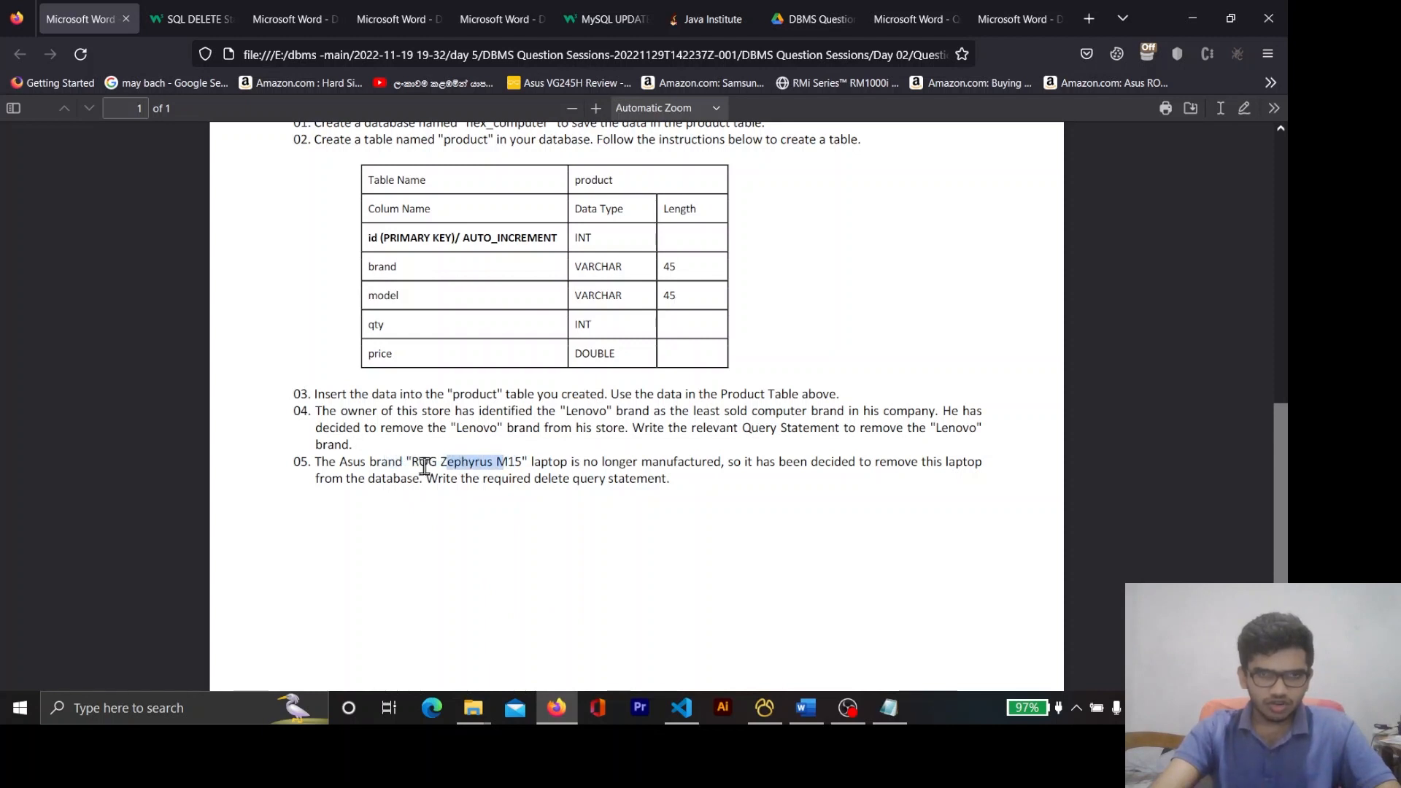
click(524, 461)
drag(442, 461, 504, 462)
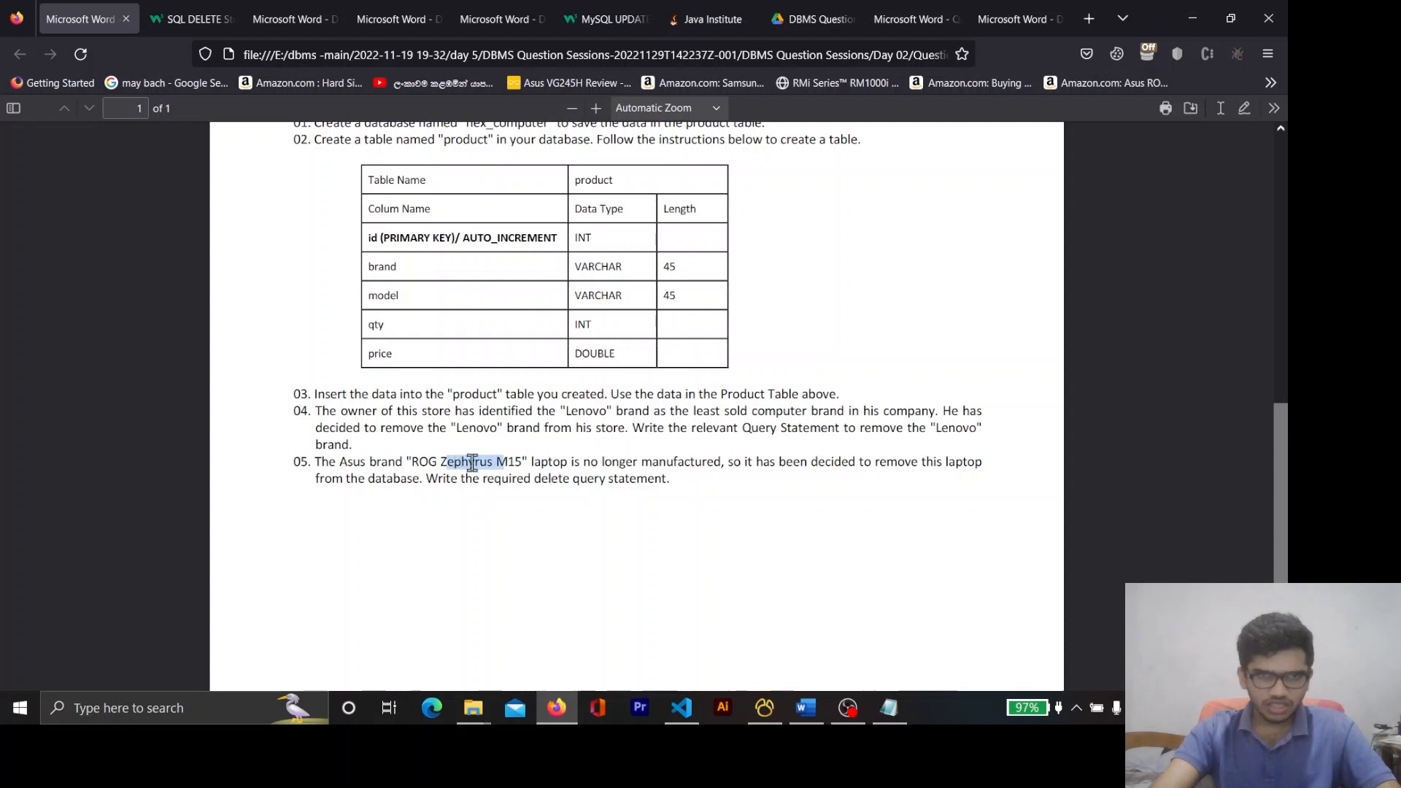
double_click(508, 461)
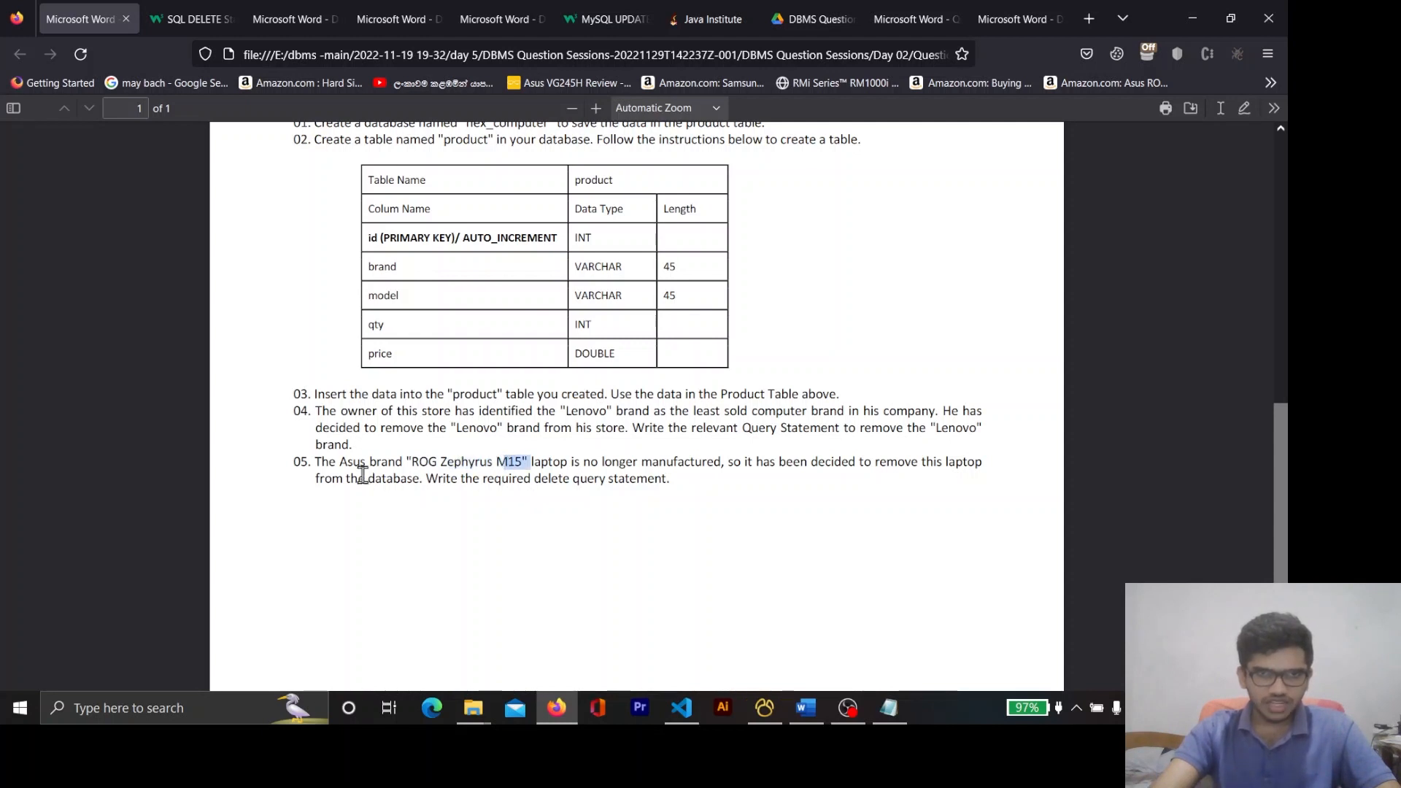
drag(365, 460, 354, 456)
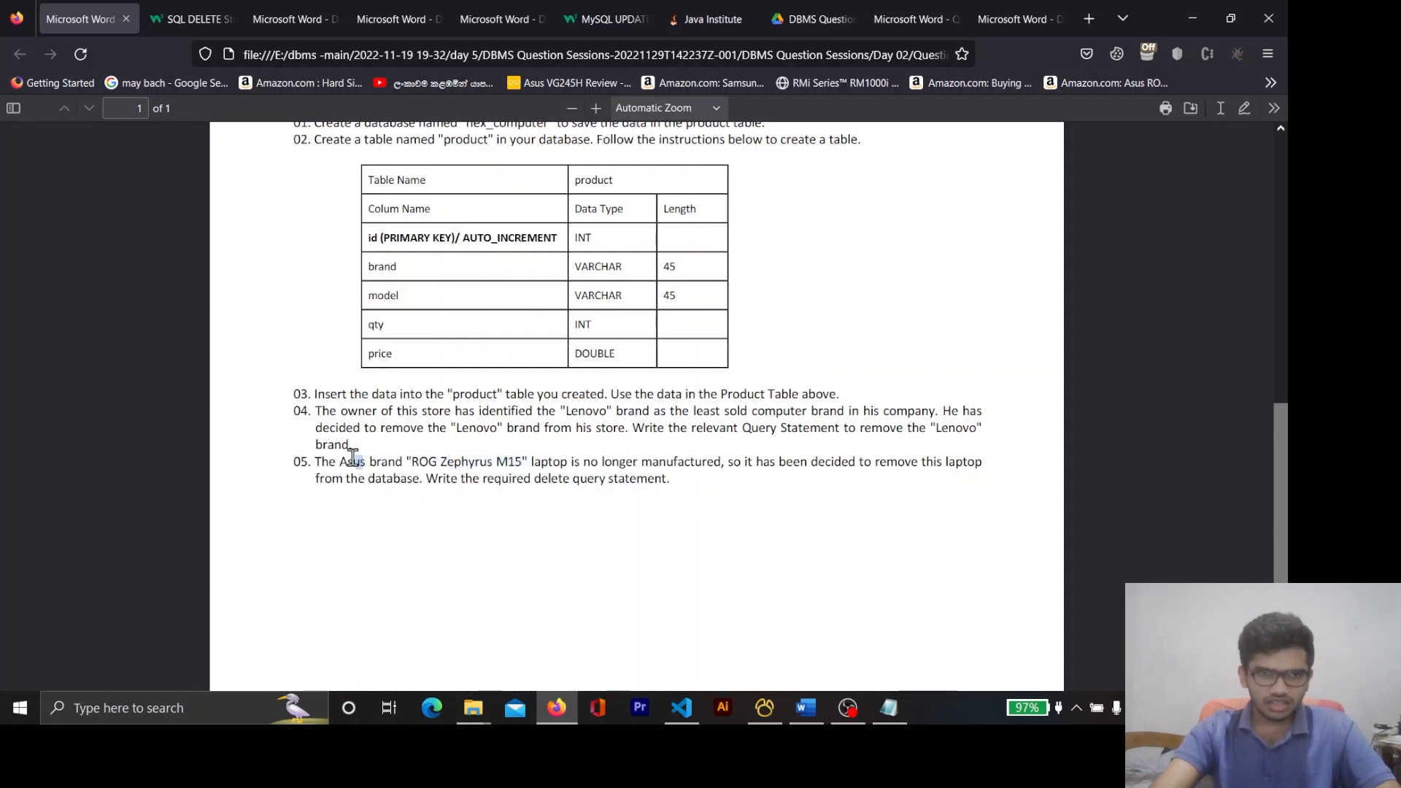
scroll(422, 457, up, 4)
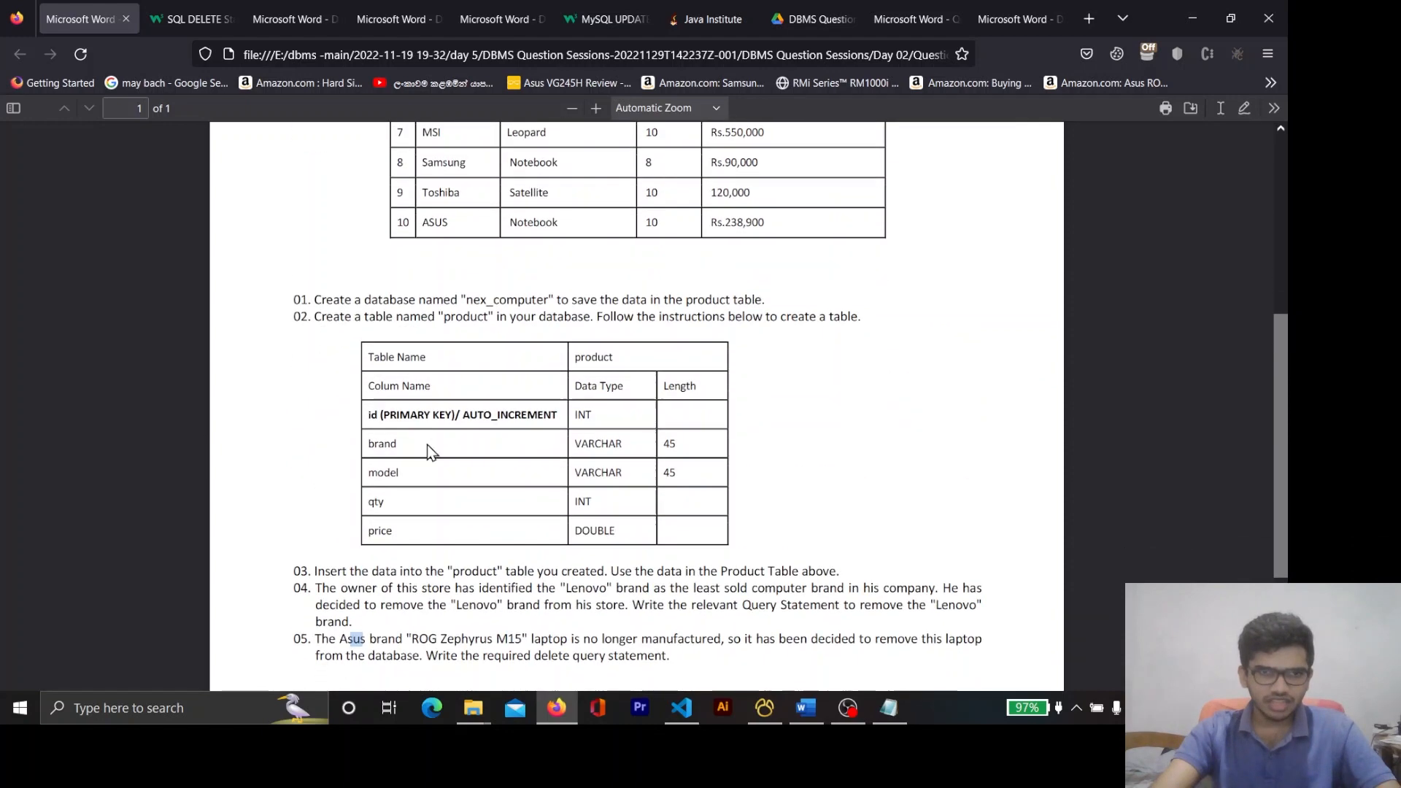
scroll(427, 449, down, 1)
double_click(387, 639)
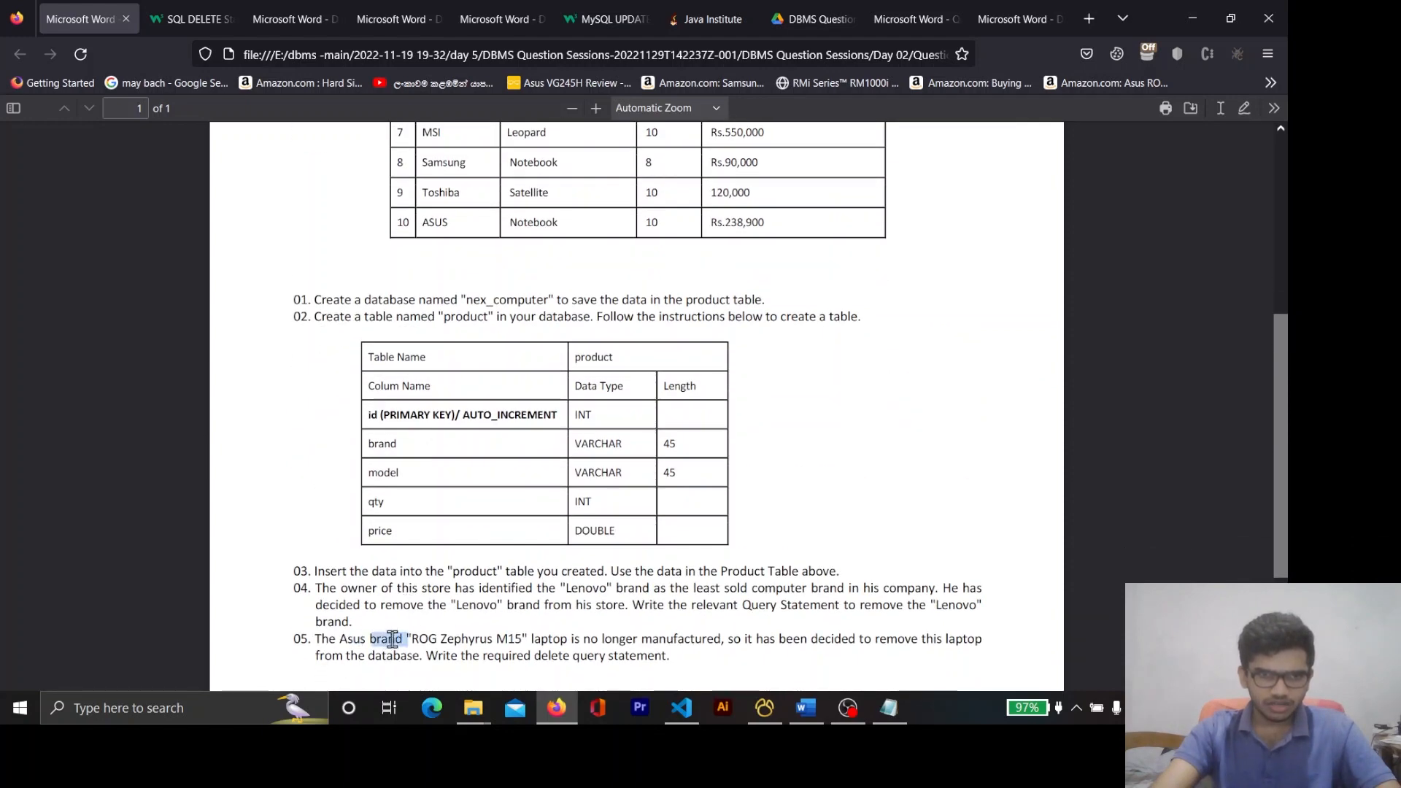
double_click(360, 640)
double_click(429, 635)
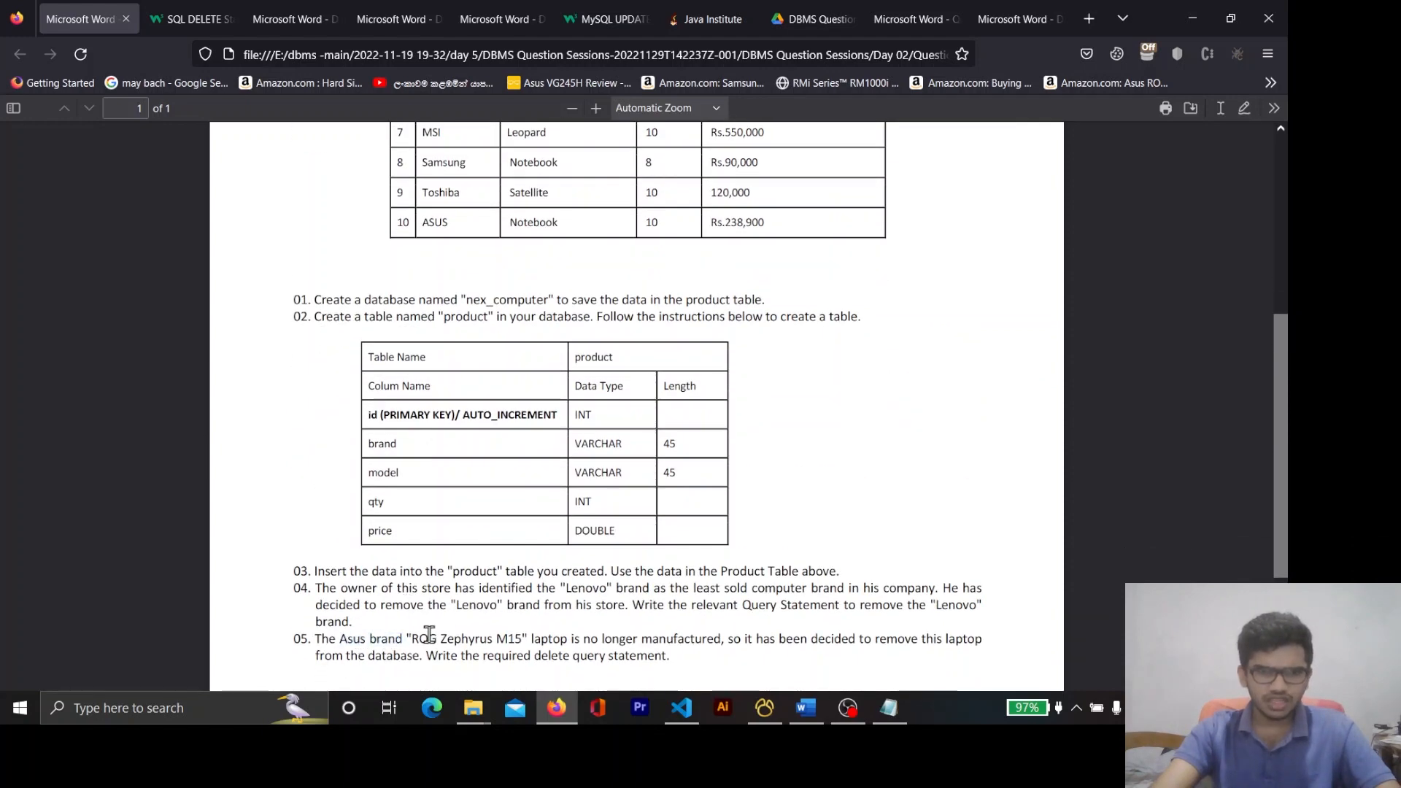
scroll(573, 599, down, 2)
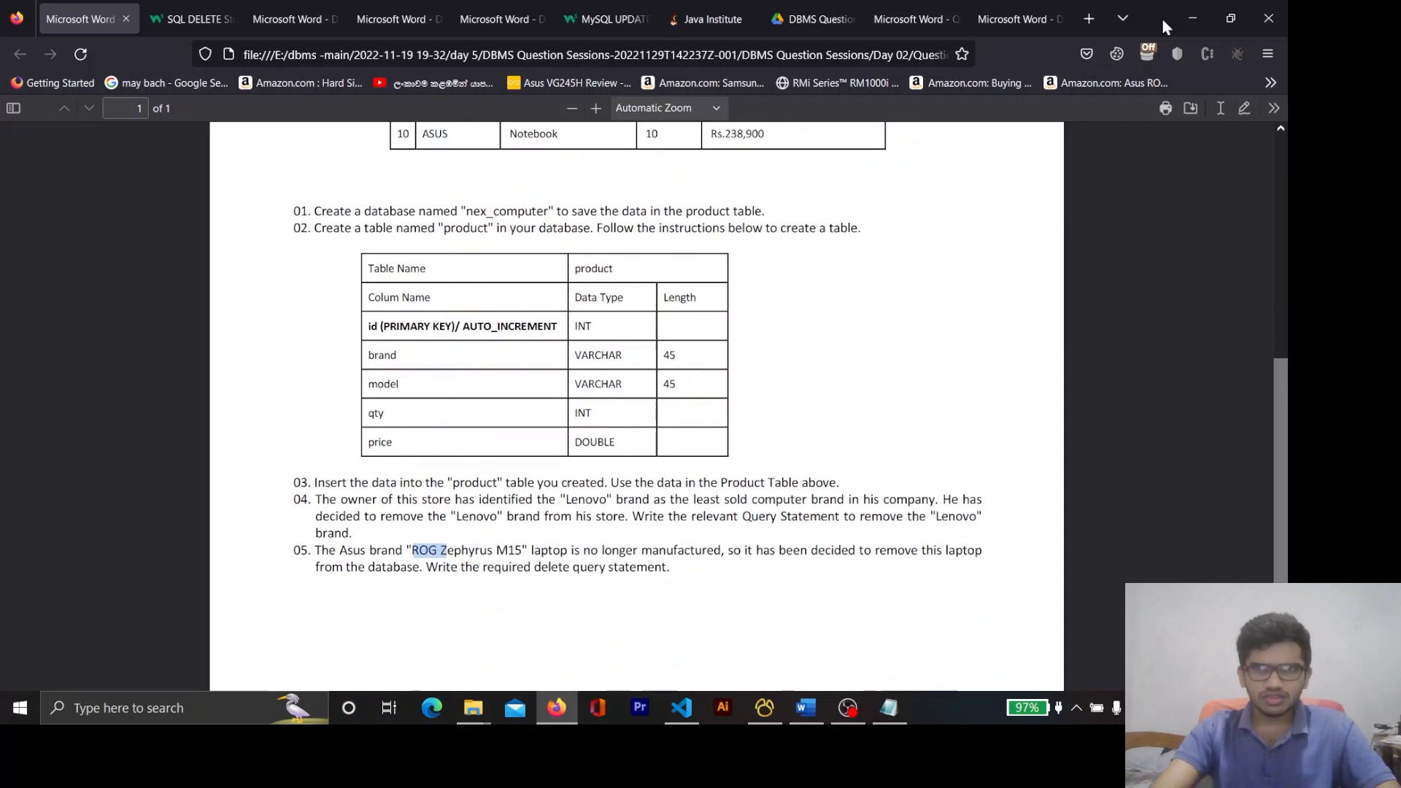
Return to the DELETE query in Navicat Premium and change the `brand` value in the WHERE clause to 'Asus'
click(1192, 19)
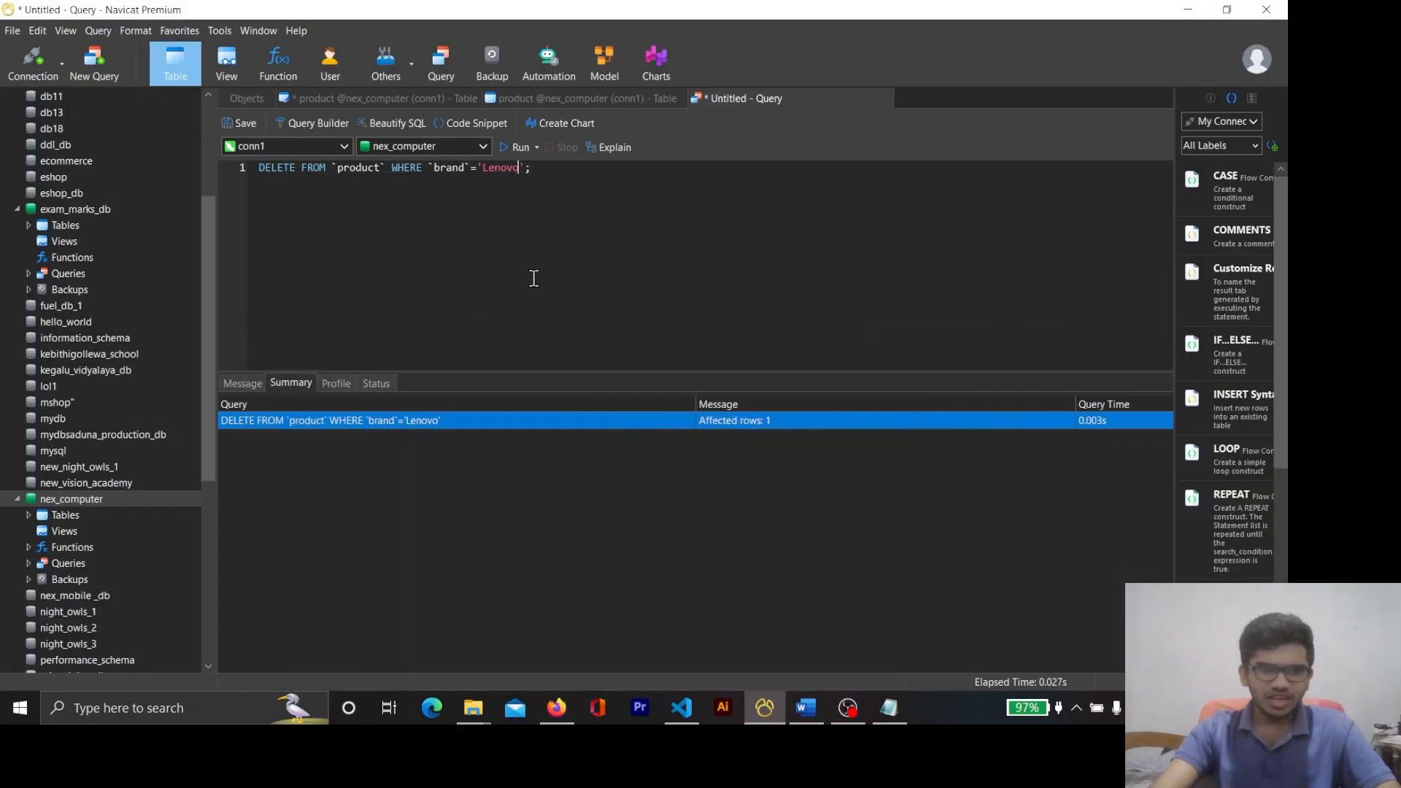
key(BackSpace)
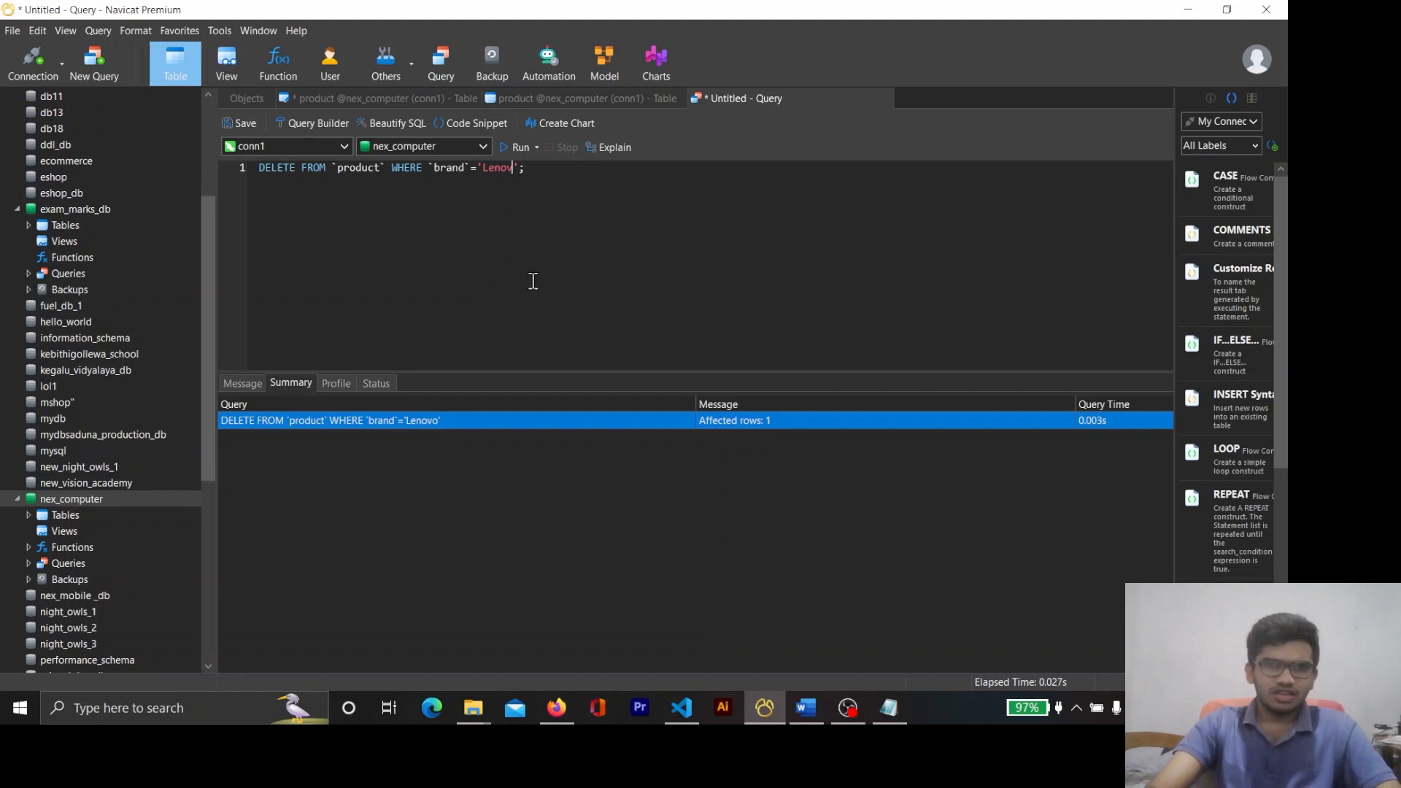
key(BackSpace)
key(Caps_Lock)
text(A)
key(Caps_Lock)
text(sus)
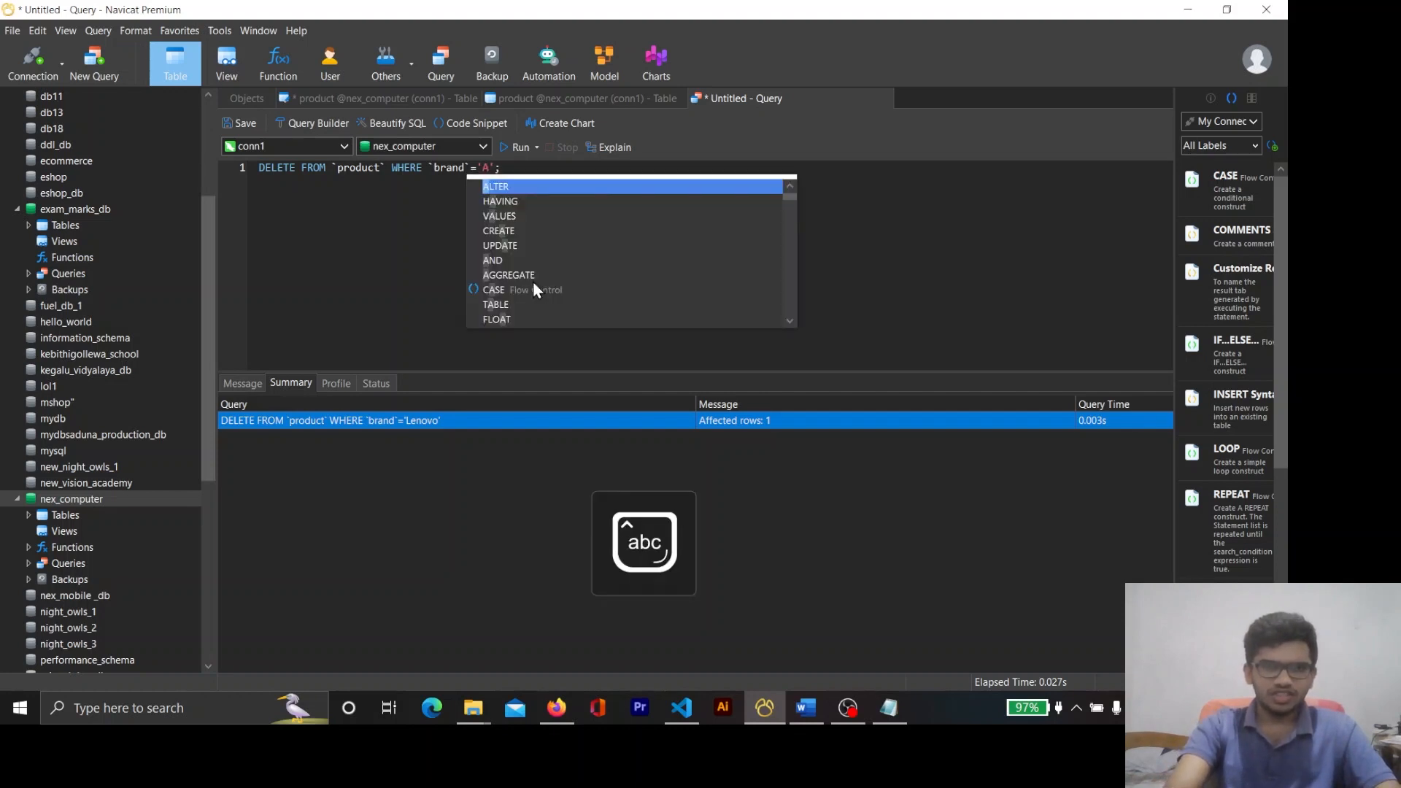
key(Right)
Add the AND operator after the brand condition in the DELETE query's WHERE clause
key(Caps_Lock)
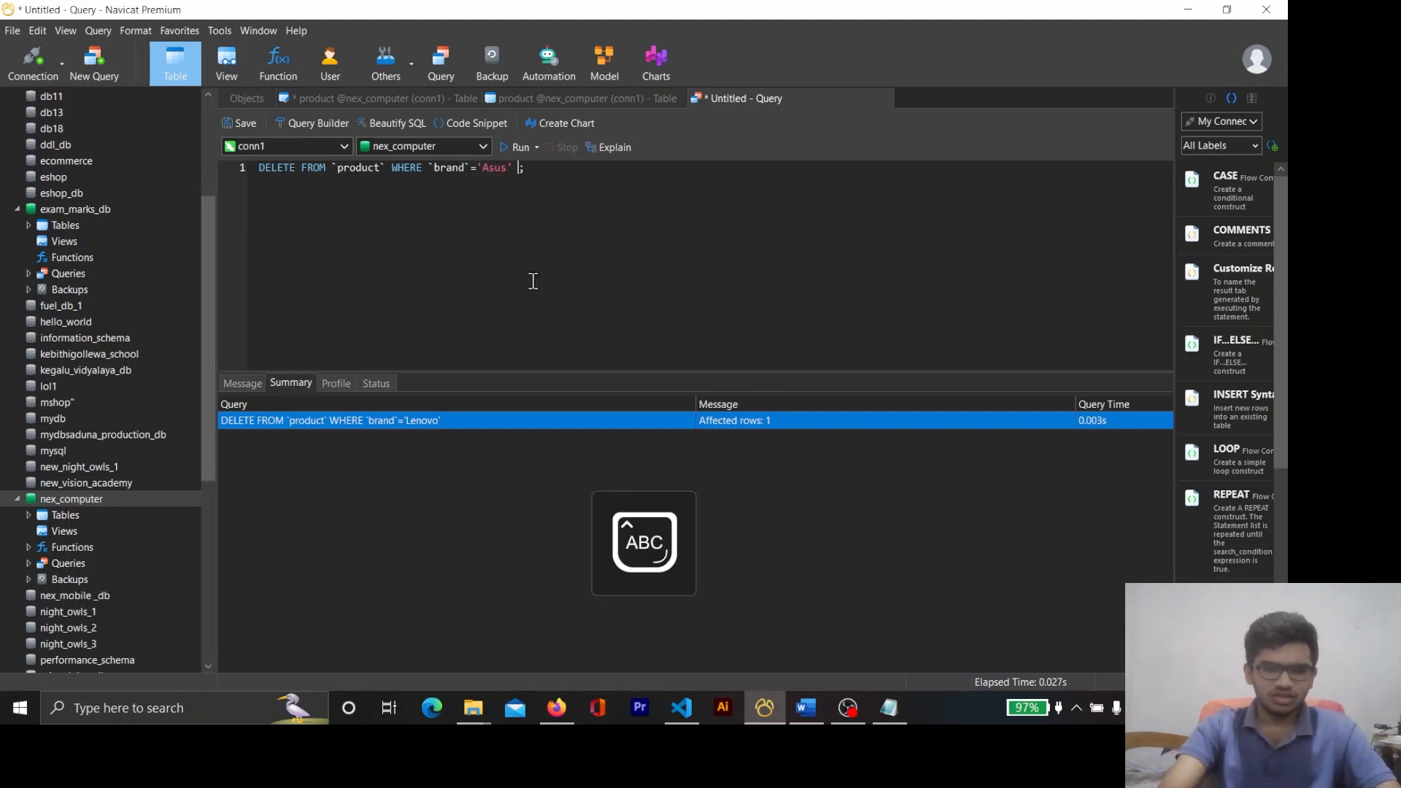
text(AND)
key(Caps_Lock)
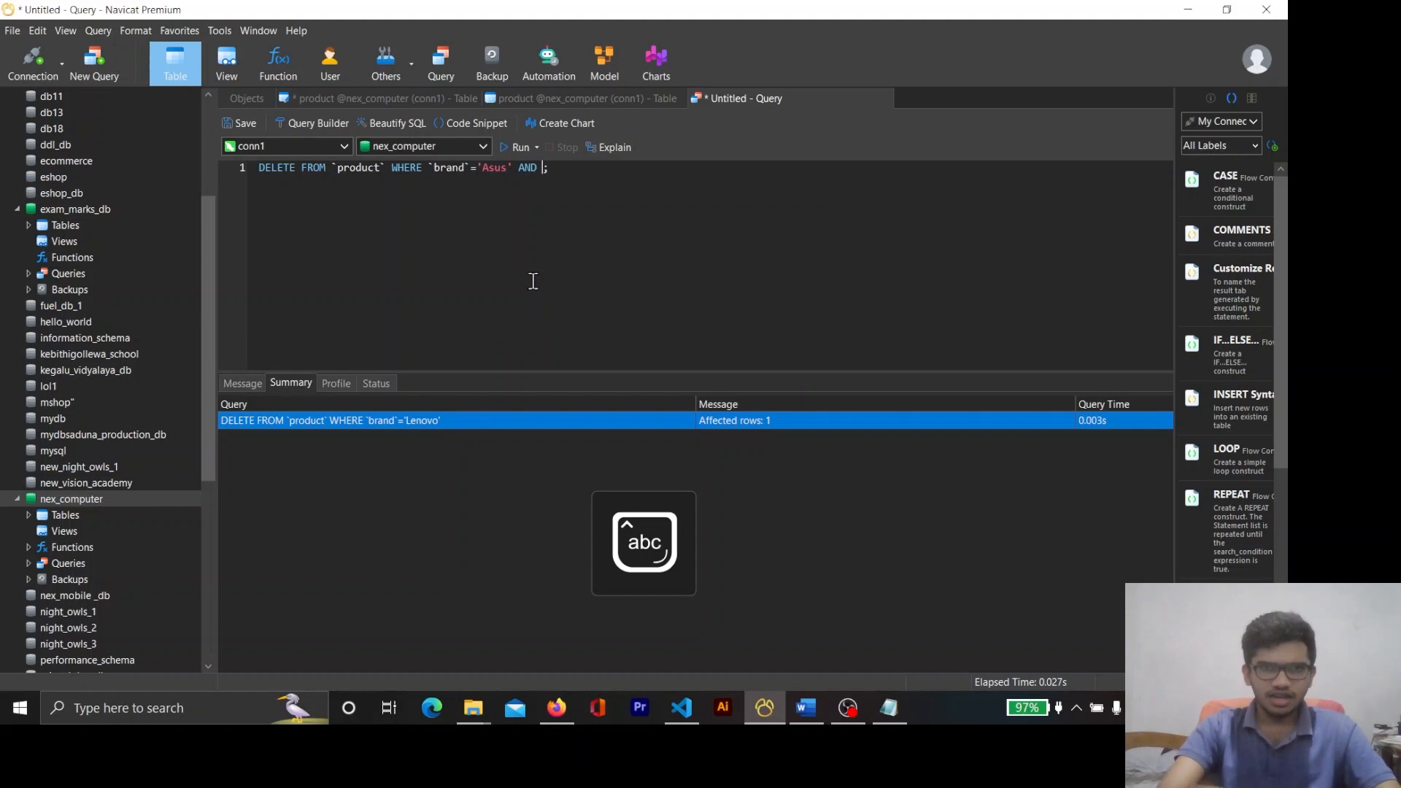
drag(550, 171, 519, 172)
click(553, 195)
double_click(537, 177)
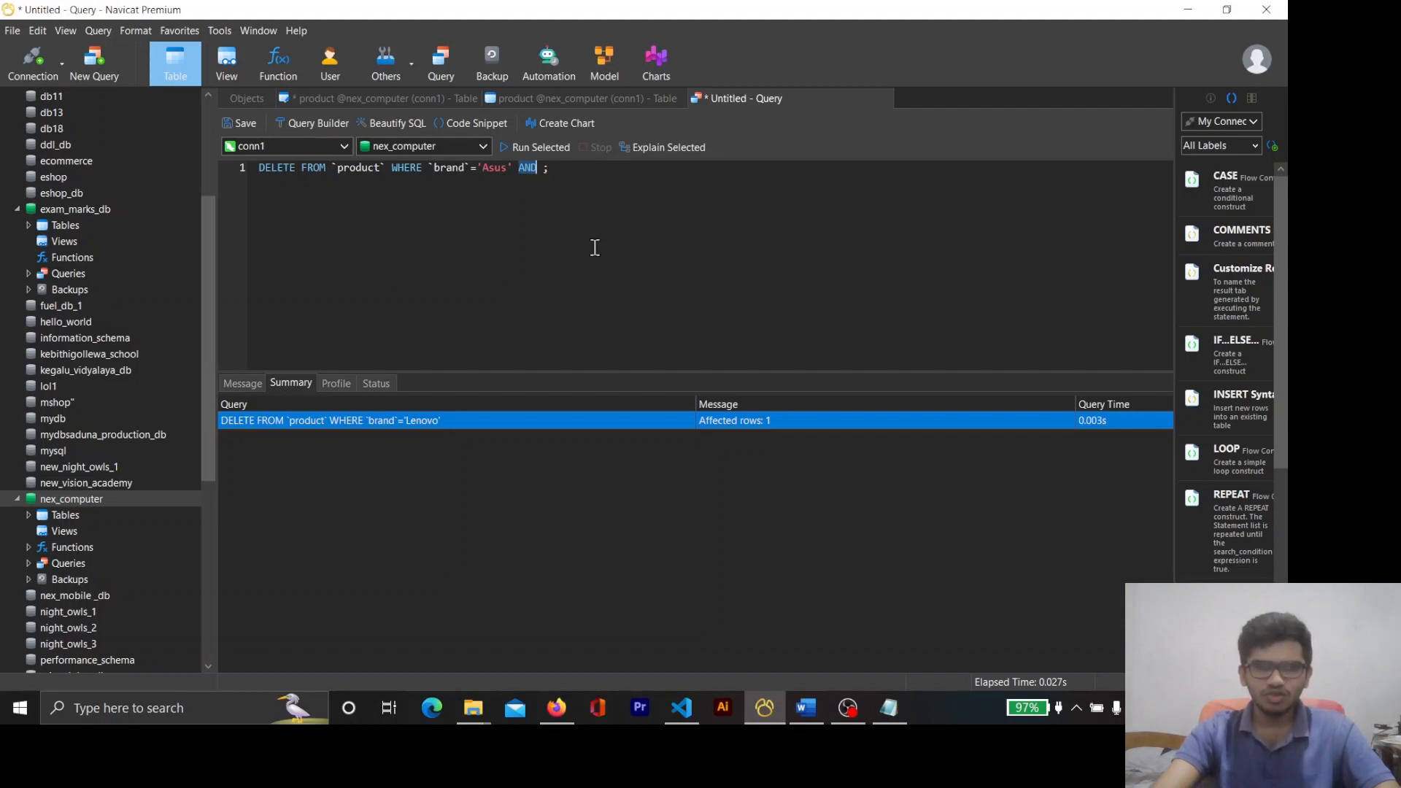
click(541, 178)
Start the second condition as `model`='' after AND, checking the column name in the question document
key(alt+Tab)
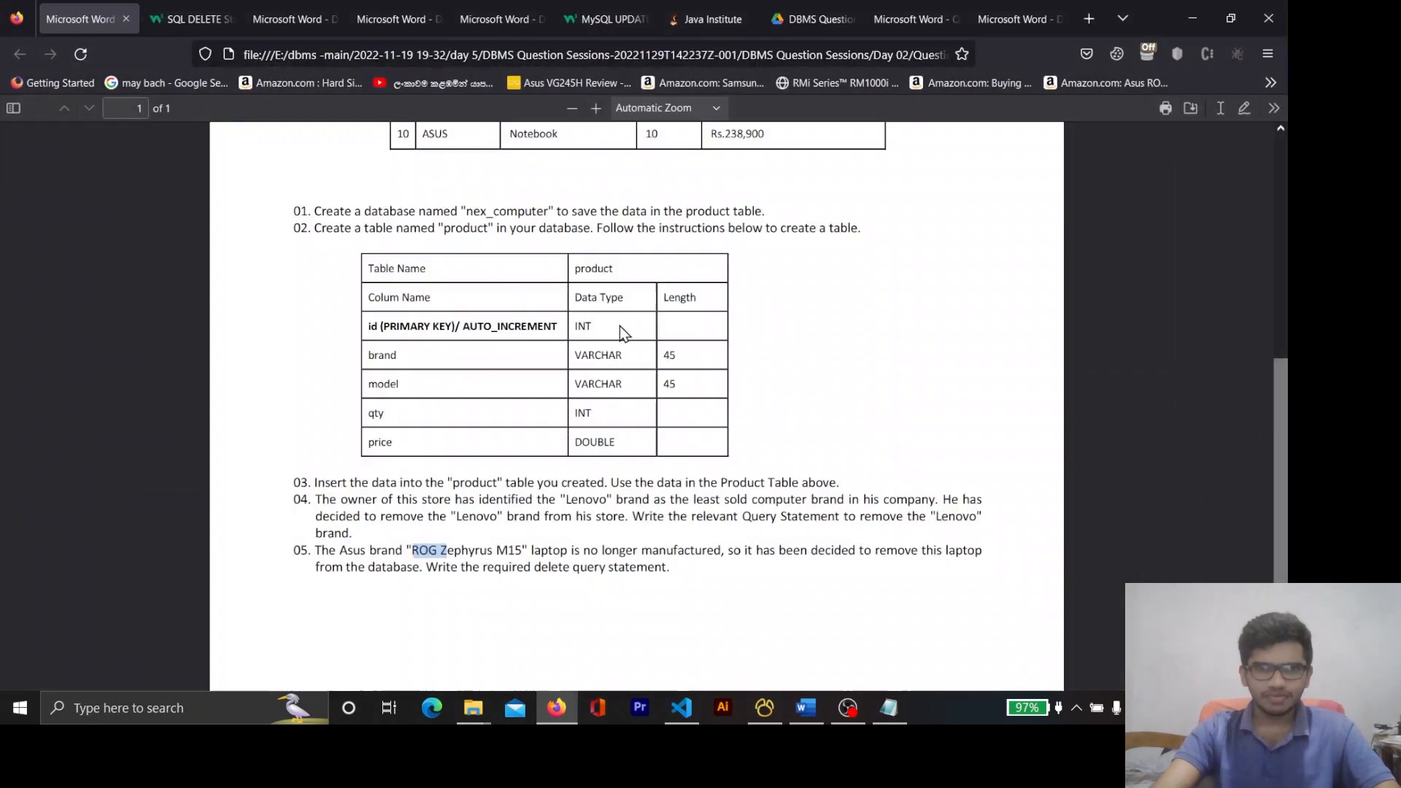
key(alt+Tab)
text(``)
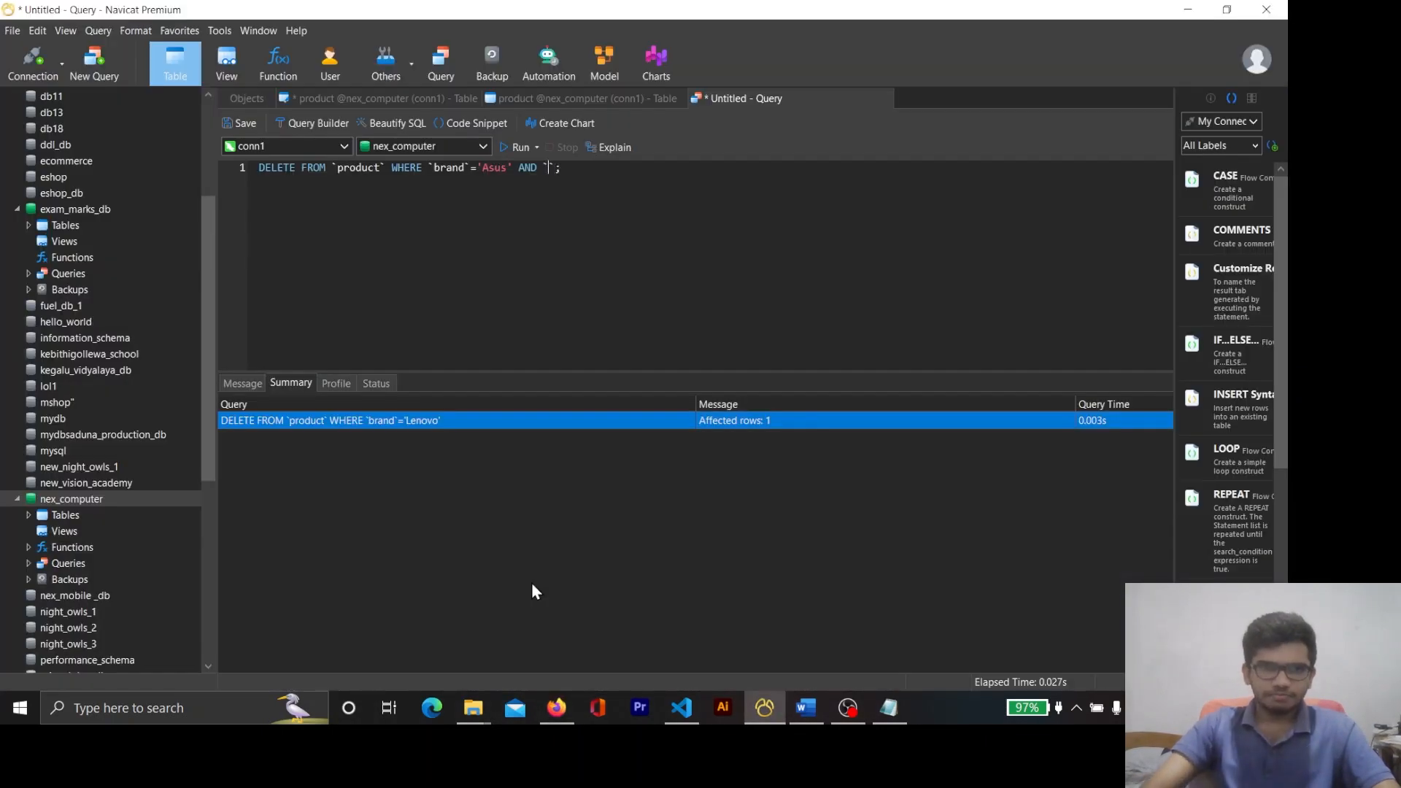
key(Caps_Lock)
key(alt+Tab)
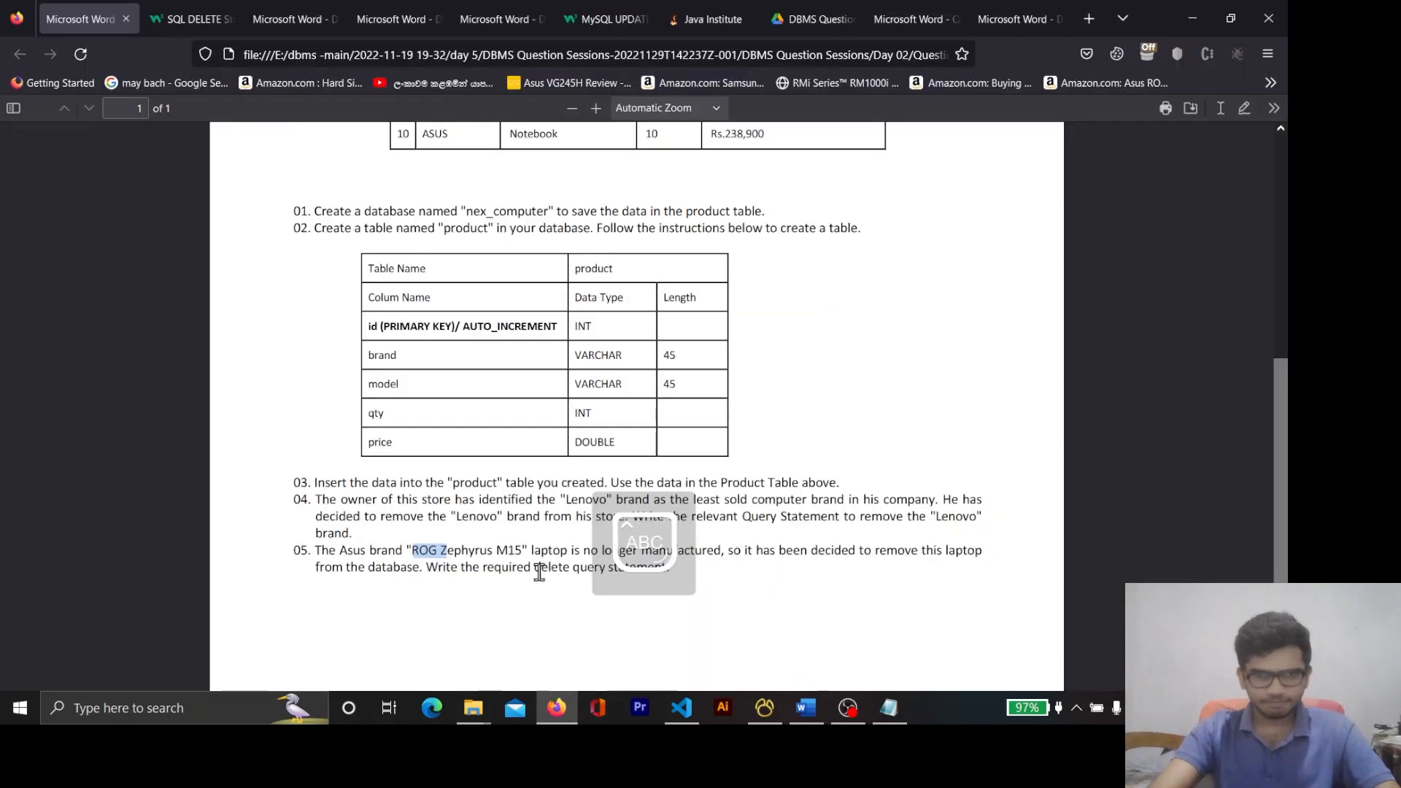
key(alt+Tab)
text(MOD)
key(BackSpace)
key(BackSpace)
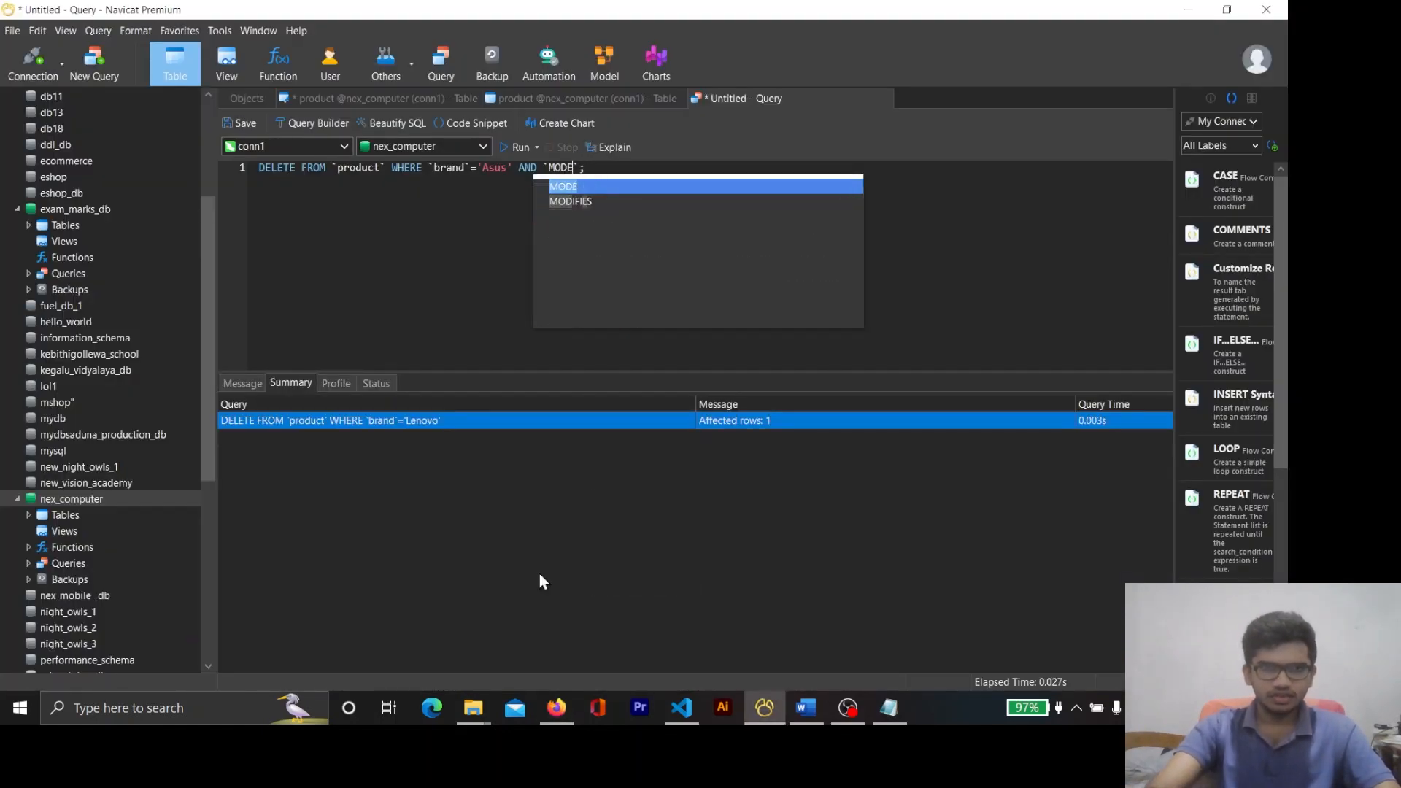
key(Caps_Lock)
key(BackSpace)
text(model)
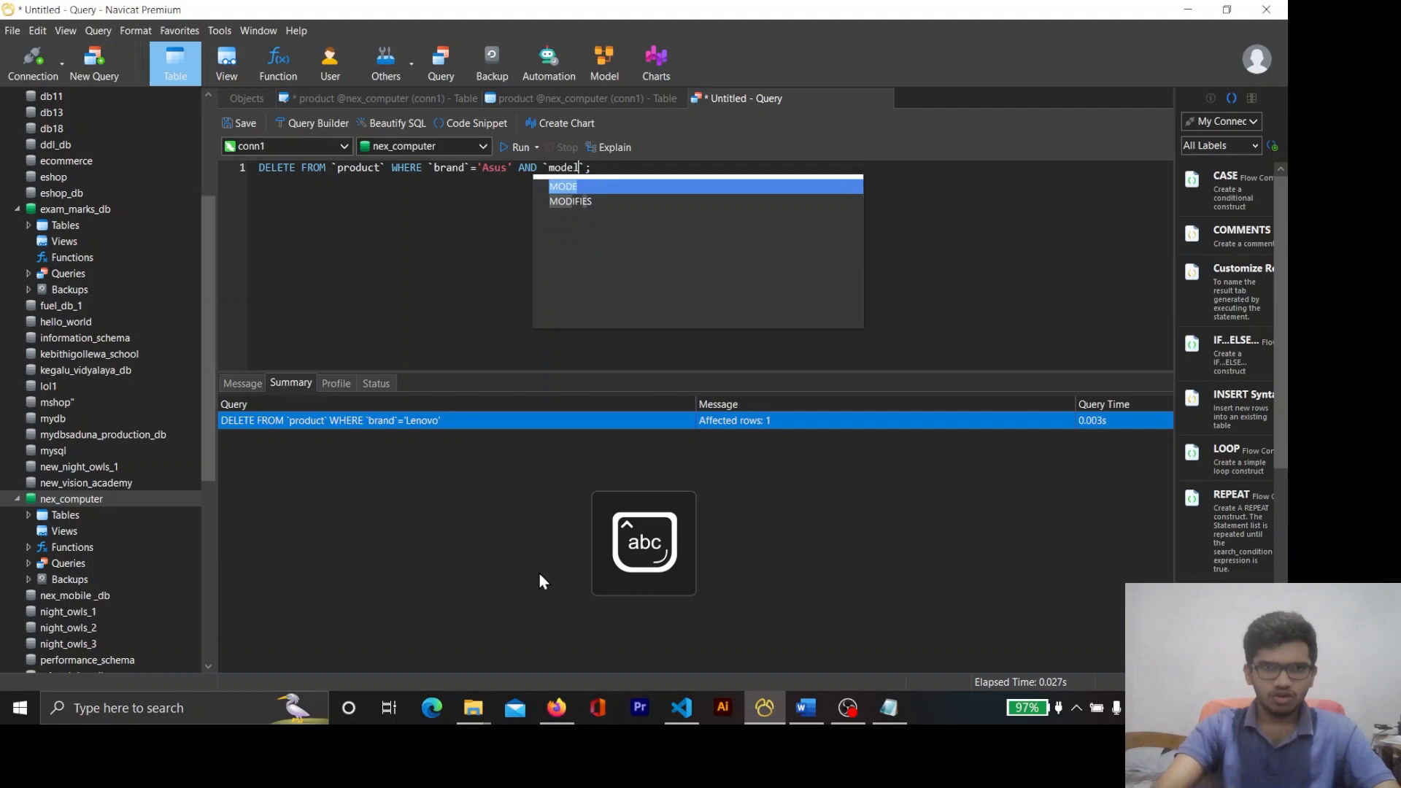
key(Return)
text(=)
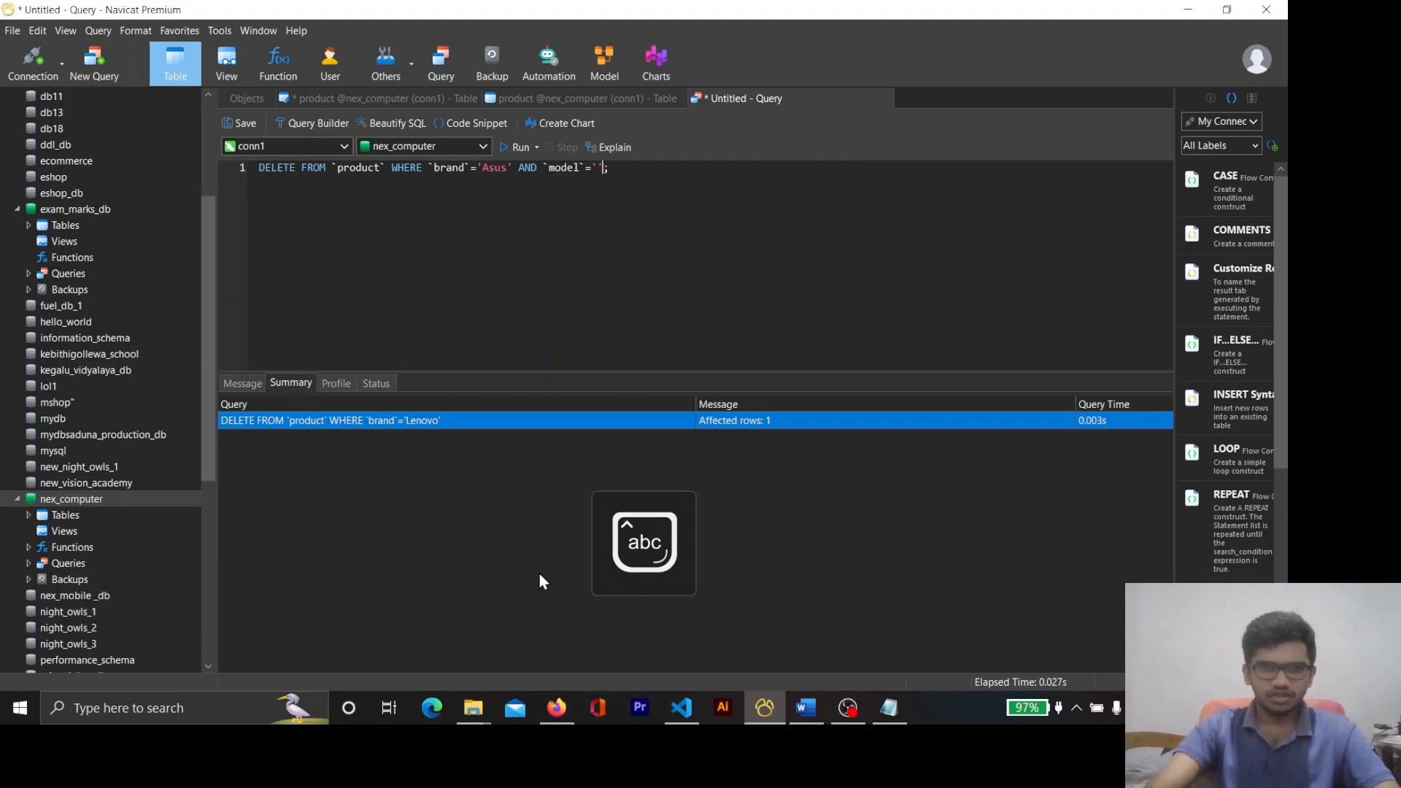
Fill in the model value 'ROG Zephyrus M15' after checking it in the question document and the product table's data
key(alt+Tab)
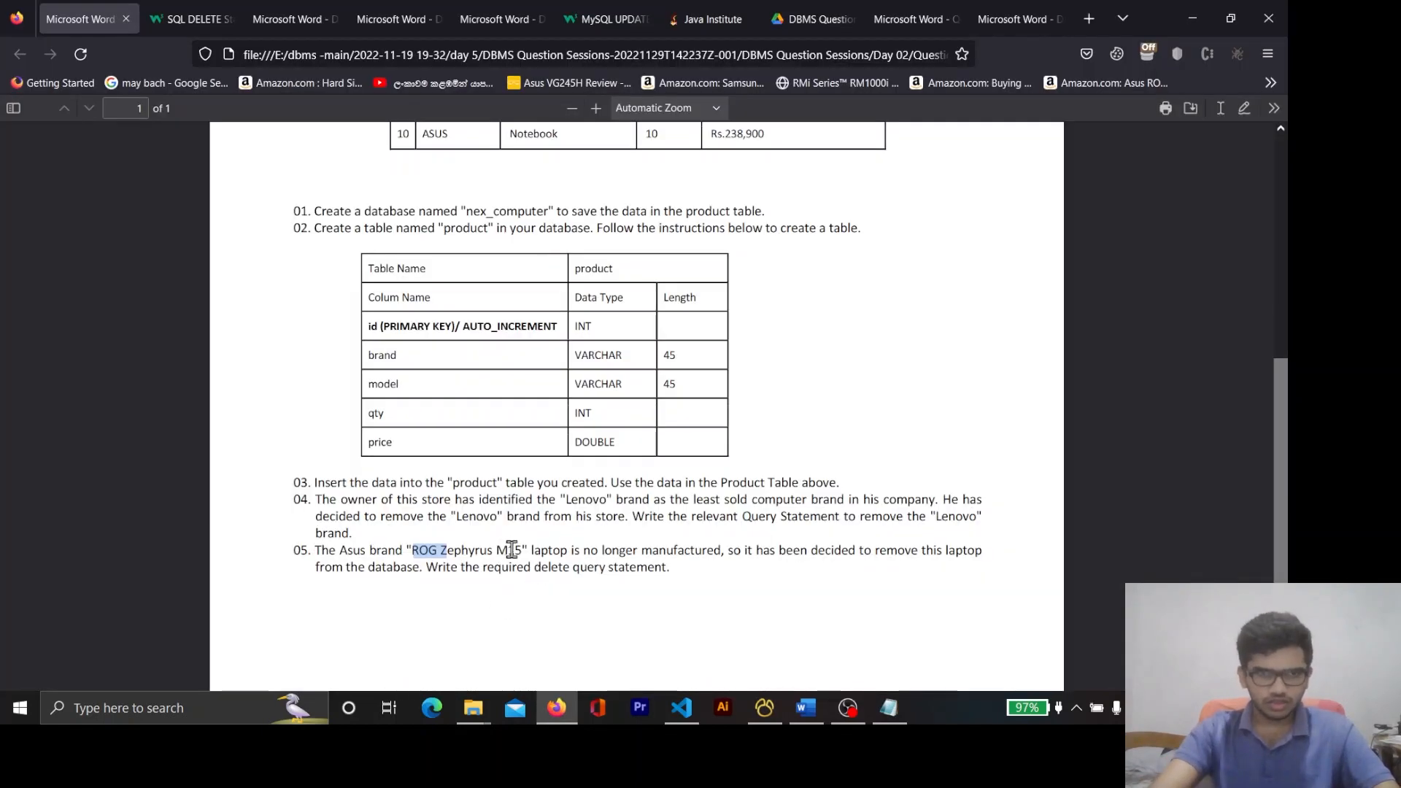
scroll(504, 546, up, 5)
scroll(562, 474, down, 5)
key(alt+Tab)
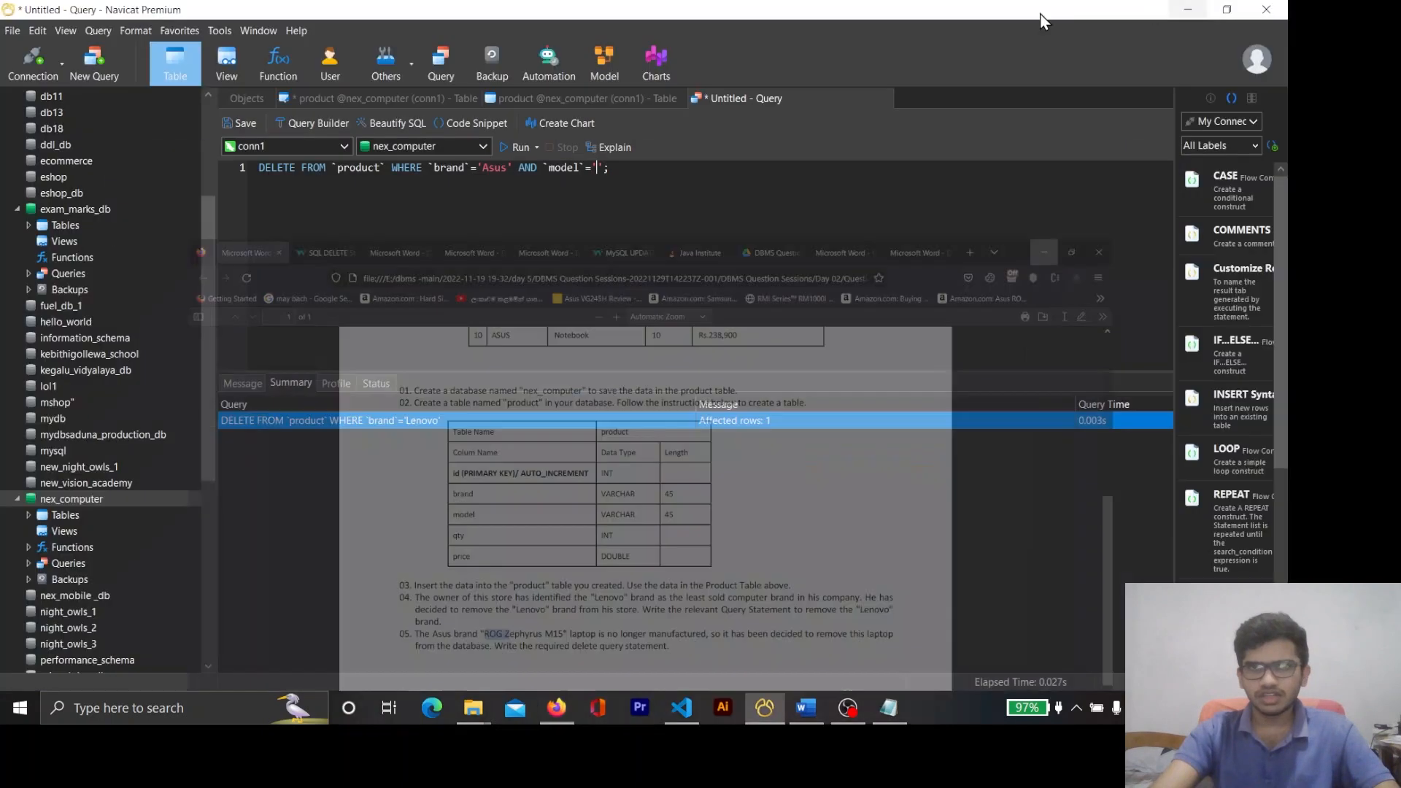
click(379, 97)
click(561, 97)
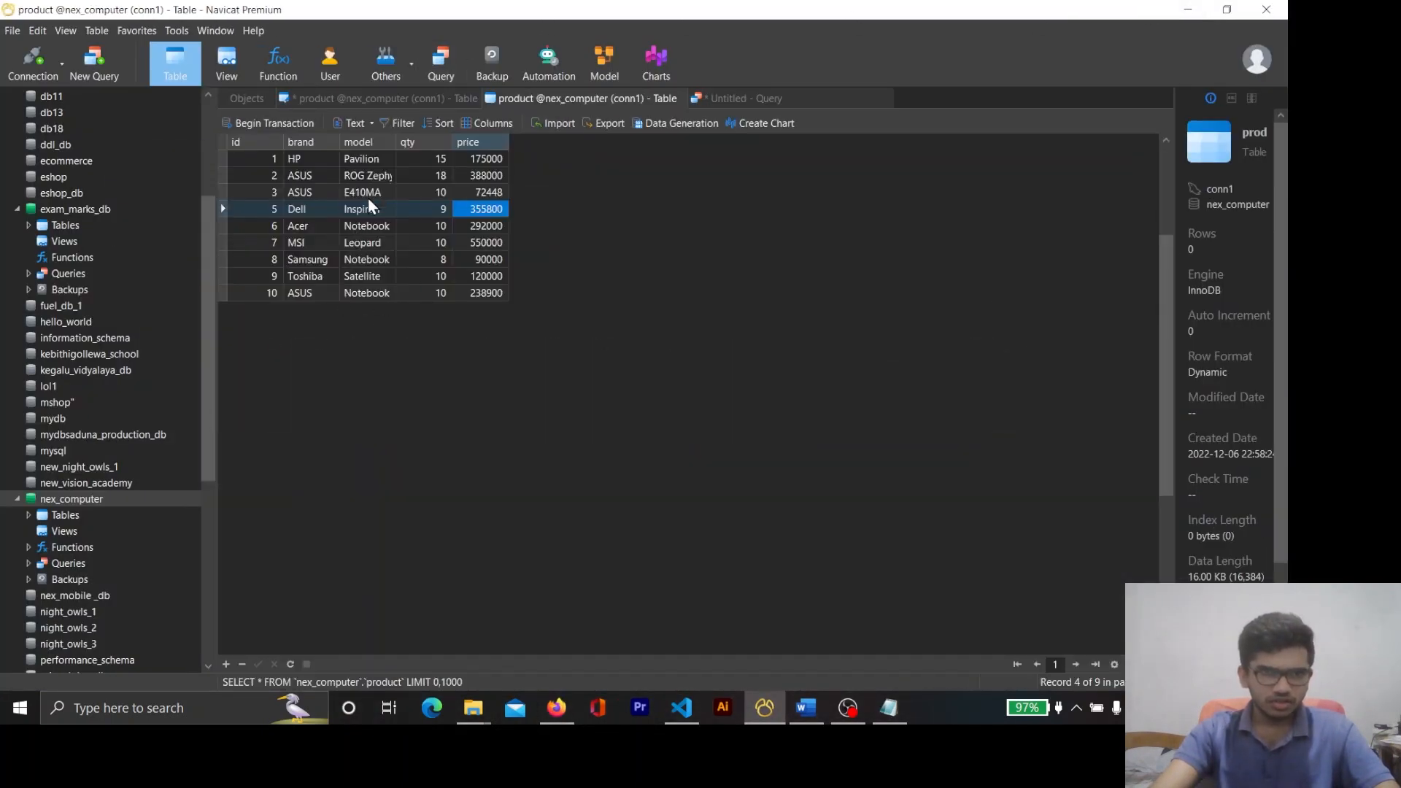
double_click(379, 176)
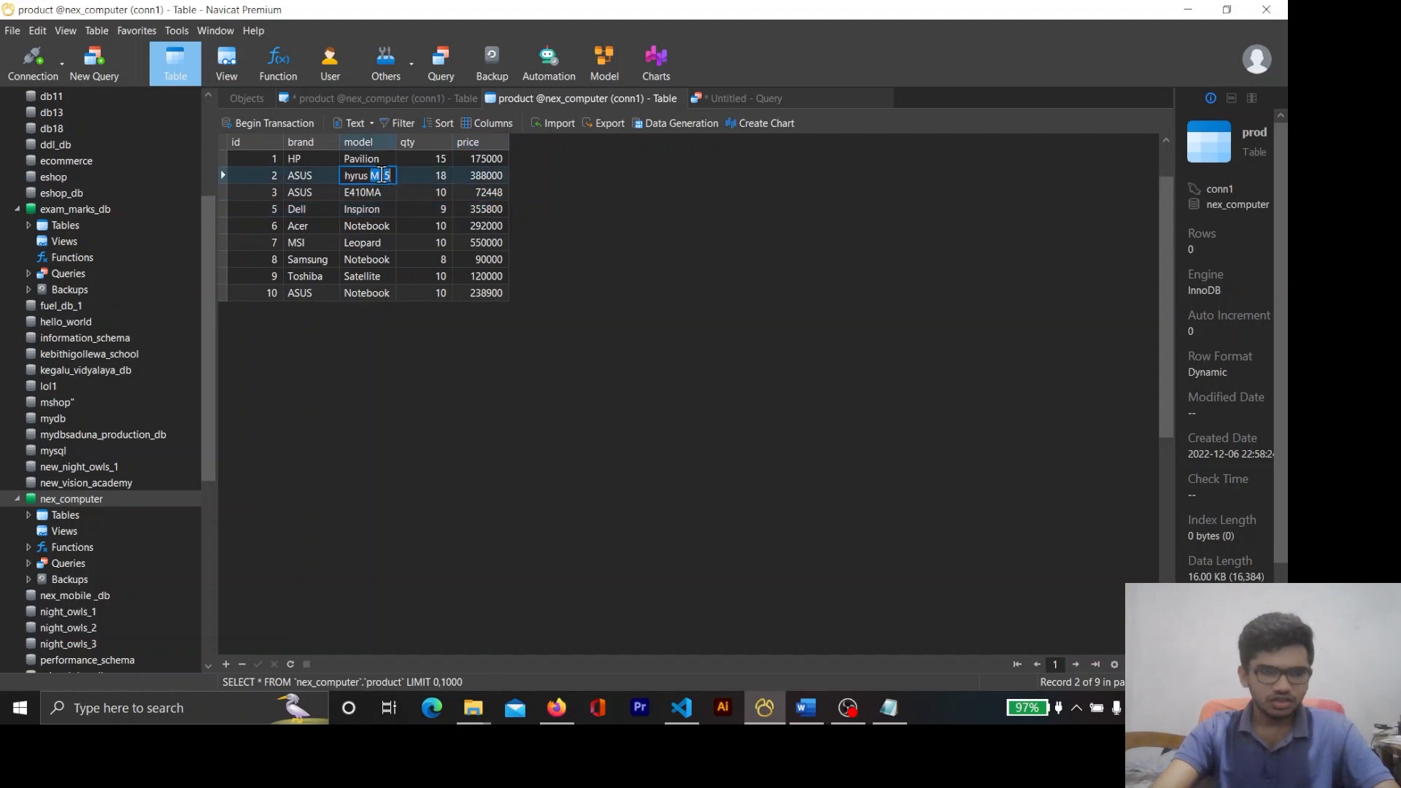
click(754, 99)
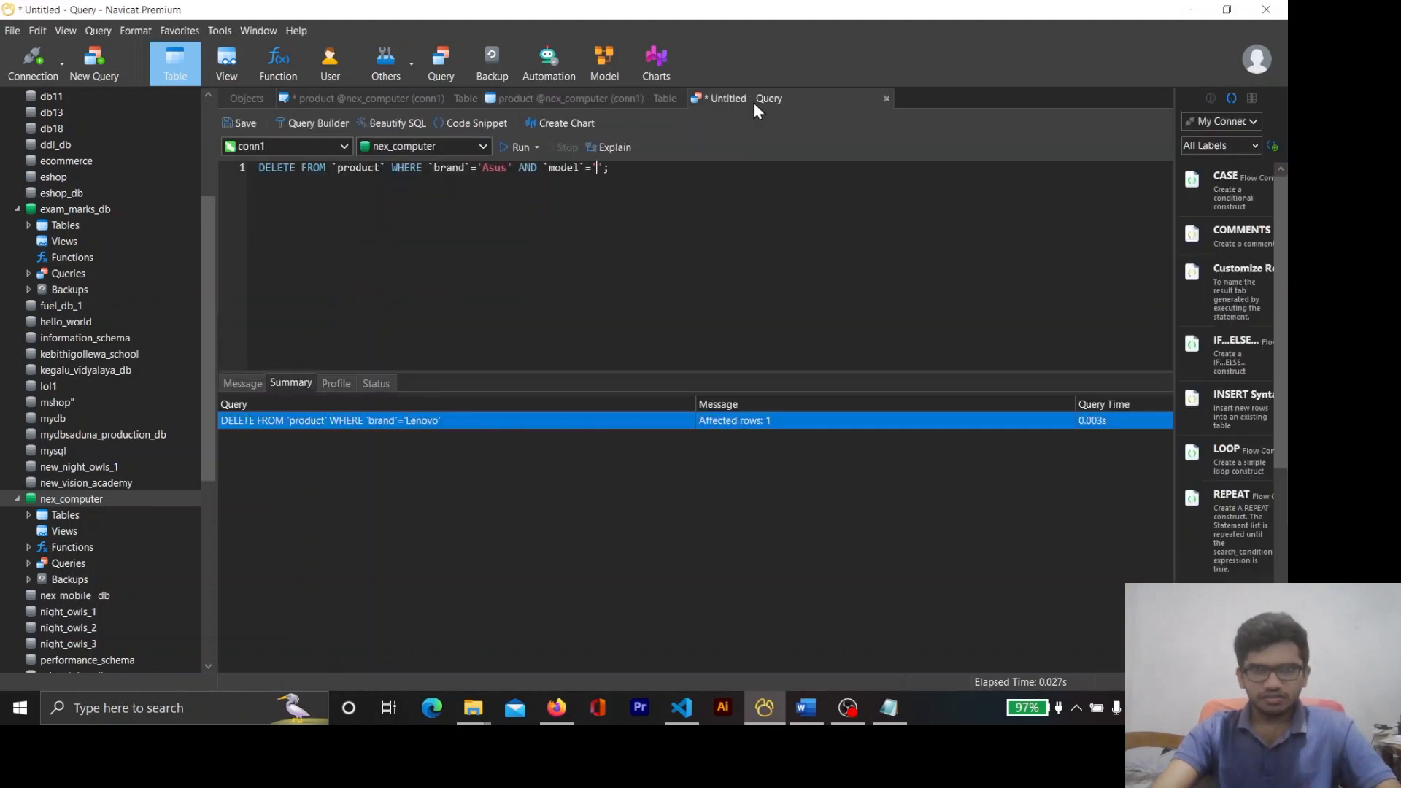
text(ROG Zephyrus M15)
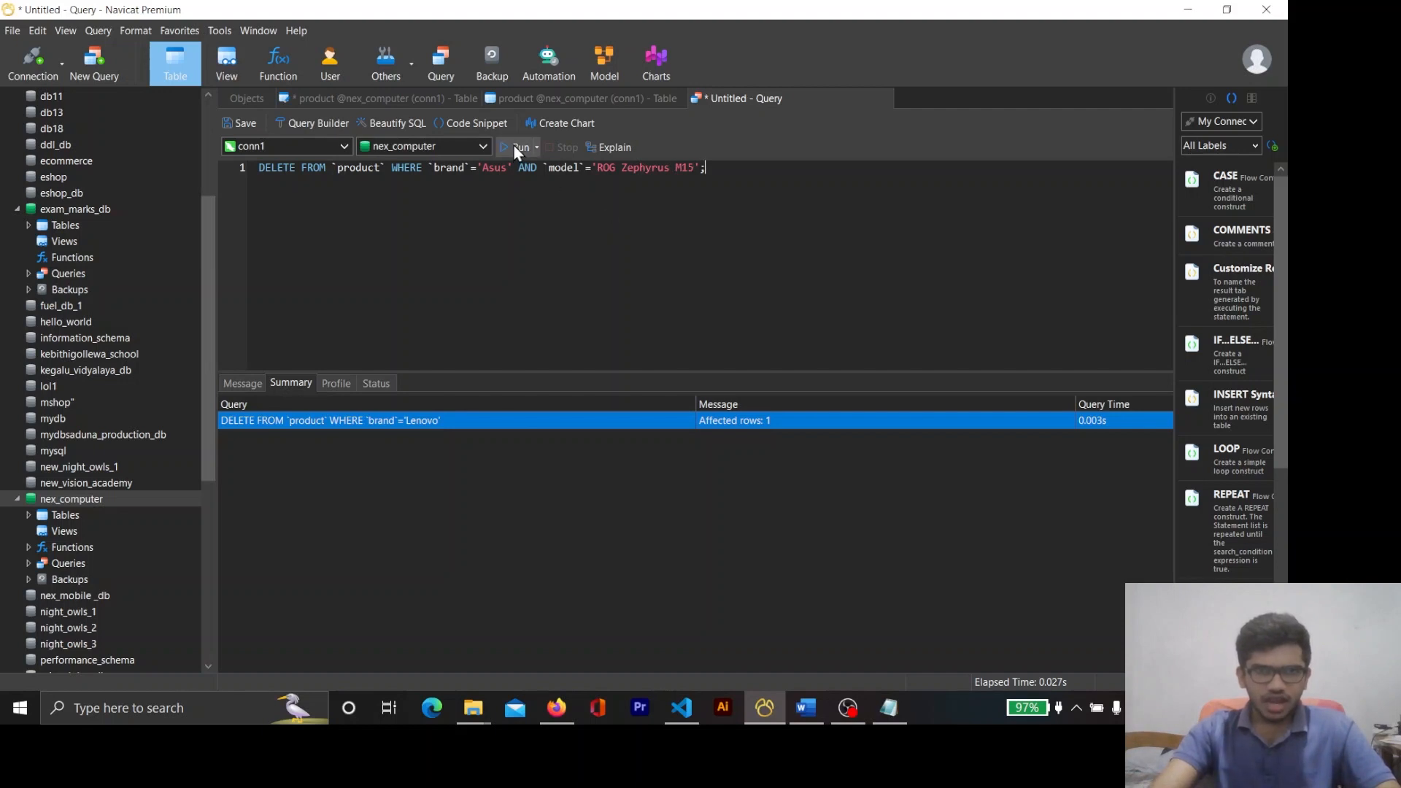
Locate the ASUS ROG Zephyrus row in the product table, run its DELETE query and refresh the table's data
click(537, 99)
click(223, 176)
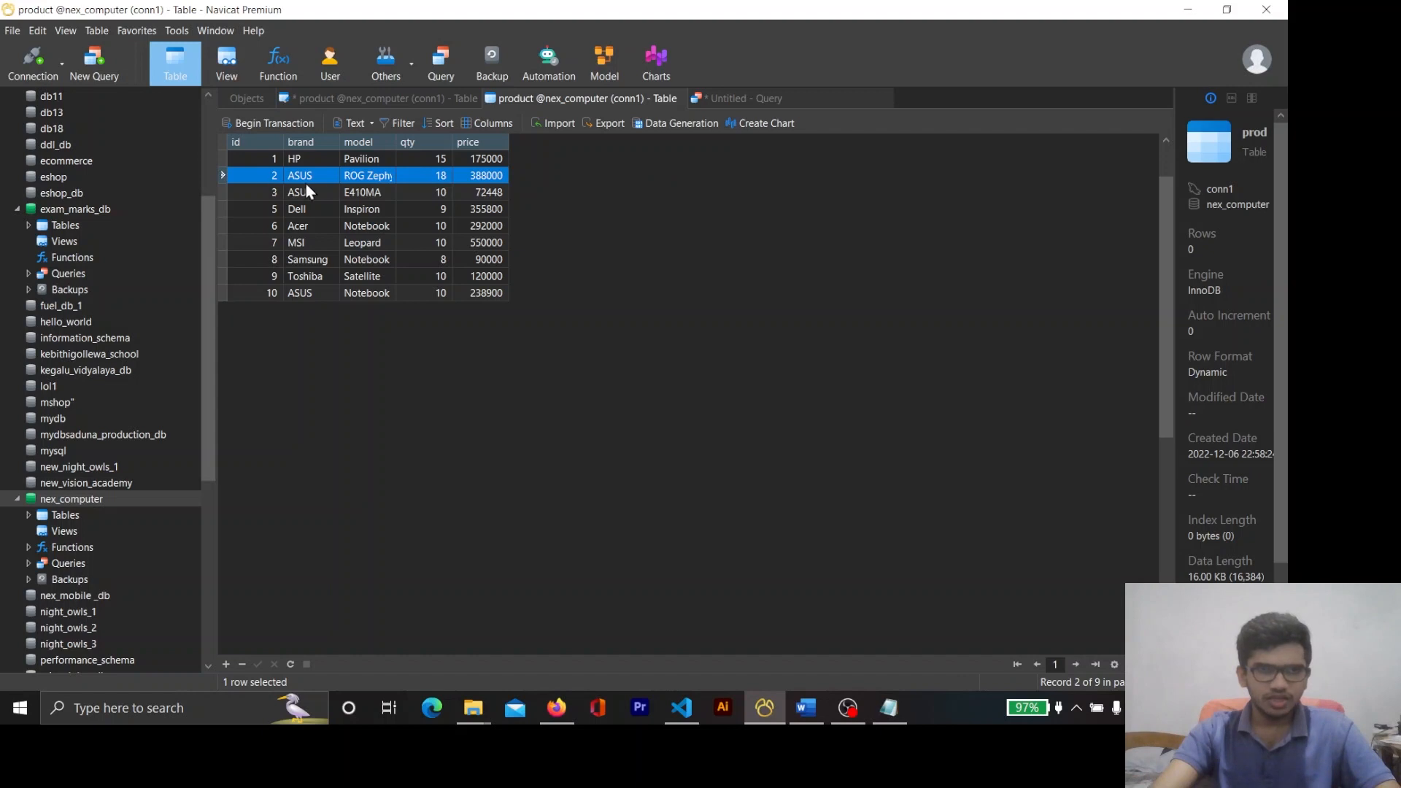
click(752, 98)
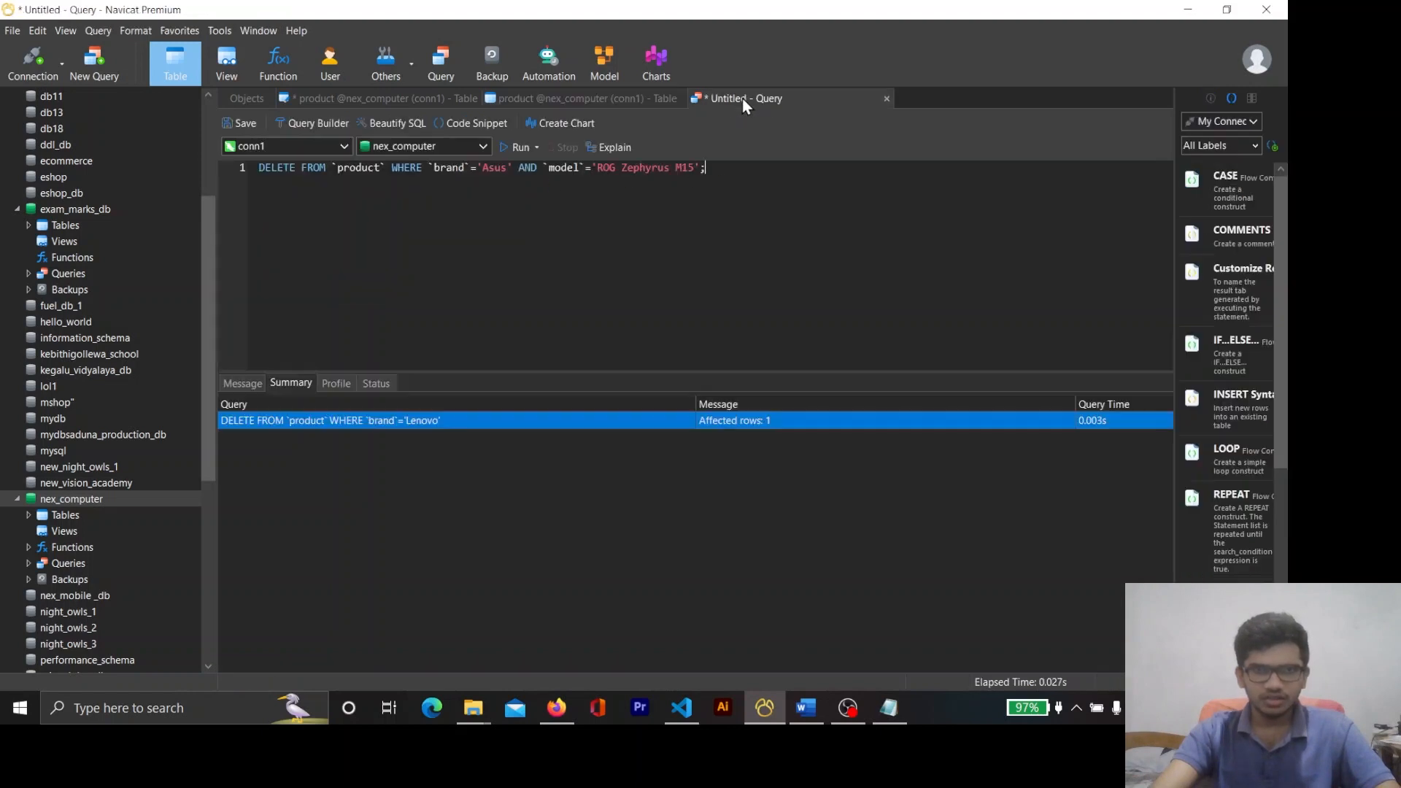
click(514, 149)
click(535, 101)
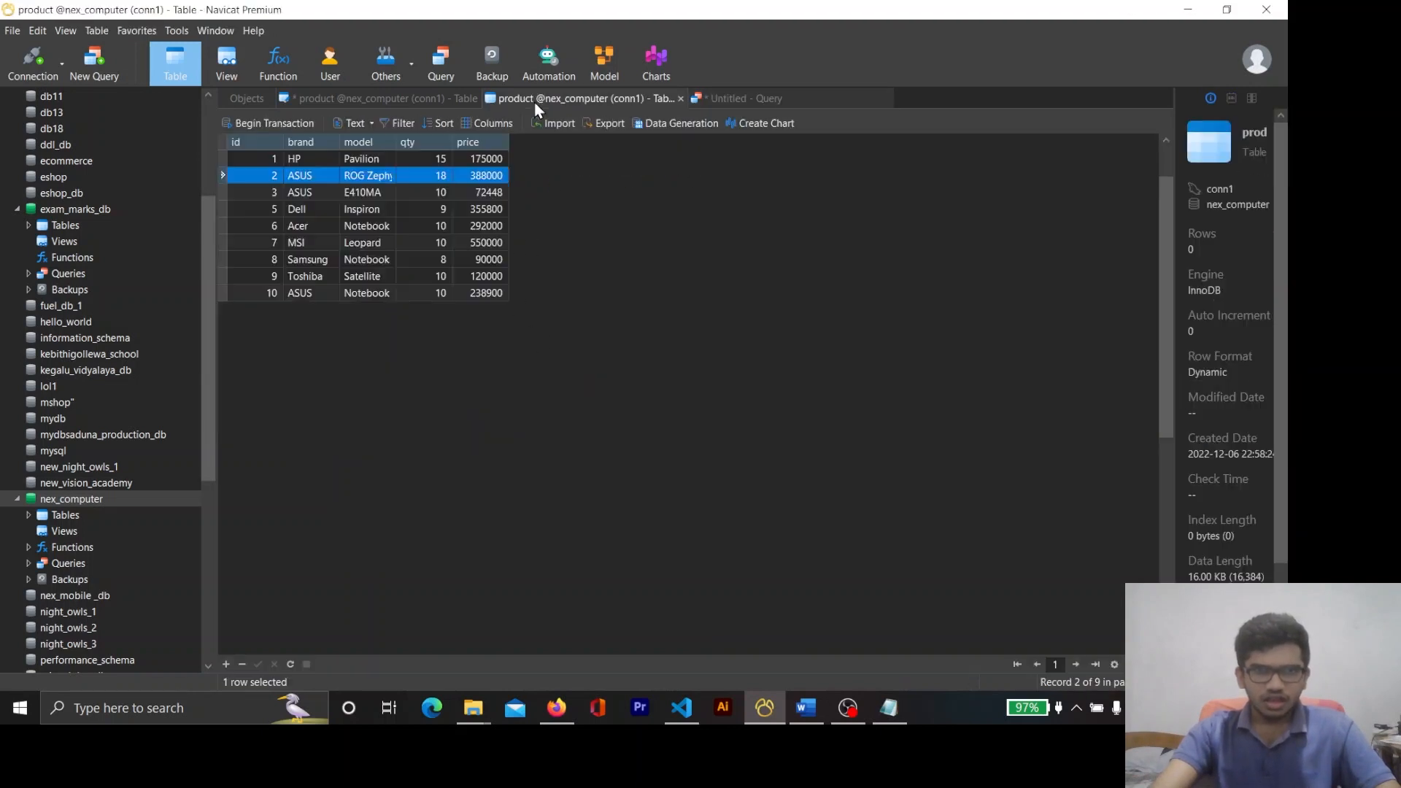
right_click(411, 409)
click(460, 612)
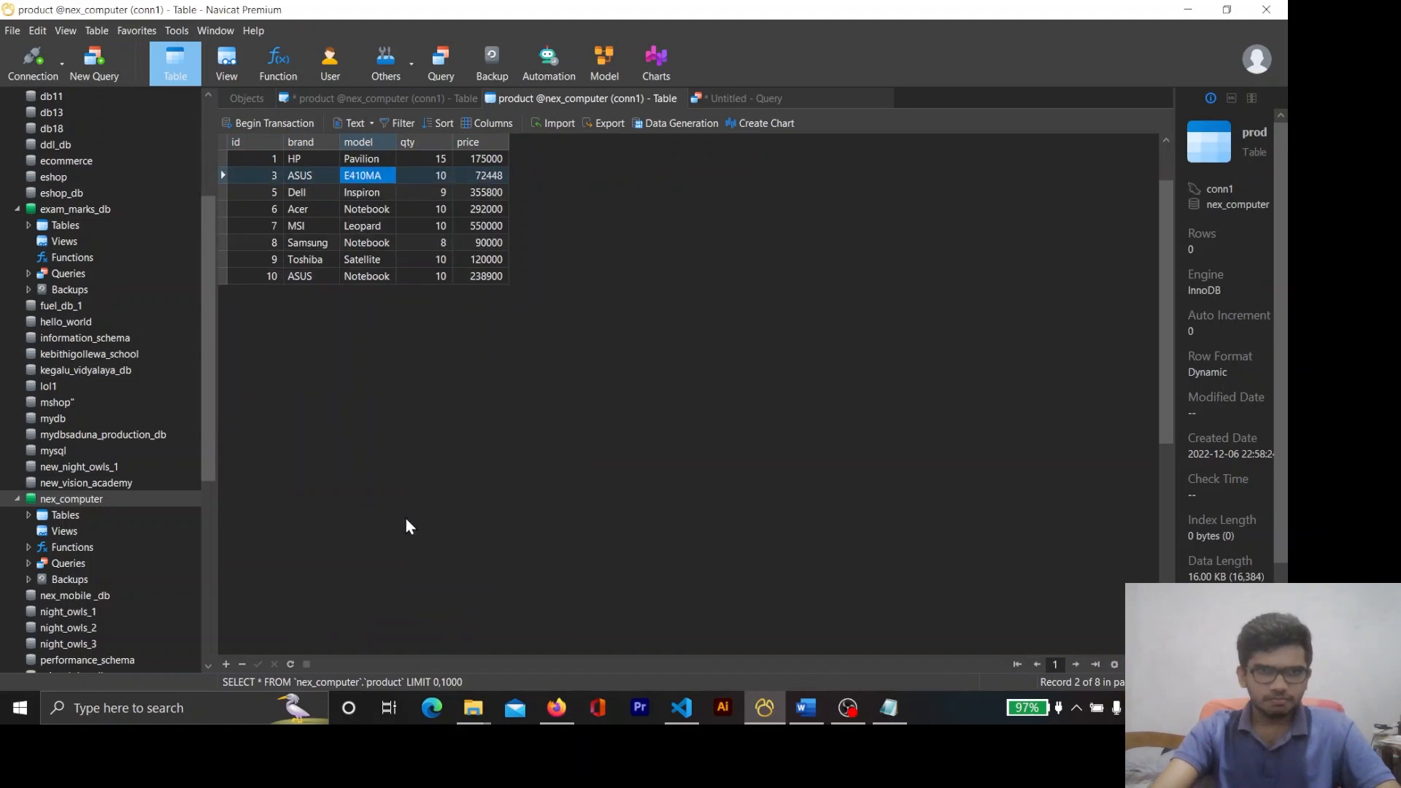
Review question 05 and the rest of Question Set 07 in the question document in Firefox
click(572, 699)
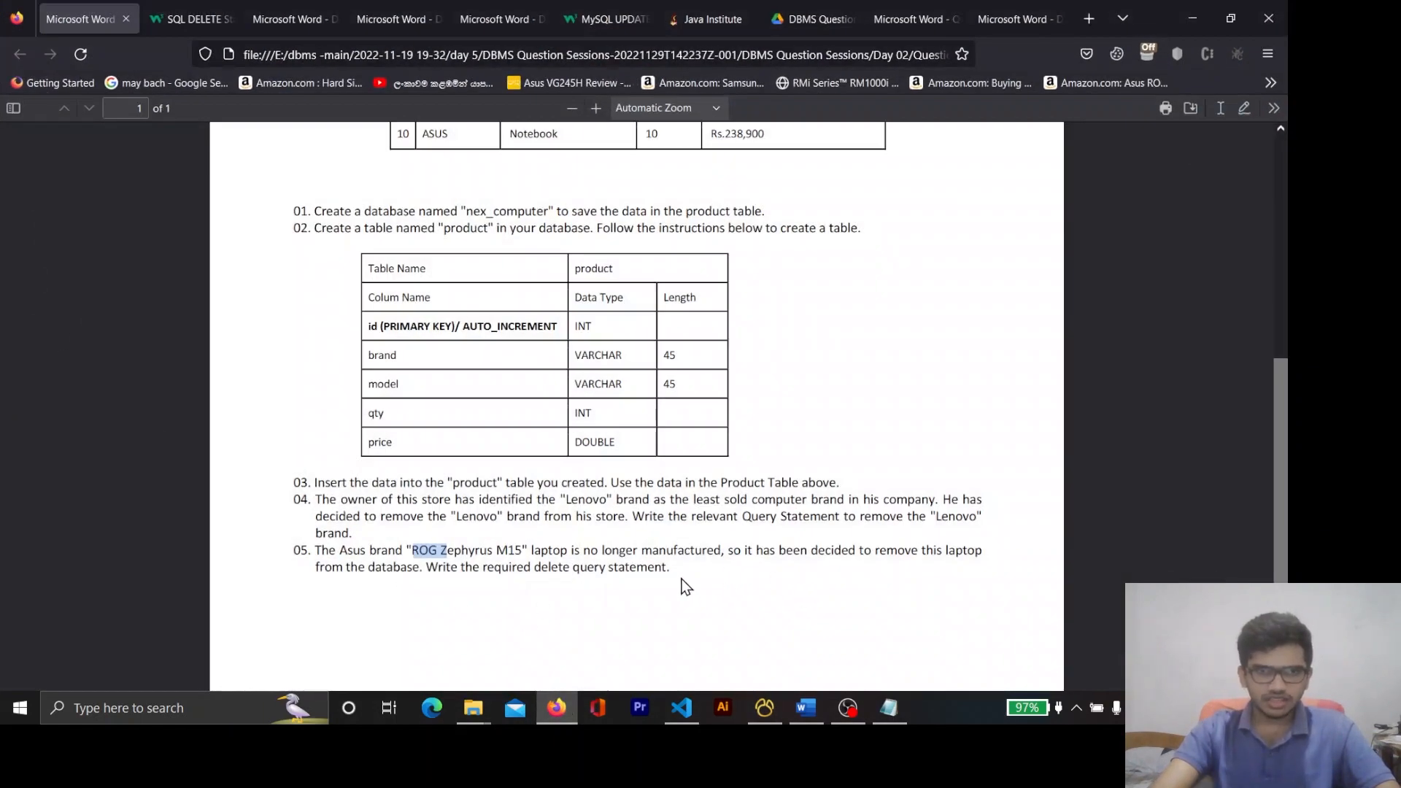
drag(315, 551, 799, 587)
scroll(794, 579, up, 5)
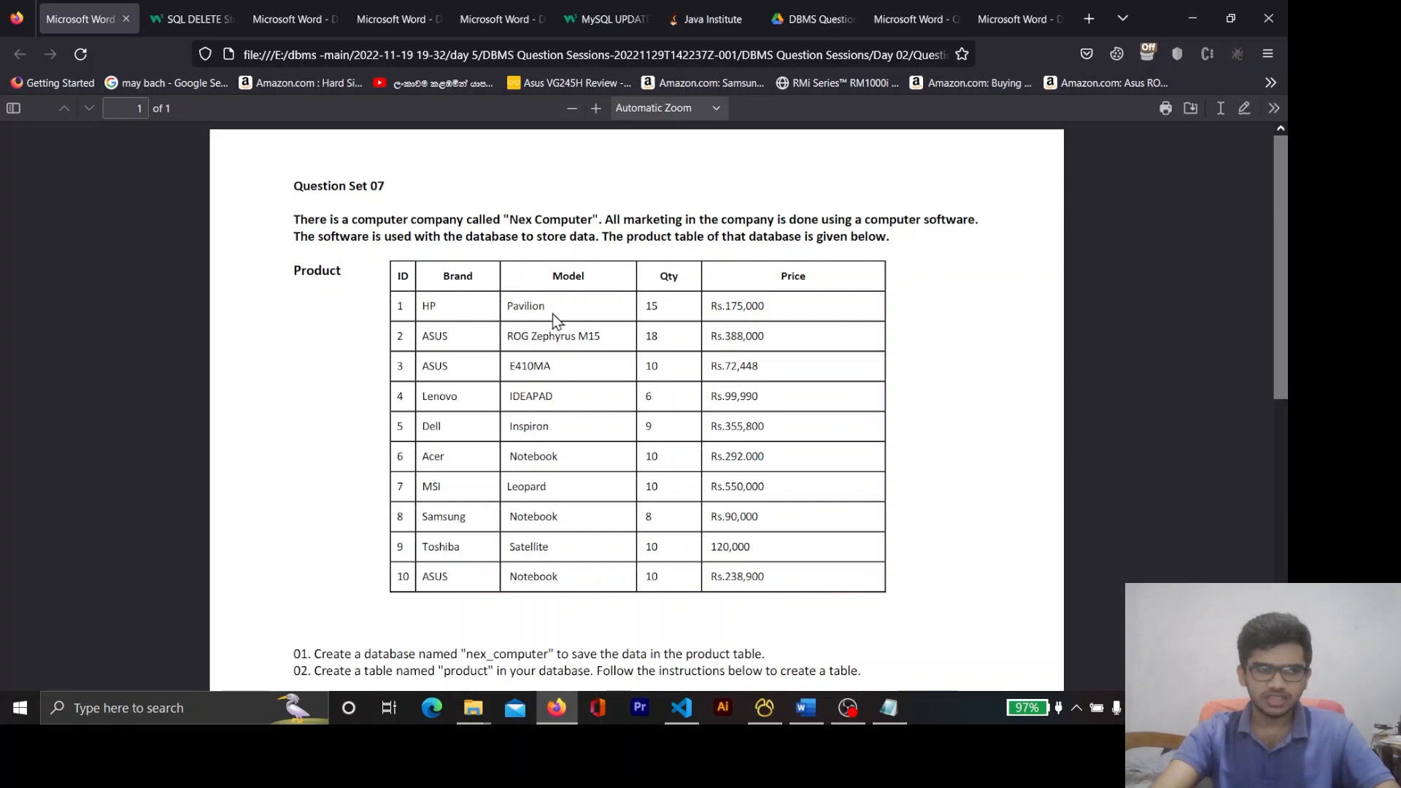
scroll(578, 327, down, 2)
scroll(578, 327, down, 3)
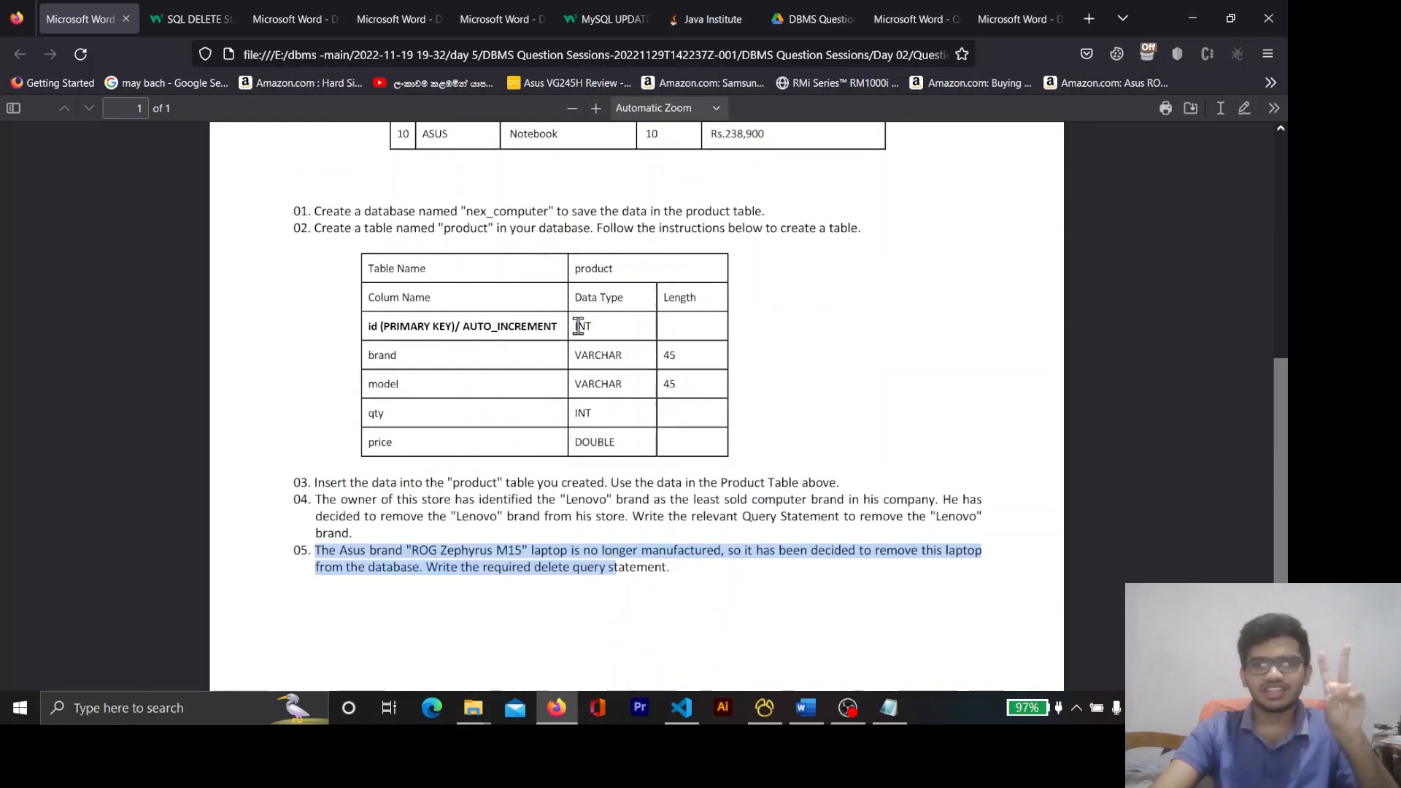
click(848, 708)
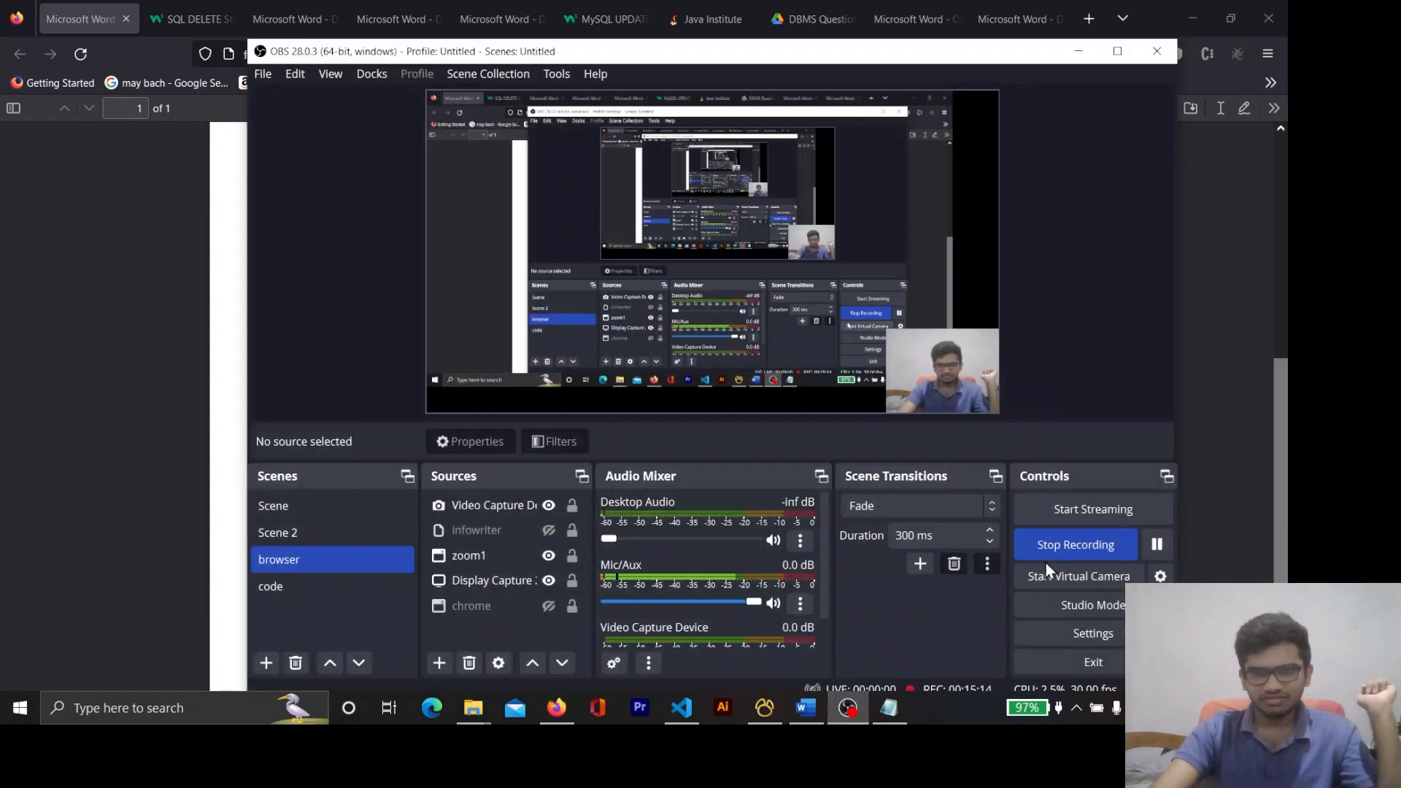